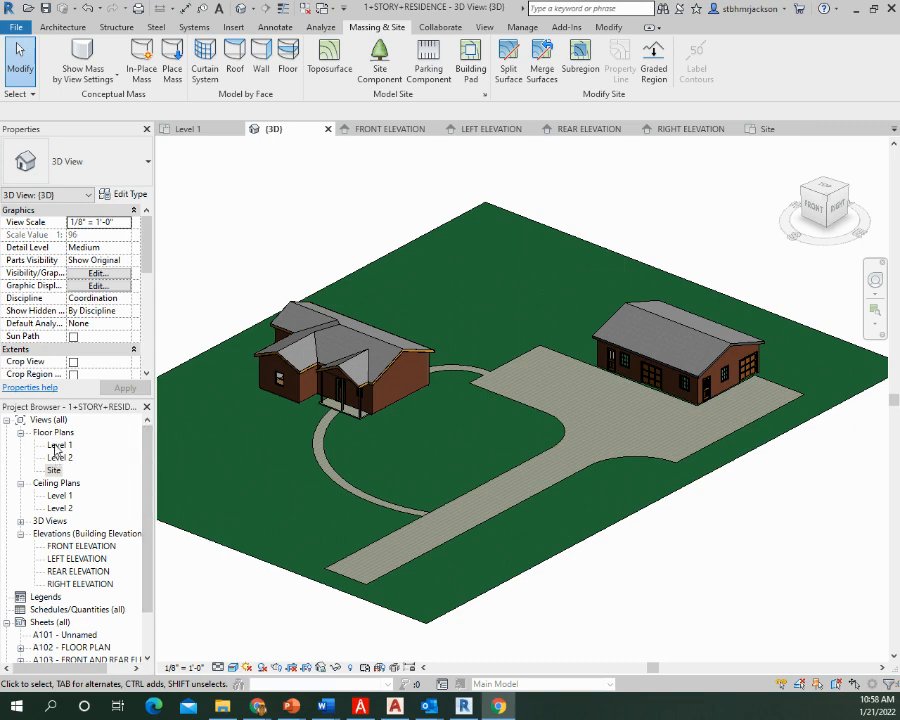
# In the Level 1 floor plan, move the exterior wall beside the kitchen and utility room outward, making the house about 53'-4" long
pyautogui.doubleClick(58, 445)
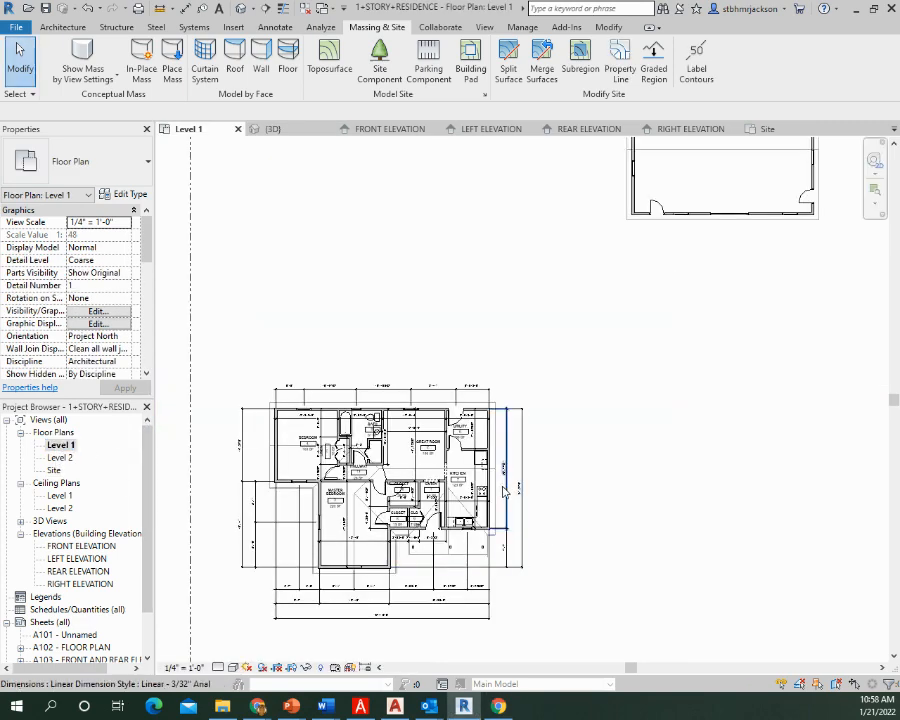
pyautogui.scroll(5, 520, 500)
pyautogui.scroll(-1, 505, 492)
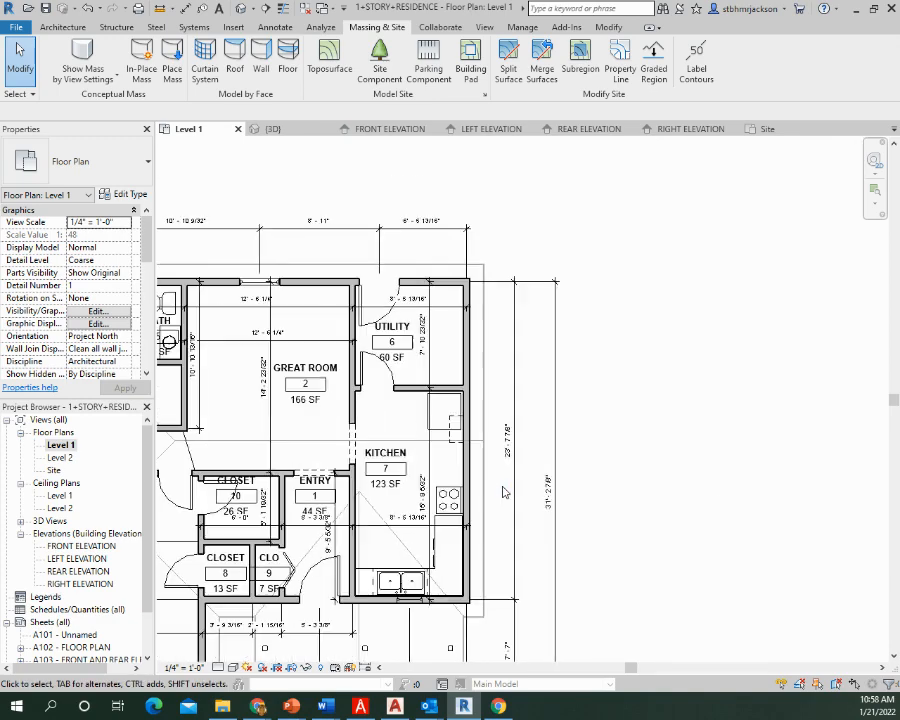
pyautogui.moveTo(505, 492); pyautogui.dragTo(482, 535, button='middle')
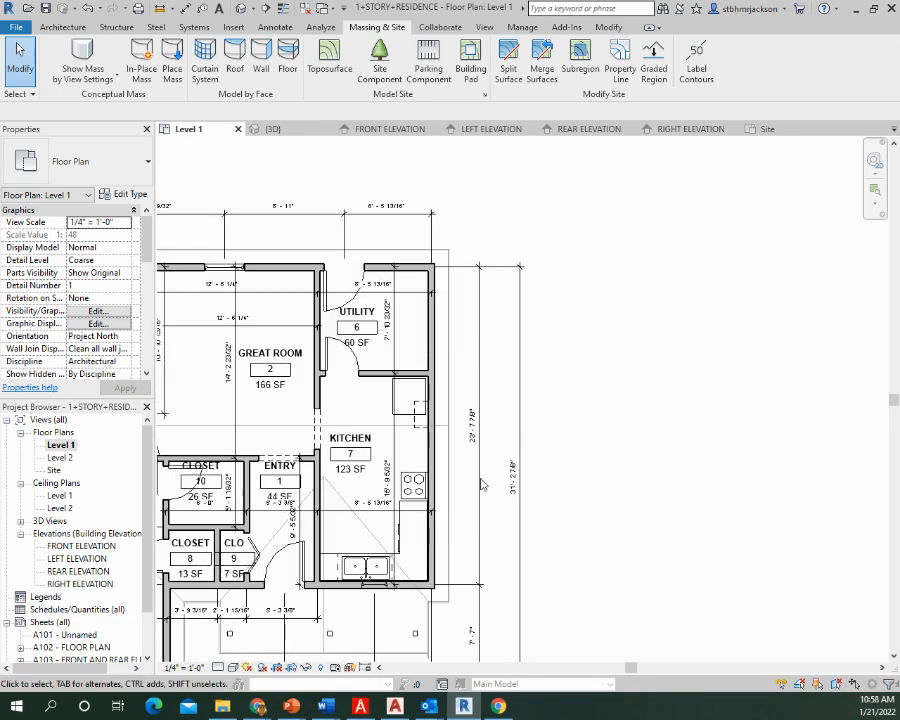
pyautogui.scroll(-5, 500, 480)
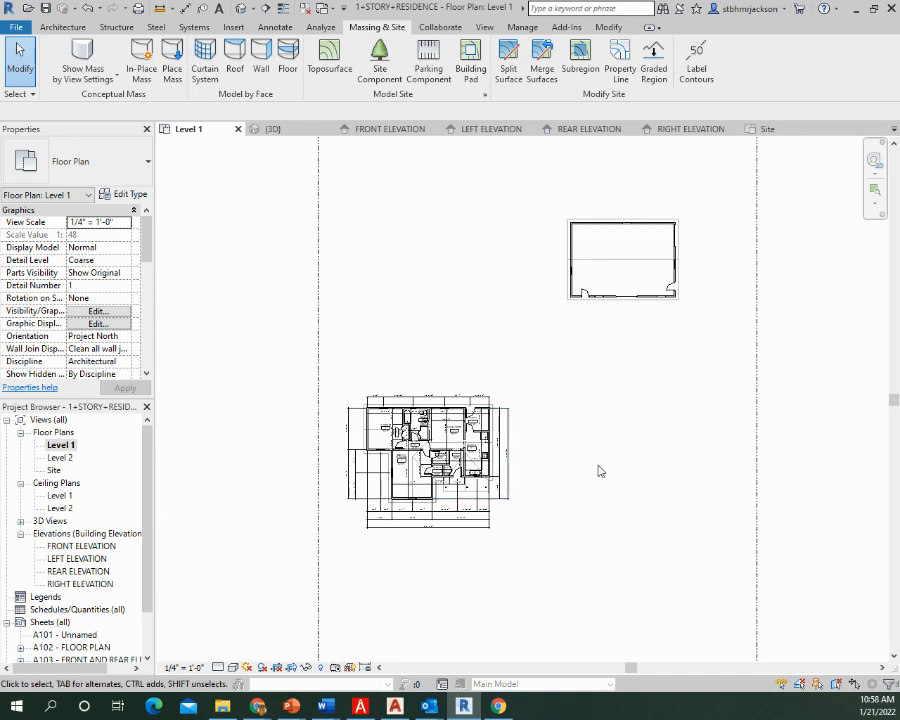
pyautogui.scroll(6, 515, 500)
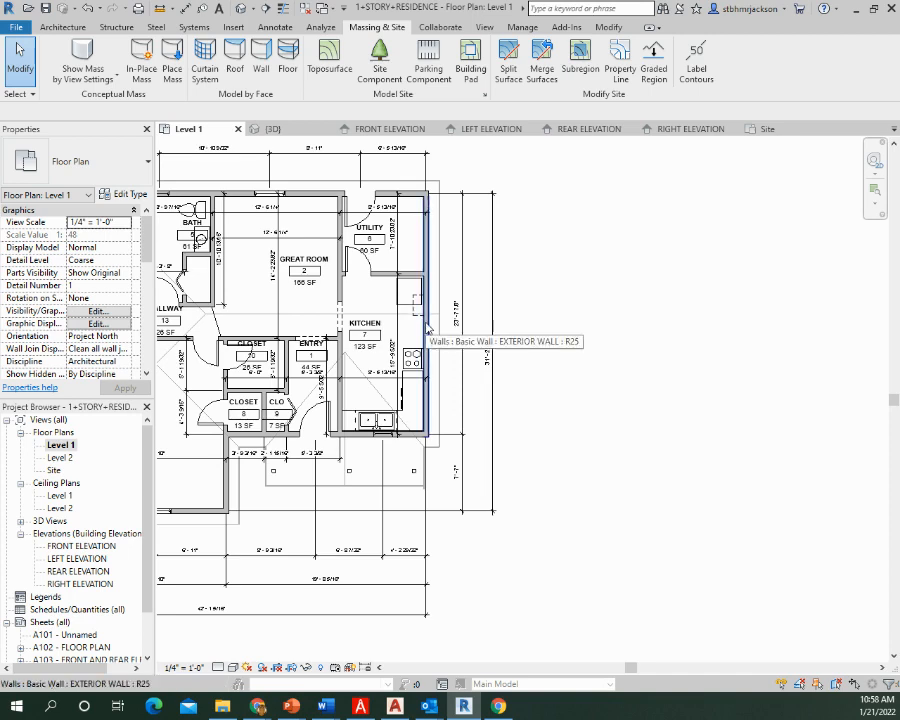
pyautogui.click(432, 325)
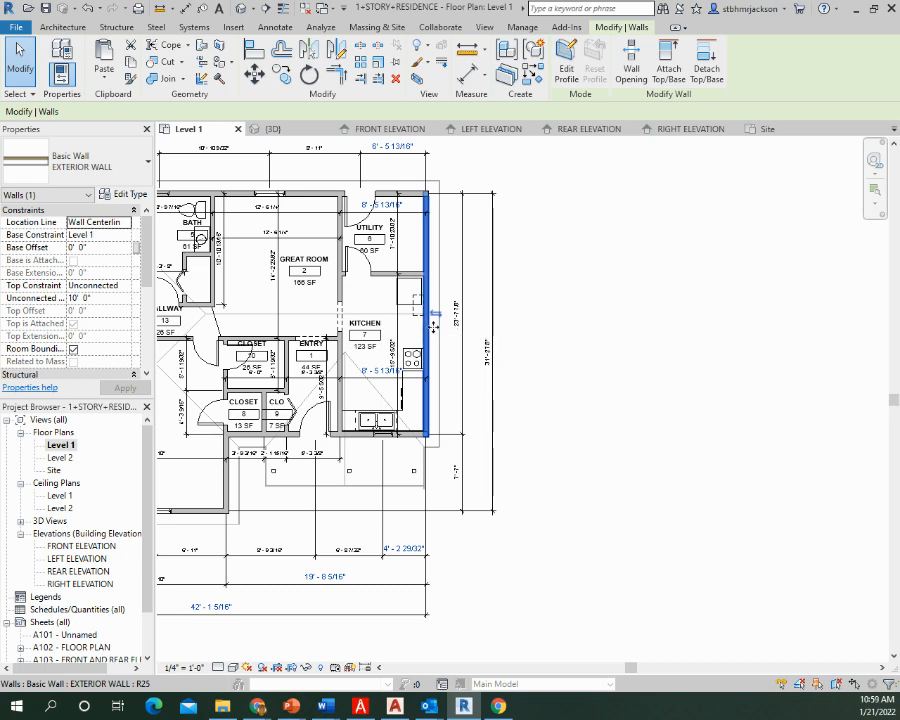
pyautogui.moveTo(444, 326); pyautogui.dragTo(535, 341)
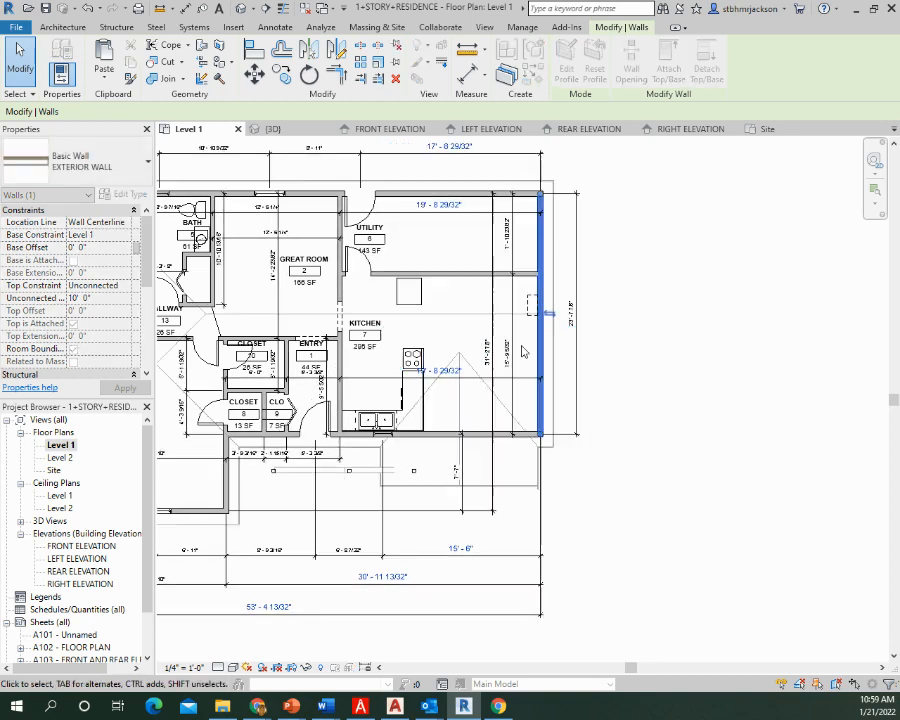
pyautogui.rightClick(531, 341)
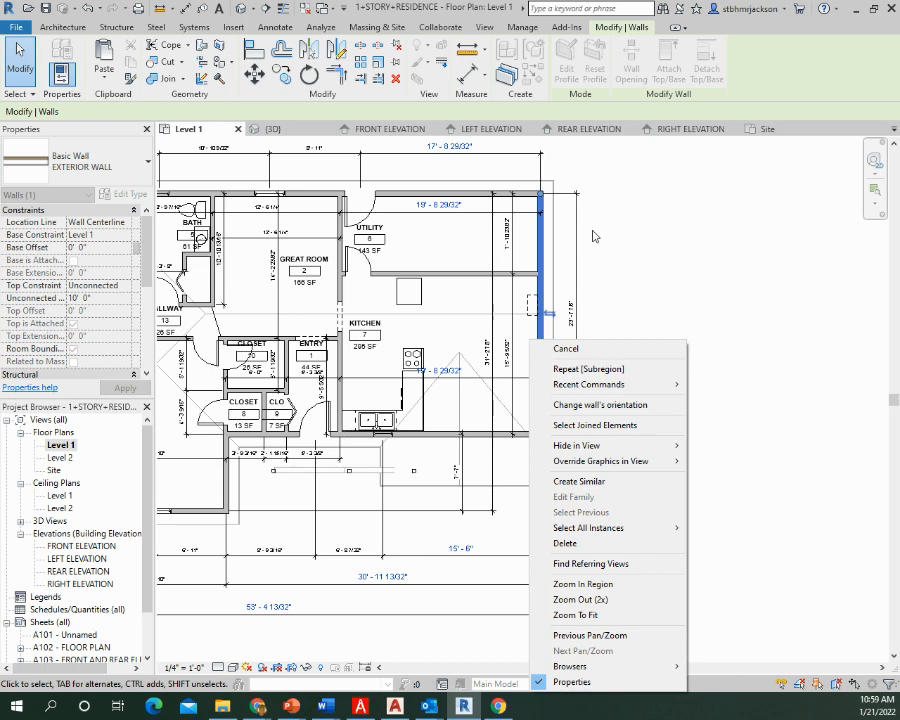
pyautogui.click(672, 233)
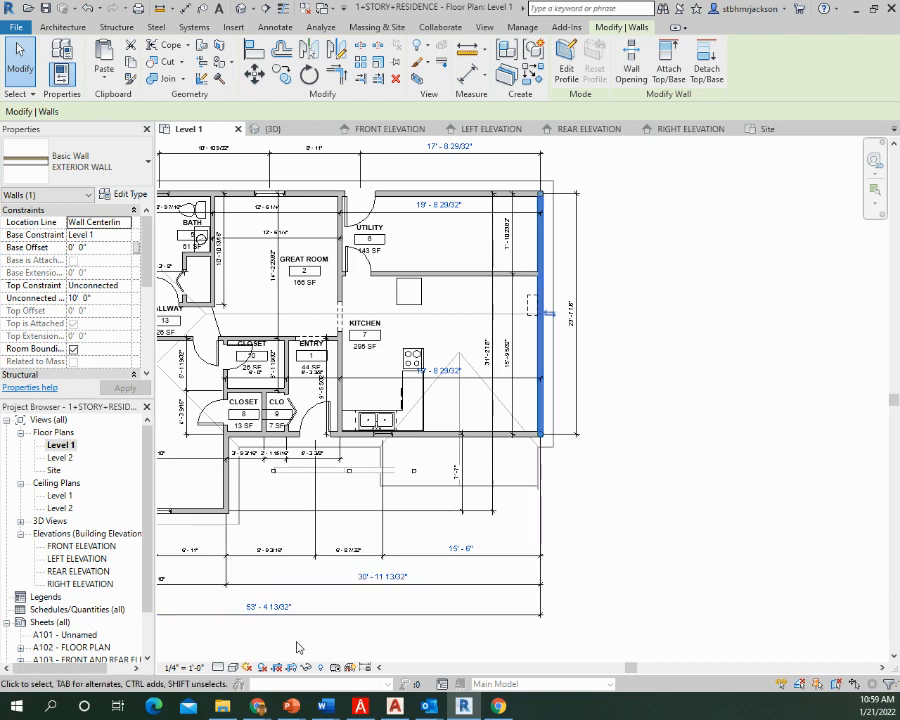
# Set the overall house length dimension to 54' with the kitchen's exterior wall selected
pyautogui.click(268, 609)
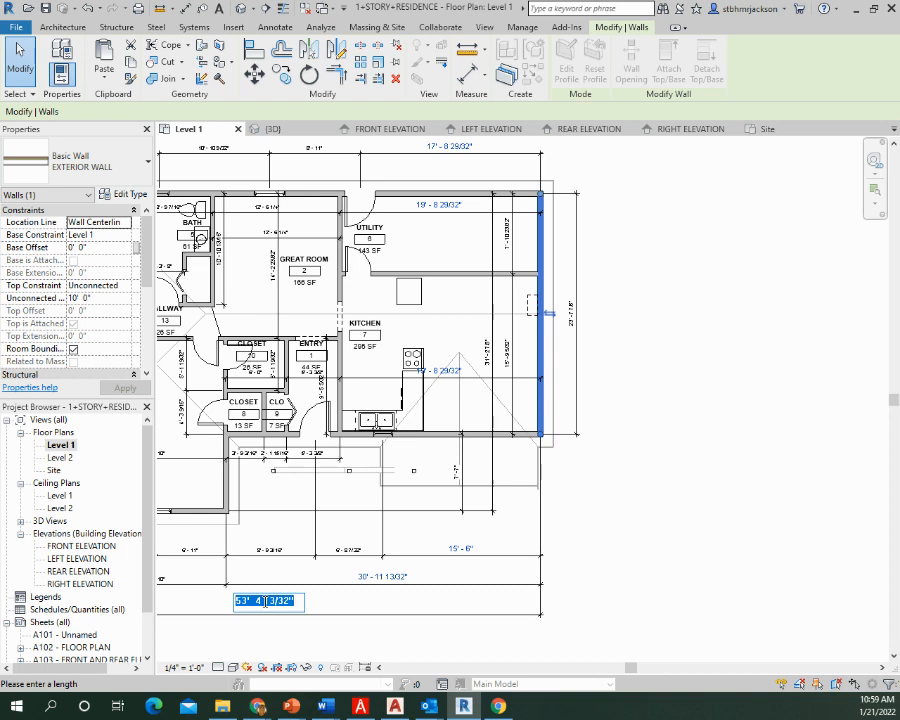
pyautogui.write('54')
pyautogui.press('Return')
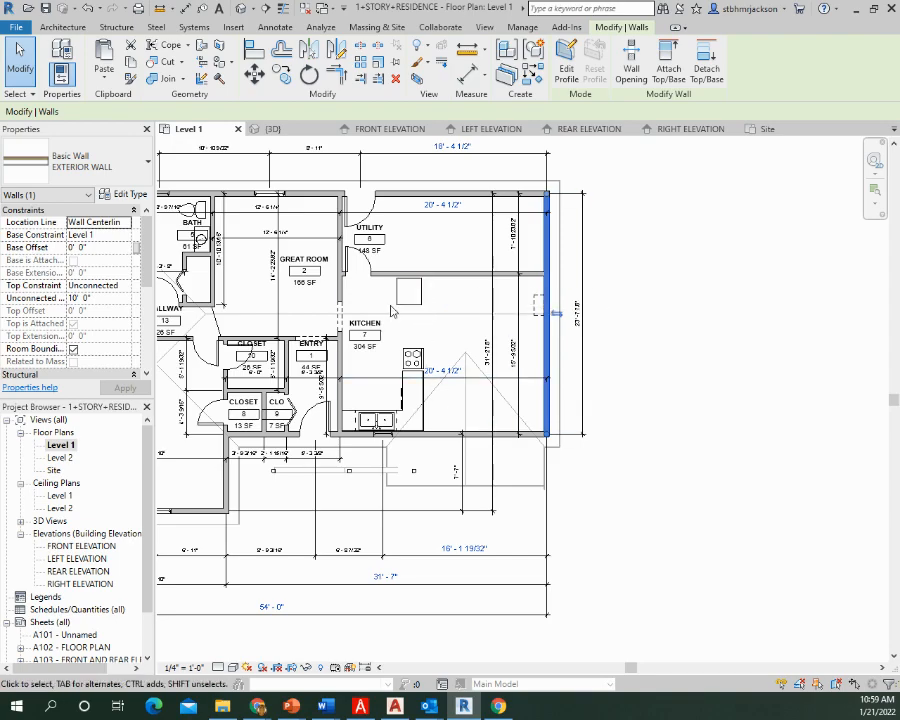
# Examine the extended house and its front porch roof in the default 3D view
pyautogui.moveTo(400, 316); pyautogui.dragTo(430, 398, button='middle')
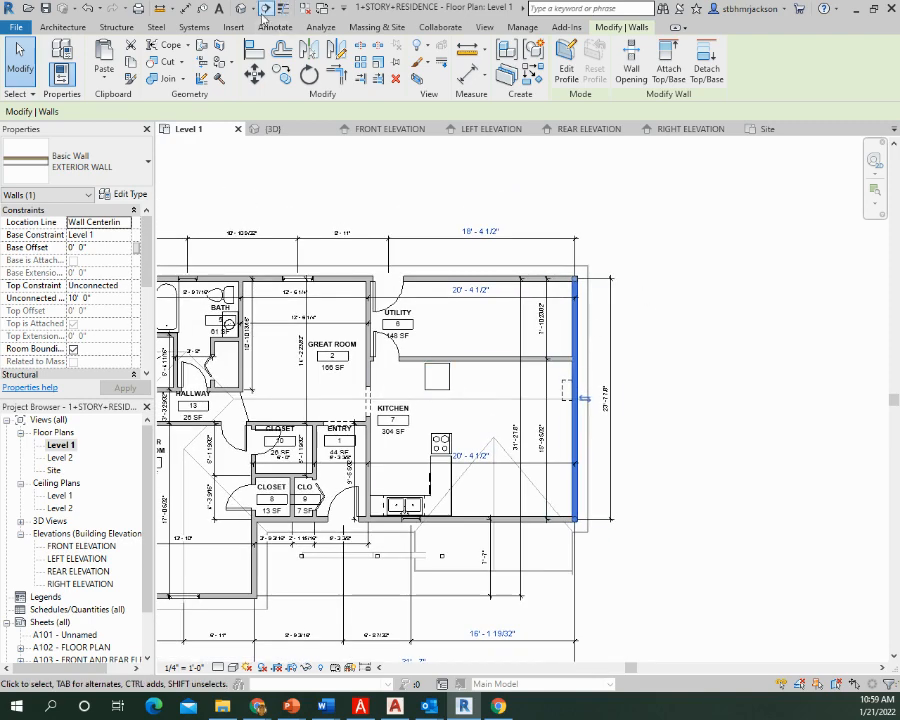
pyautogui.click(240, 9)
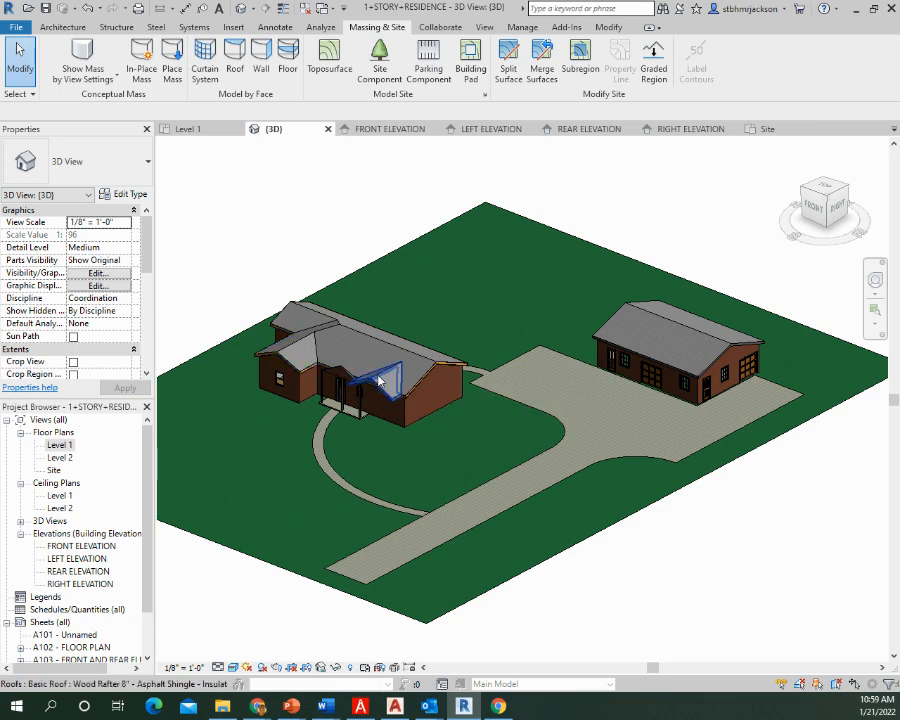
pyautogui.scroll(8, 363, 365)
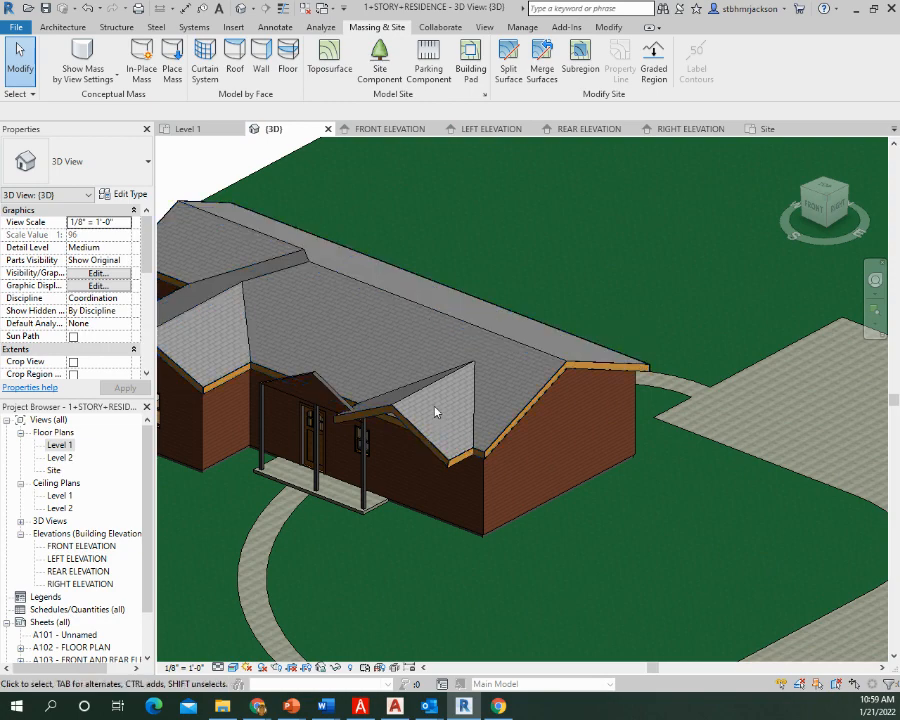
# Review the main roof's footprint sketch in the Level 2 floor plan and finish the sketch without edits
pyautogui.click(446, 317)
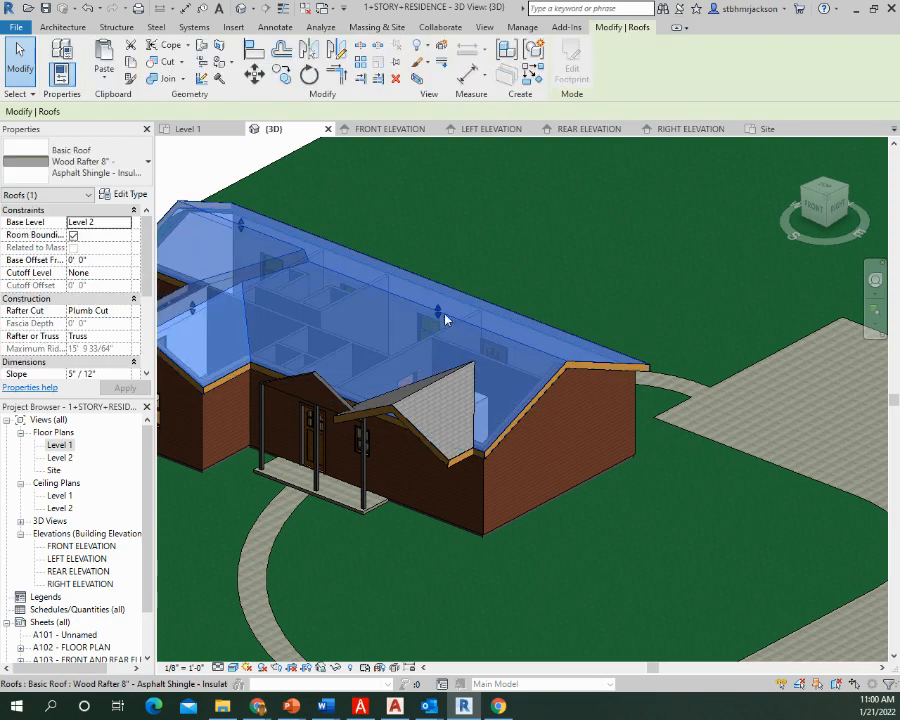
pyautogui.click(571, 66)
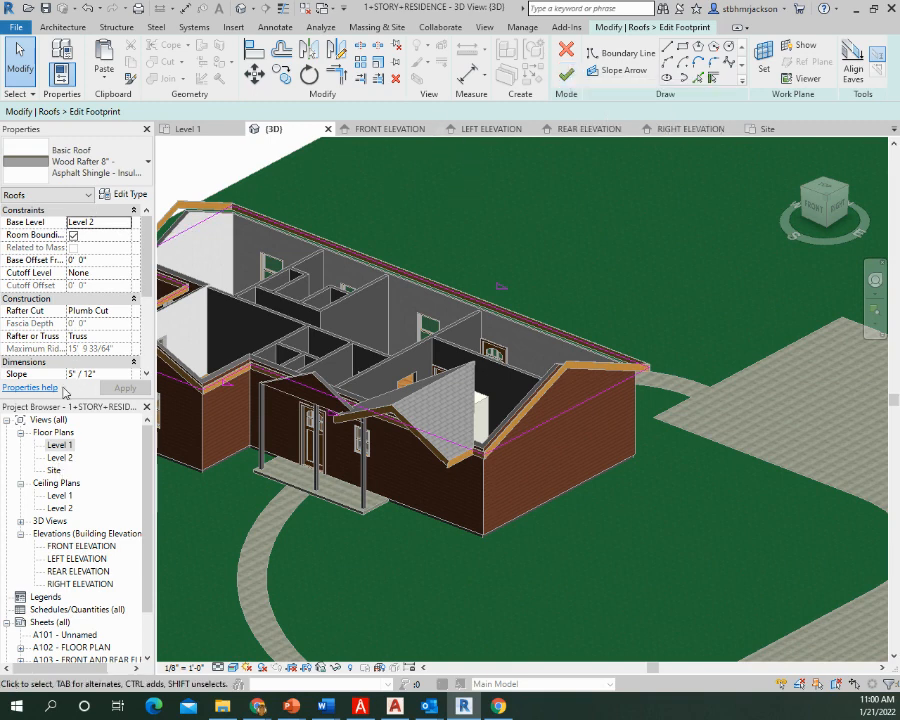
pyautogui.doubleClick(60, 457)
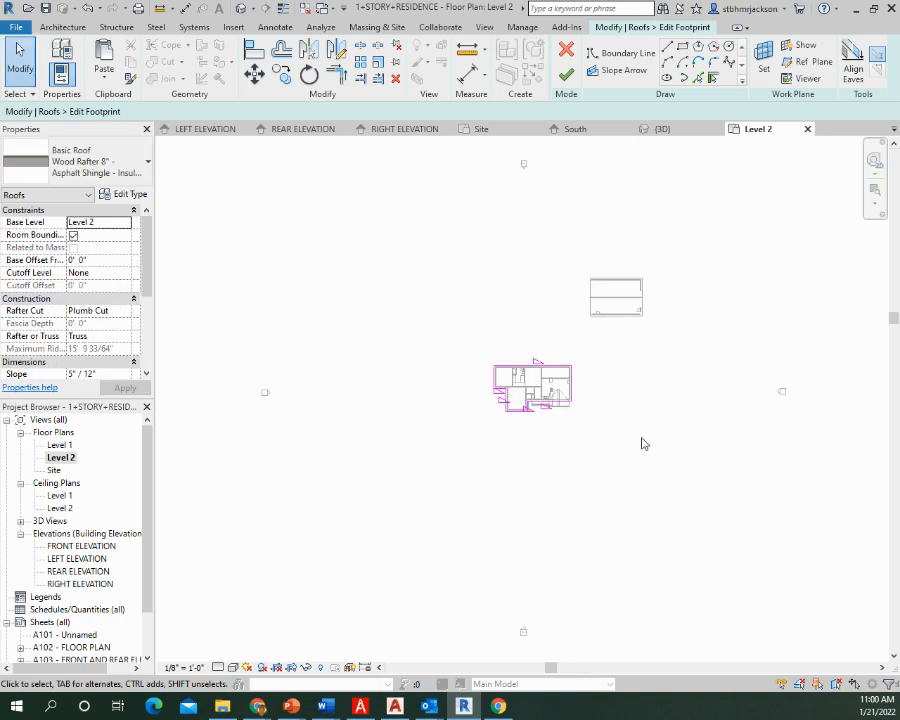
pyautogui.scroll(10, 565, 408)
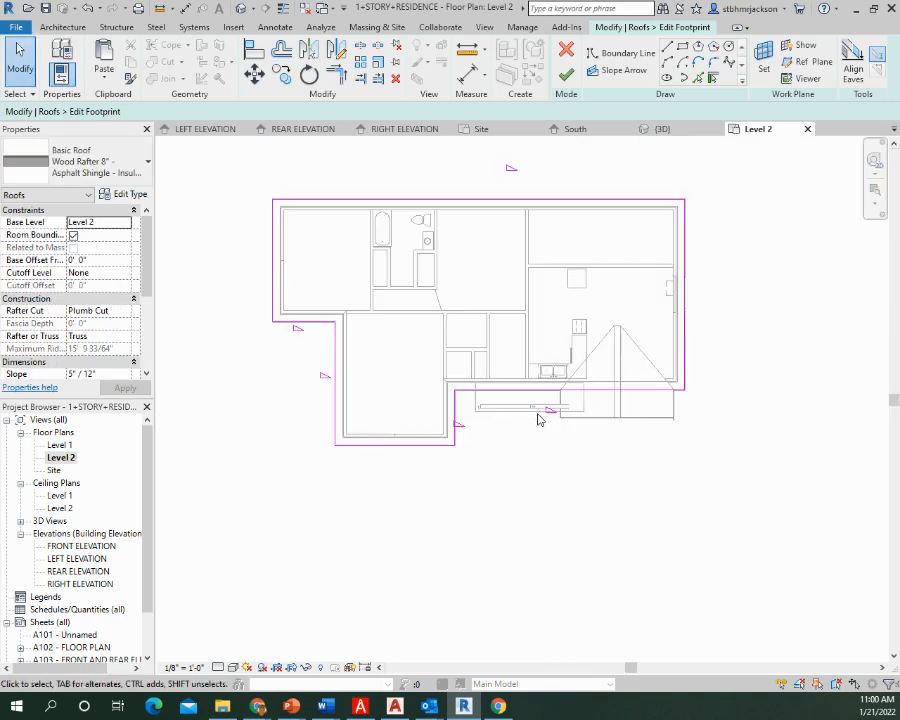
pyautogui.scroll(1, 538, 419)
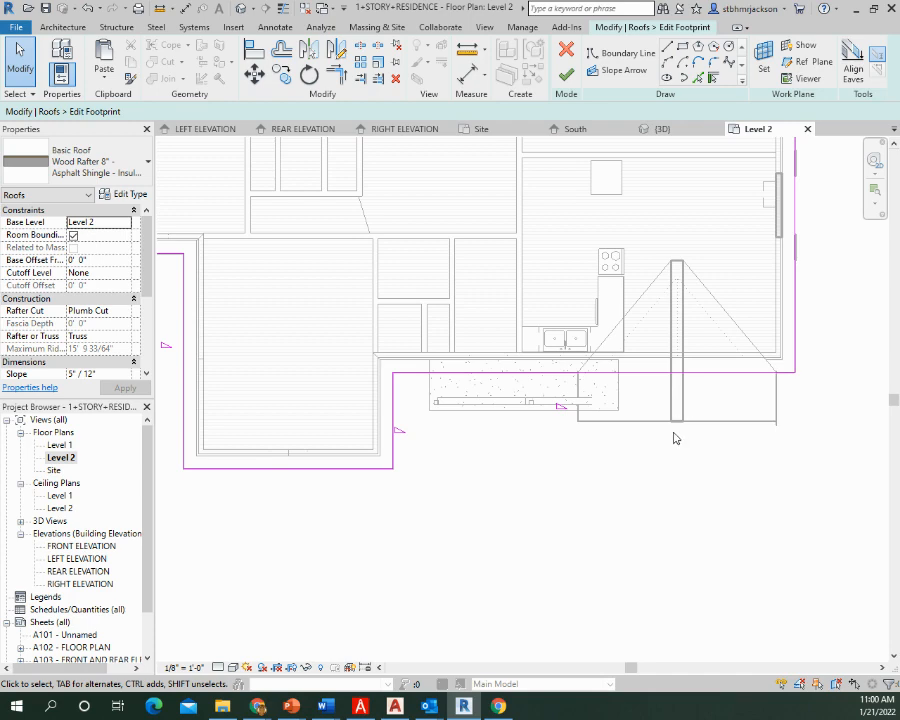
pyautogui.click(566, 75)
# Edit the porch roof's footprint, moving both side edges to cover the porch slab at about 17'-2" wide, and check it in 3D
pyautogui.click(620, 324)
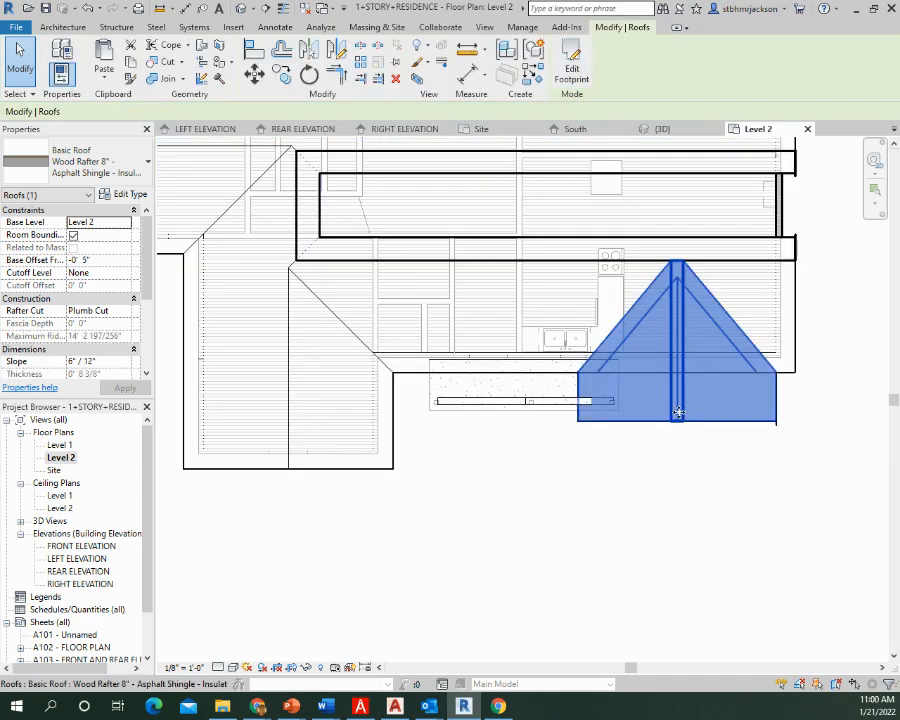
pyautogui.click(572, 76)
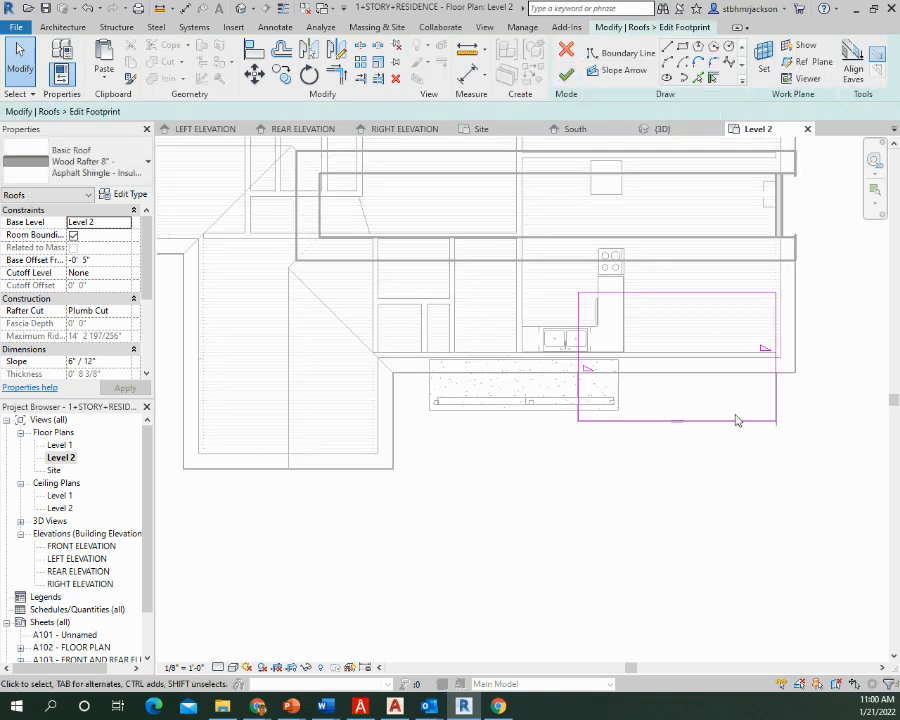
pyautogui.moveTo(797, 404)
pyautogui.mouseDown()
pyautogui.moveTo(784, 420)
pyautogui.moveTo(639, 466)
pyautogui.moveTo(605, 458)
pyautogui.moveTo(566, 466)
pyautogui.mouseUp()
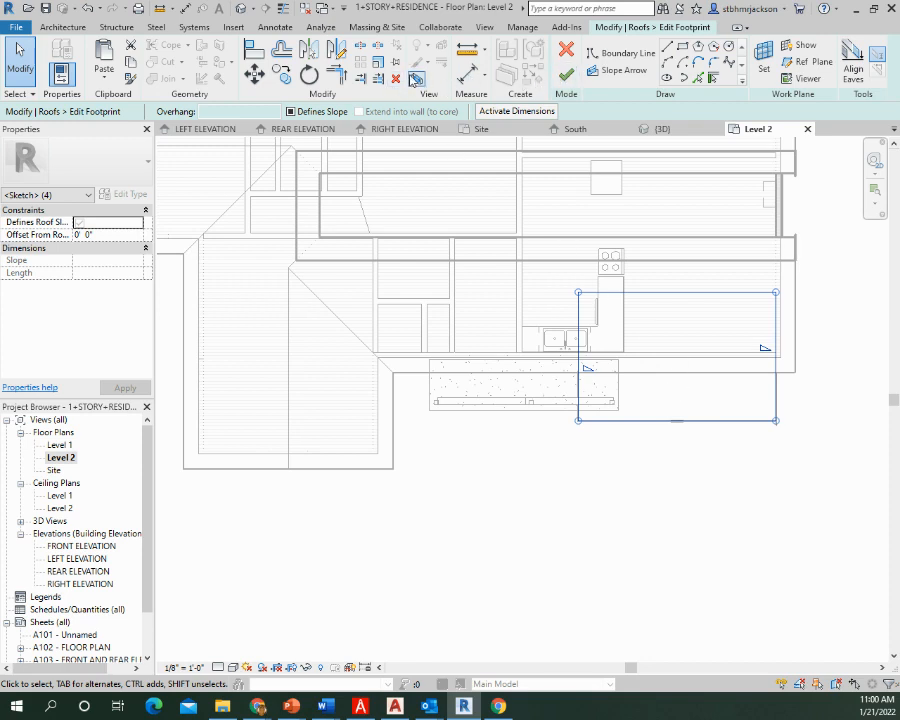
pyautogui.click(685, 457)
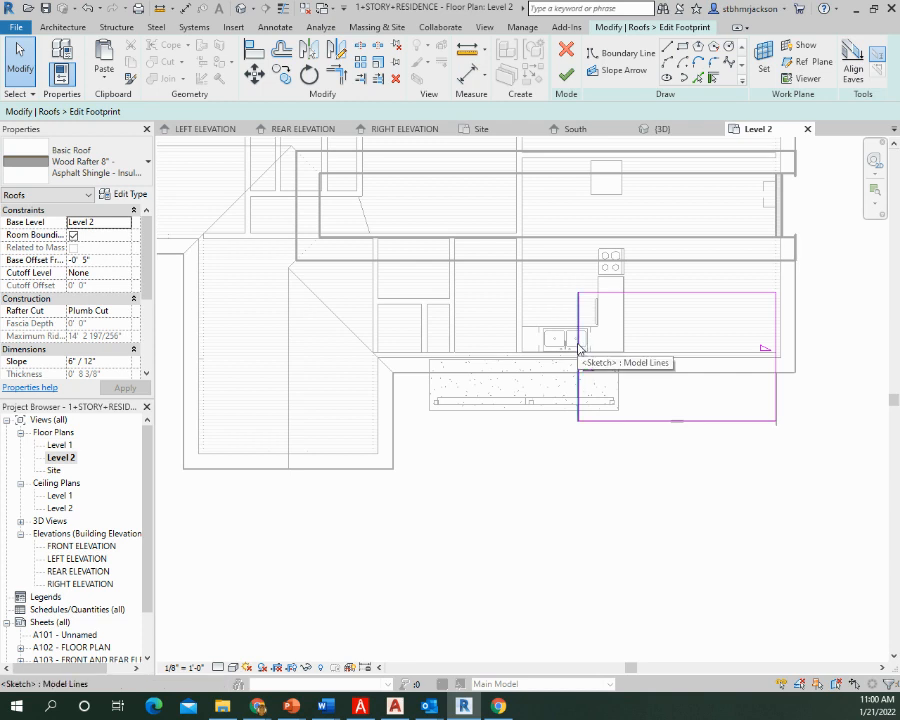
pyautogui.moveTo(578, 348); pyautogui.dragTo(413, 345)
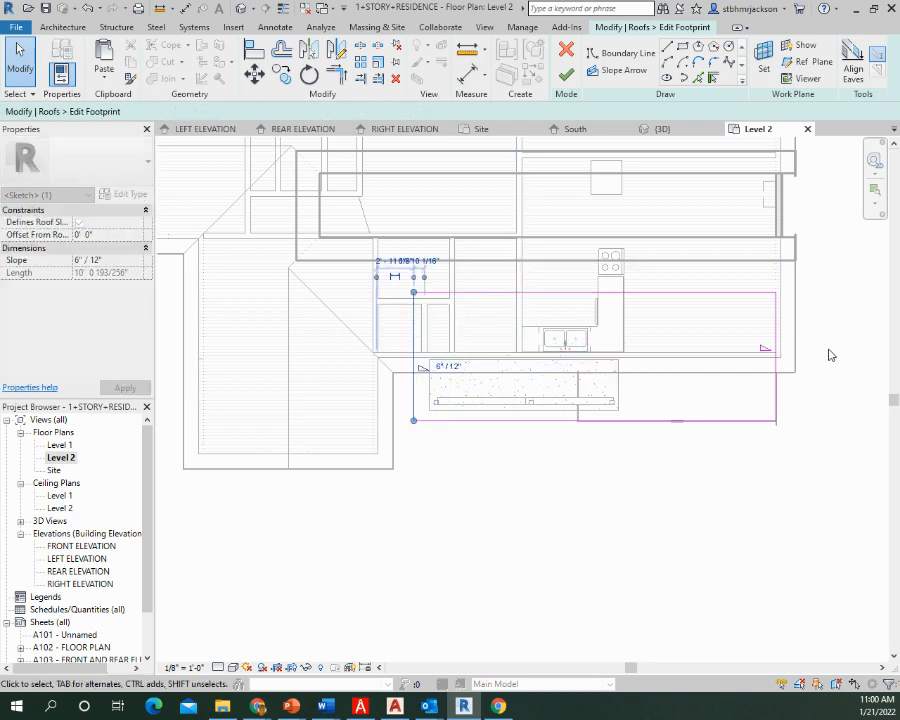
pyautogui.moveTo(776, 380)
pyautogui.mouseDown()
pyautogui.moveTo(622, 383)
pyautogui.moveTo(632, 380)
pyautogui.mouseUp()
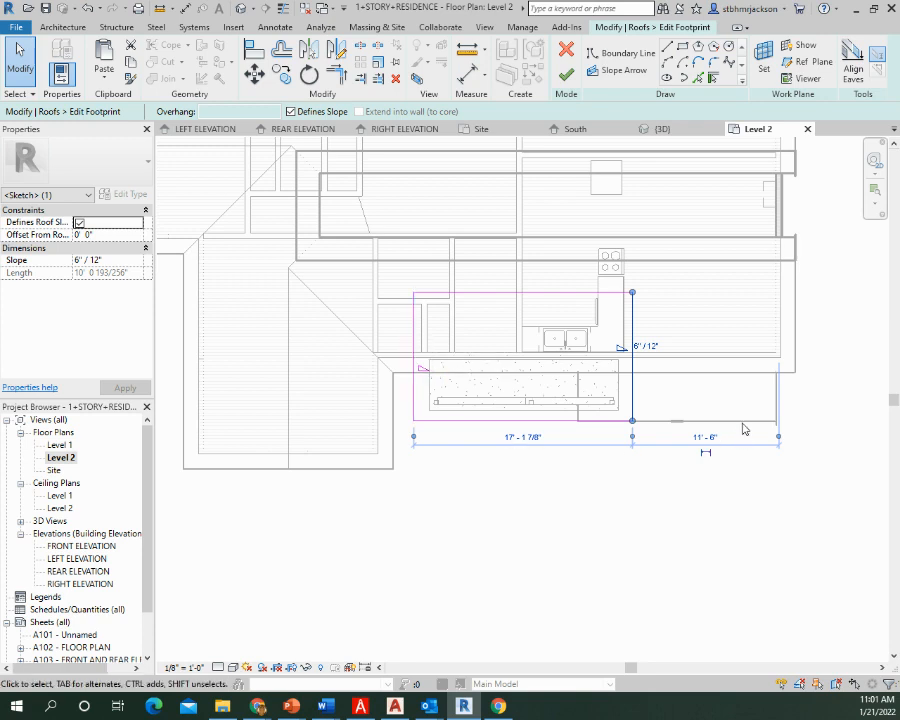
pyautogui.click(567, 75)
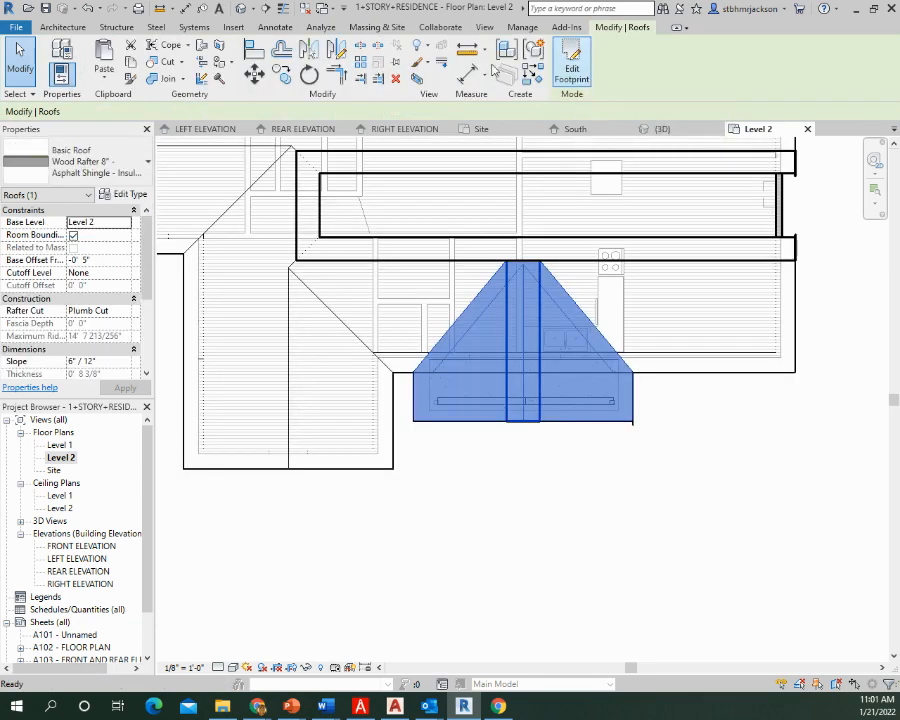
pyautogui.click(244, 9)
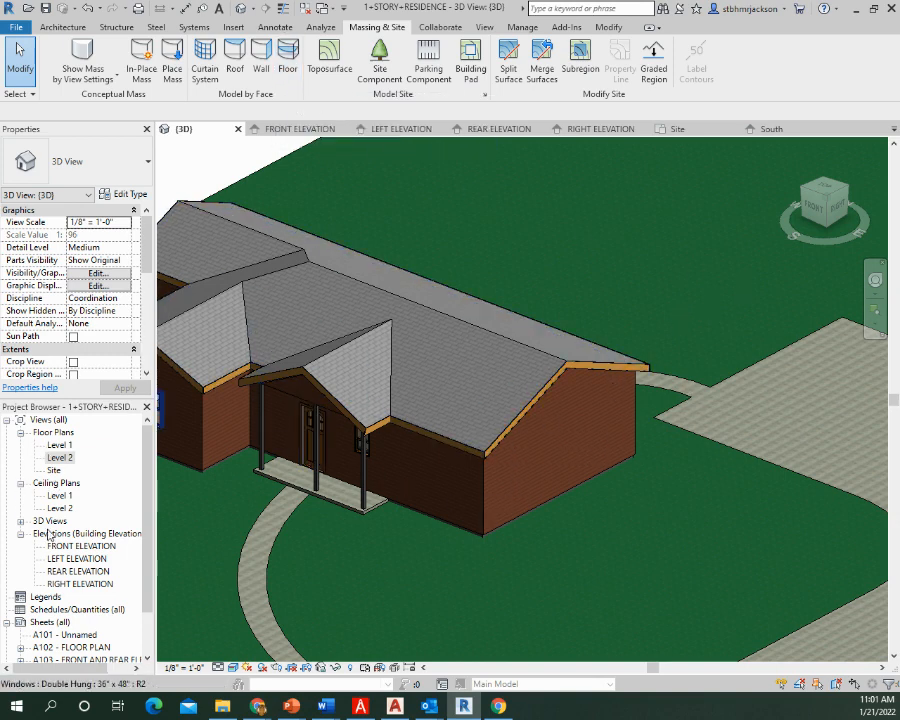
# Open the Site floor plan and examine the driveway and walkway layout and the property line's upper-left corner
pyautogui.click(54, 470)
pyautogui.click(51, 470)
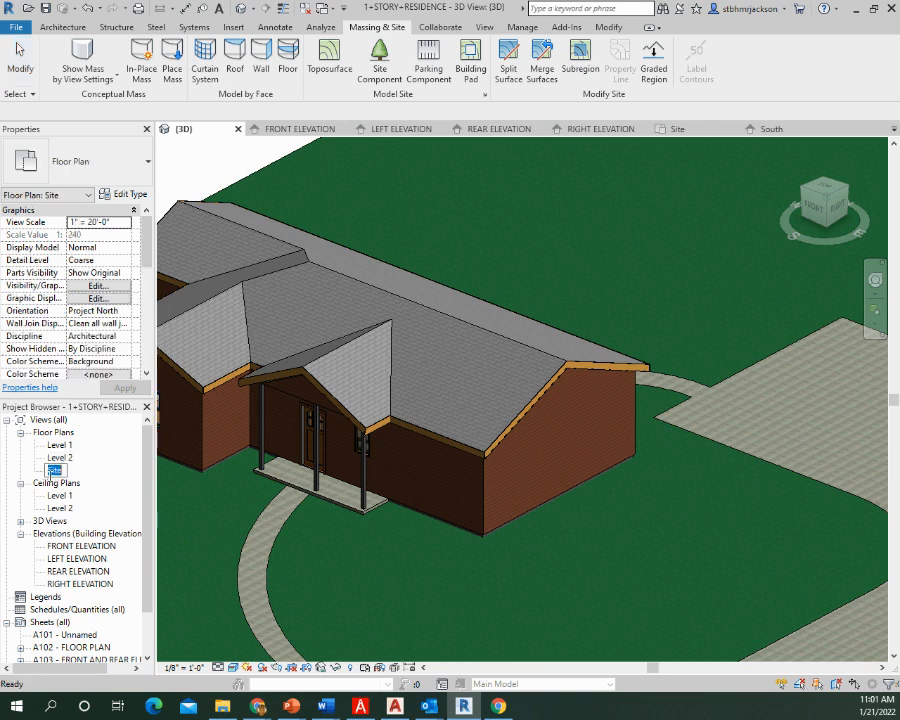
pyautogui.press('Escape')
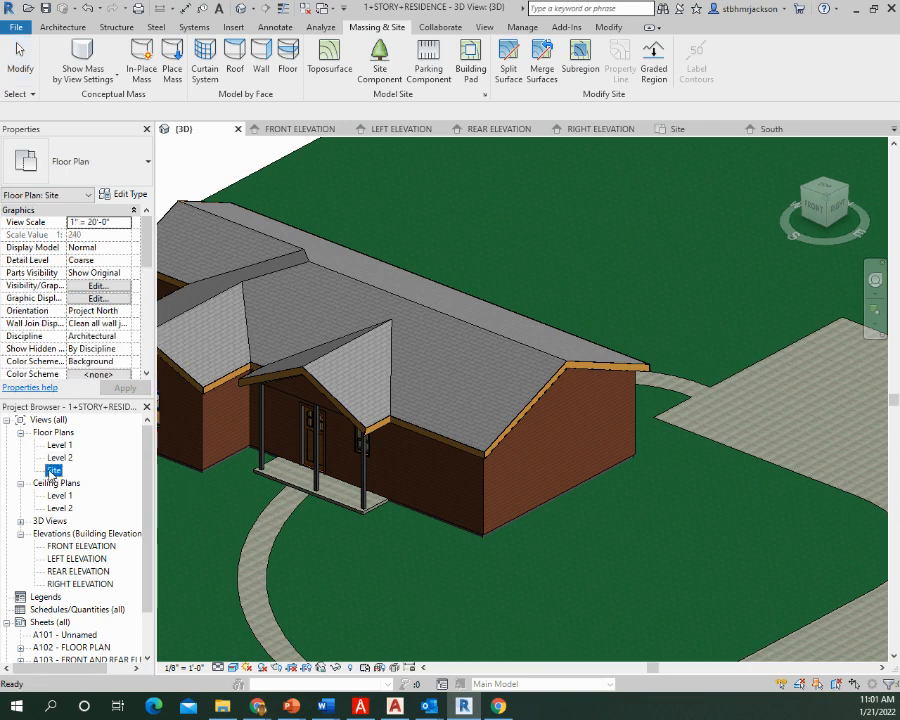
pyautogui.doubleClick(52, 470)
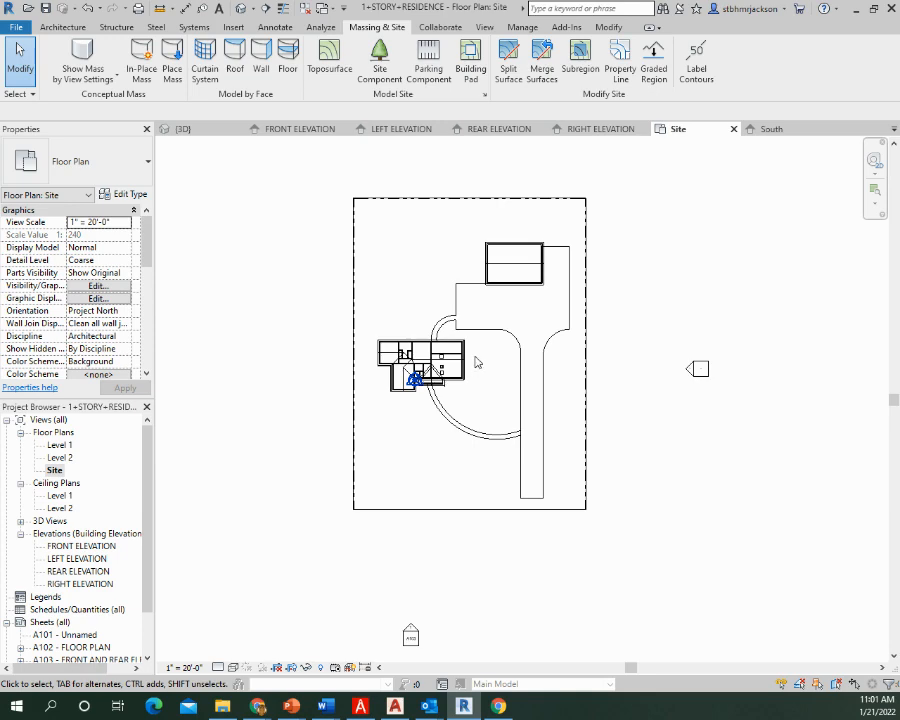
pyautogui.scroll(1, 478, 290)
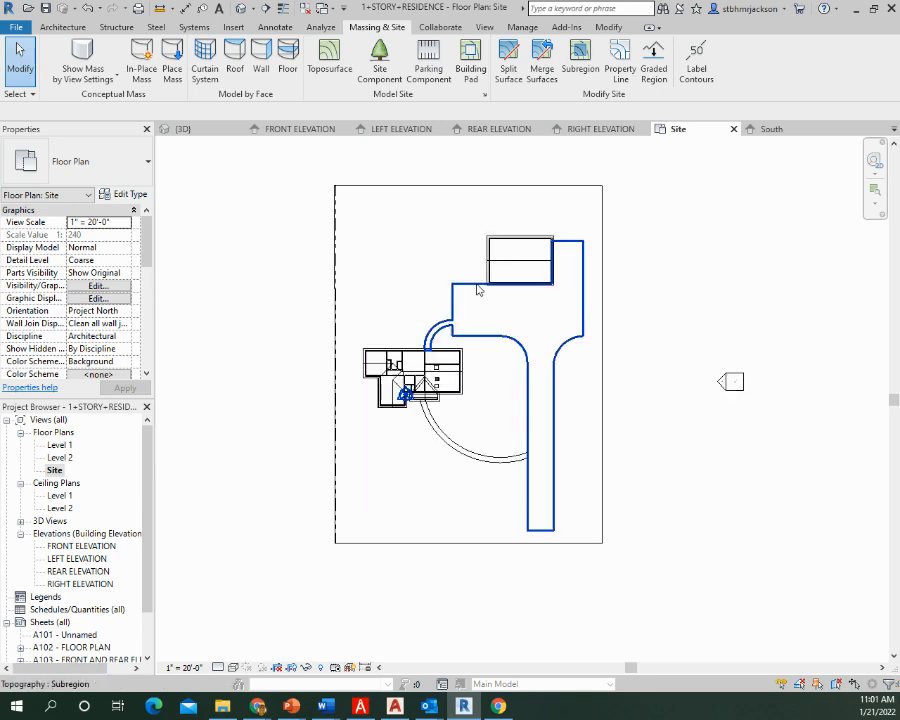
pyautogui.scroll(2, 478, 290)
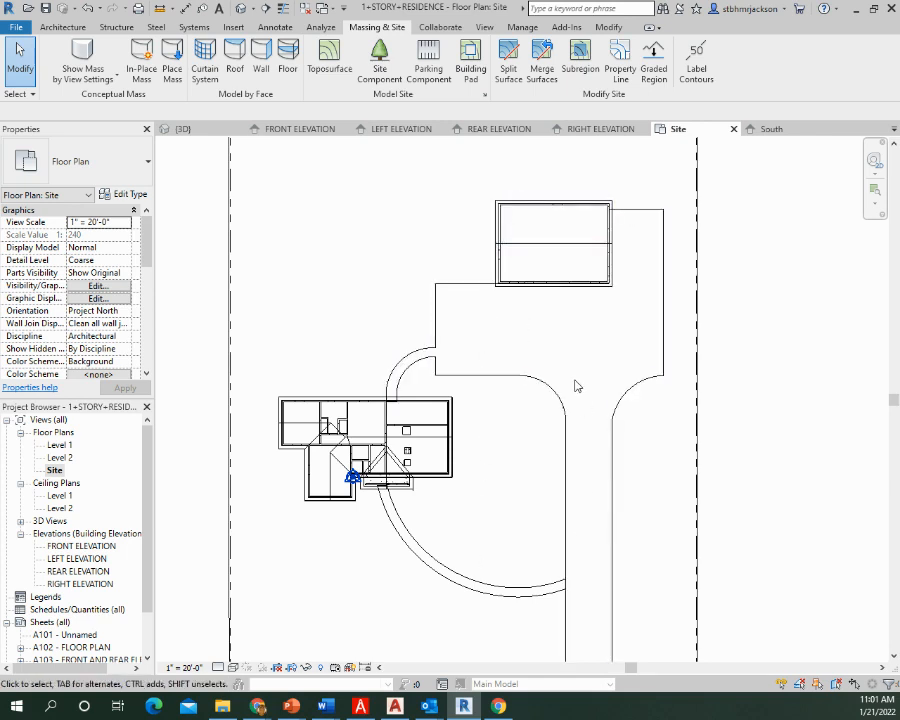
pyautogui.scroll(-2, 575, 354)
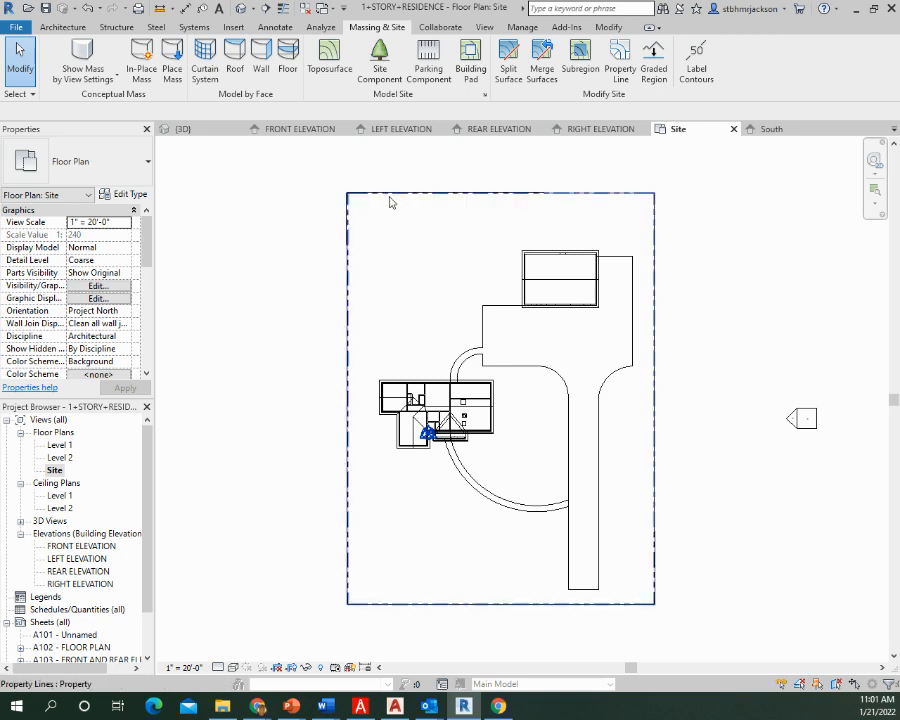
pyautogui.scroll(8, 364, 199)
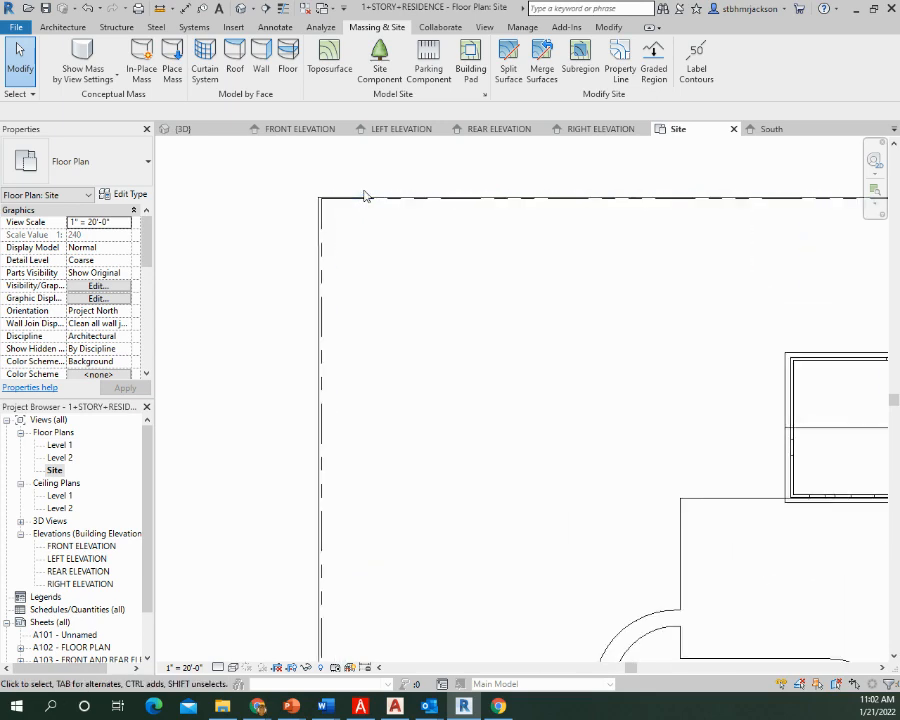
pyautogui.scroll(3, 336, 203)
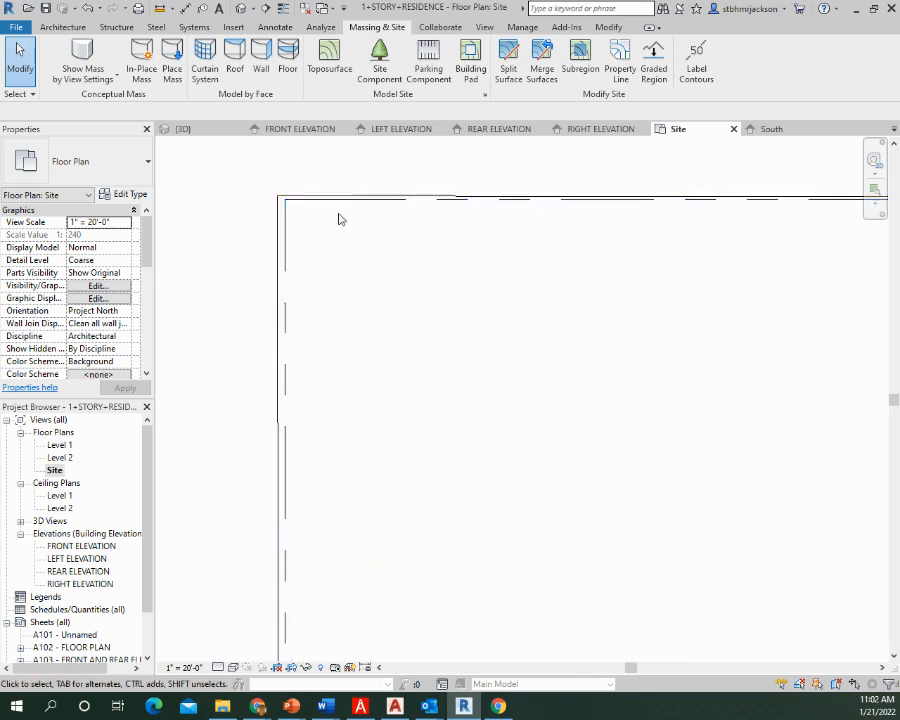
# Hide the Topography category in the Site floor plan through its visibility/graphic overrides and apply the change
pyautogui.scroll(-4, 354, 226)
pyautogui.scroll(-3, 354, 231)
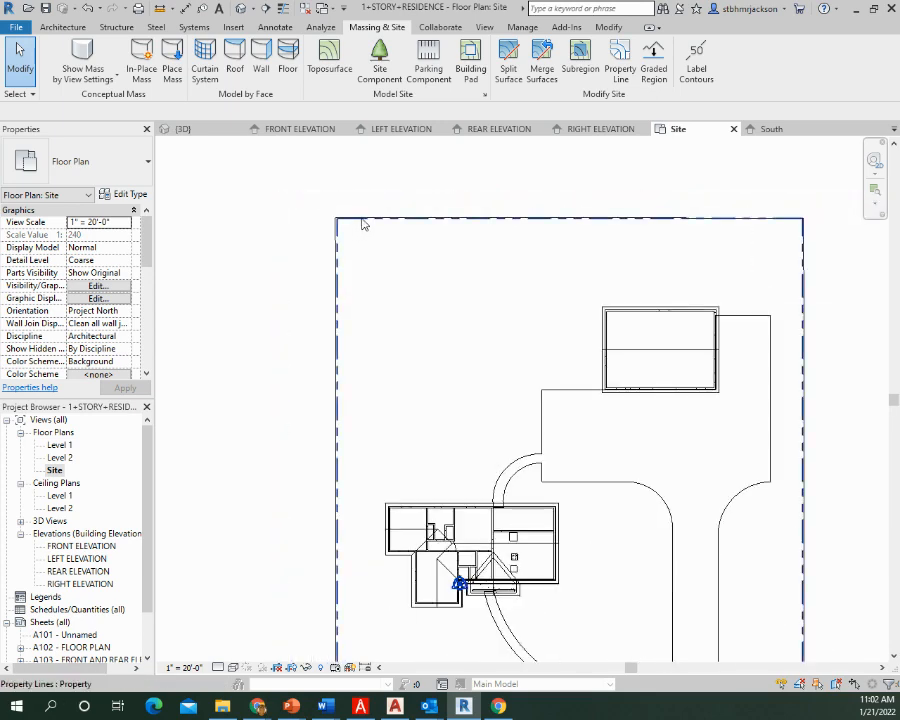
pyautogui.press('v')
pyautogui.press('g')
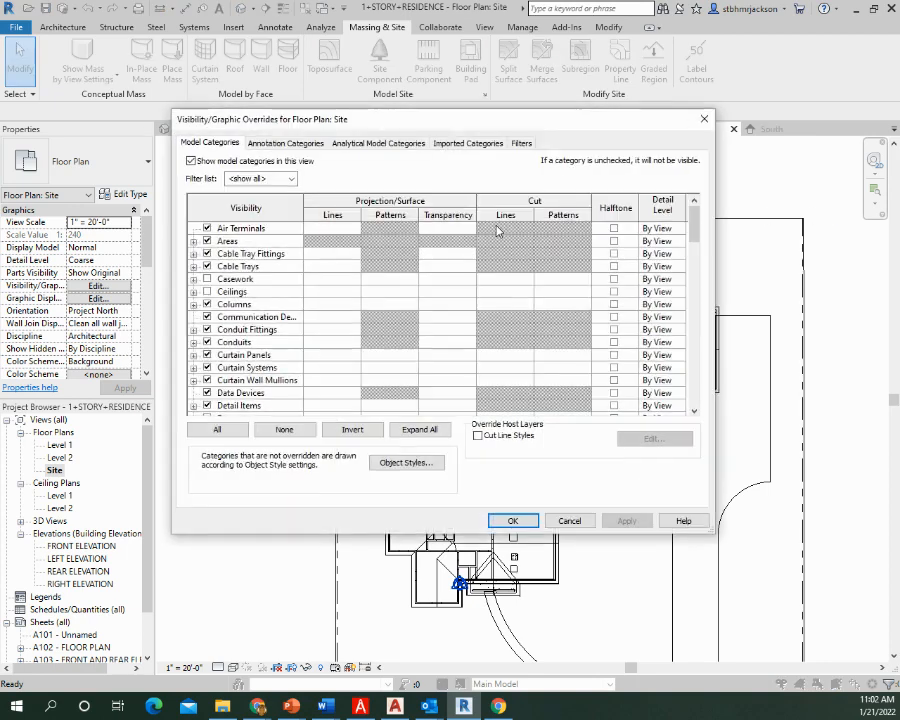
pyautogui.scroll(-2, 252, 298)
pyautogui.scroll(-12, 252, 298)
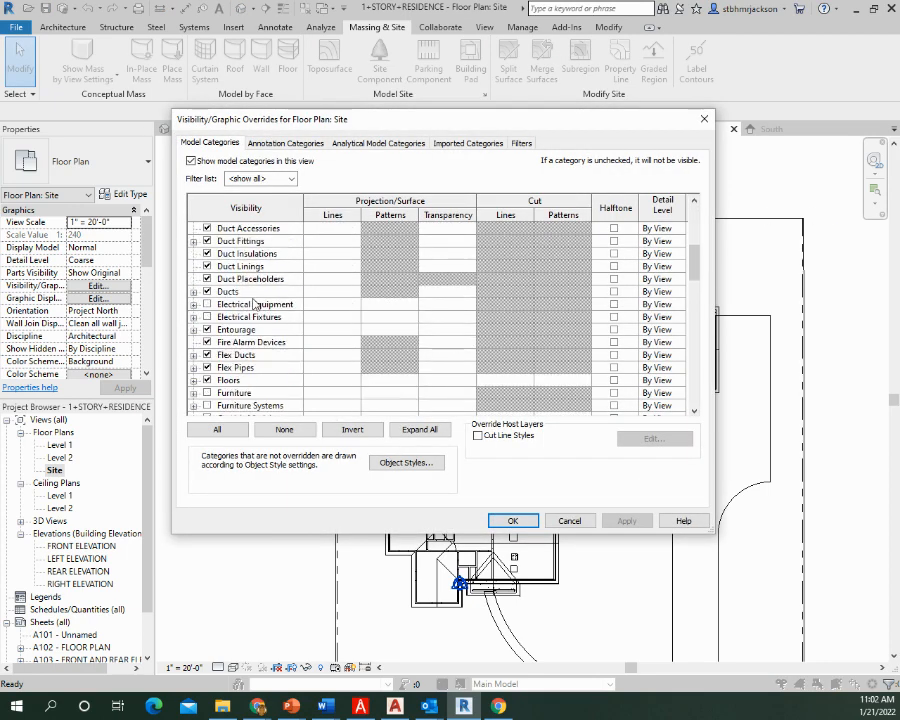
pyautogui.scroll(-8, 270, 296)
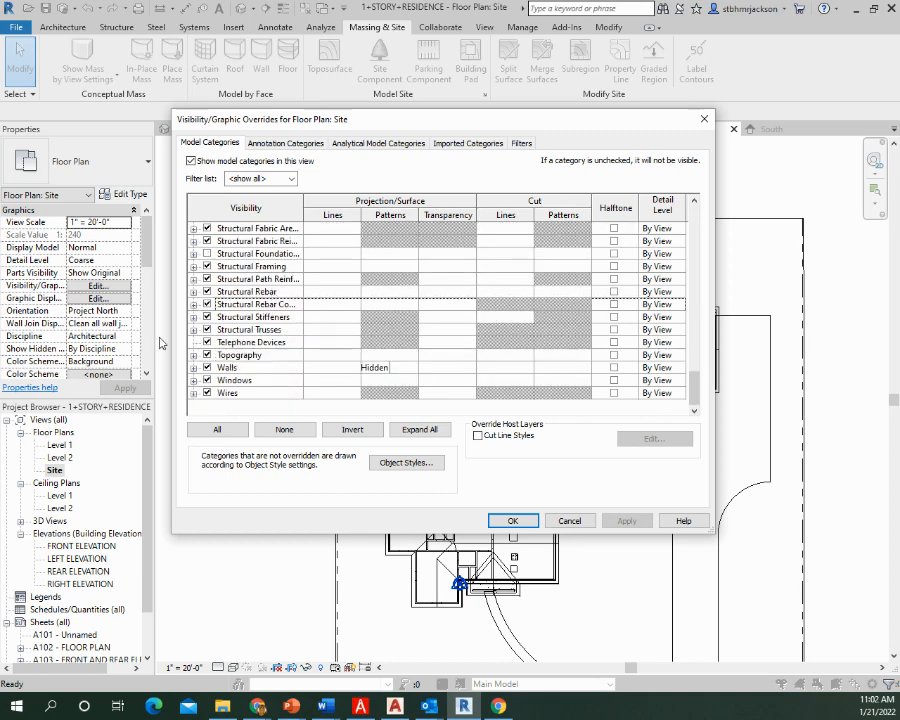
pyautogui.click(207, 355)
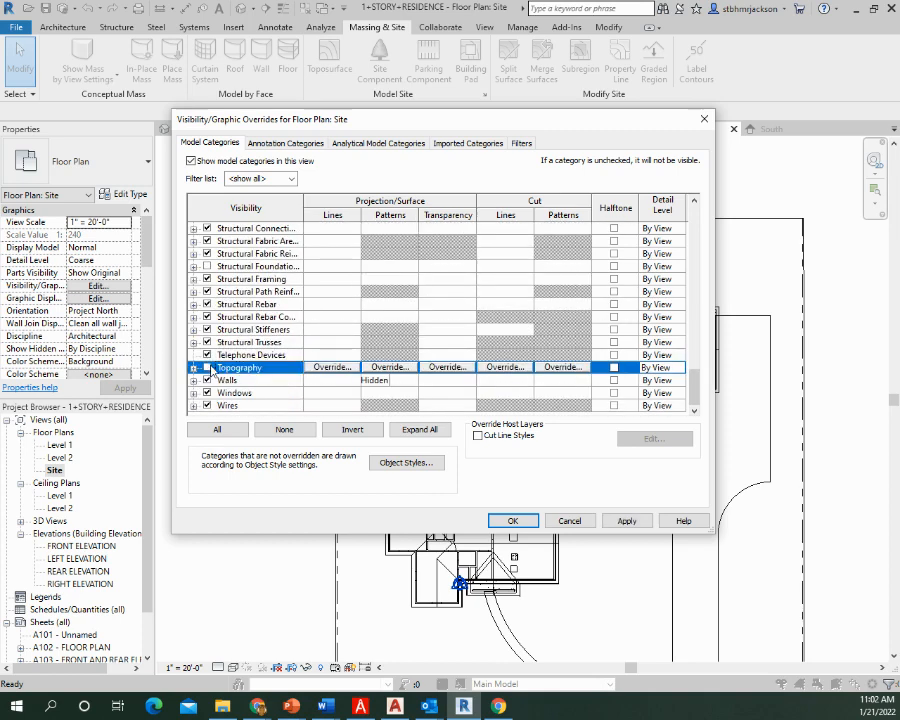
pyautogui.click(626, 520)
pyautogui.click(502, 523)
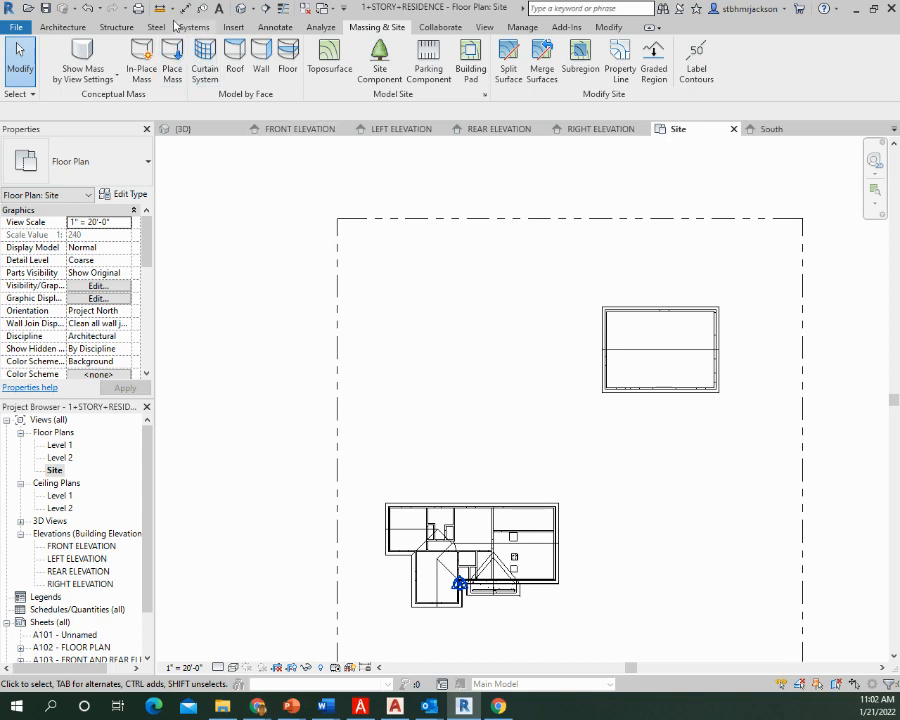
# Check the existing driveway and walkway in the default 3D view and return to the Site floor plan
pyautogui.click(240, 9)
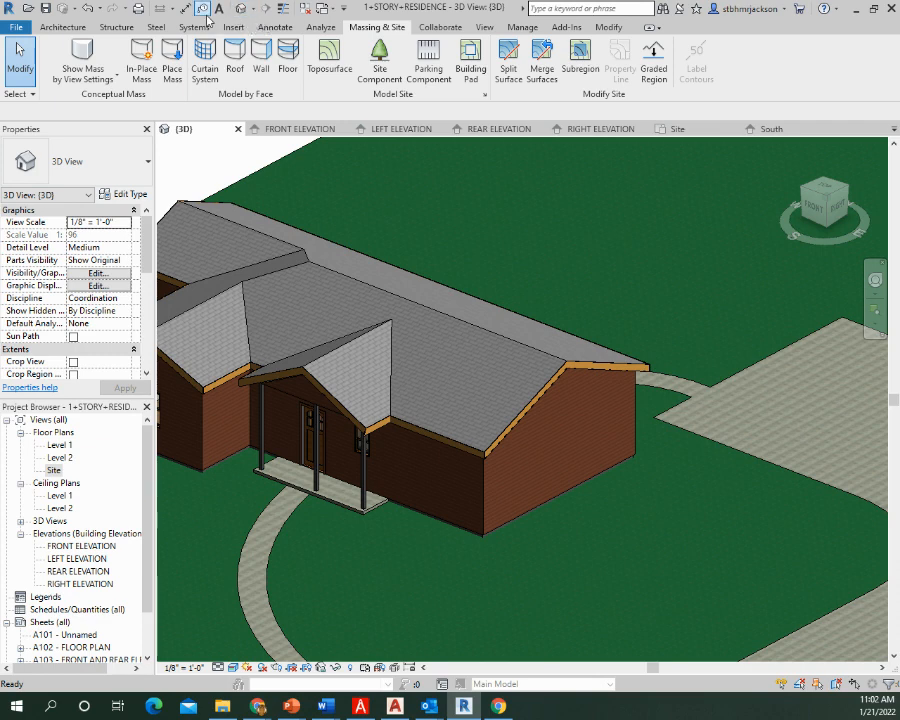
pyautogui.doubleClick(54, 469)
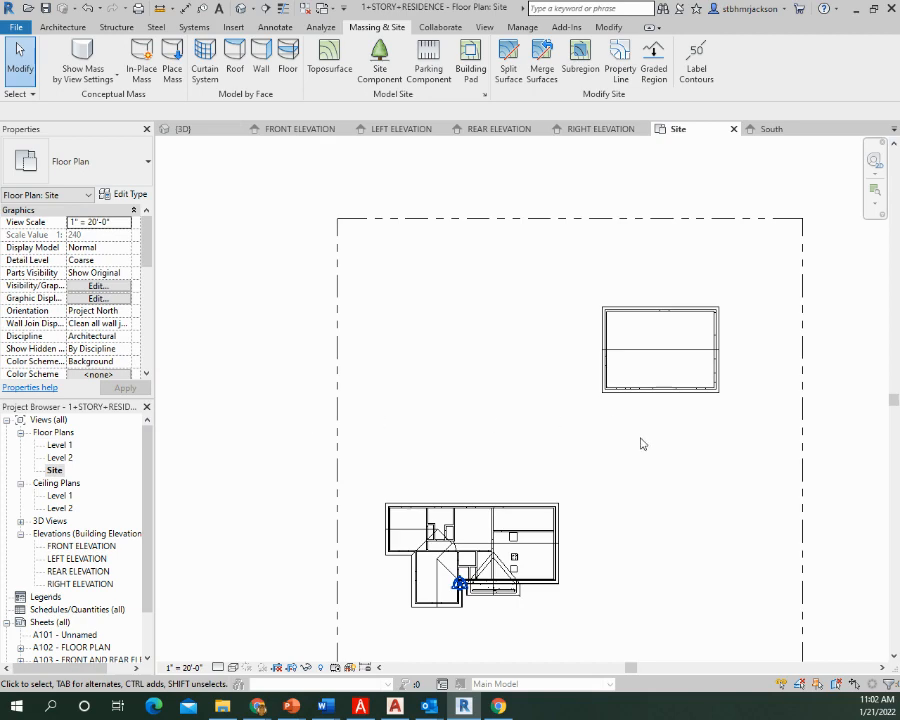
pyautogui.moveTo(546, 373); pyautogui.dragTo(504, 301, button='middle')
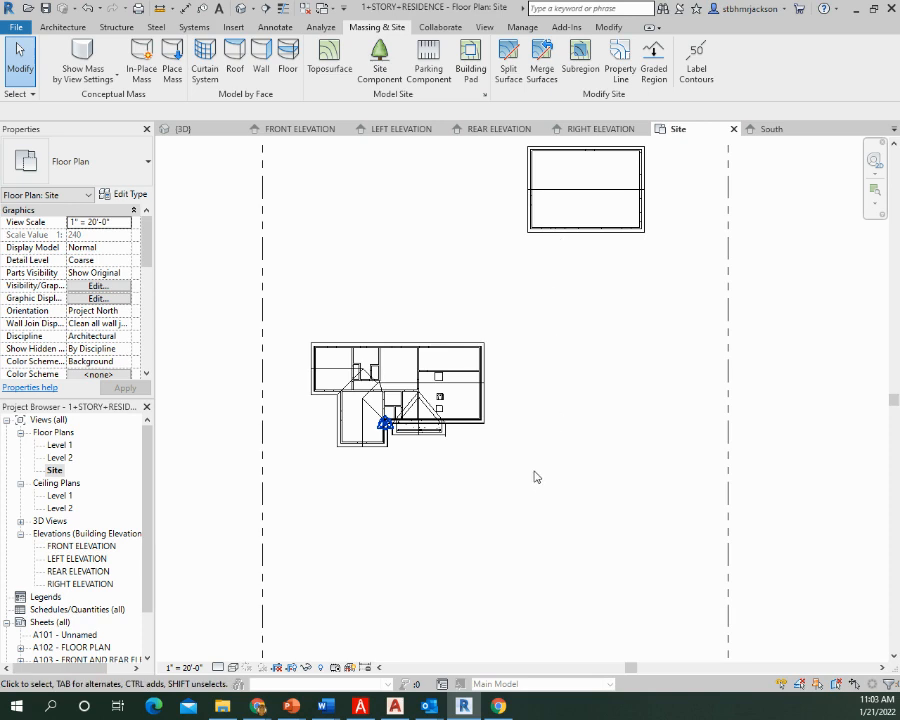
# Start a new floor in the Site plan and duplicate the Generic - 12" floor type as DRIVEWAY
pyautogui.click(62, 27)
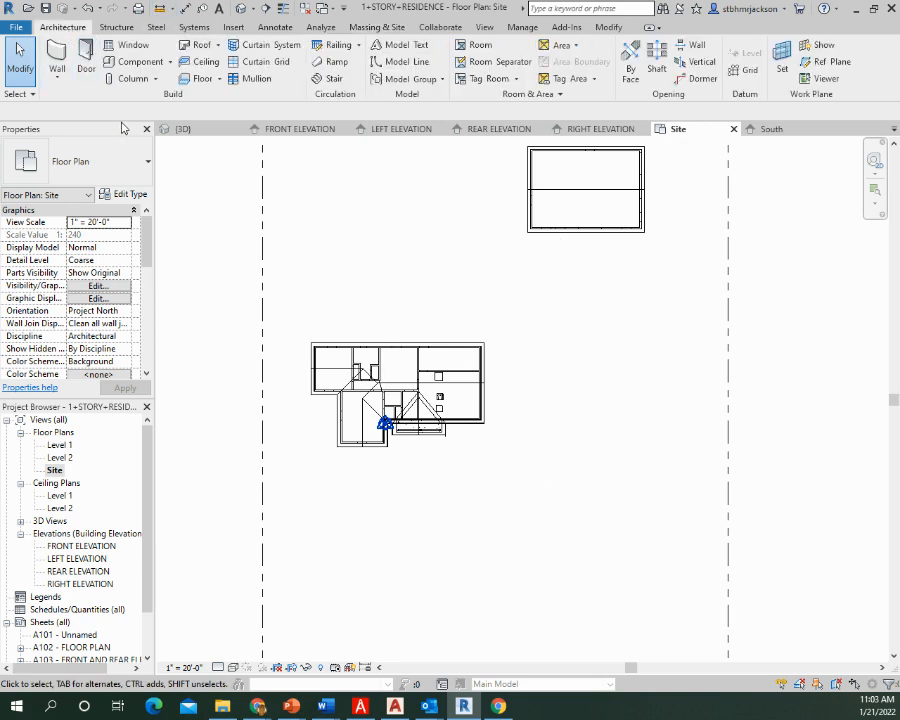
pyautogui.click(203, 78)
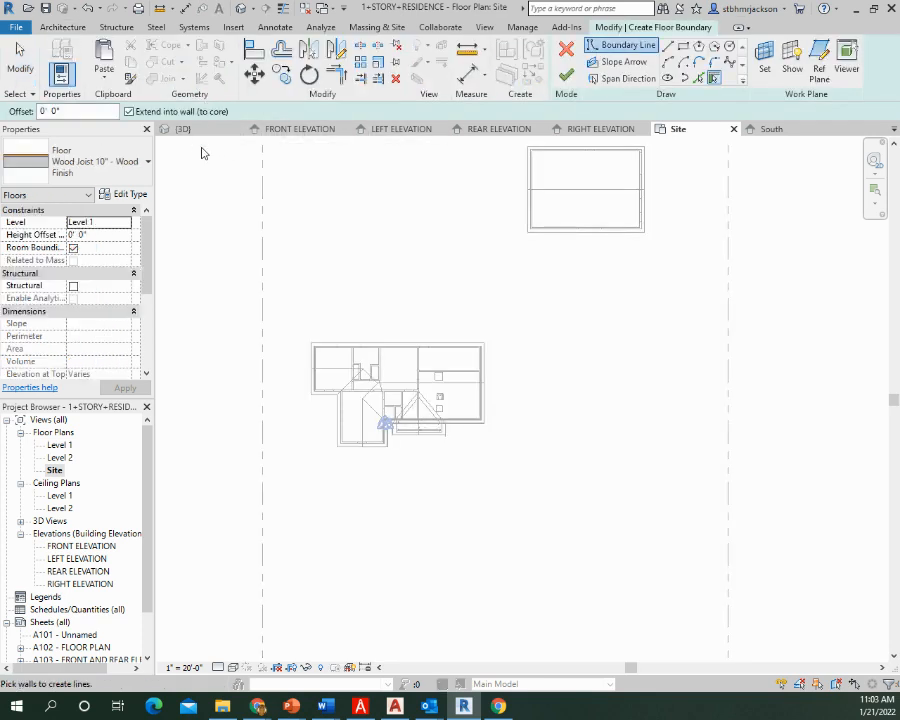
pyautogui.click(128, 168)
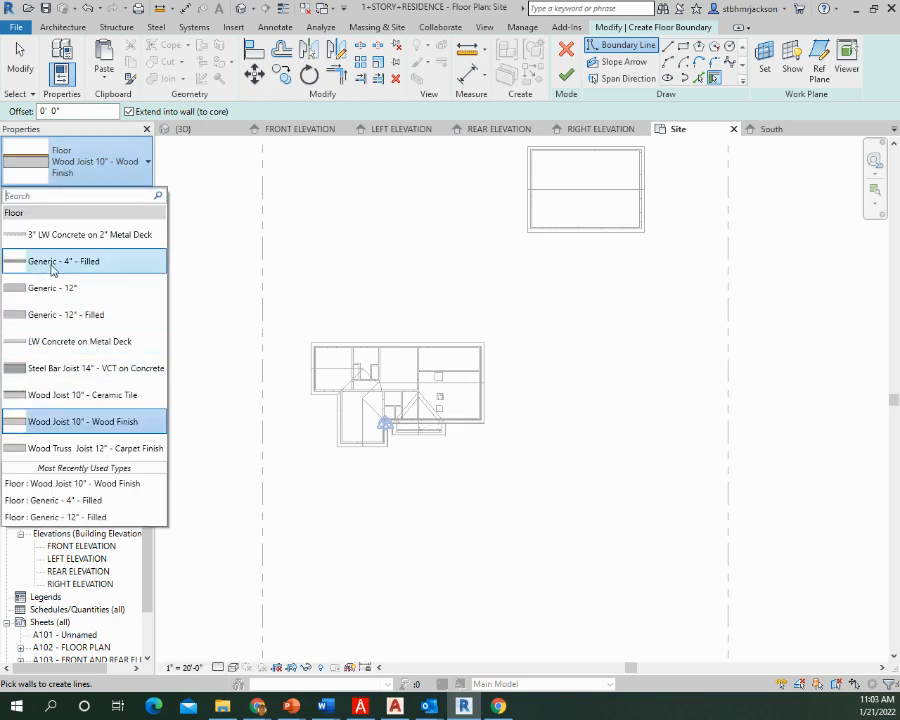
pyautogui.moveTo(53, 268)
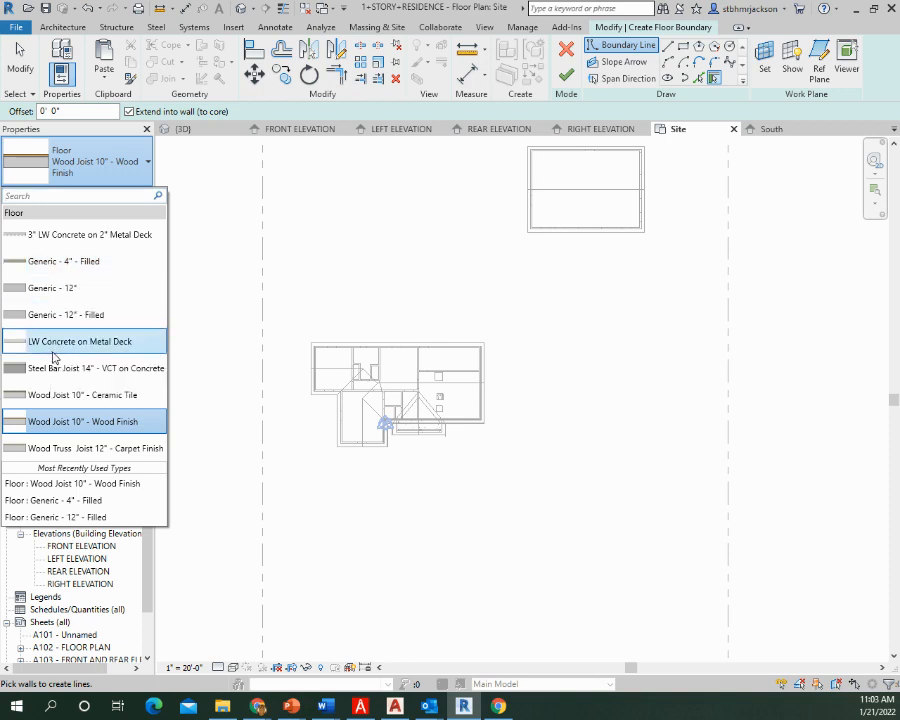
pyautogui.moveTo(67, 316)
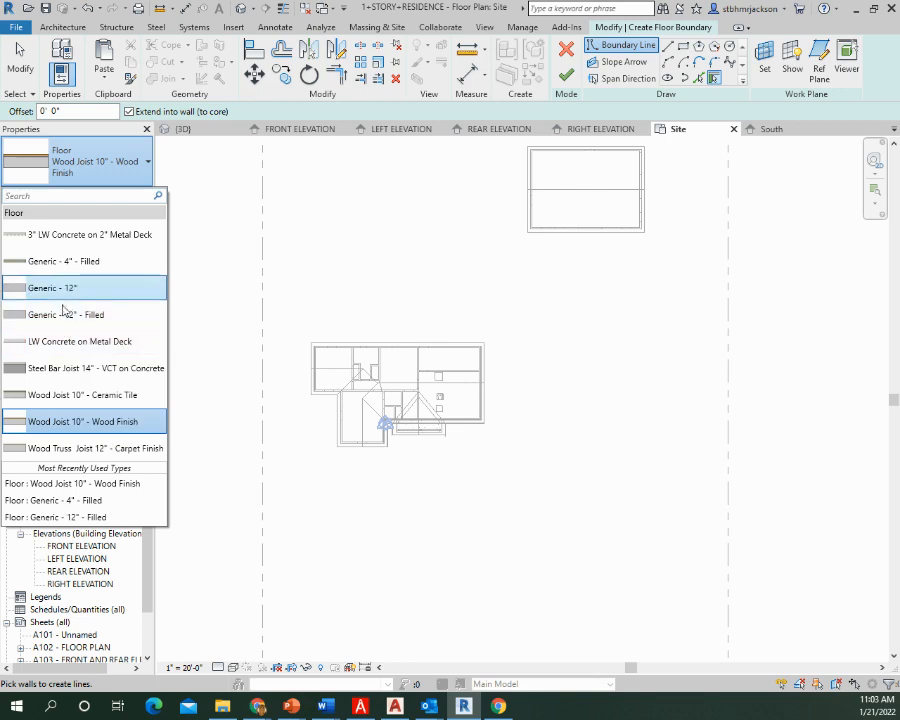
pyautogui.click(66, 288)
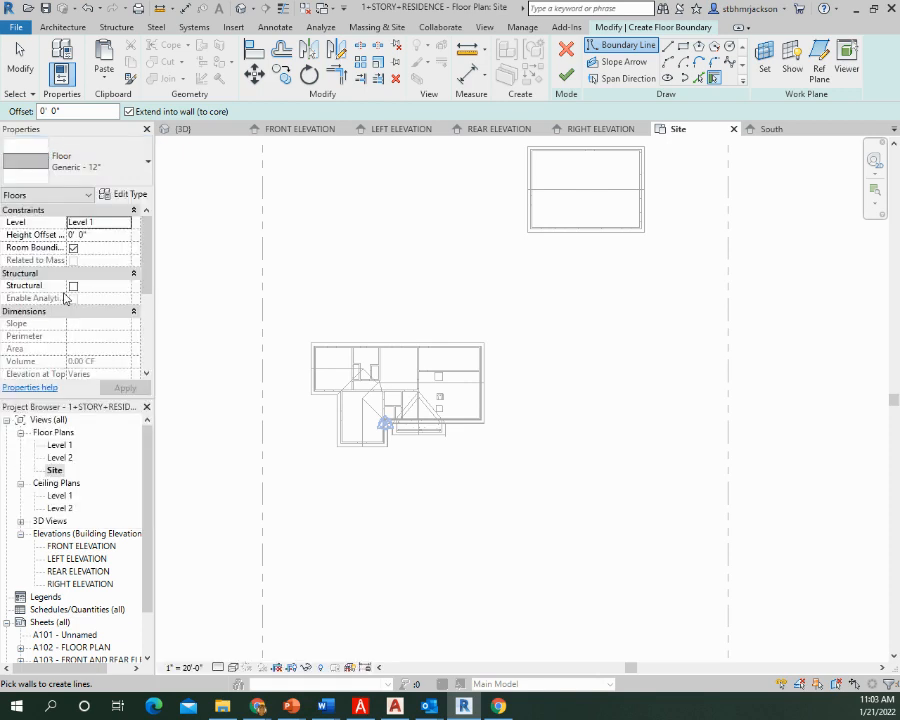
pyautogui.click(126, 195)
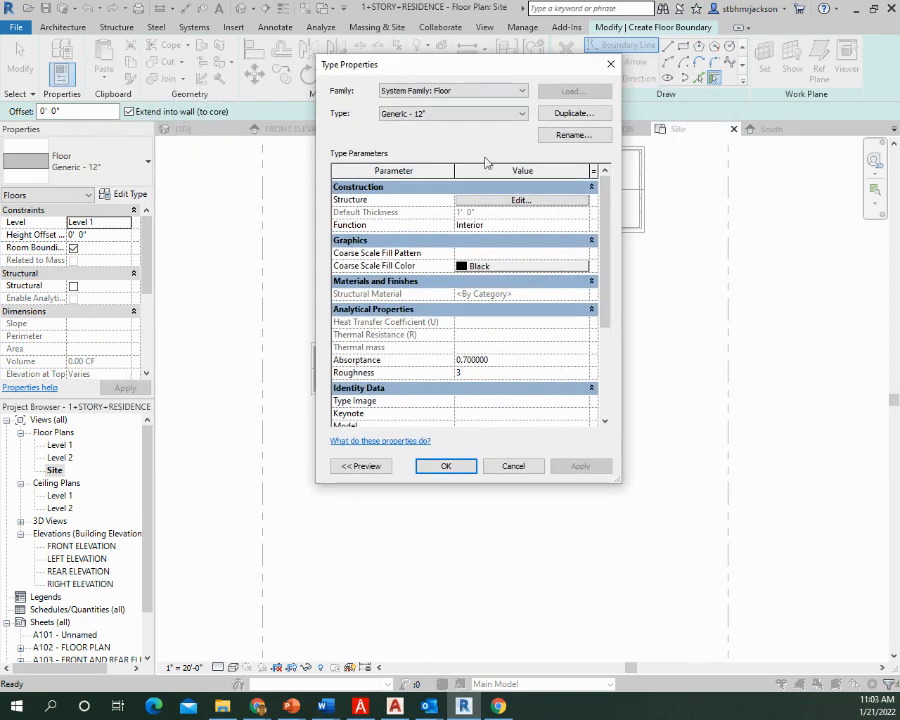
pyautogui.click(574, 116)
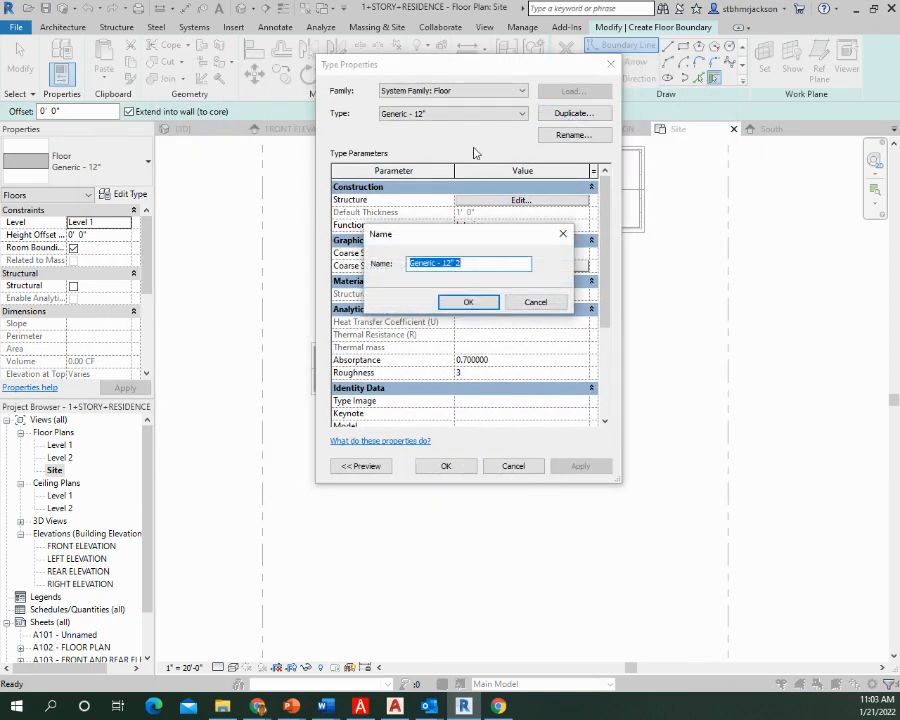
pyautogui.write('DRIVEWAY')
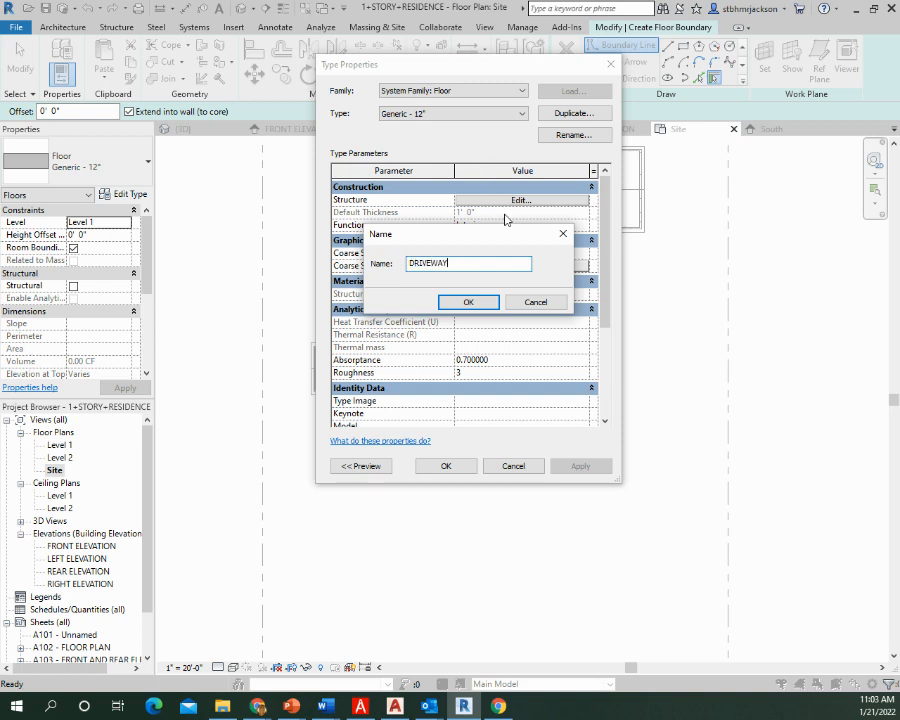
pyautogui.click(467, 301)
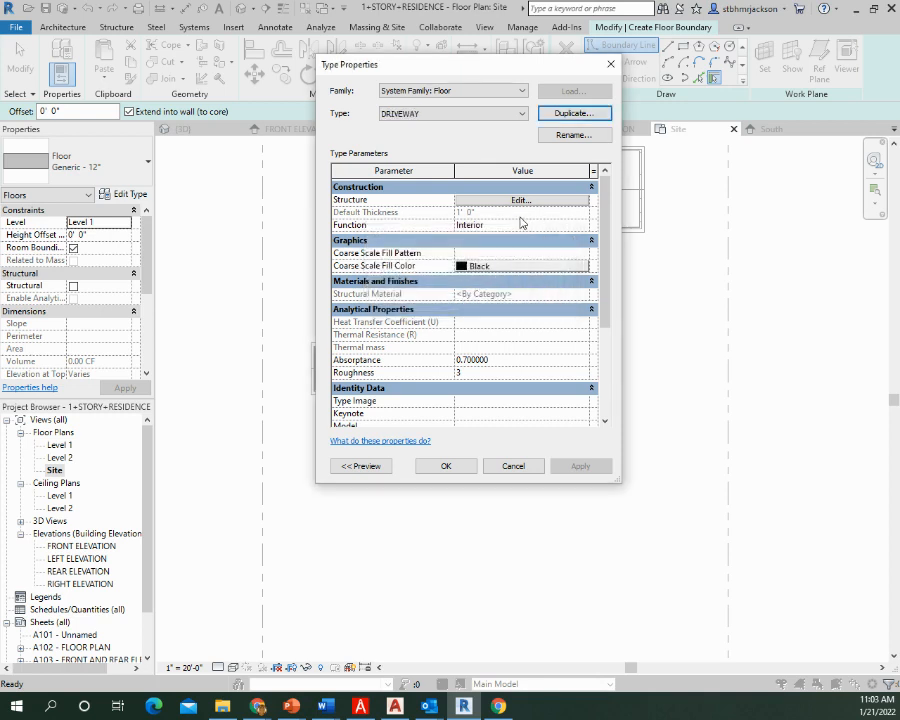
# Set the DRIVEWAY type's structure layer to 4" thick with the Concrete, Cast-in-Place gray material
pyautogui.click(516, 200)
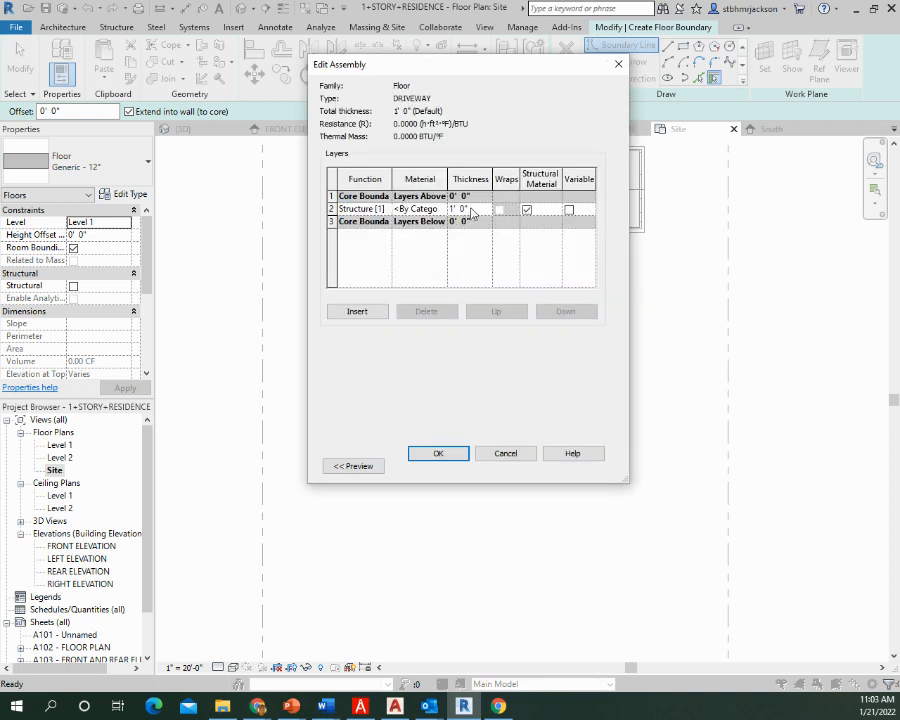
pyautogui.click(472, 208)
pyautogui.write('4')
pyautogui.click(445, 210)
pyautogui.click(442, 210)
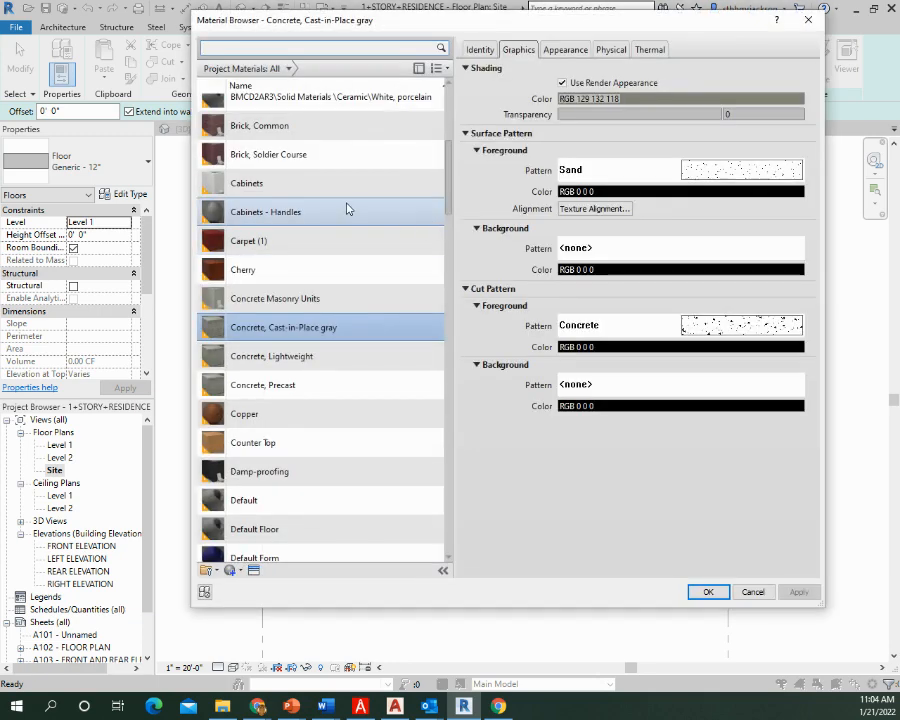
pyautogui.click(287, 328)
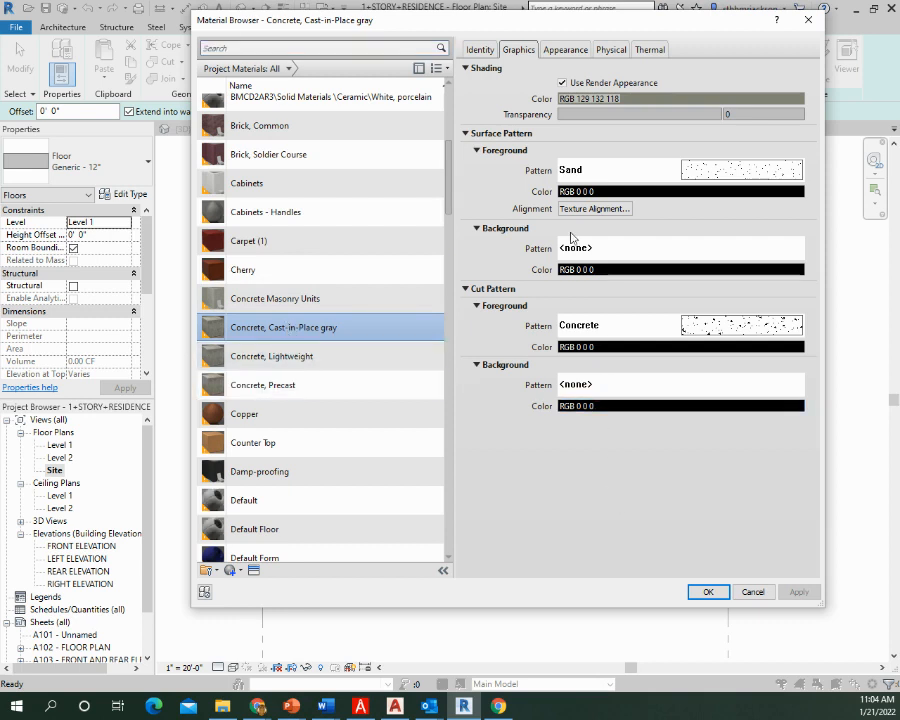
pyautogui.click(707, 592)
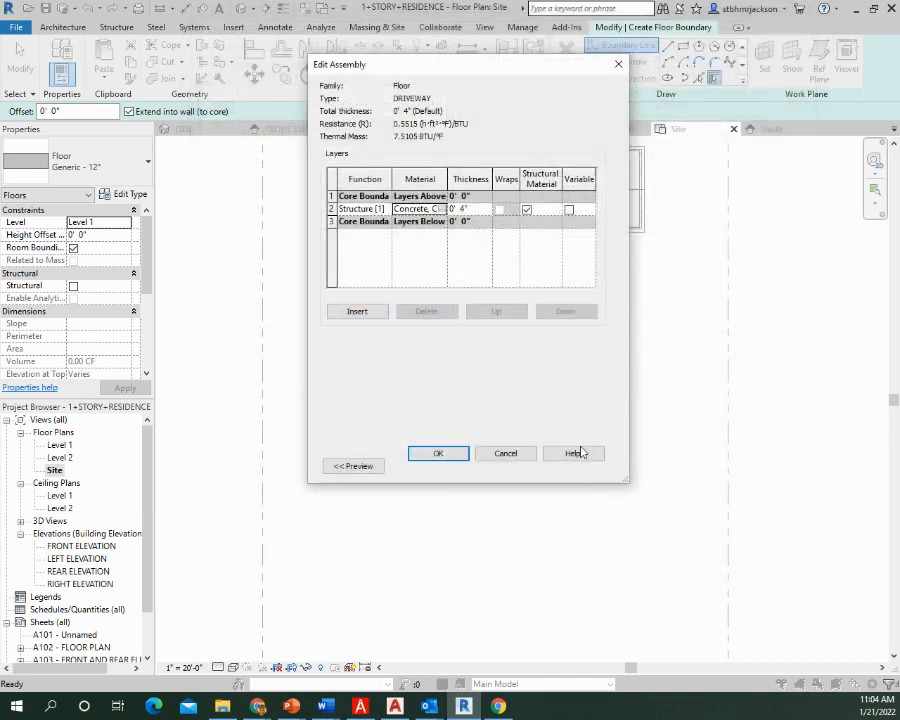
pyautogui.click(442, 456)
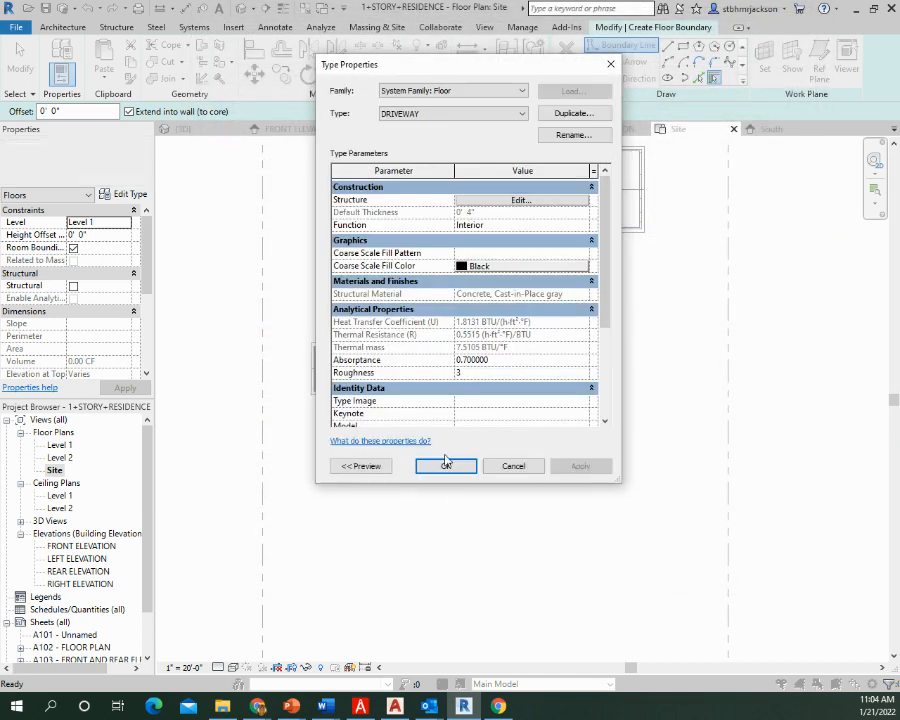
pyautogui.click(447, 468)
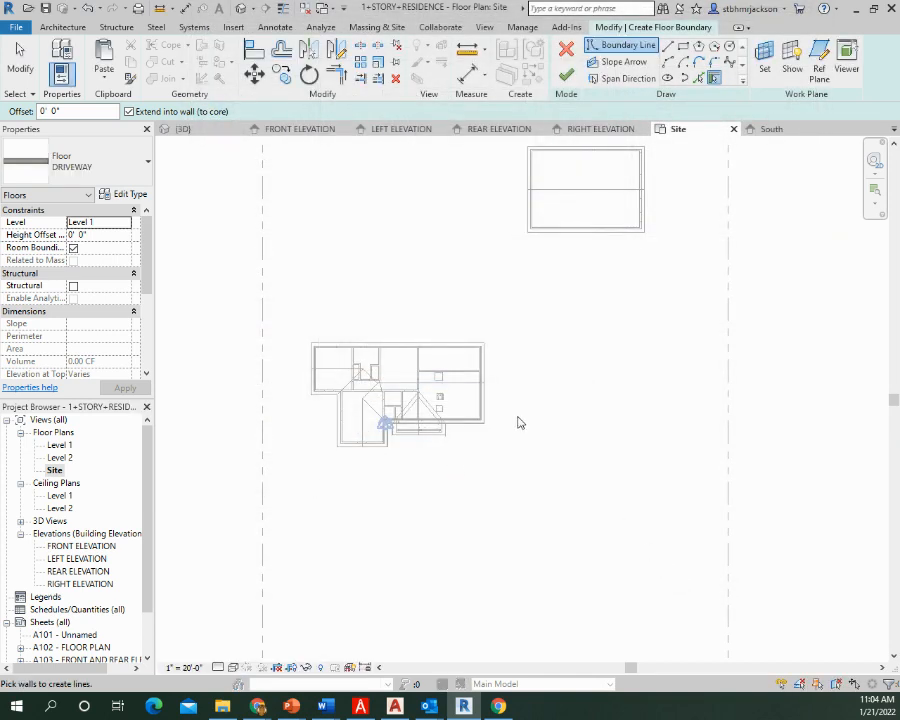
# Sketch a rectangular driveway boundary about 16'-6" by 153'-6" from the detached building's lower-left corner past the front property line
pyautogui.click(684, 49)
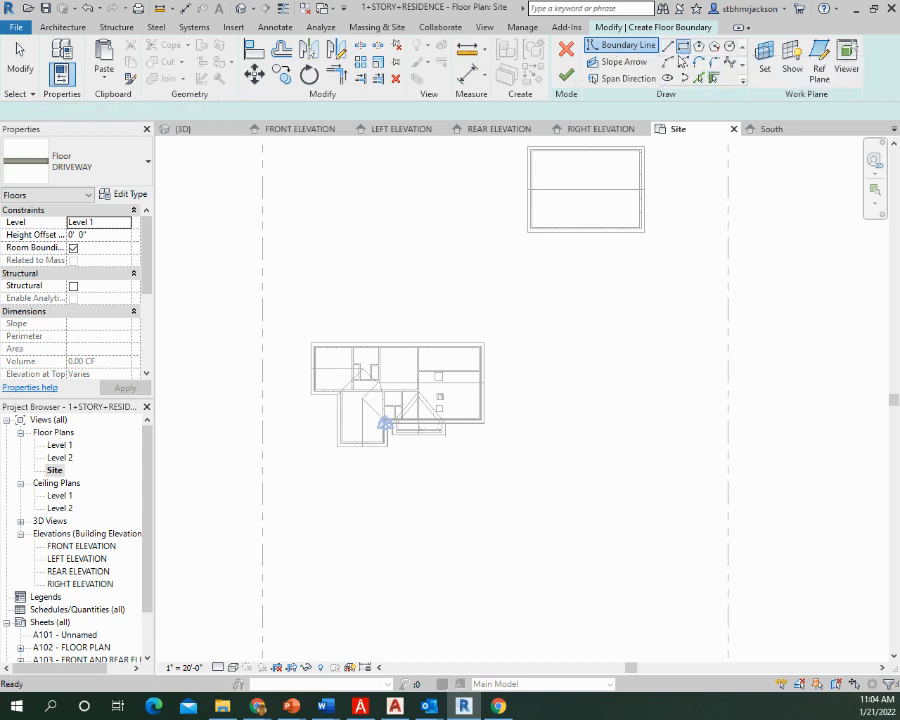
pyautogui.click(531, 229)
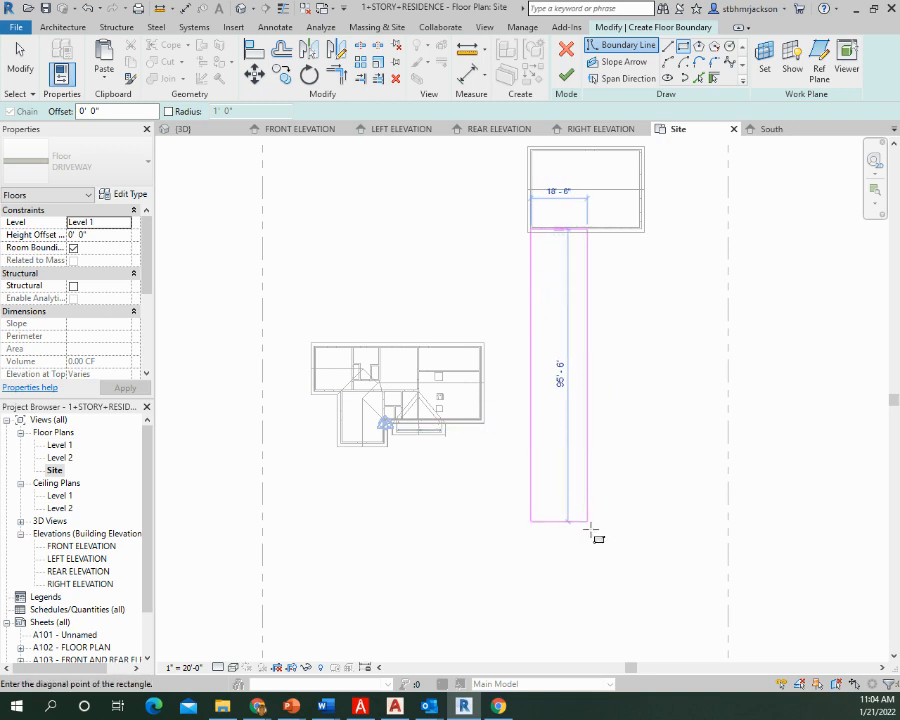
pyautogui.moveTo(590, 651); pyautogui.dragTo(576, 503, button='middle')
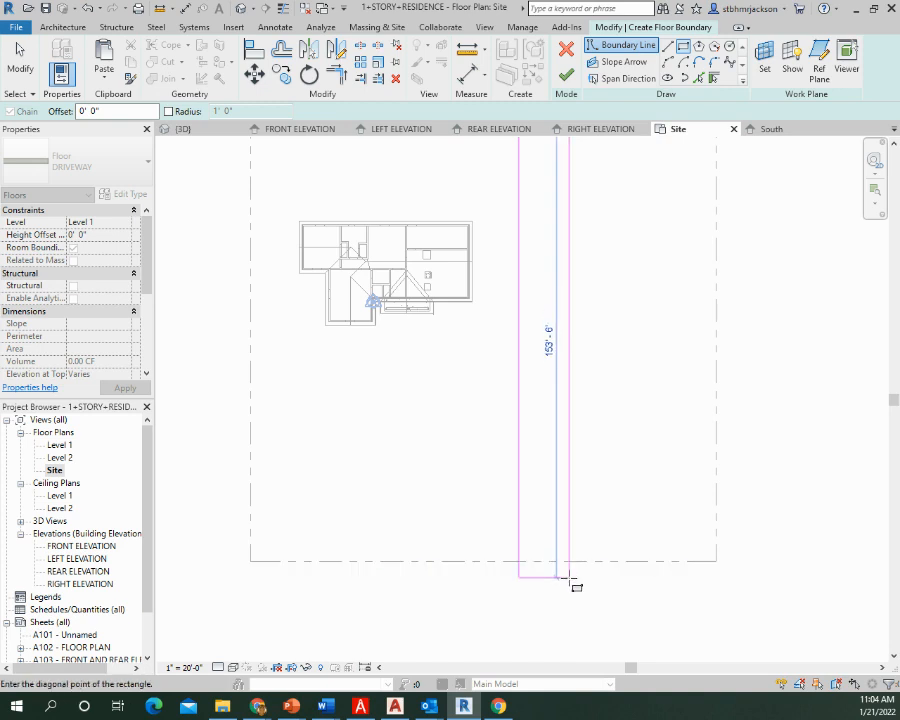
pyautogui.click(563, 577)
pyautogui.scroll(3, 563, 346)
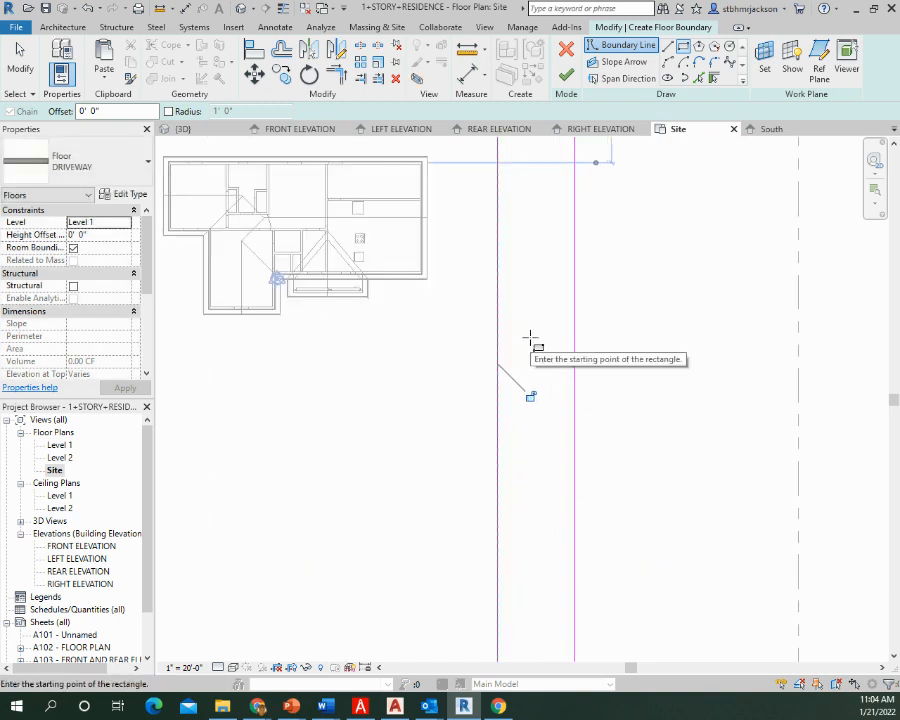
# Set the driveway rectangle's width to 15' by adjusting its left edge
pyautogui.press('Escape')
pyautogui.click(497, 358)
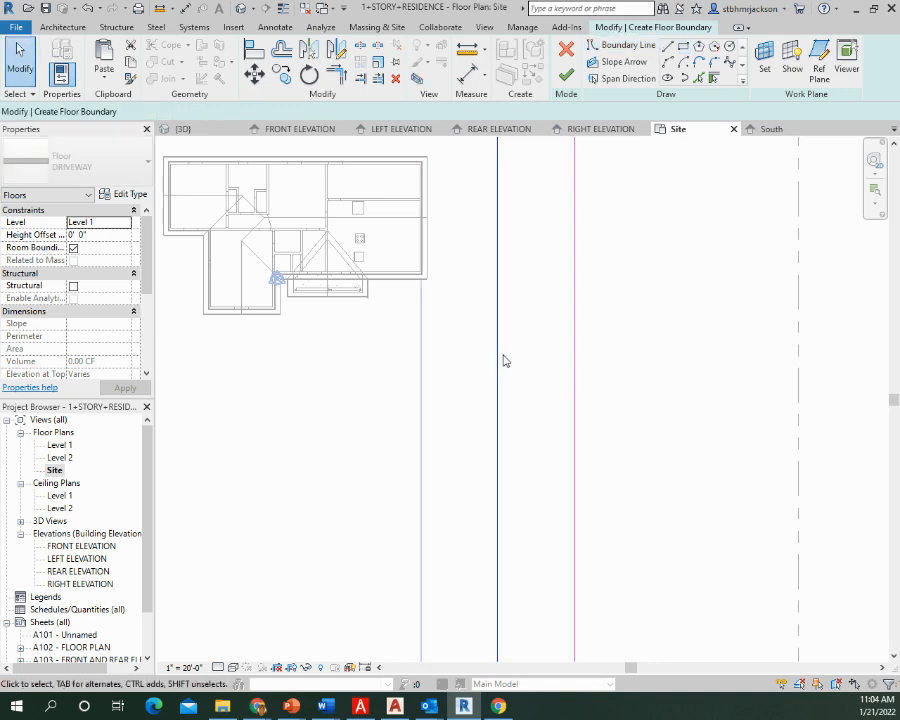
pyautogui.scroll(-2, 589, 375)
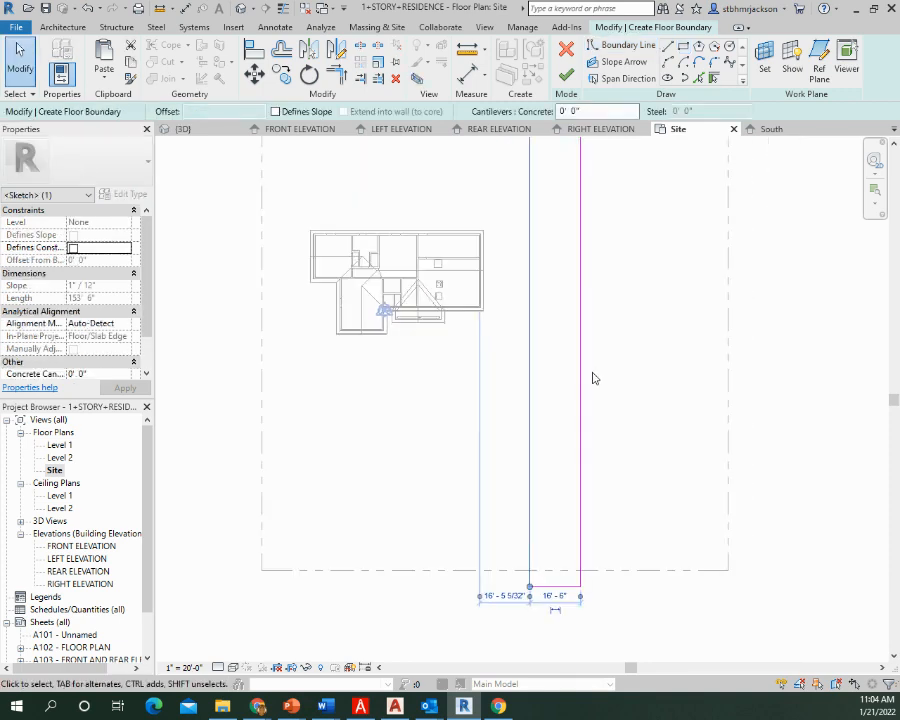
pyautogui.click(554, 597)
pyautogui.write('15')
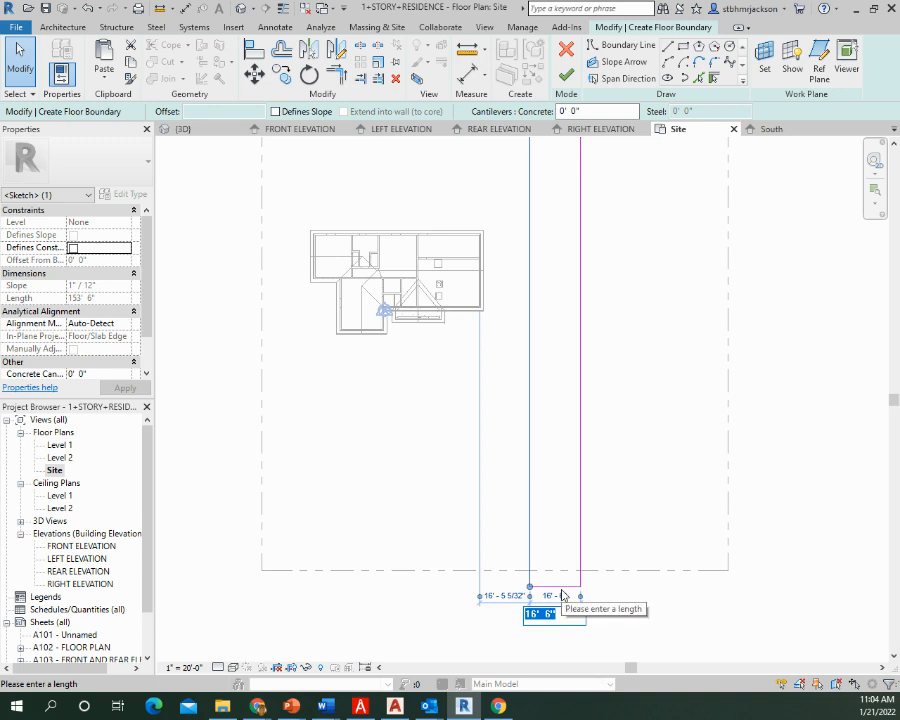
pyautogui.press('Return')
# Draw a horizontal boundary line 33' outward from the driveway's right edge, starting 16' below the detached building
pyautogui.moveTo(620, 416); pyautogui.dragTo(576, 532, button='middle')
pyautogui.scroll(3, 584, 309)
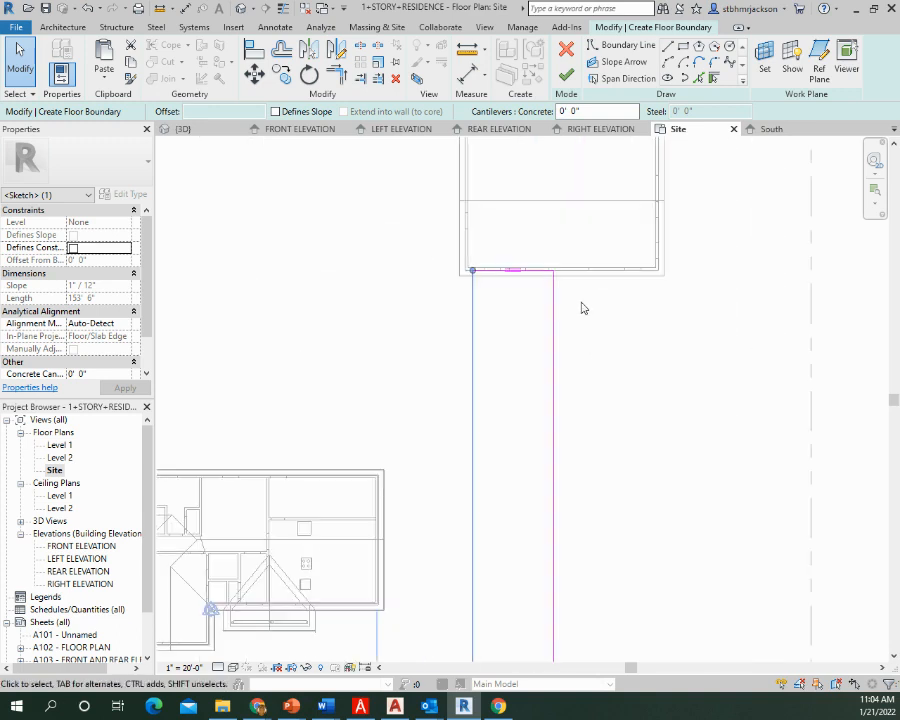
pyautogui.moveTo(595, 338); pyautogui.dragTo(557, 366, button='middle')
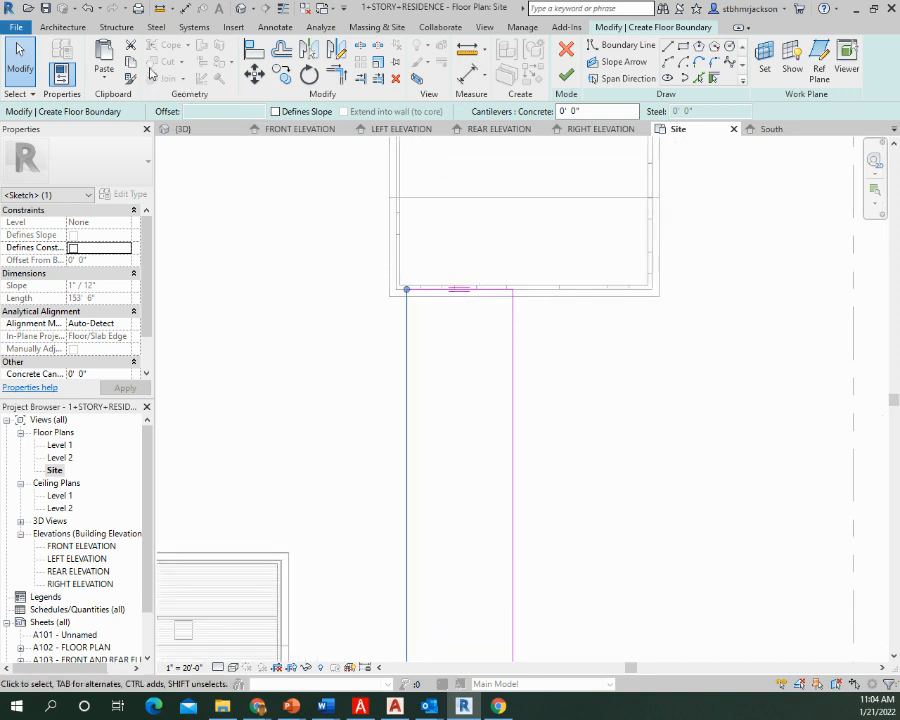
pyautogui.click(668, 47)
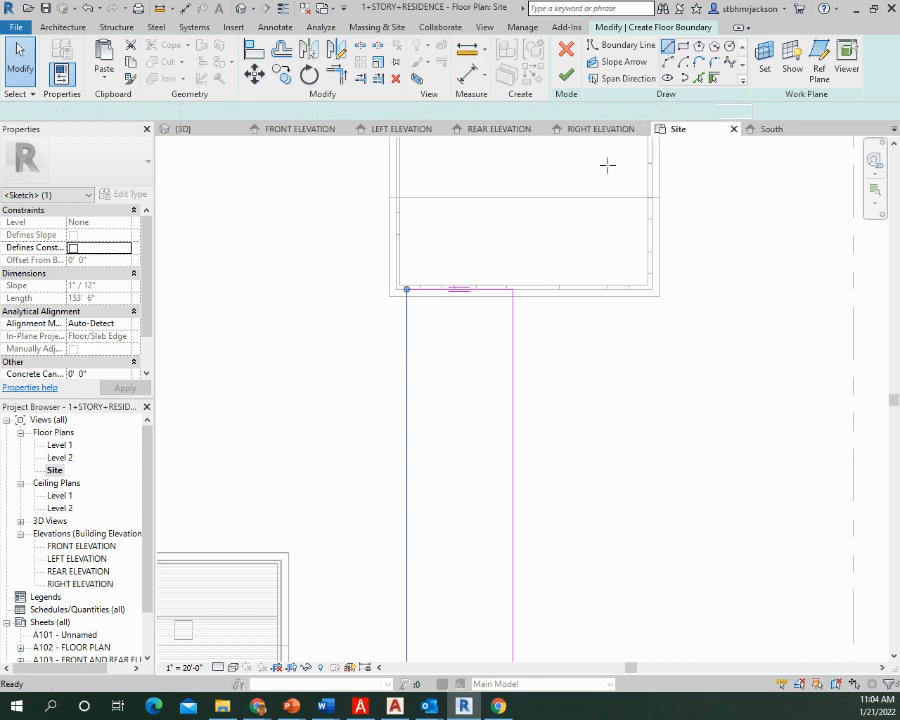
pyautogui.click(512, 403)
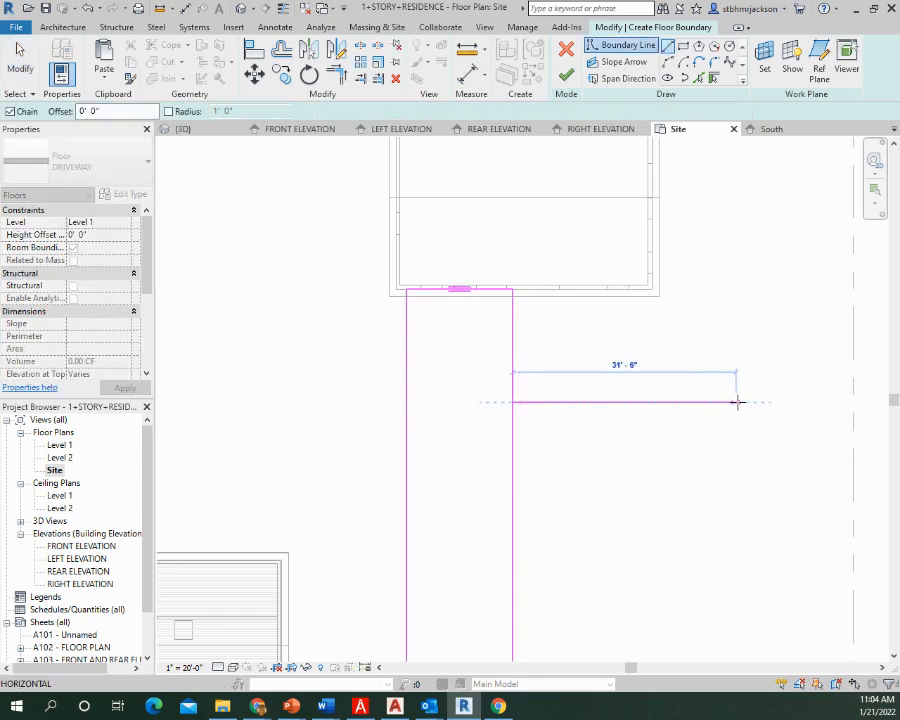
pyautogui.moveTo(736, 402); pyautogui.dragTo(566, 408, button='middle')
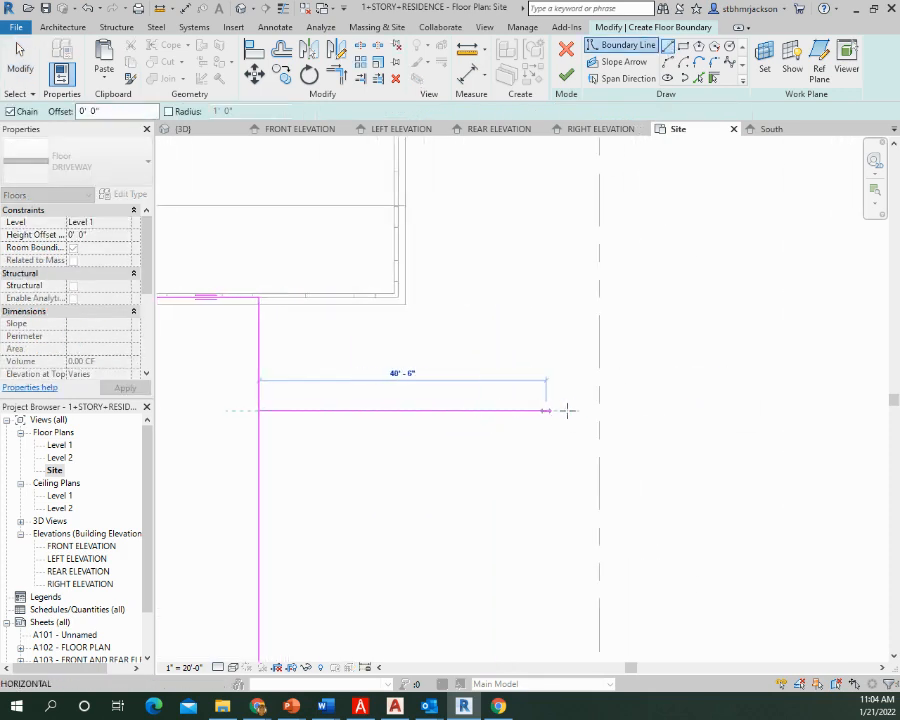
pyautogui.click(491, 409)
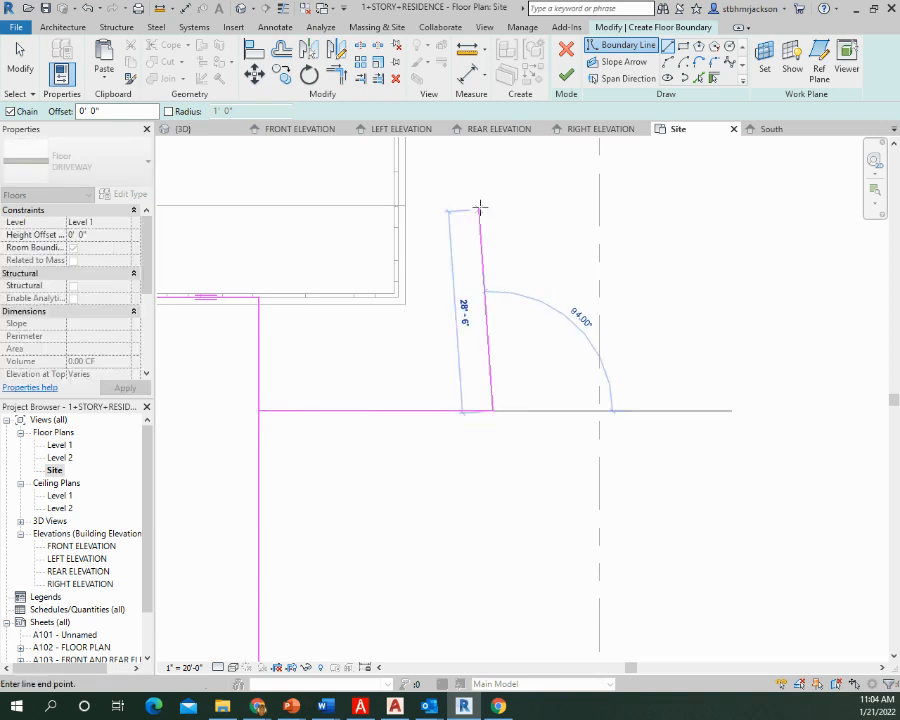
# Continue the boundary about 42' up to the building's rear wall line, across to its corner, and along its right and front walls to the driveway
pyautogui.moveTo(499, 241); pyautogui.dragTo(497, 416, button='middle')
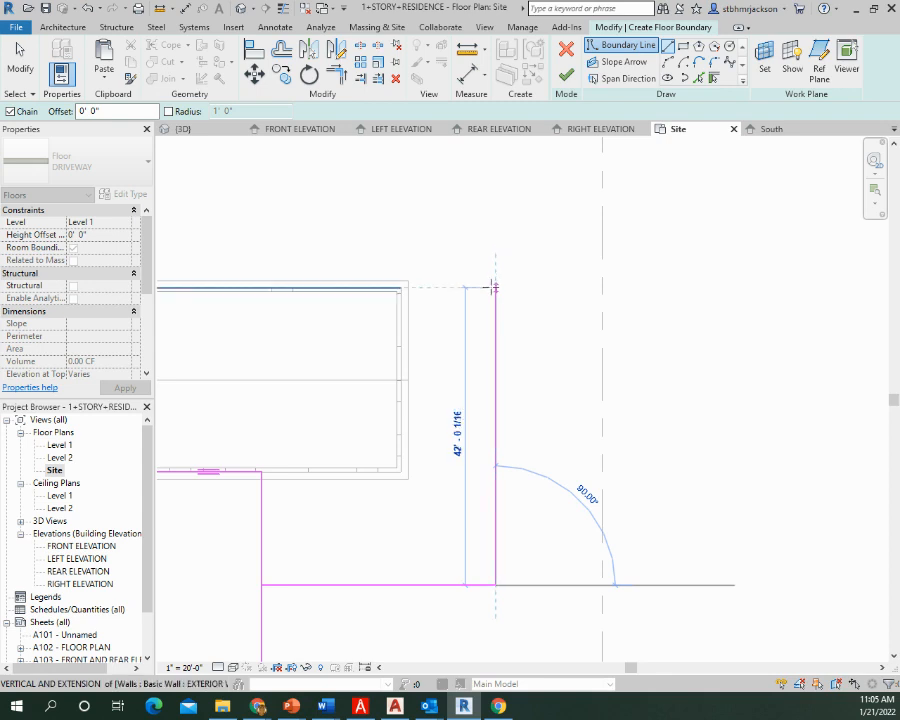
pyautogui.click(493, 288)
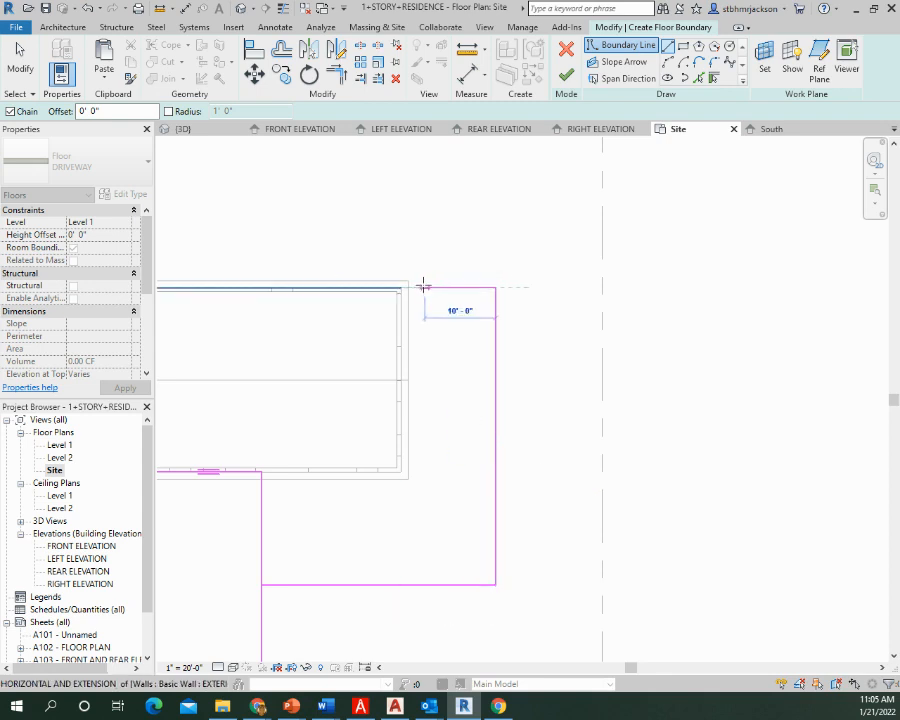
pyautogui.click(401, 287)
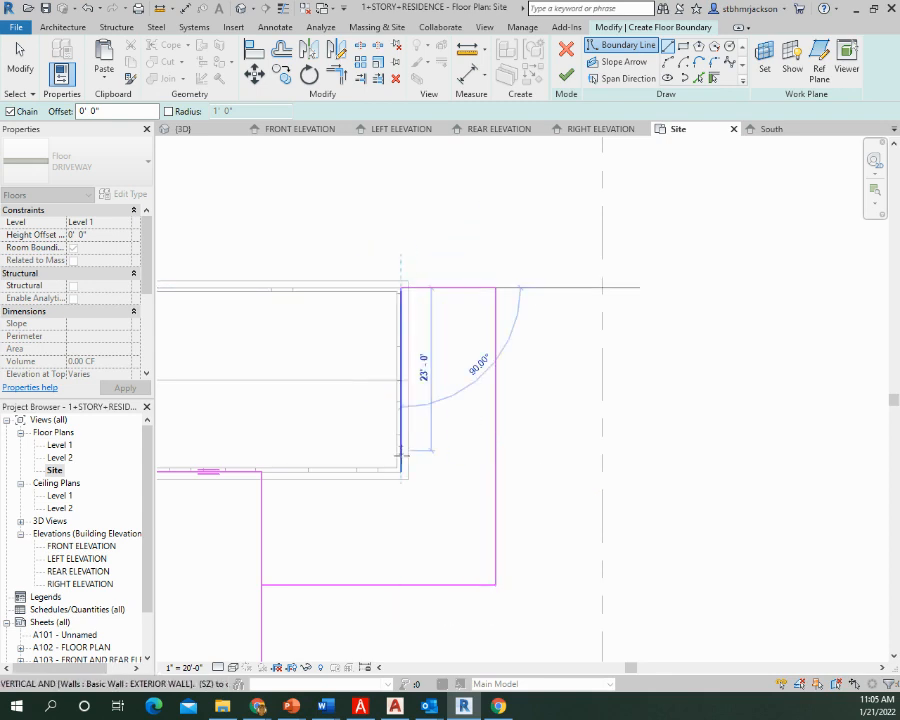
pyautogui.click(401, 471)
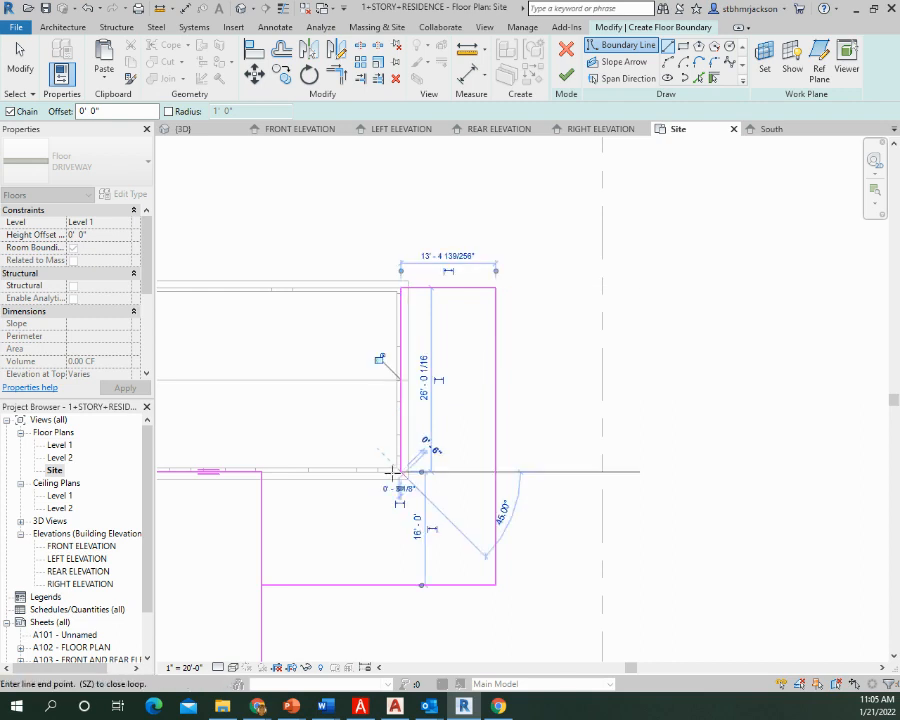
pyautogui.click(262, 472)
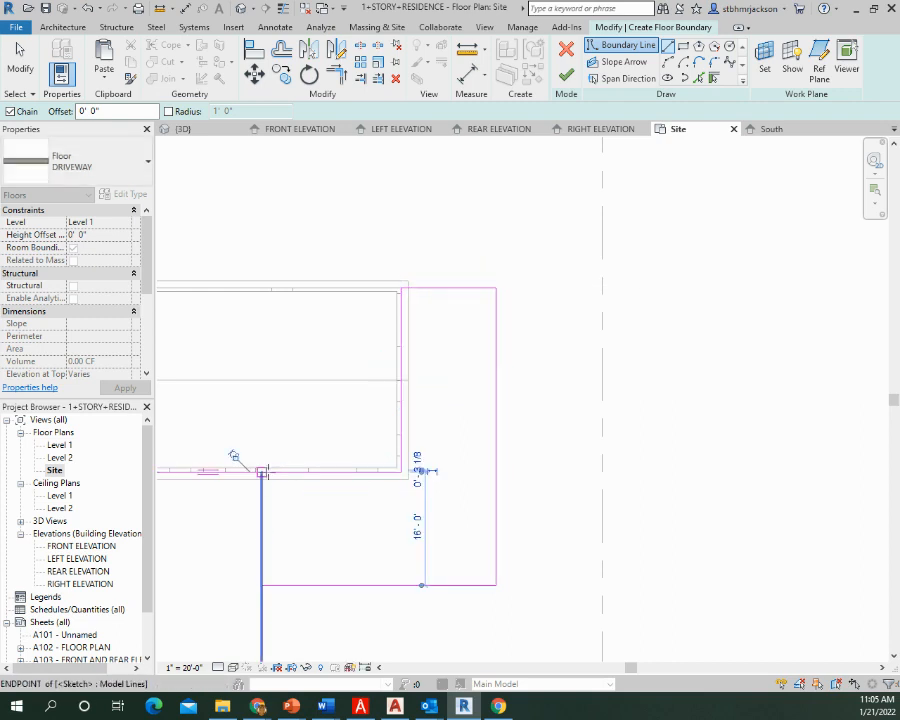
pyautogui.press('Escape')
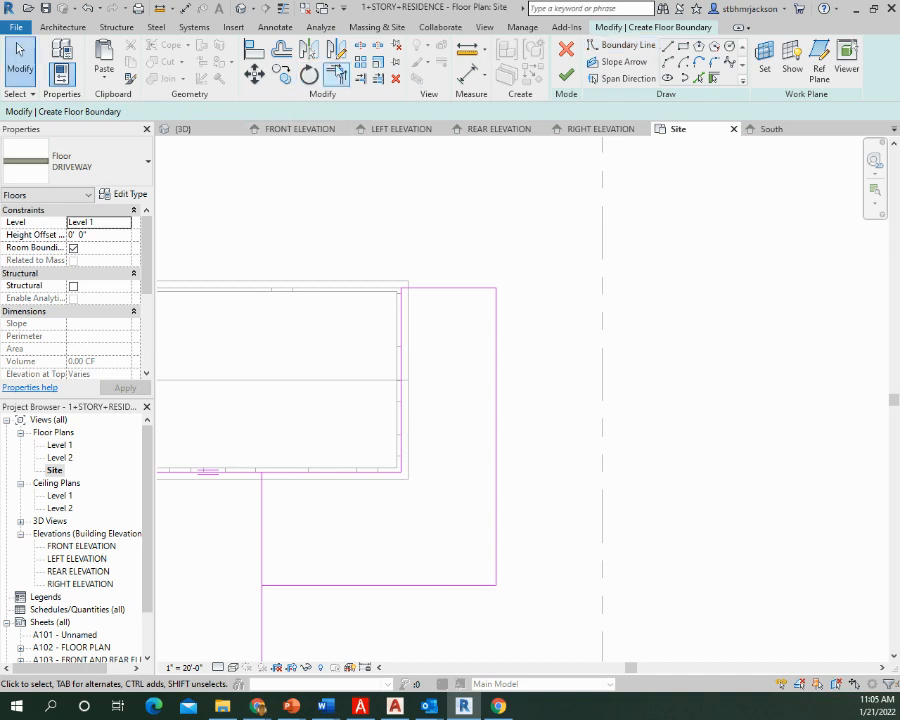
# Trim the driveway's right edge to a corner with the lower line of the right-hand extension
pyautogui.click(338, 73)
pyautogui.click(264, 603)
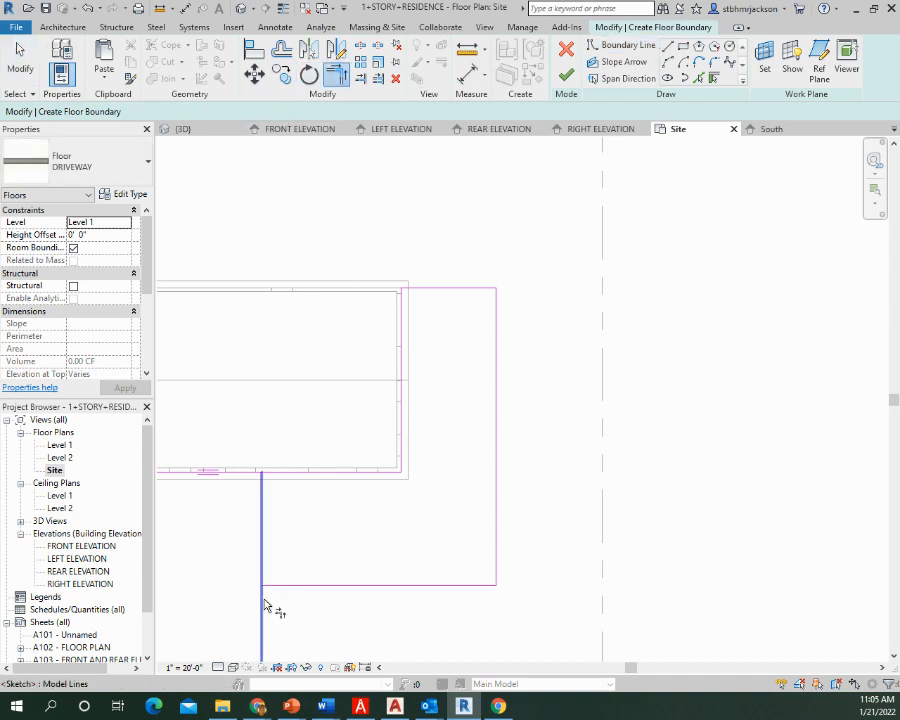
pyautogui.click(298, 587)
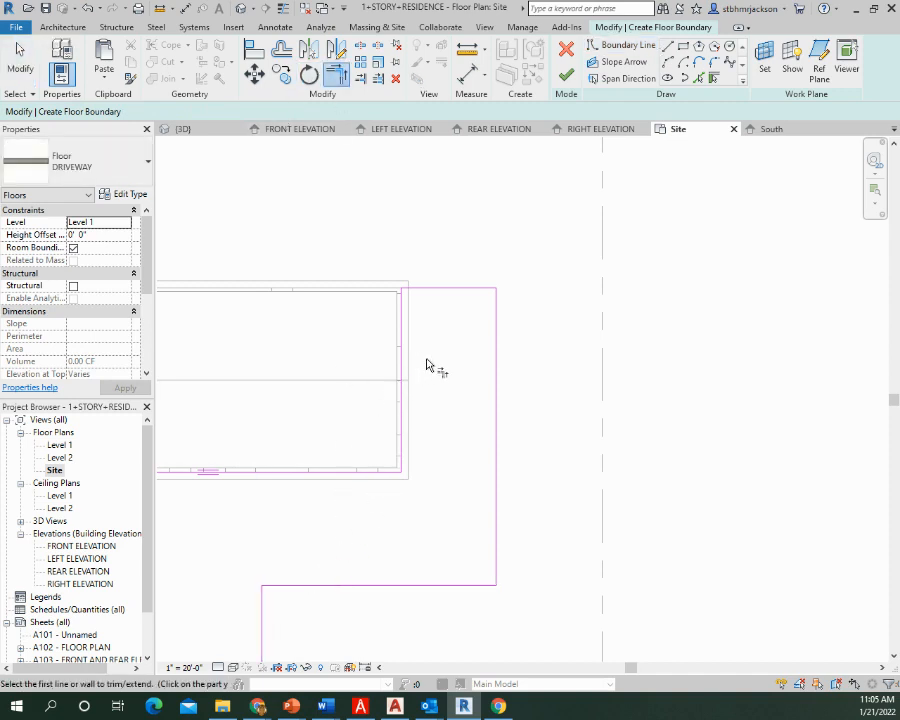
pyautogui.scroll(-2, 427, 365)
pyautogui.moveTo(348, 478); pyautogui.dragTo(452, 291, button='middle')
pyautogui.moveTo(399, 437); pyautogui.dragTo(629, 365, button='middle')
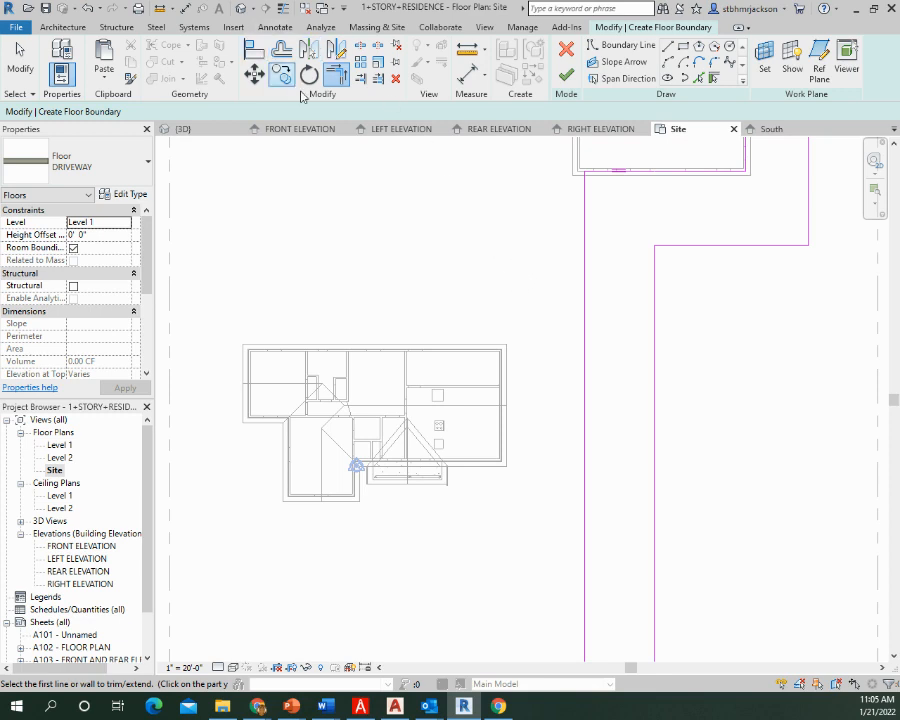
pyautogui.moveTo(683, 235); pyautogui.dragTo(310, 255, button='middle')
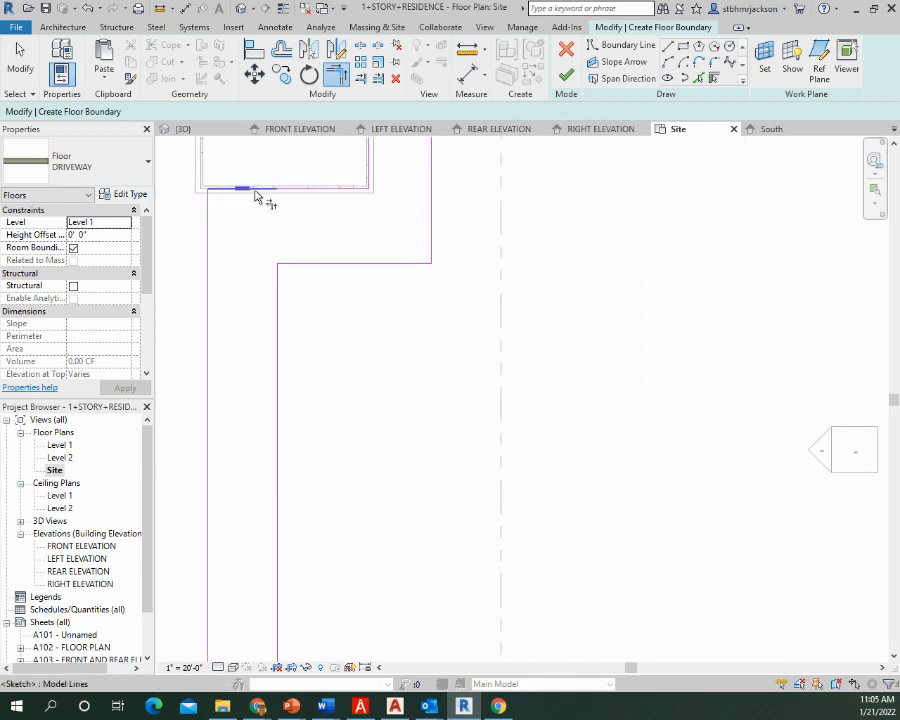
pyautogui.press('Escape')
pyautogui.press('Escape')
# Sketch a side extension about 17'-8" from the driveway's left edge to the house's right wall line, its lower edge about 30'-6" below the detached building
pyautogui.moveTo(307, 279); pyautogui.dragTo(598, 287, button='middle')
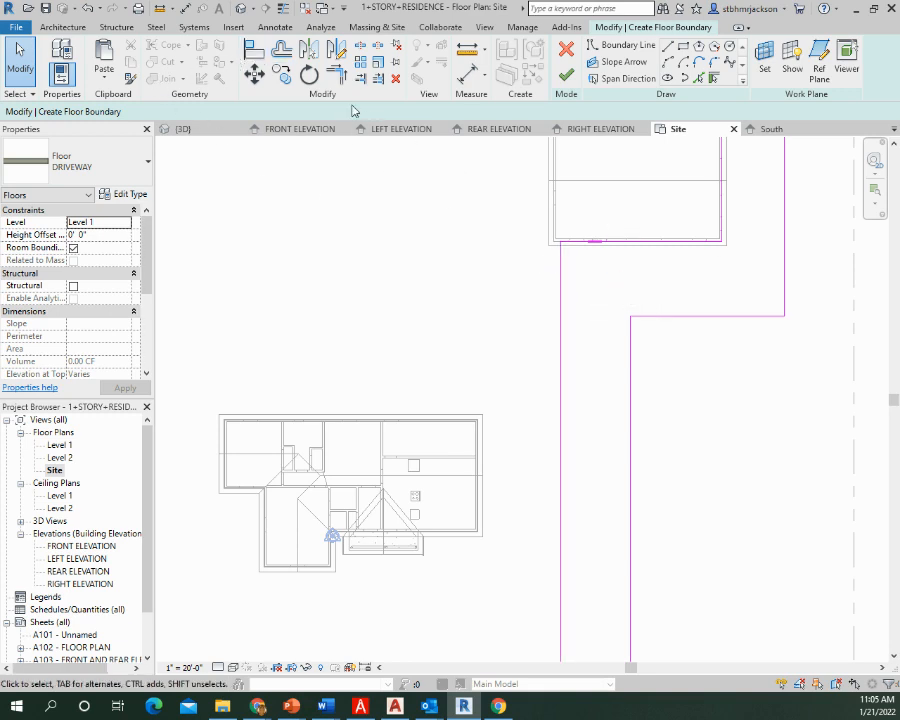
pyautogui.click(622, 45)
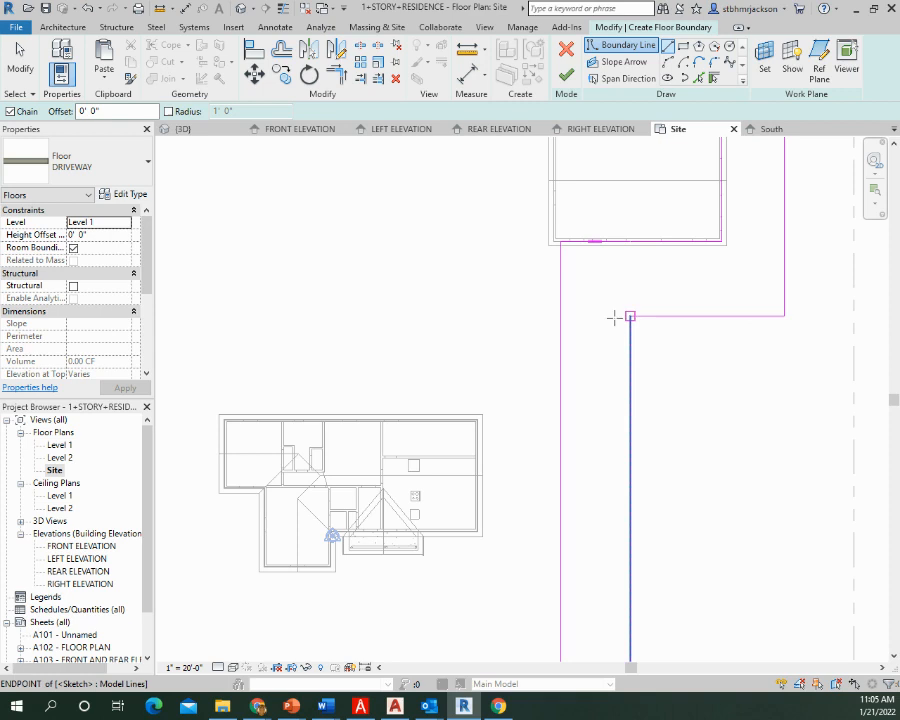
pyautogui.click(561, 316)
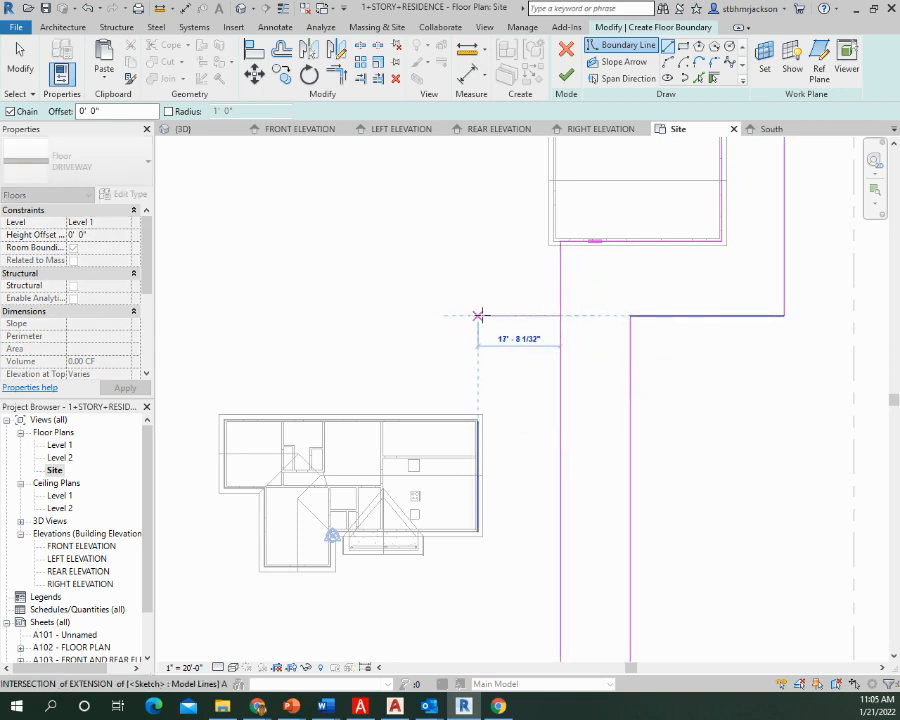
pyautogui.click(478, 316)
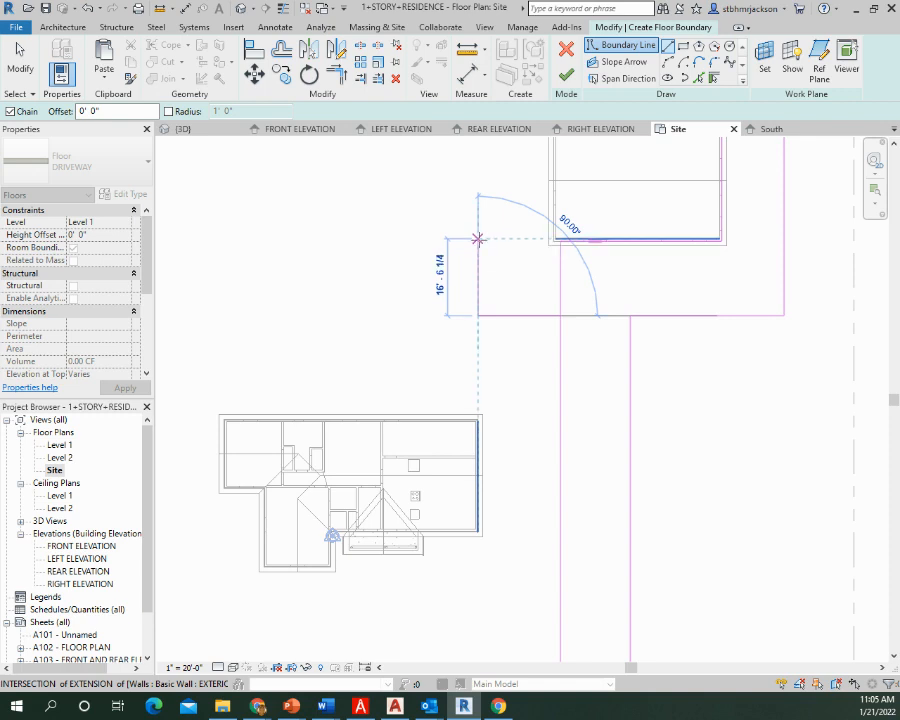
pyautogui.click(478, 239)
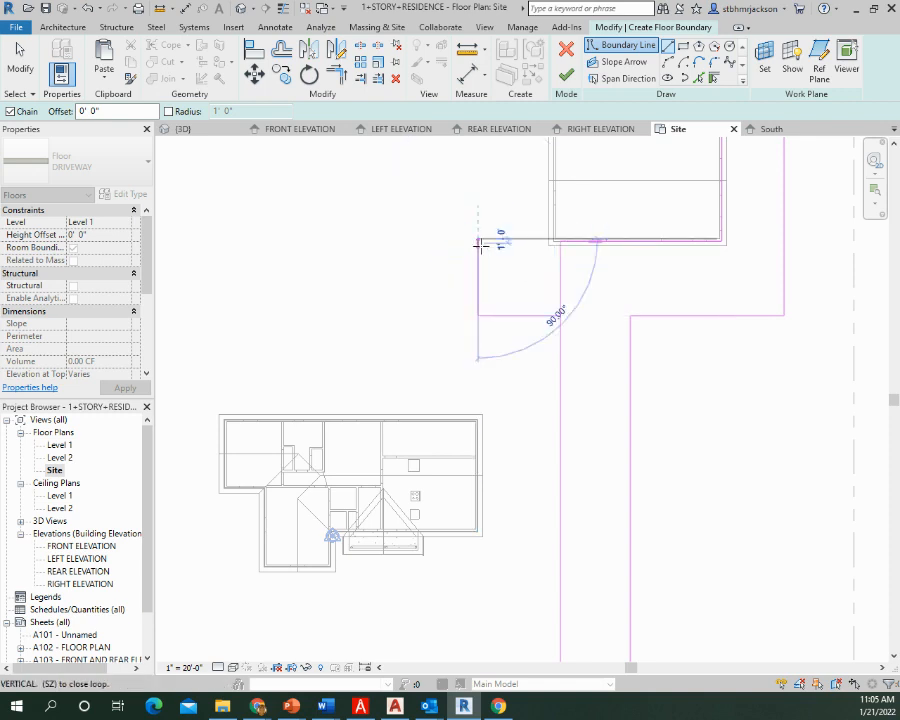
pyautogui.press('Escape')
pyautogui.press('Escape')
pyautogui.moveTo(522, 317); pyautogui.dragTo(520, 383)
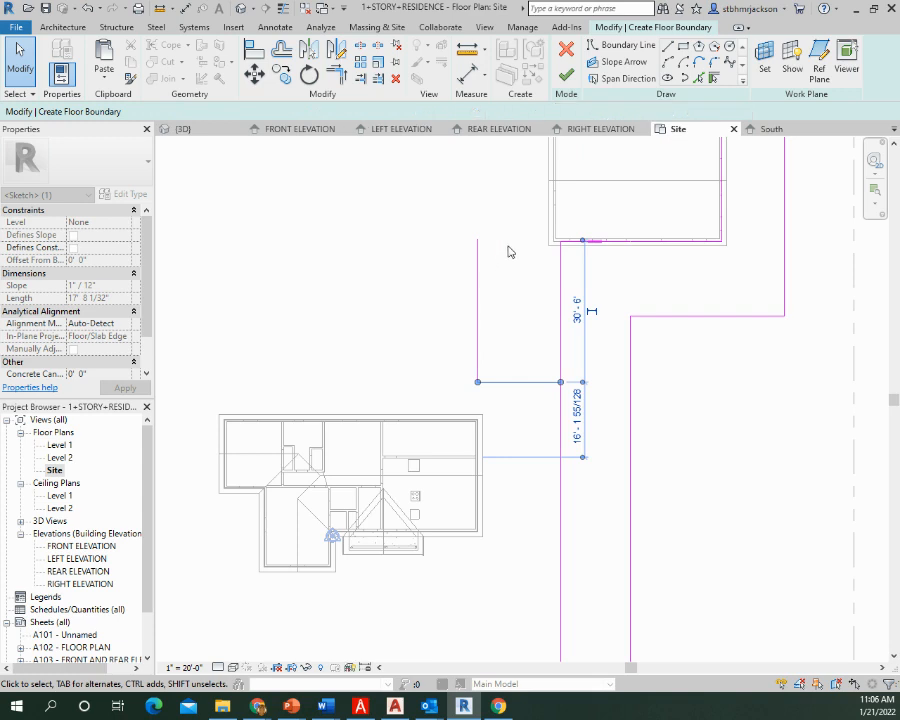
# Trim the left extension's lower line to the driveway edge and its vertical line to the boundary along the detached building's front wall
pyautogui.click(338, 78)
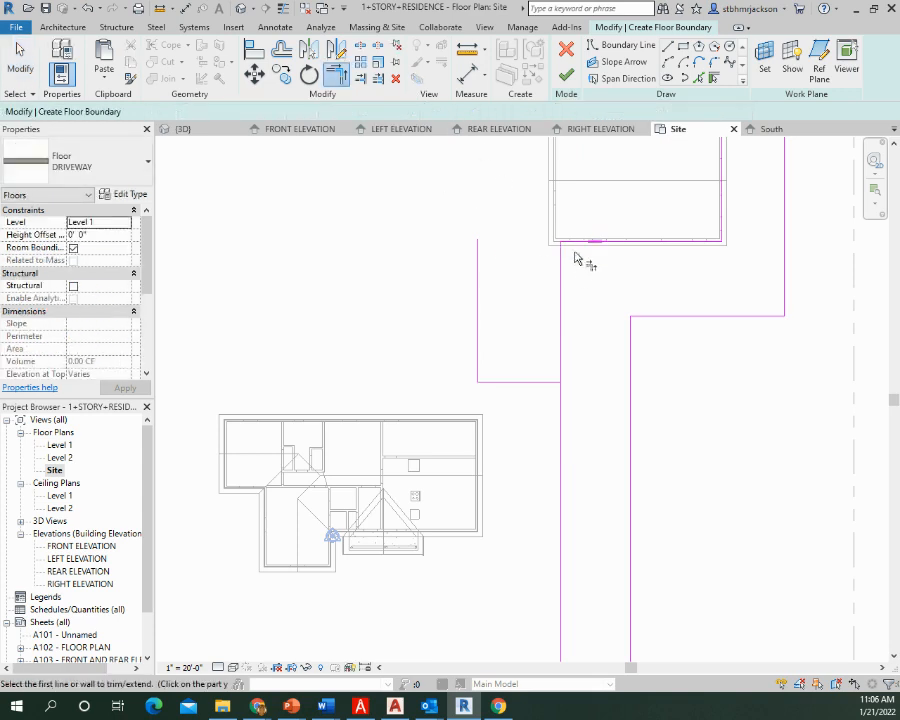
pyautogui.click(542, 385)
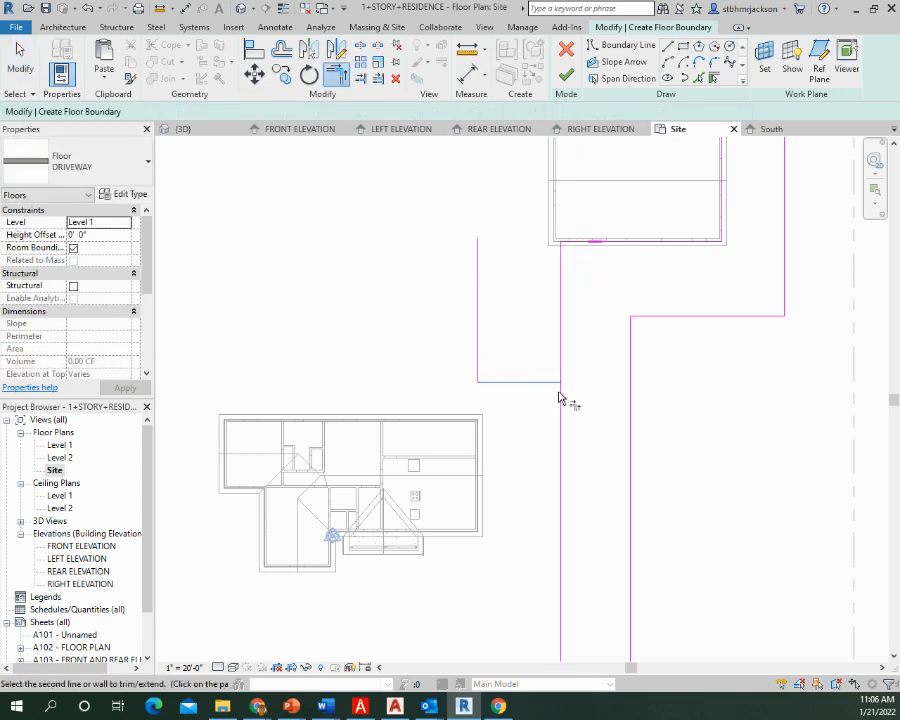
pyautogui.click(560, 398)
pyautogui.click(576, 246)
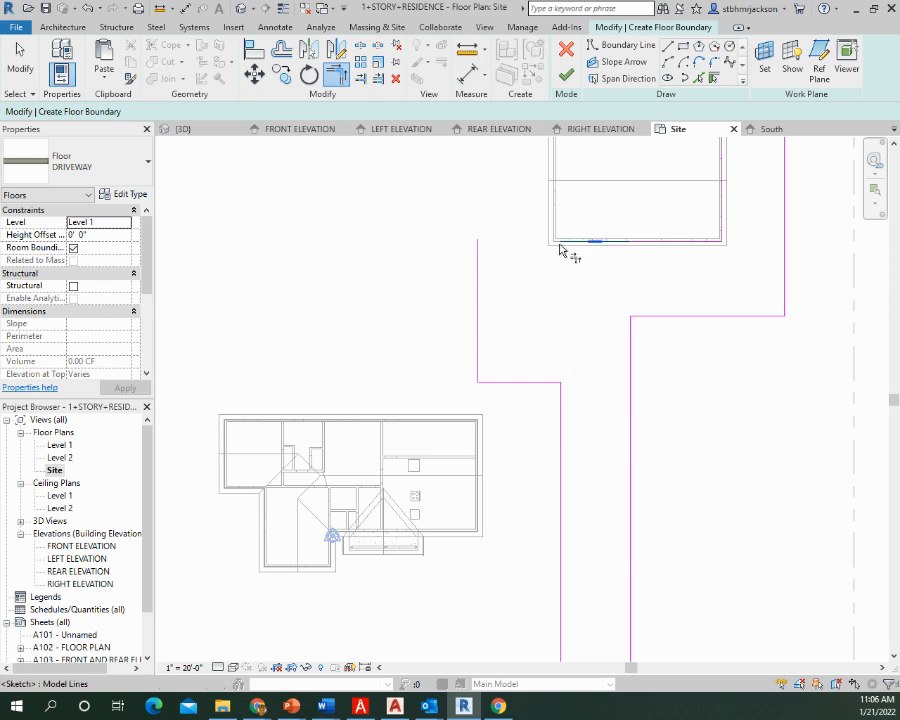
pyautogui.click(480, 262)
# Draw a walkway edge 3'-8 1/2" along the house's rear wall from the interior wall, then about 7'-11" up, level with the extension's lower line
pyautogui.scroll(2, 405, 405)
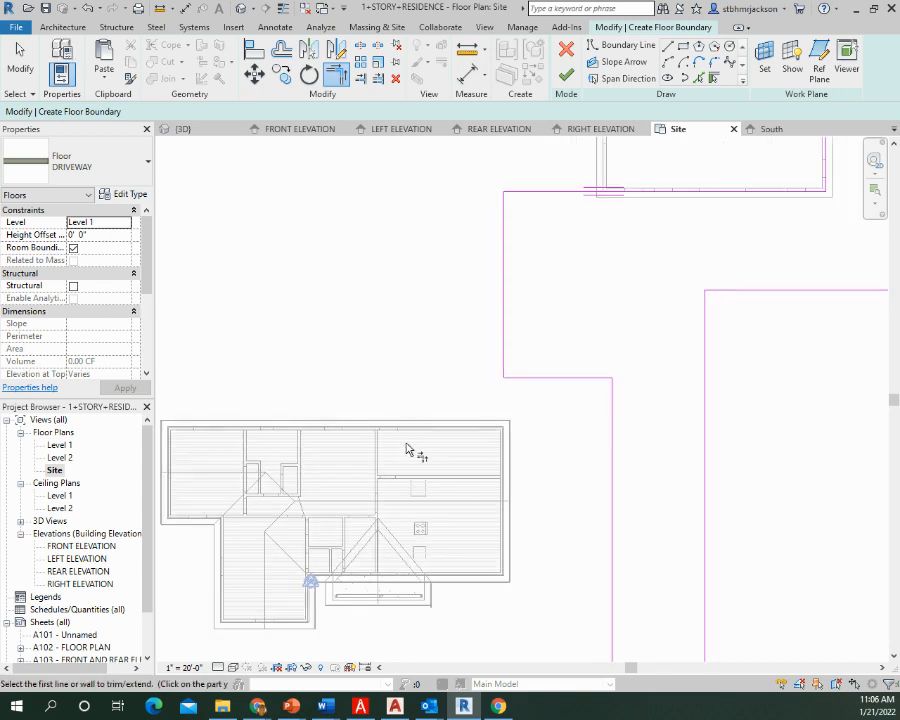
pyautogui.scroll(5, 418, 432)
pyautogui.moveTo(407, 425)
pyautogui.mouseDown(button='middle')
pyautogui.moveTo(325, 416)
pyautogui.moveTo(498, 402)
pyautogui.mouseUp(button='middle')
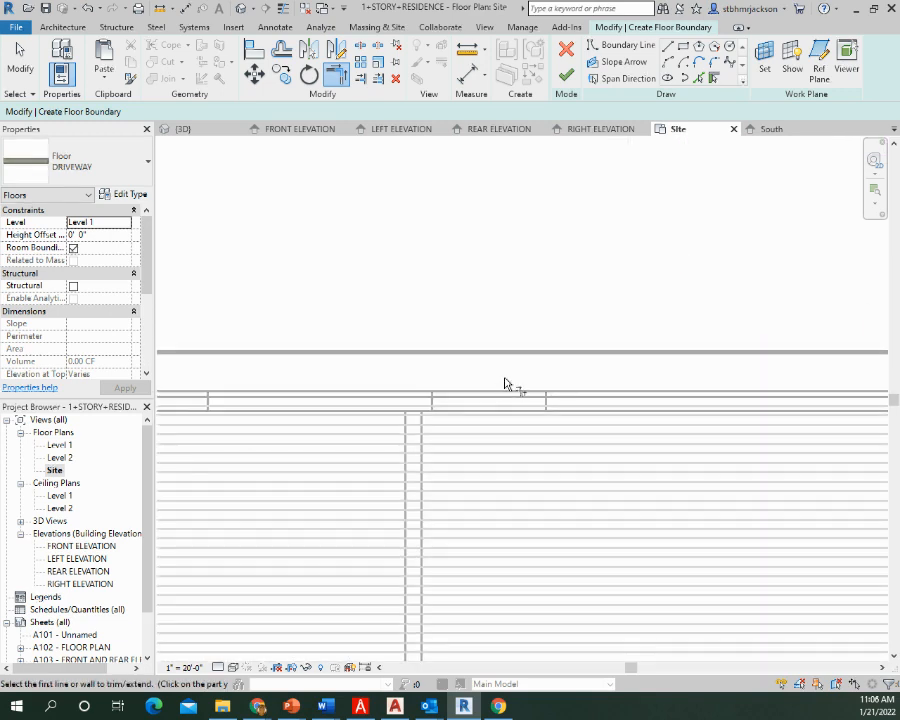
pyautogui.scroll(-3, 506, 384)
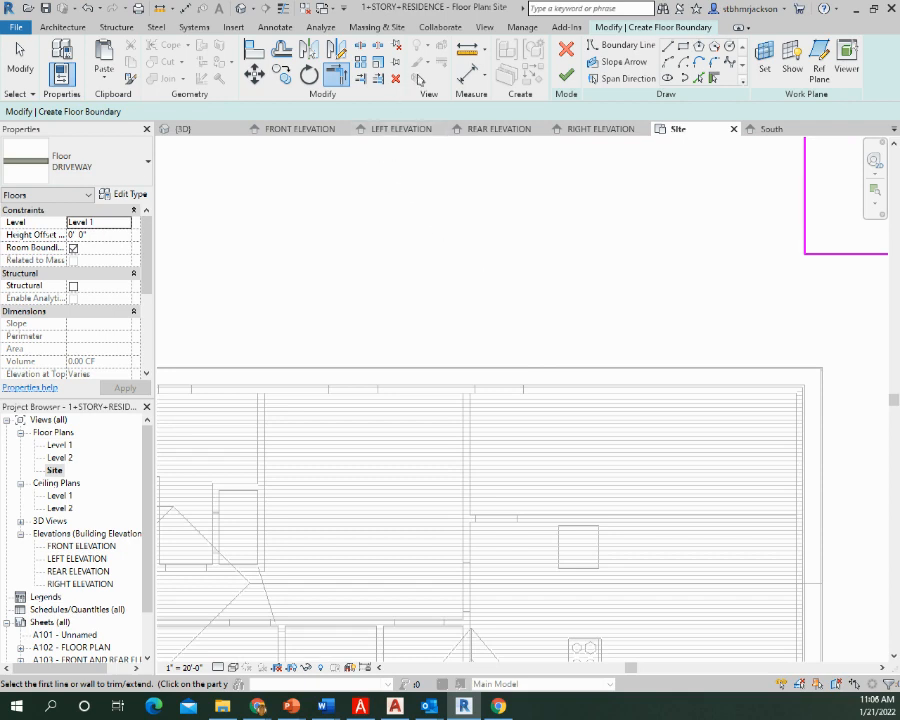
pyautogui.click(667, 46)
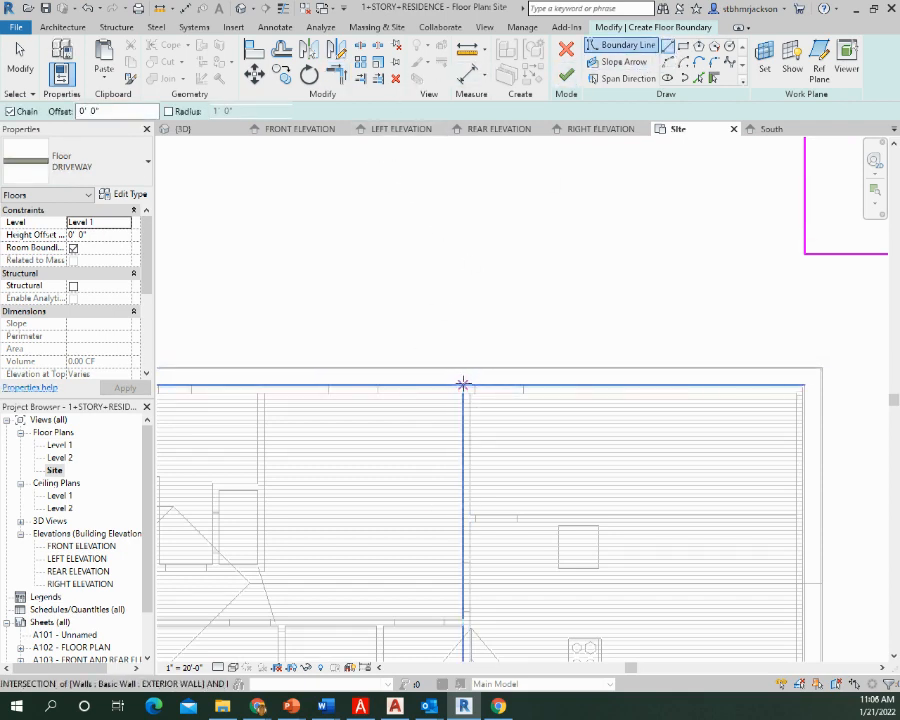
pyautogui.click(463, 384)
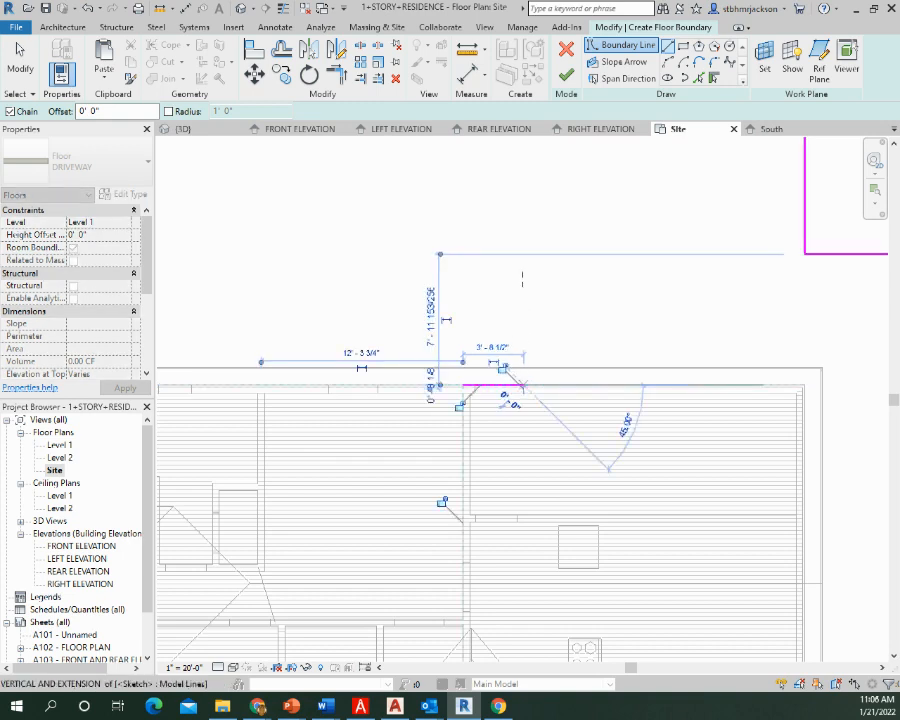
pyautogui.click(524, 384)
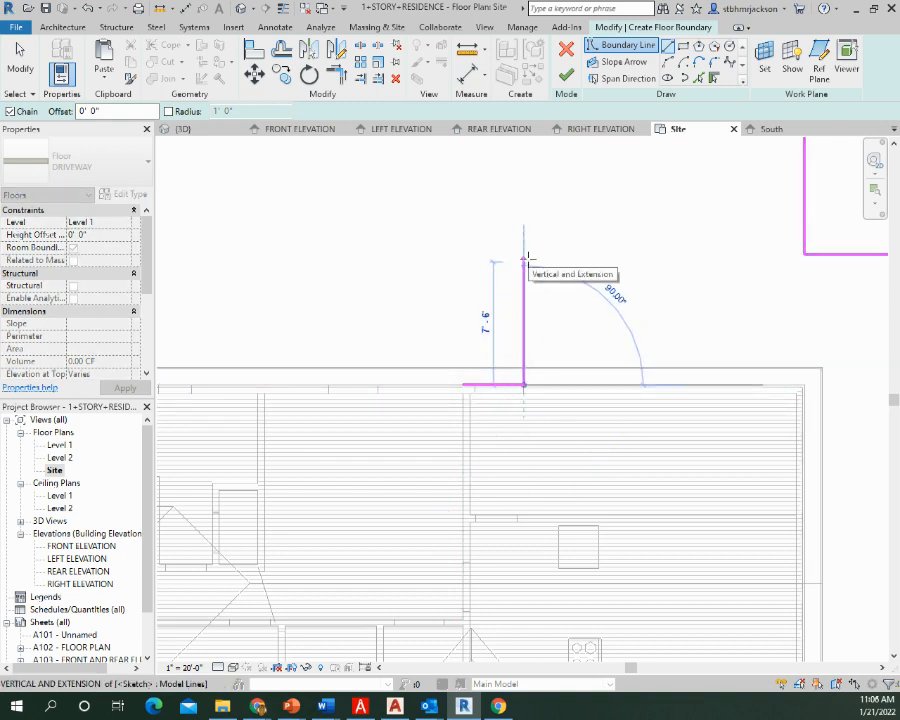
pyautogui.click(524, 254)
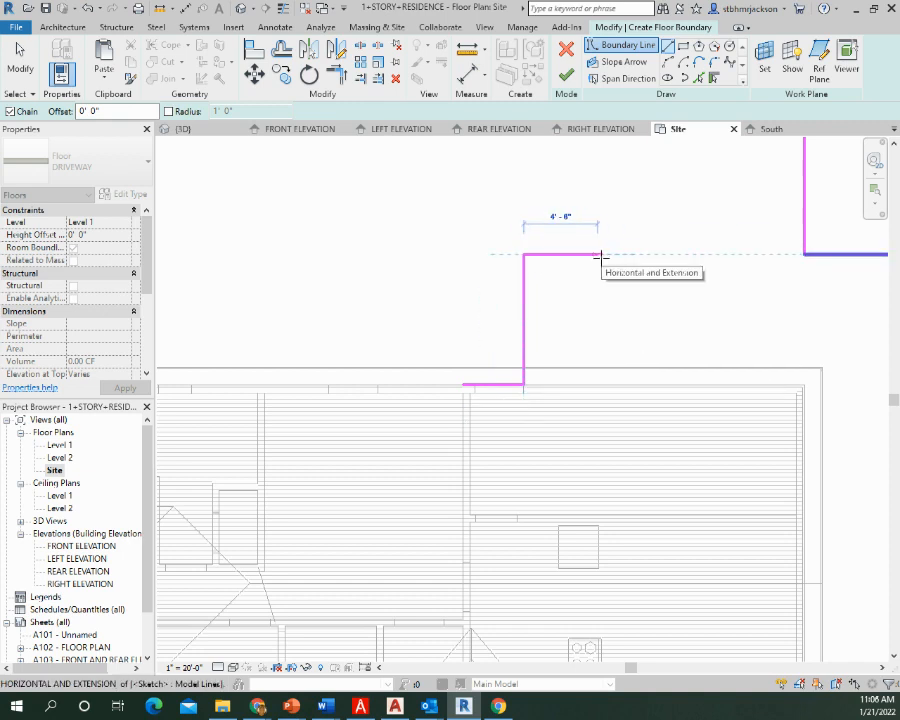
pyautogui.press('Escape')
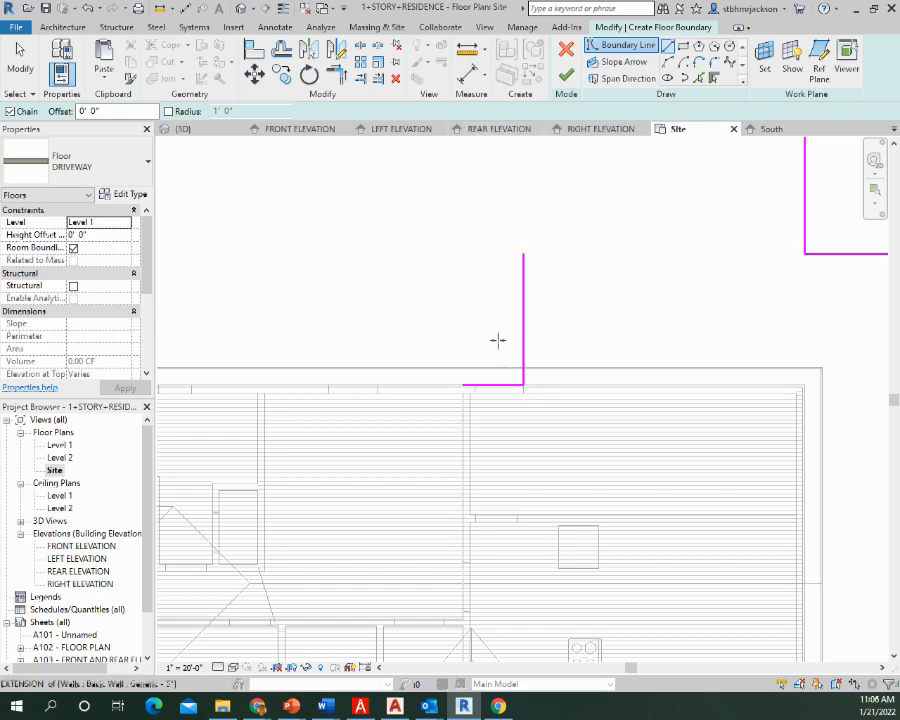
# Draw the rear walkway's outer edge about 12' up from the interior wall, then about 20'-10" across to the left extension's vertical line
pyautogui.click(463, 384)
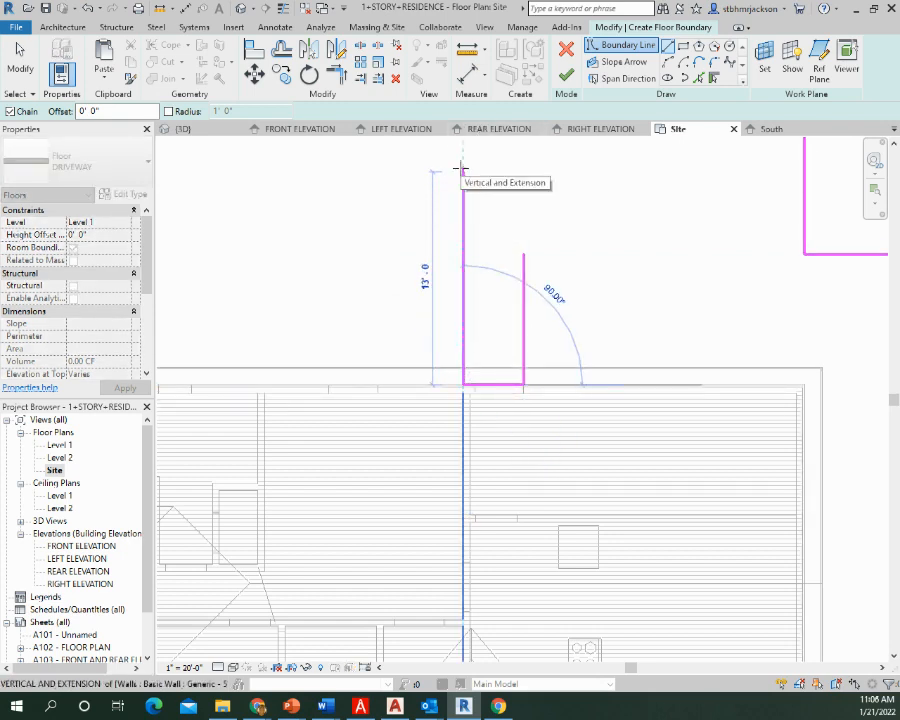
pyautogui.click(462, 187)
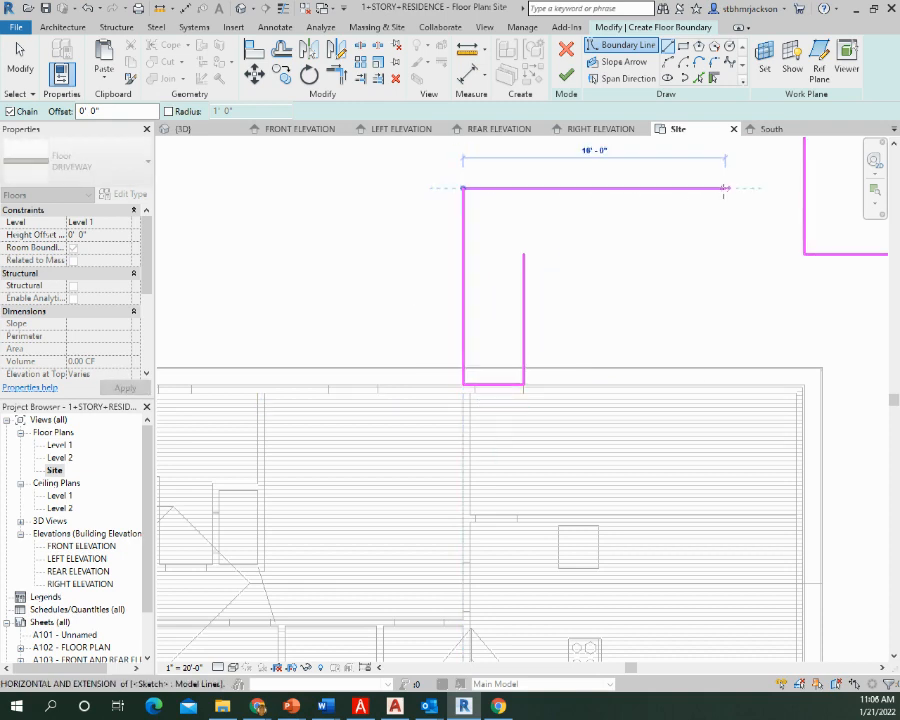
pyautogui.click(803, 187)
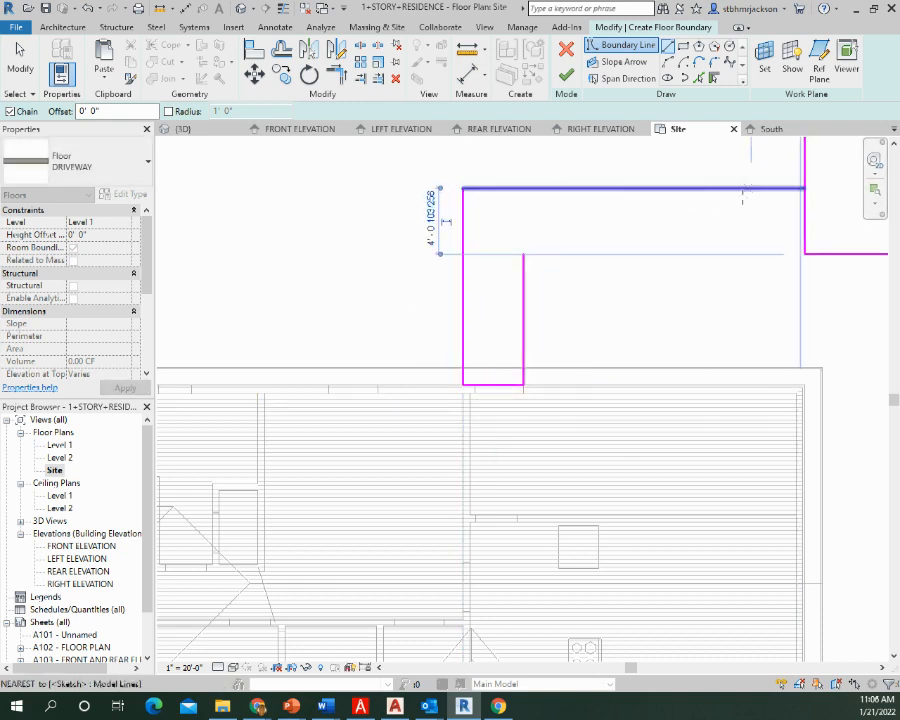
pyautogui.press('Escape')
pyautogui.press('Escape')
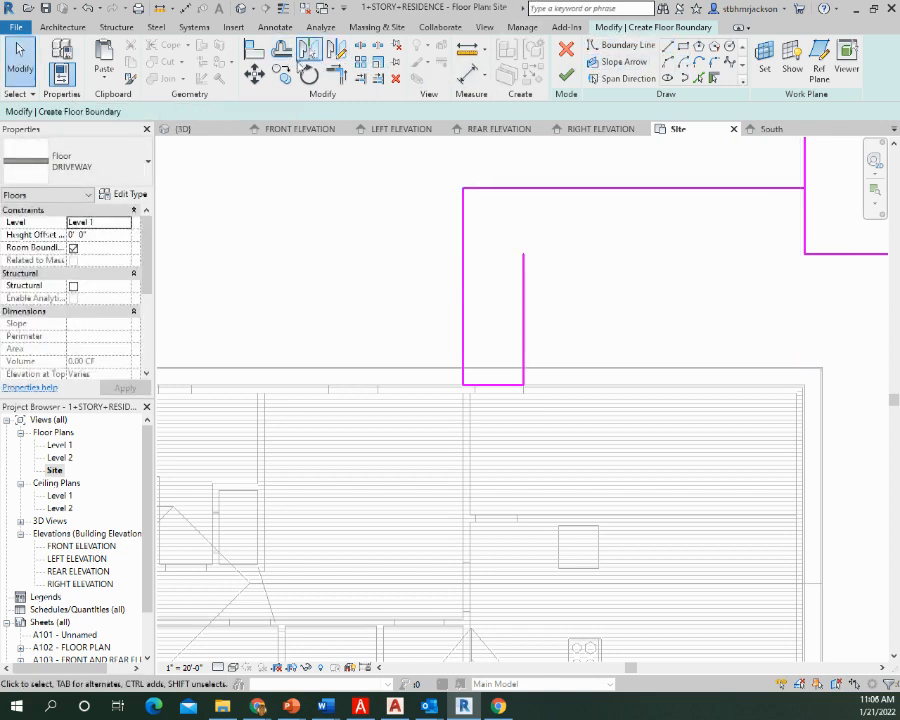
# Trim the left extension's vertical line to the walkway's upper edge, and the extension's lower line to the walkway's inner vertical edge
pyautogui.click(337, 73)
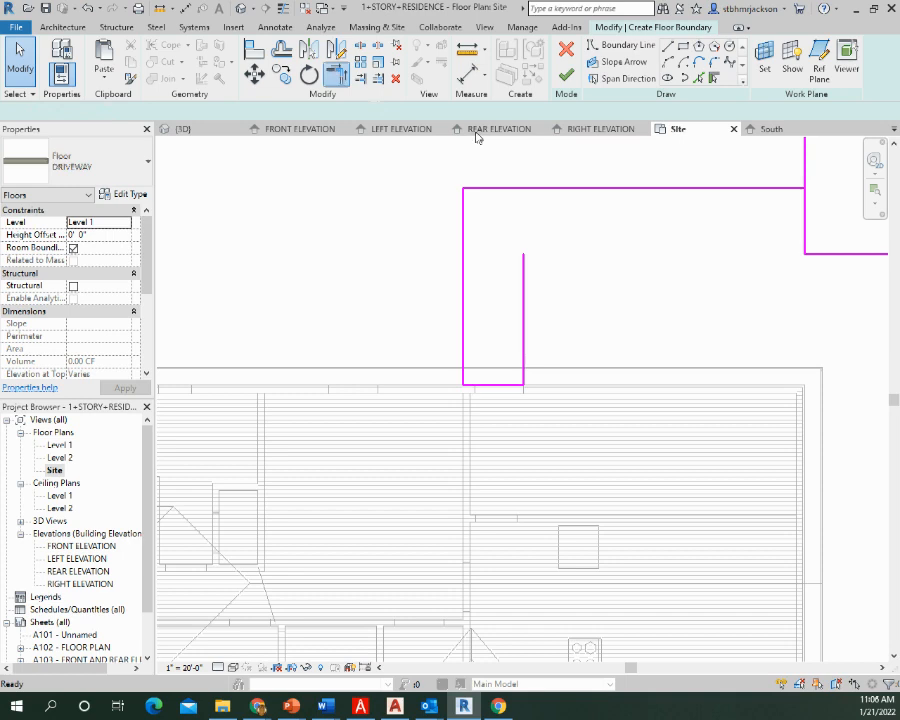
pyautogui.click(804, 163)
pyautogui.click(776, 188)
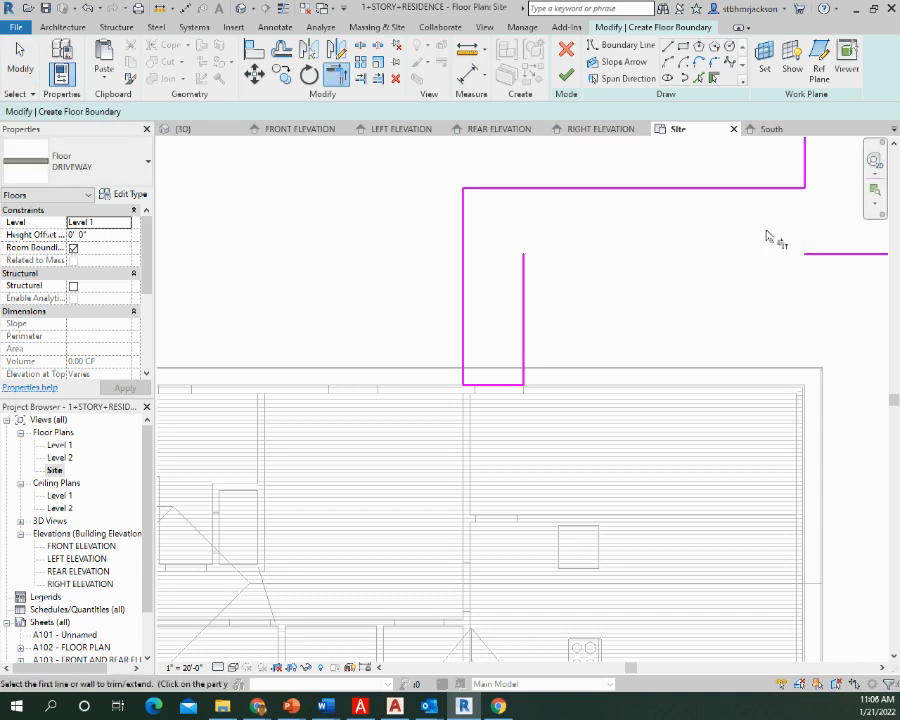
pyautogui.click(524, 316)
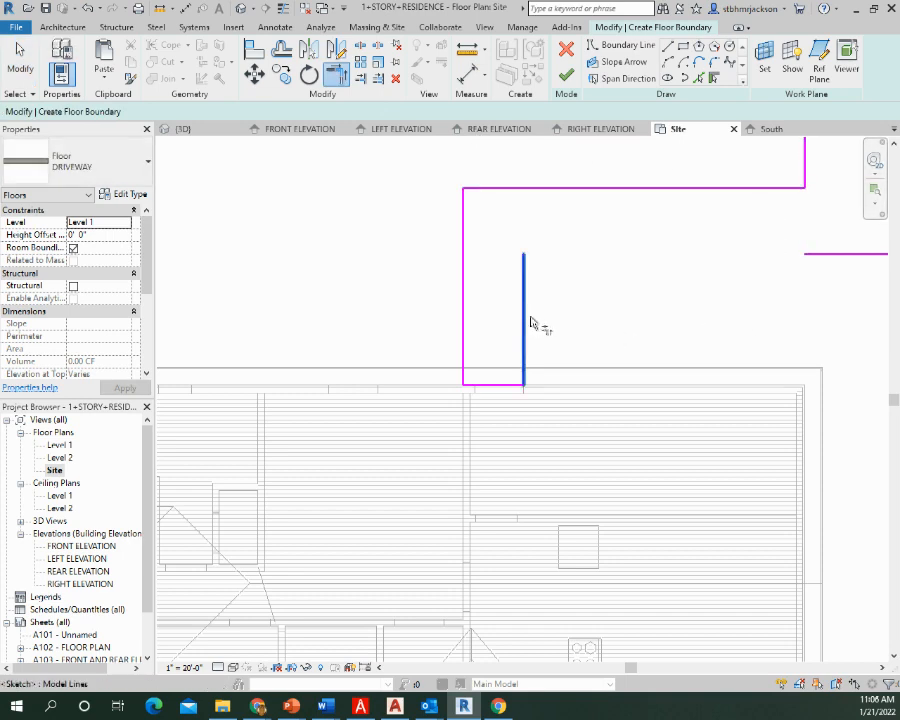
pyautogui.click(836, 255)
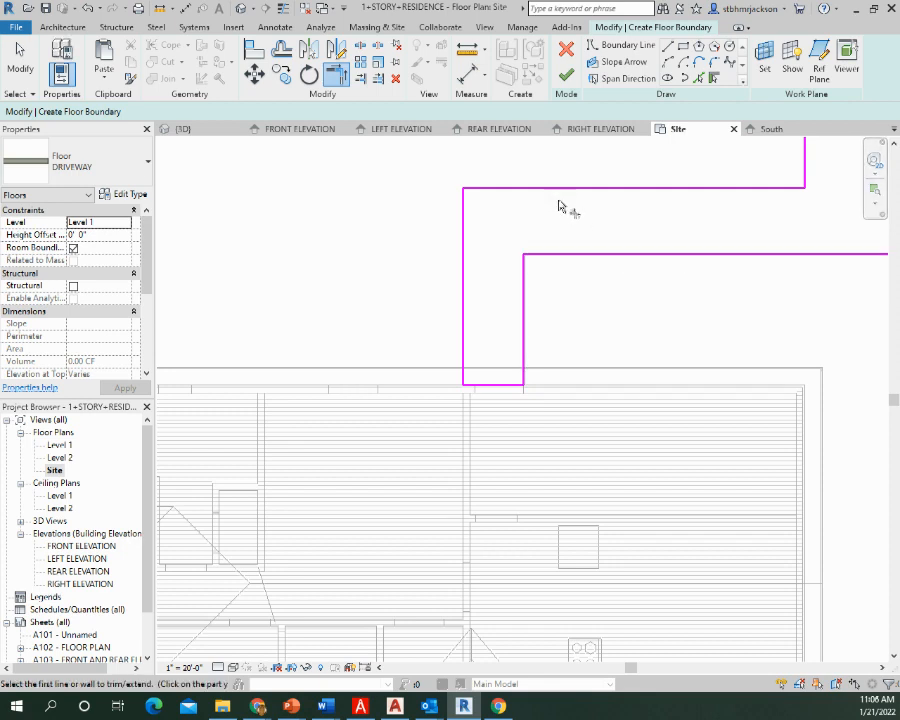
pyautogui.press('Escape')
# Set the spacing between the rear walkway's two horizontal edges to 4'
pyautogui.click(571, 189)
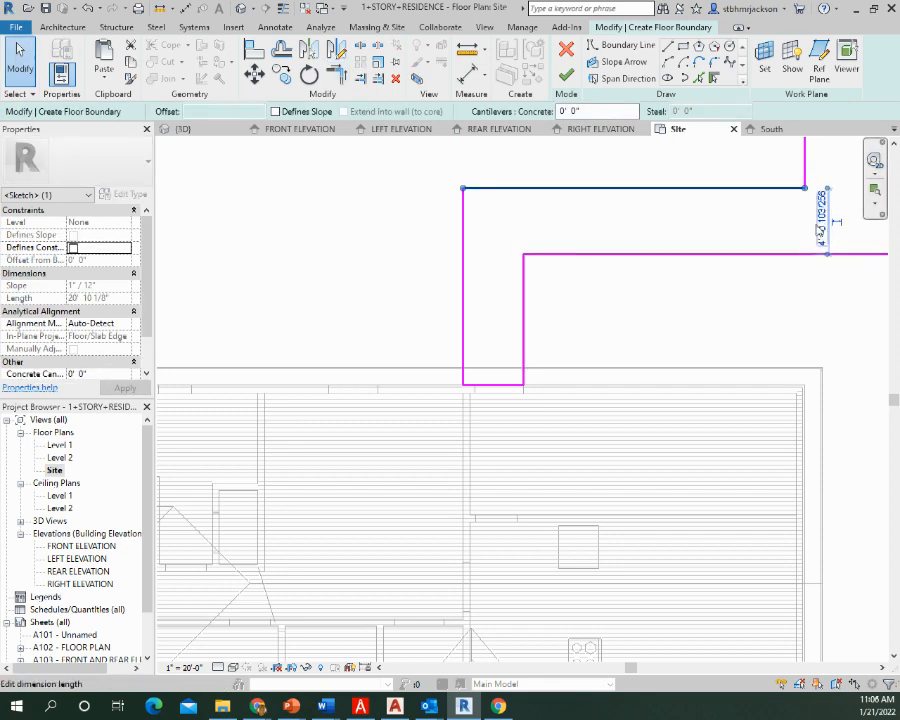
pyautogui.click(823, 215)
pyautogui.write('4')
pyautogui.press('Return')
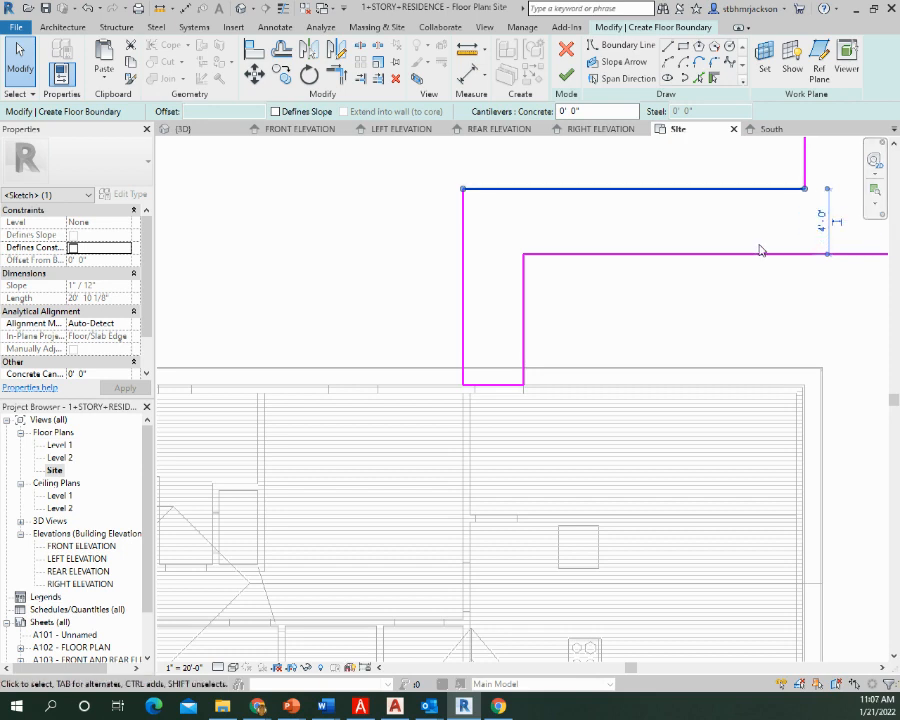
pyautogui.click(541, 324)
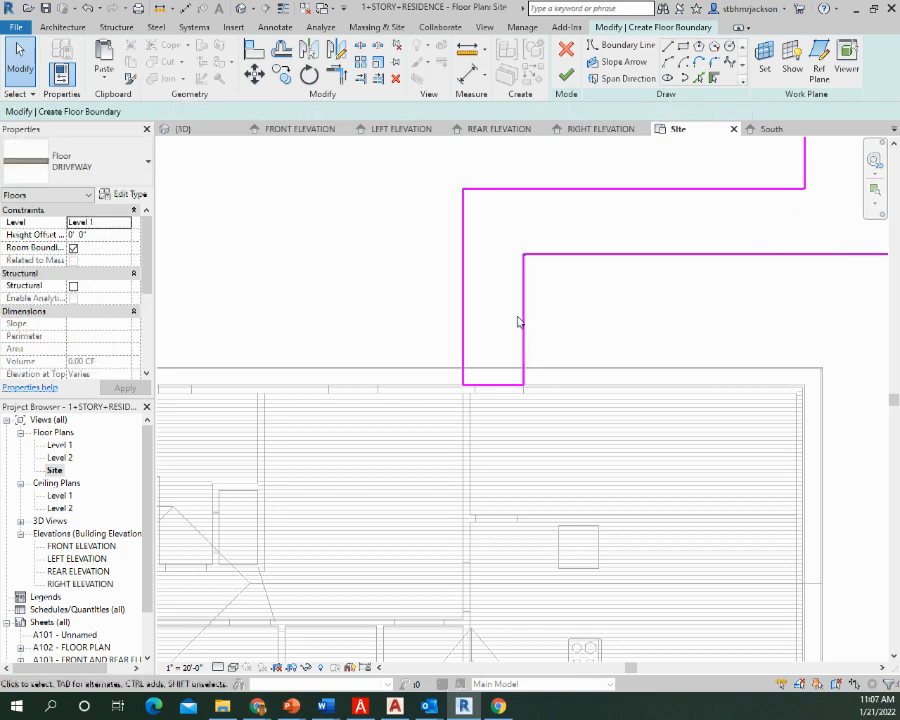
# Set the width of the rear walkway's vertical leg at the house wall to 4'
pyautogui.click(522, 317)
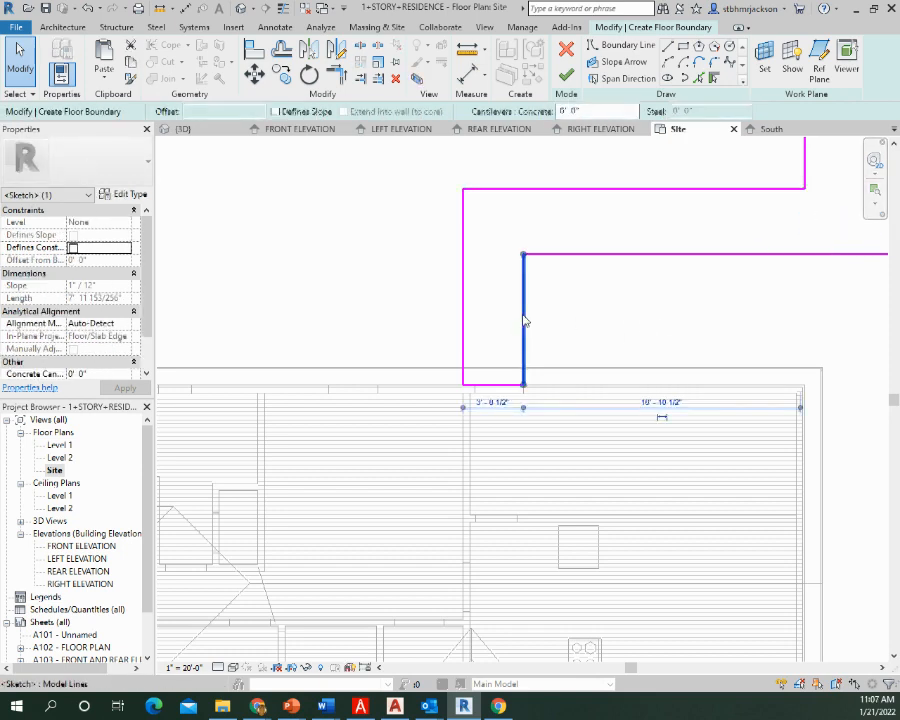
pyautogui.click(494, 404)
pyautogui.write('4')
pyautogui.press('Return')
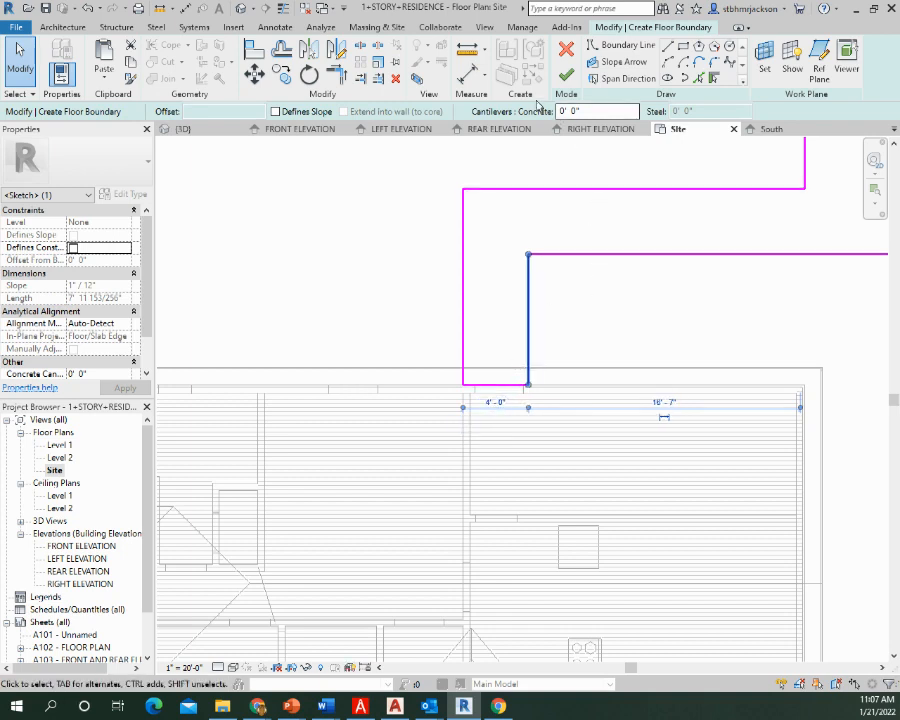
# Draw a front walkway edge about 8'-6" down from the porch slab's front edge, then horizontally to just past the driveway's left edge
pyautogui.moveTo(670, 525); pyautogui.dragTo(652, 35, button='middle')
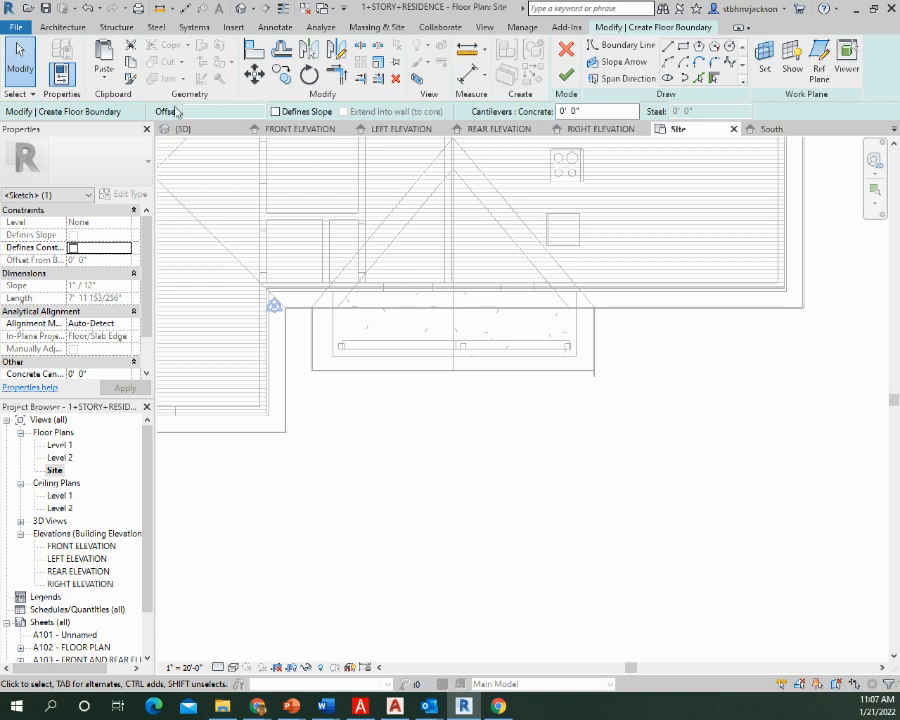
pyautogui.click(667, 48)
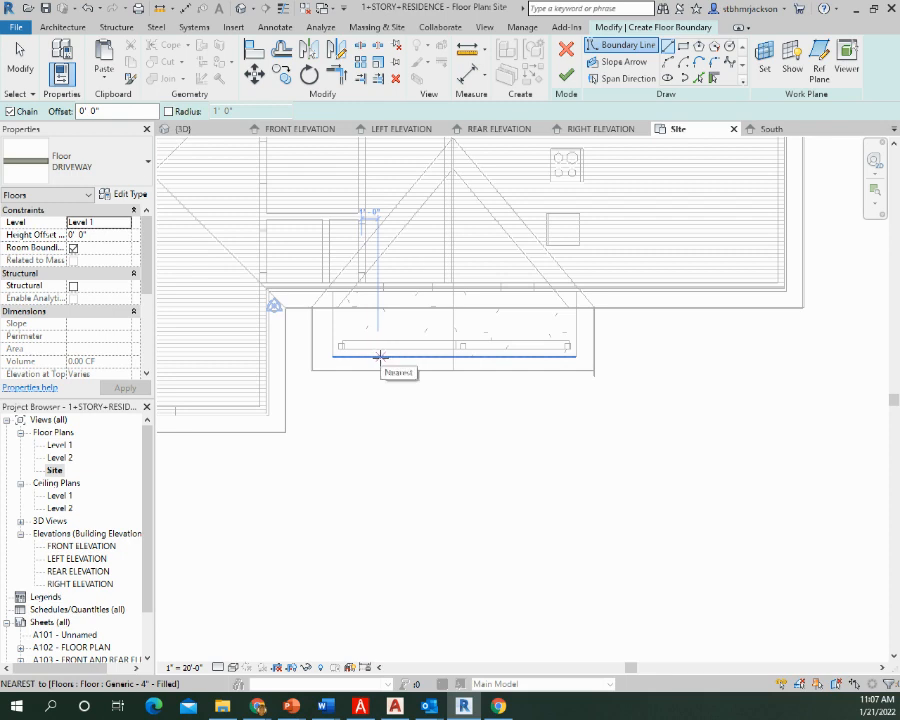
pyautogui.click(379, 355)
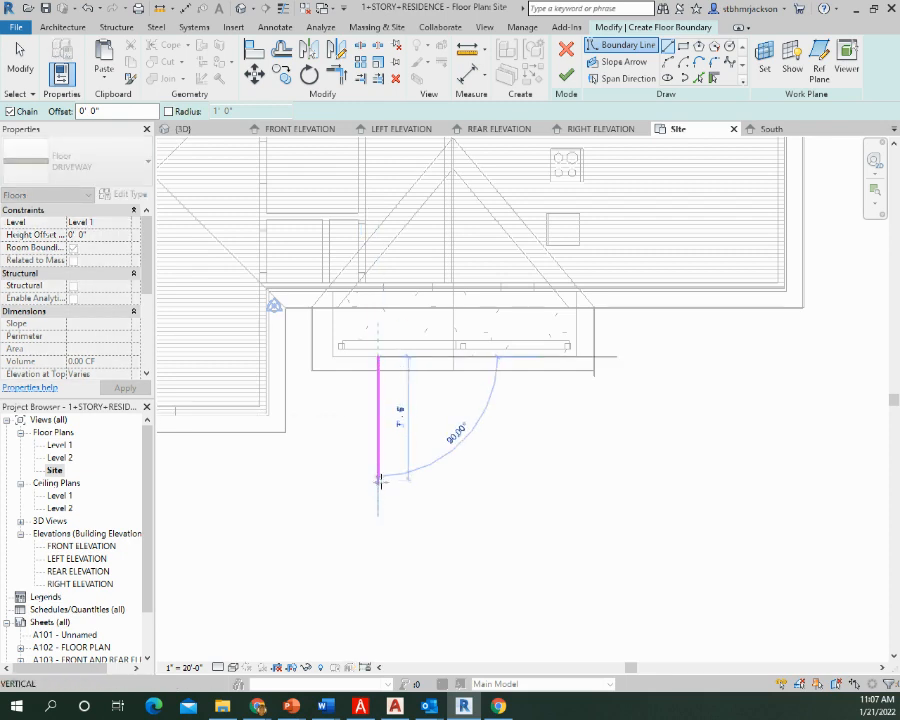
pyautogui.click(378, 495)
pyautogui.moveTo(757, 497); pyautogui.dragTo(294, 492, button='middle')
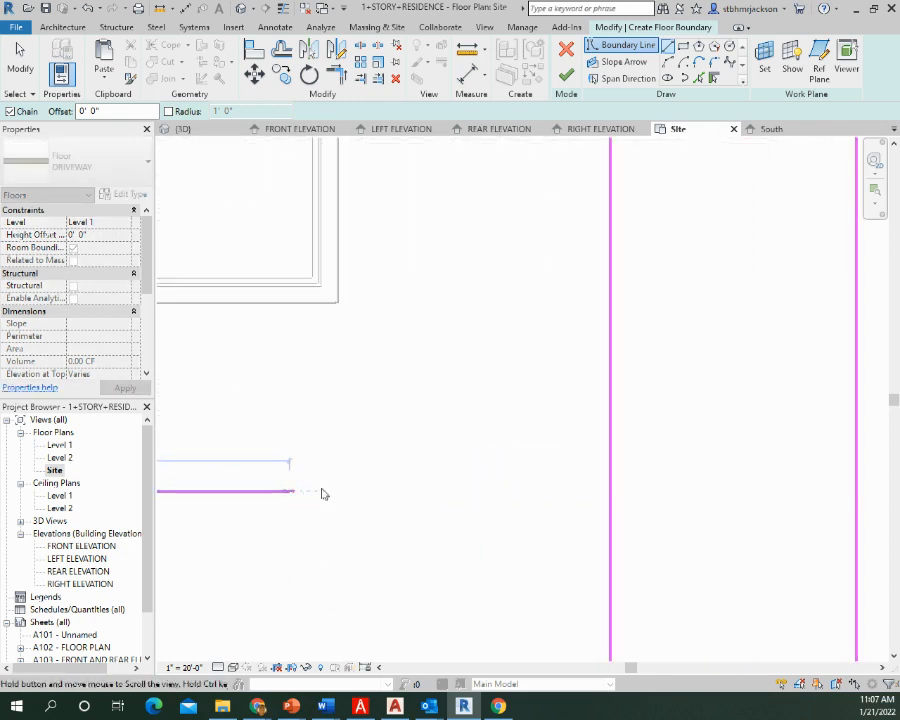
pyautogui.click(638, 490)
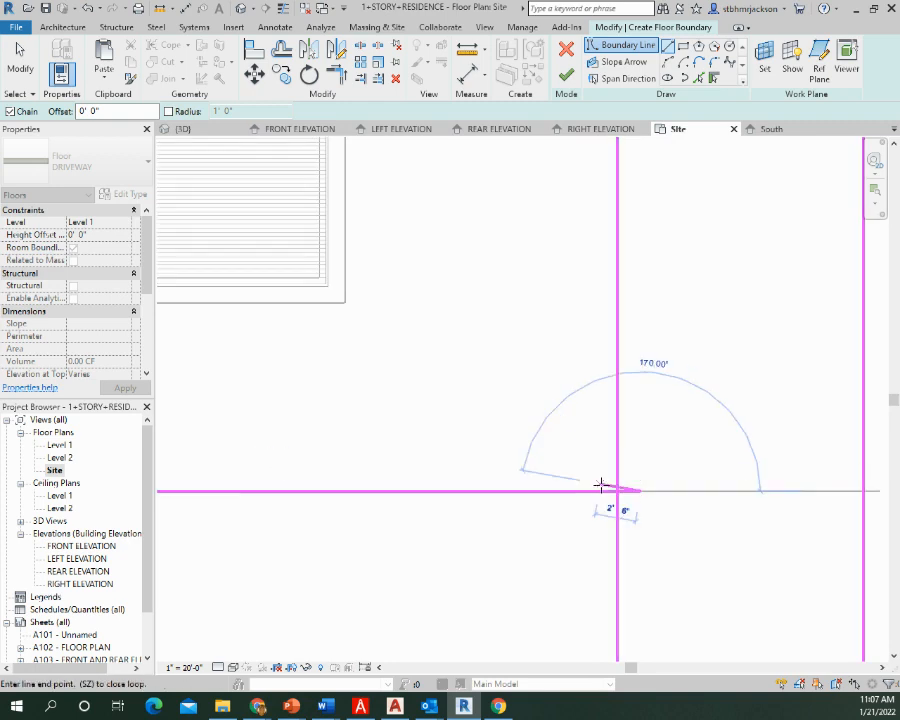
pyautogui.press('Escape')
pyautogui.press('Escape')
# Offset copies of the front walkway's vertical and horizontal lines 3' toward the inner side
pyautogui.moveTo(458, 436); pyautogui.dragTo(808, 481, button='middle')
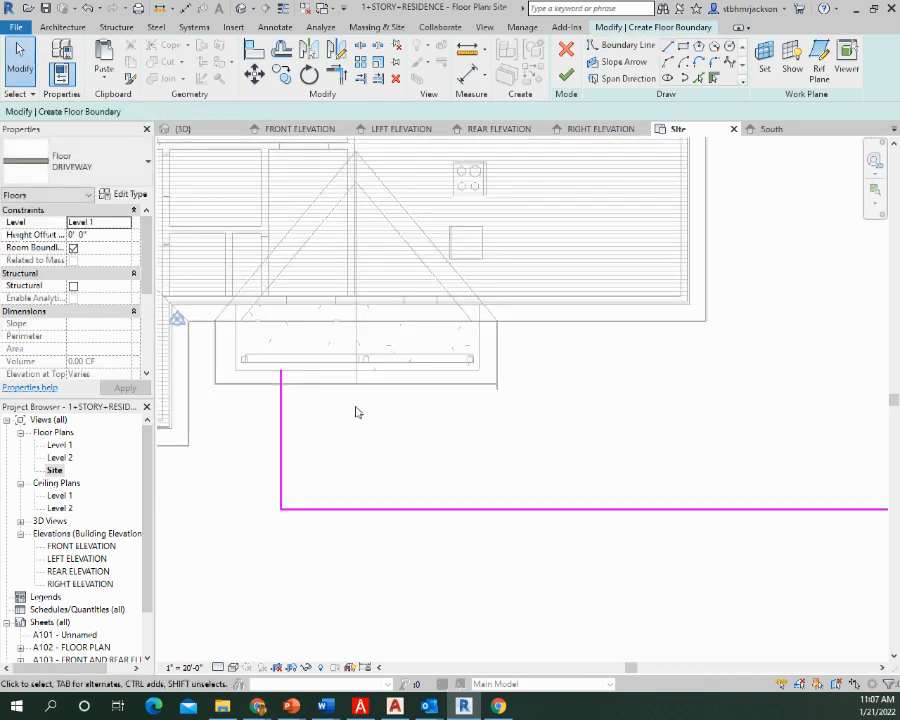
pyautogui.click(281, 48)
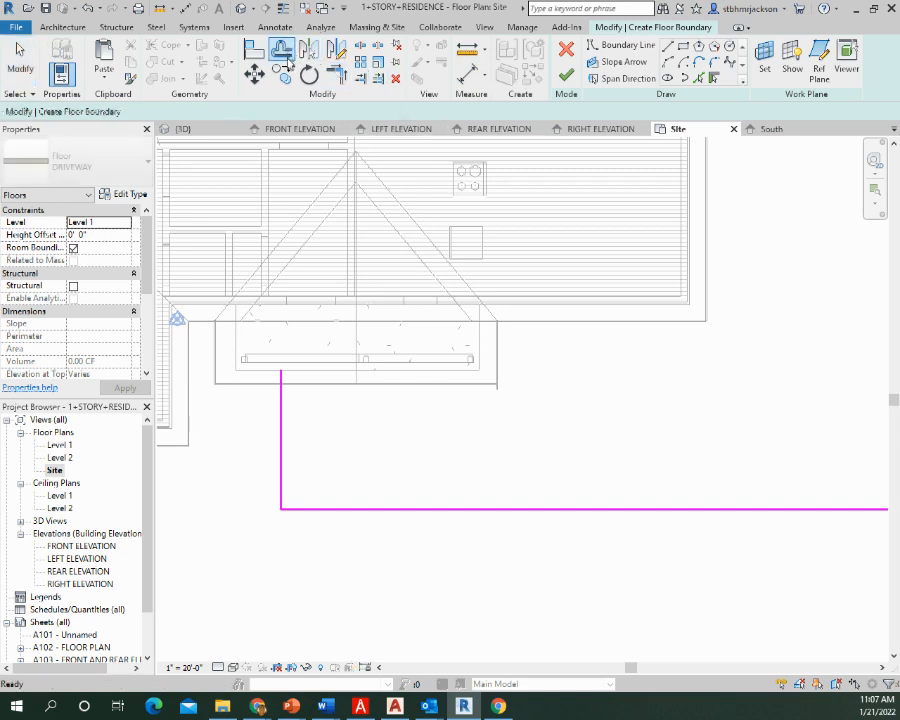
pyautogui.click(283, 440)
pyautogui.click(400, 500)
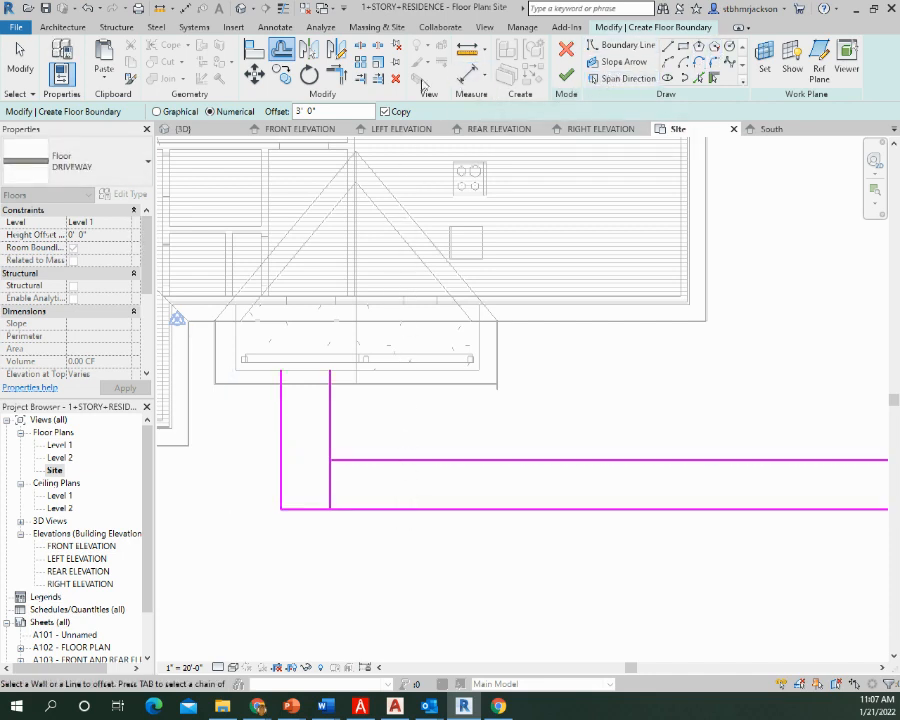
# Trim the two offset lines to a corner and close the walkway's end with a line along the porch slab edge
pyautogui.click(337, 75)
pyautogui.click(331, 426)
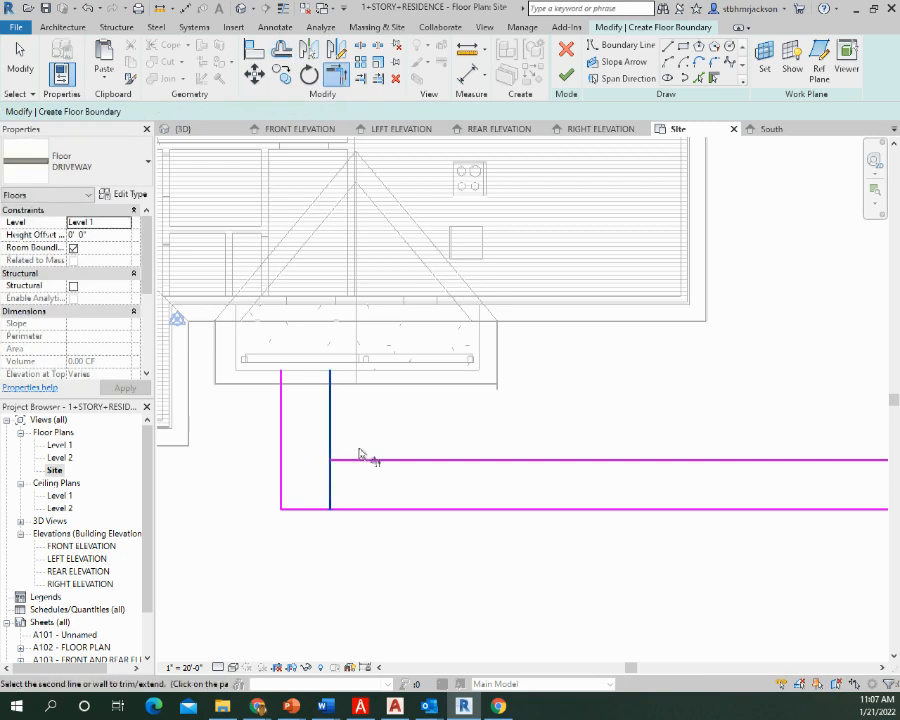
pyautogui.click(362, 461)
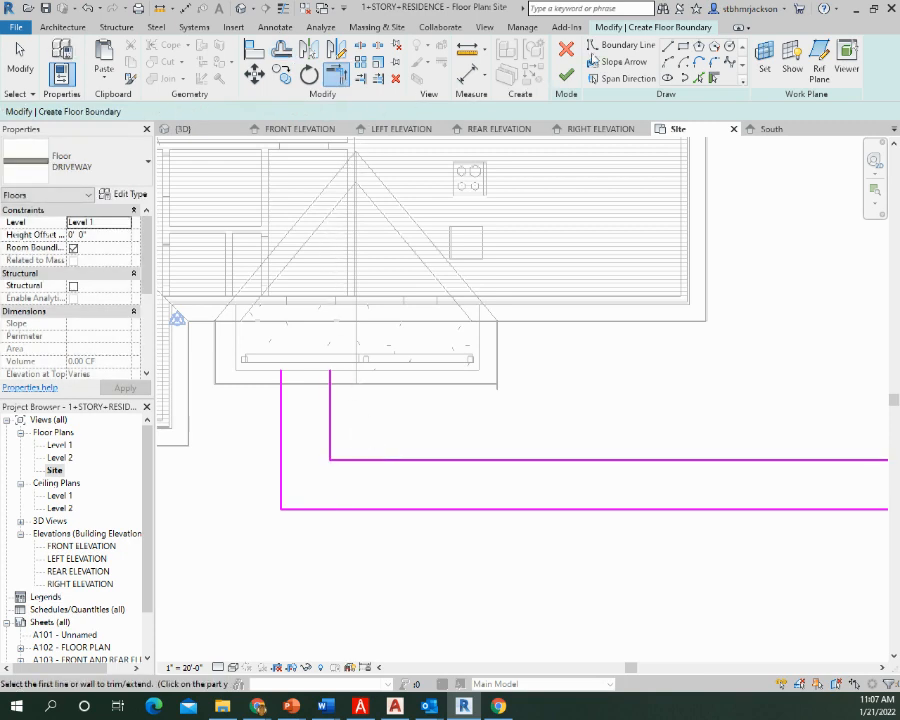
pyautogui.click(668, 47)
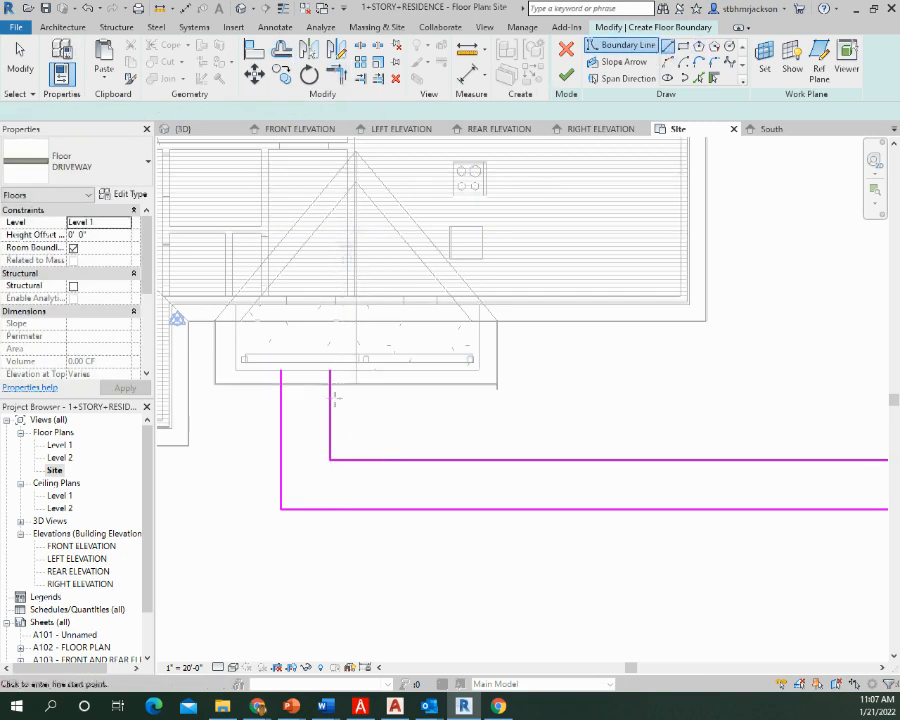
pyautogui.click(281, 370)
pyautogui.click(330, 370)
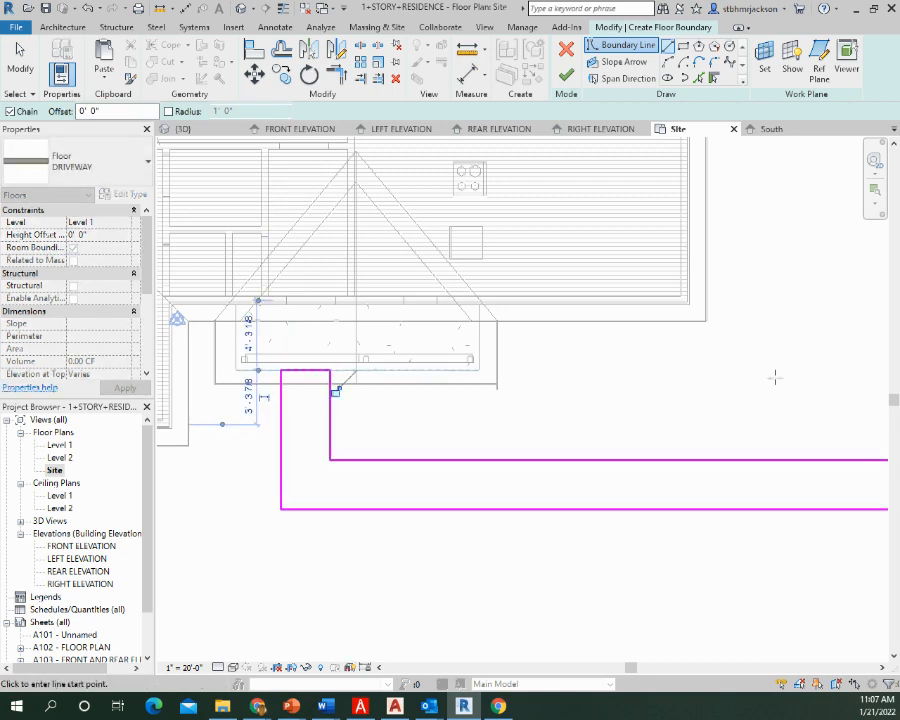
# Split the driveway's left edge between the two front walkway lines
pyautogui.moveTo(775, 376); pyautogui.dragTo(163, 384, button='middle')
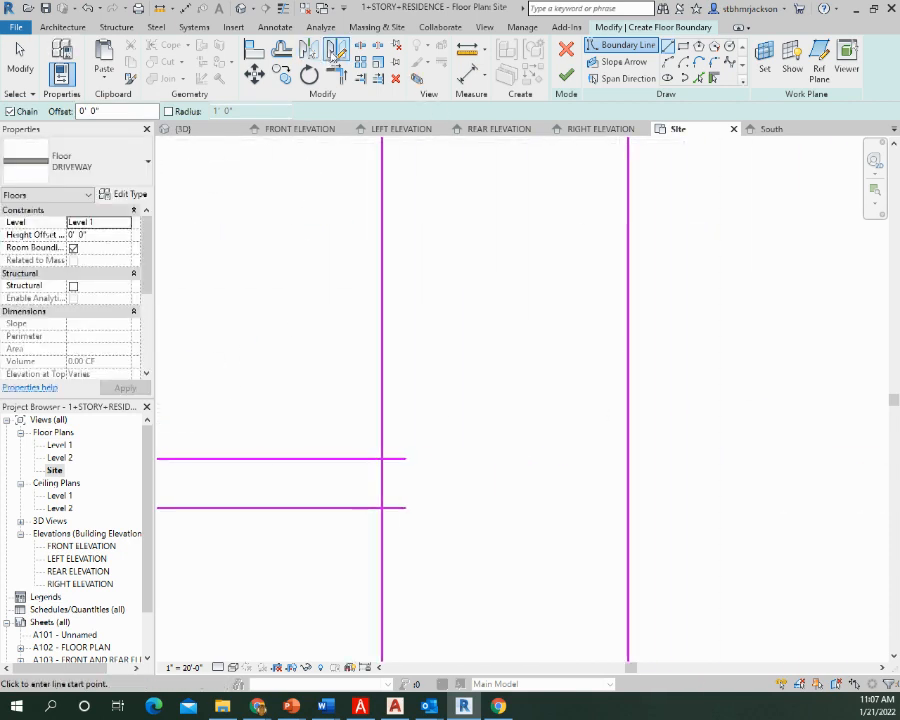
pyautogui.click(360, 46)
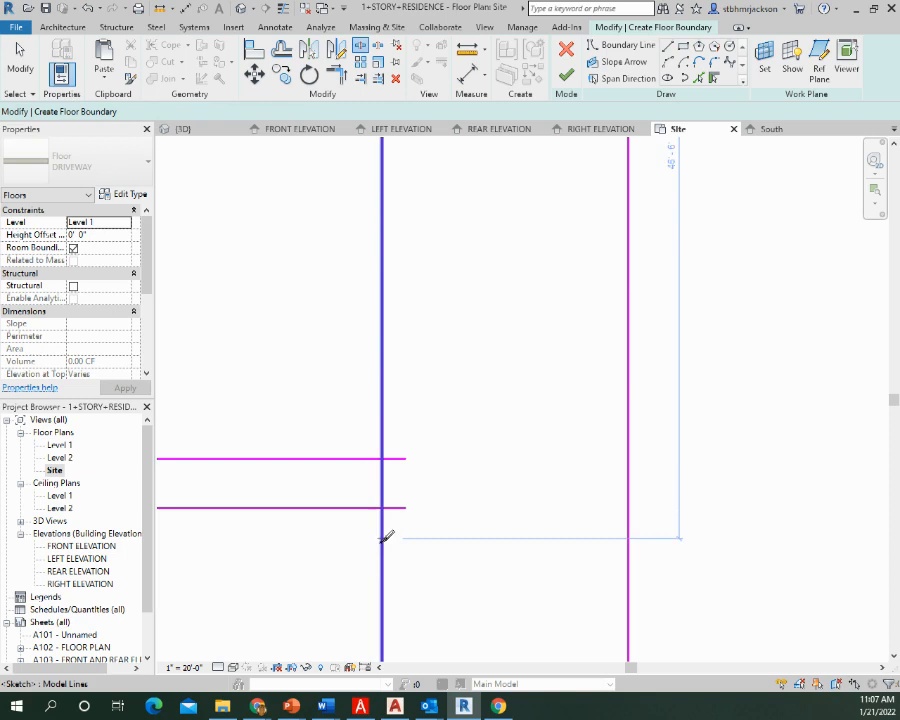
pyautogui.click(382, 480)
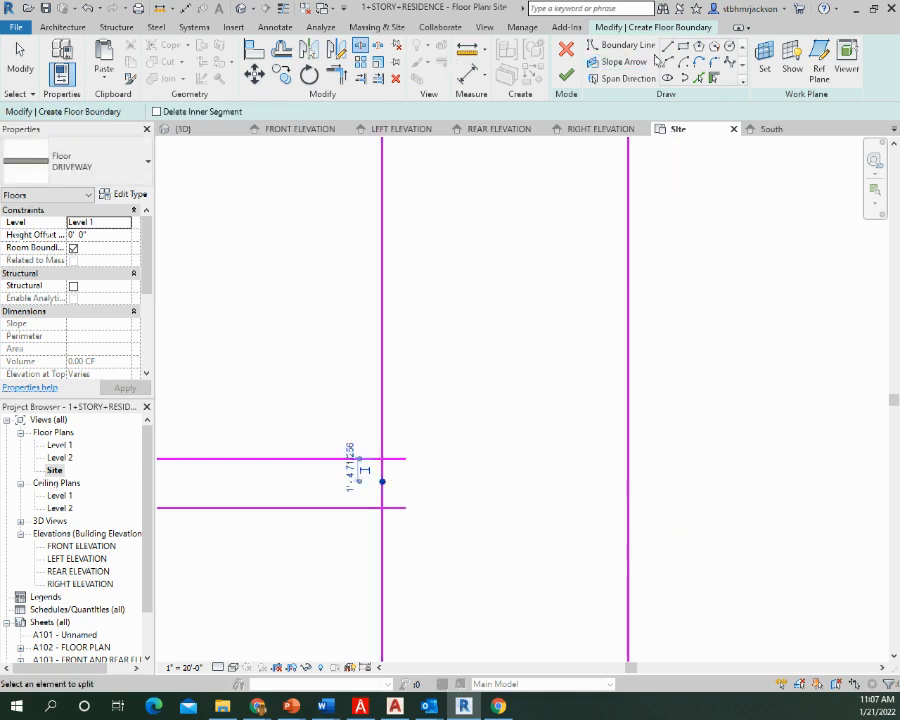
# Trim the split driveway edge to corners with the front walkway's upper and lower lines, opening the walkway into the driveway
pyautogui.press('t')
pyautogui.press('r')
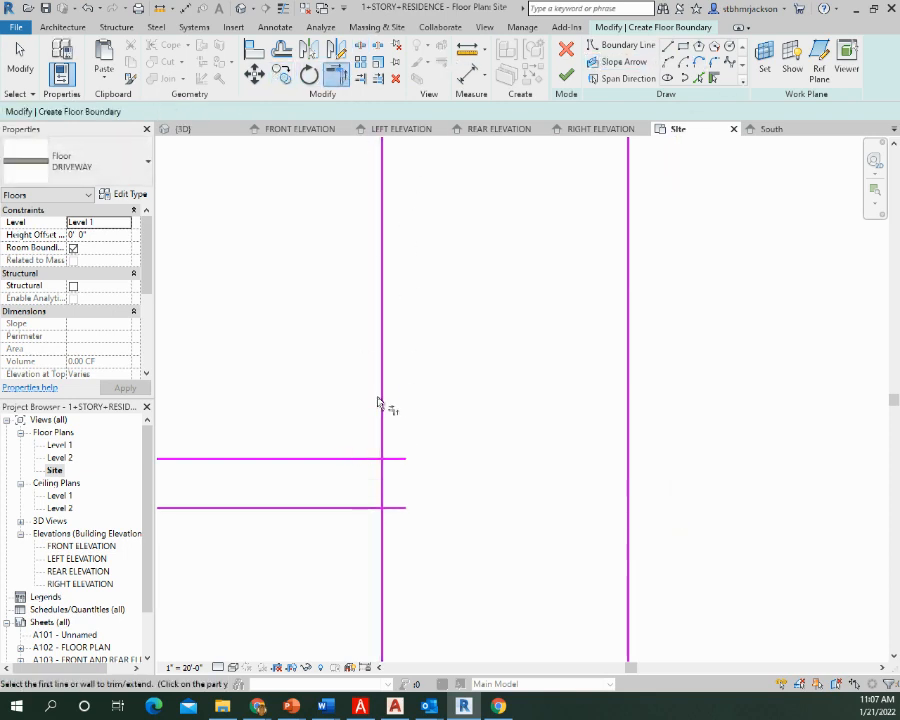
pyautogui.click(380, 412)
pyautogui.click(350, 460)
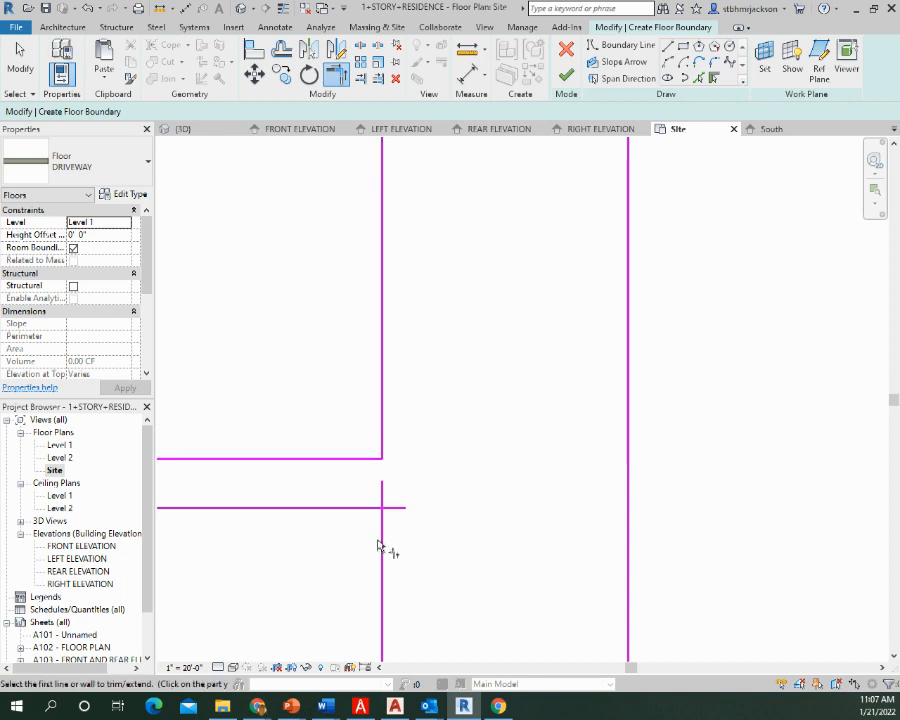
pyautogui.click(349, 509)
pyautogui.click(383, 544)
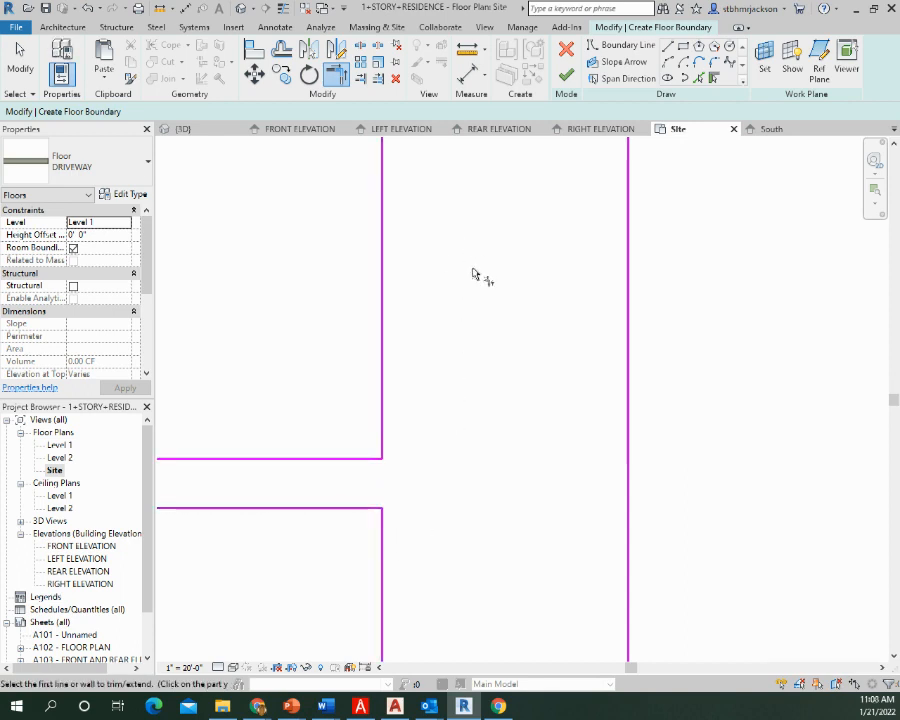
# Check the driveway and walkway outline, and finish the floor boundary sketch to create the slab
pyautogui.scroll(-3, 473, 275)
pyautogui.moveTo(350, 362)
pyautogui.mouseDown(button='middle')
pyautogui.moveTo(552, 364)
pyautogui.moveTo(582, 409)
pyautogui.moveTo(577, 400)
pyautogui.moveTo(484, 518)
pyautogui.mouseUp(button='middle')
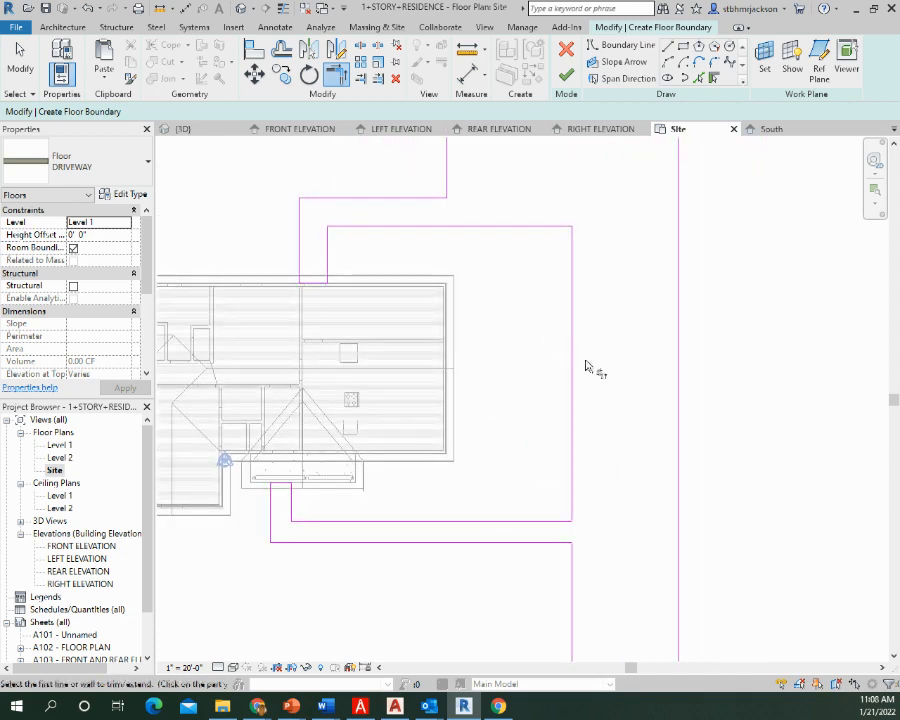
pyautogui.moveTo(592, 456); pyautogui.dragTo(434, 234, button='middle')
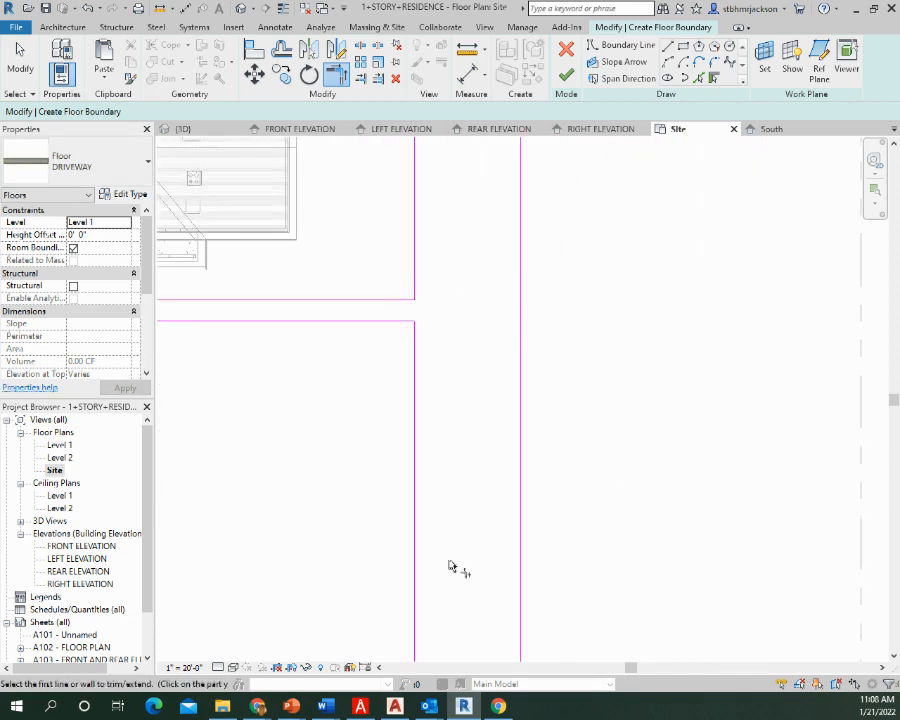
pyautogui.moveTo(450, 567)
pyautogui.mouseDown(button='middle')
pyautogui.moveTo(458, 245)
pyautogui.moveTo(452, 563)
pyautogui.moveTo(446, 559)
pyautogui.mouseUp(button='middle')
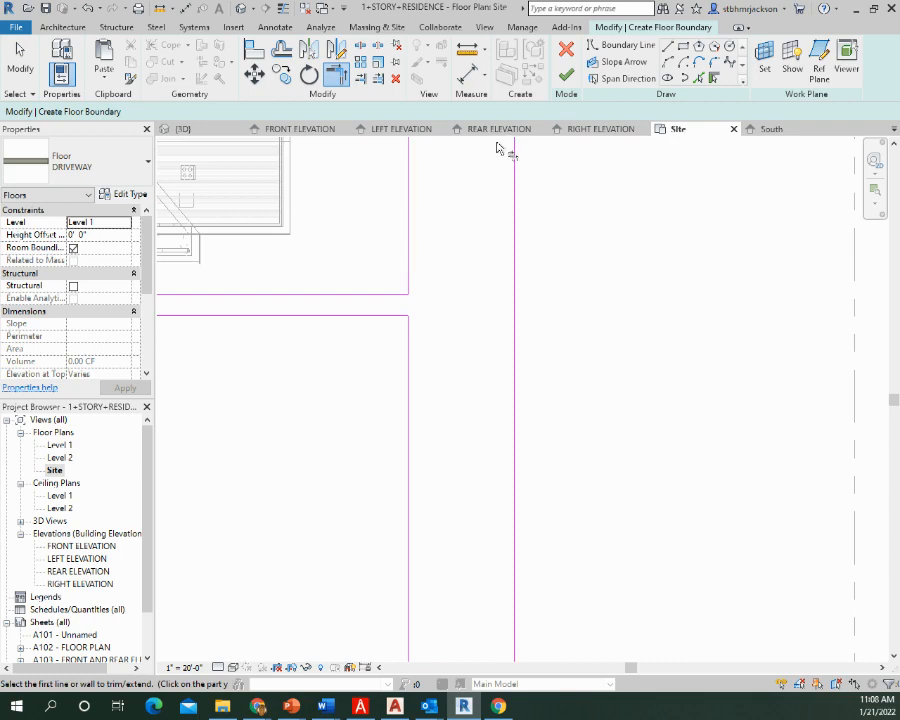
pyautogui.click(566, 76)
pyautogui.moveTo(402, 233)
pyautogui.mouseDown(button='middle')
pyautogui.moveTo(440, 353)
pyautogui.moveTo(620, 526)
pyautogui.mouseUp(button='middle')
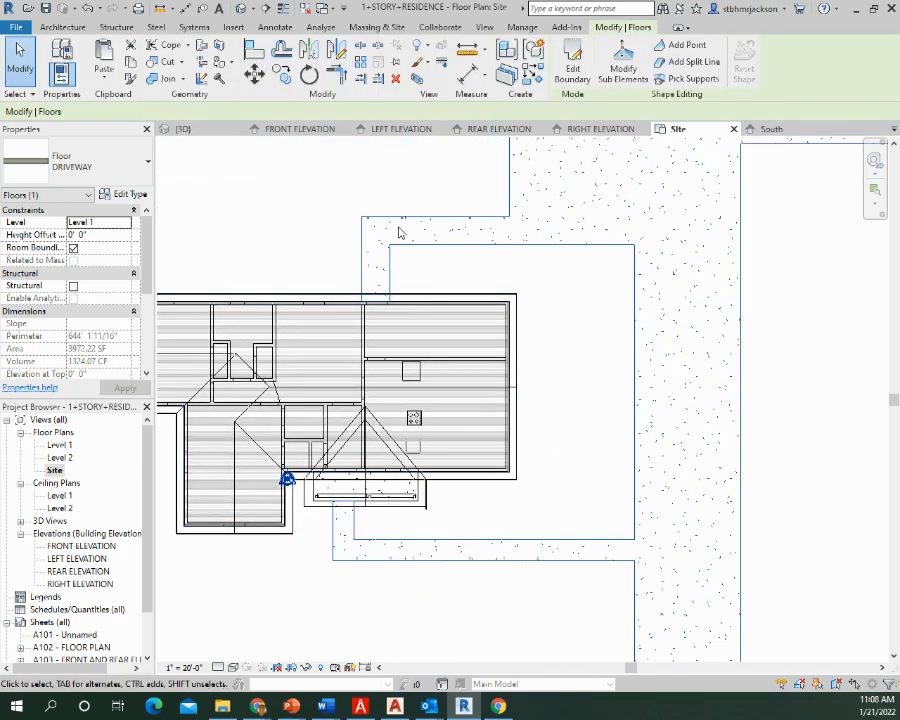
# Switch to the 3D view and delete the old curved walkway subregion in front of the porch
pyautogui.click(243, 9)
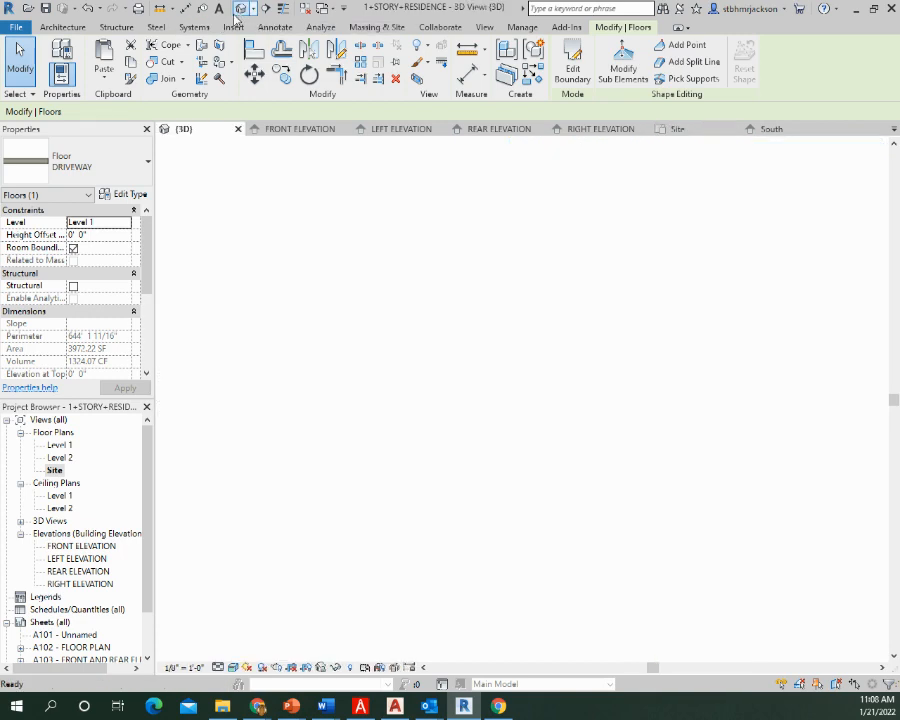
pyautogui.moveTo(451, 615); pyautogui.dragTo(502, 441, button='middle')
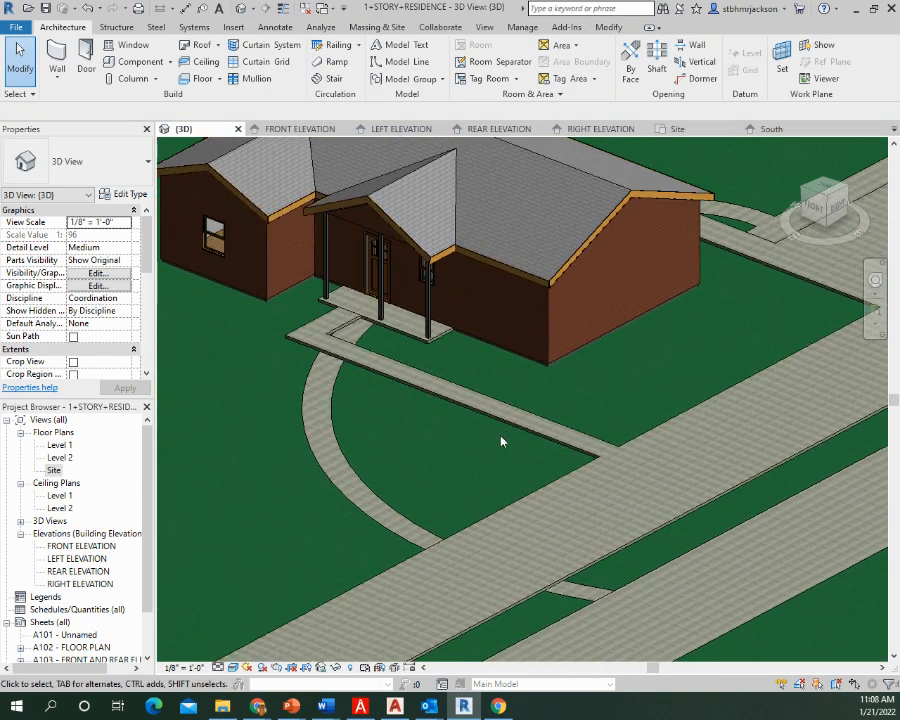
pyautogui.click(355, 505)
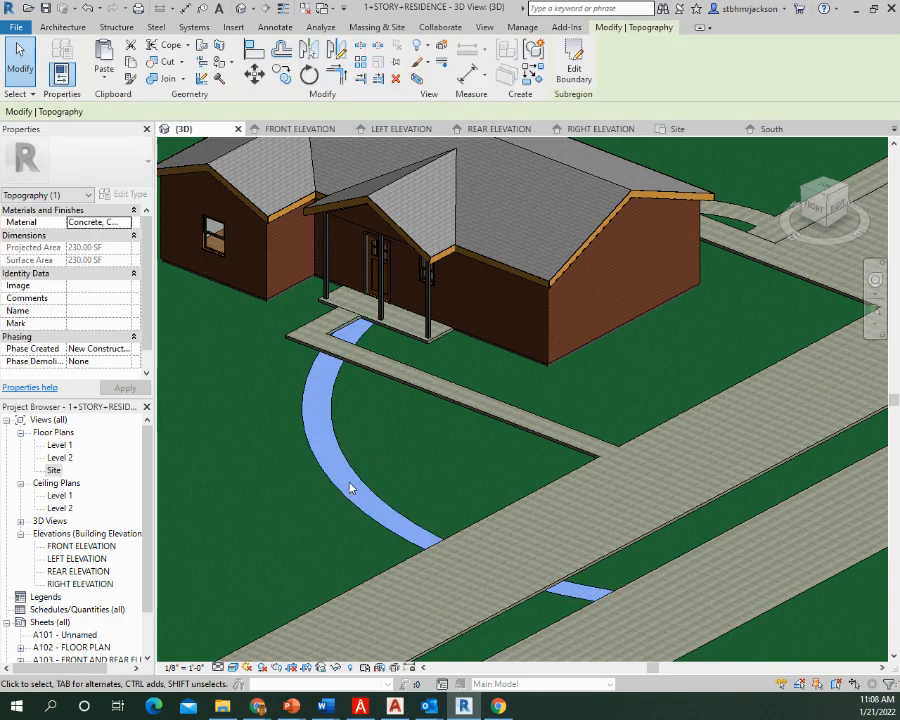
pyautogui.press('Delete')
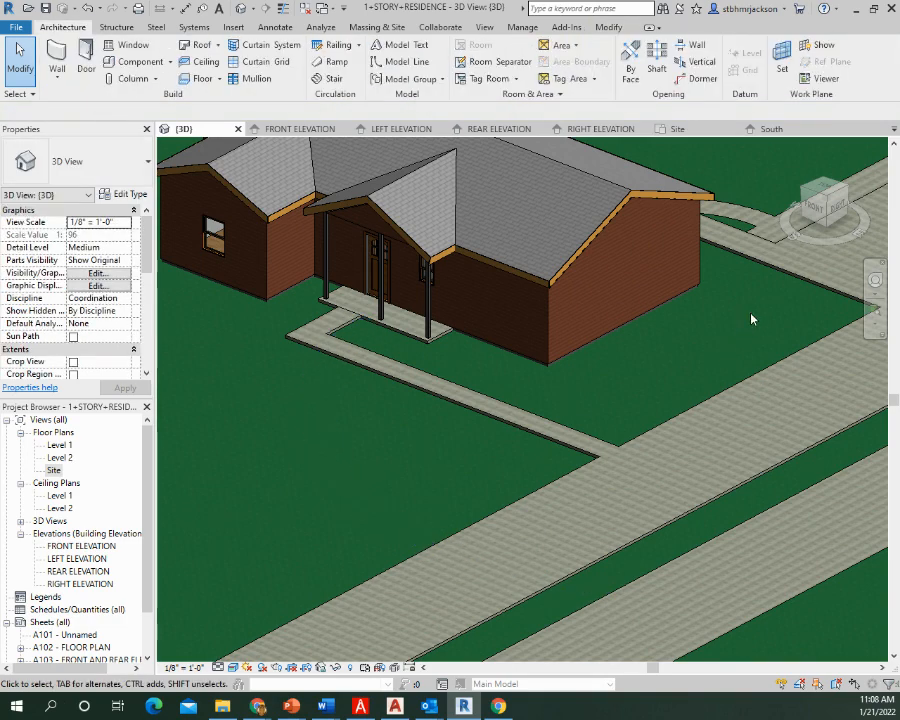
# Delete the old curved driveway subregion on the terrain beside the new concrete driveway slab
pyautogui.moveTo(753, 314); pyautogui.dragTo(326, 414, button='middle')
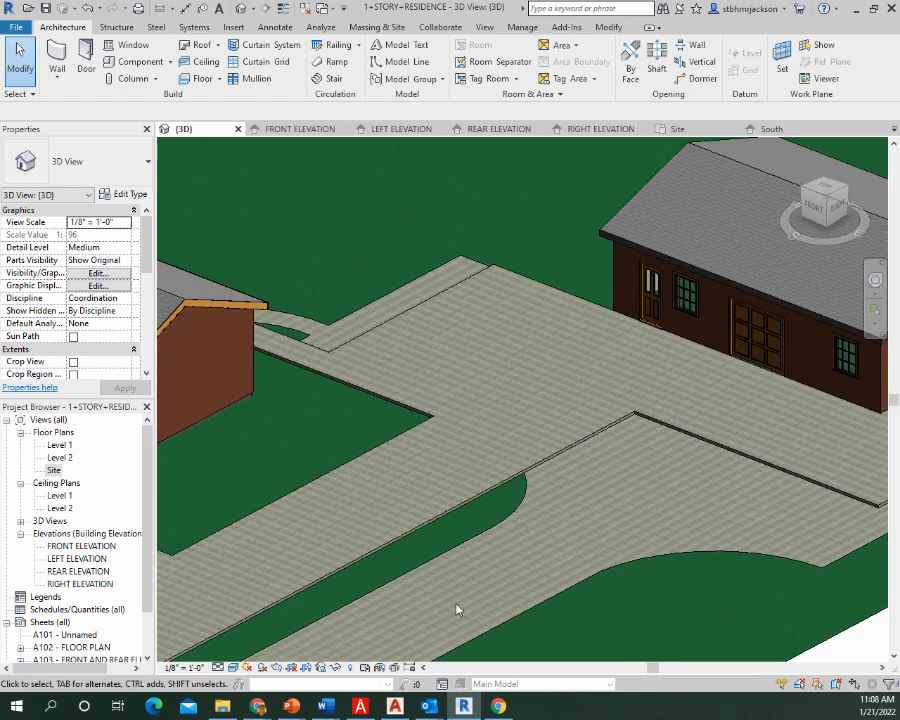
pyautogui.moveTo(542, 599); pyautogui.dragTo(605, 472, button='middle')
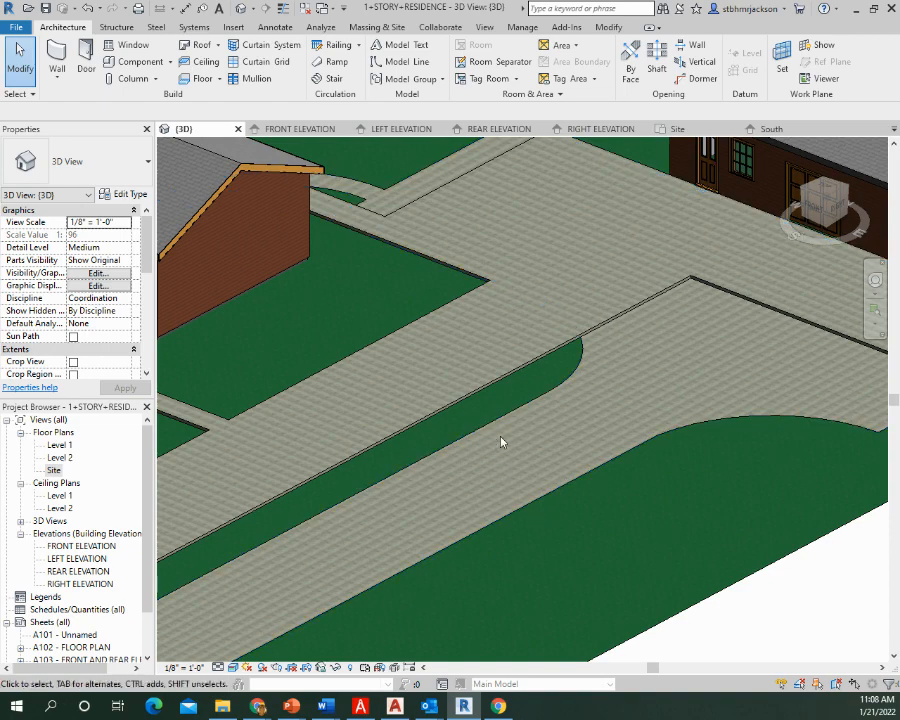
pyautogui.click(705, 422)
pyautogui.press('Delete')
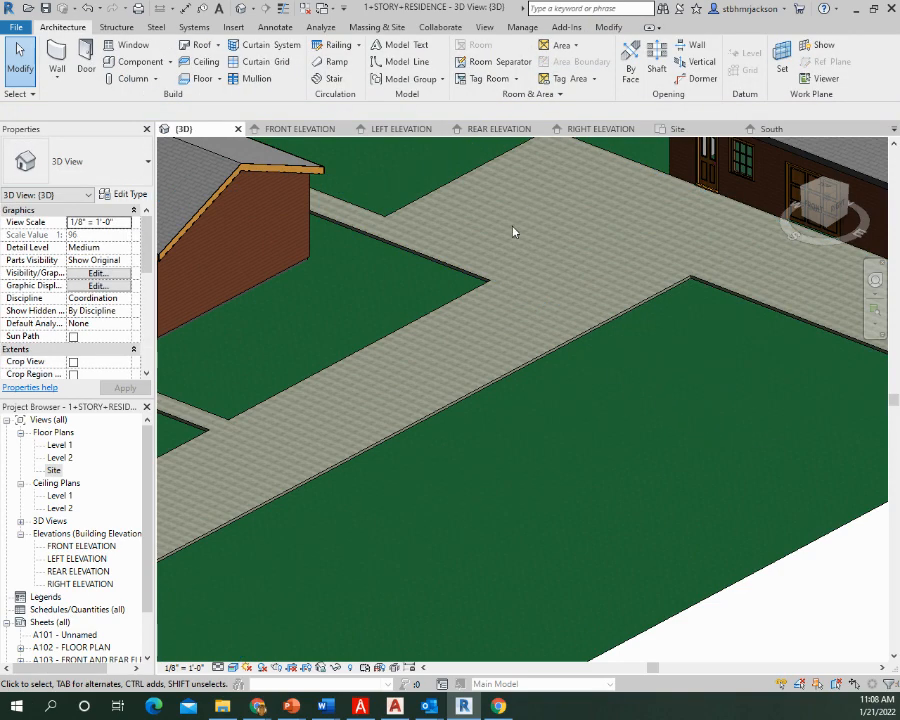
# Edit the driveway slab's boundary to move the front edge of its side extension by the garage toward the street, and finish the sketch
pyautogui.scroll(-2, 511, 259)
pyautogui.moveTo(435, 381); pyautogui.dragTo(425, 330, button='middle')
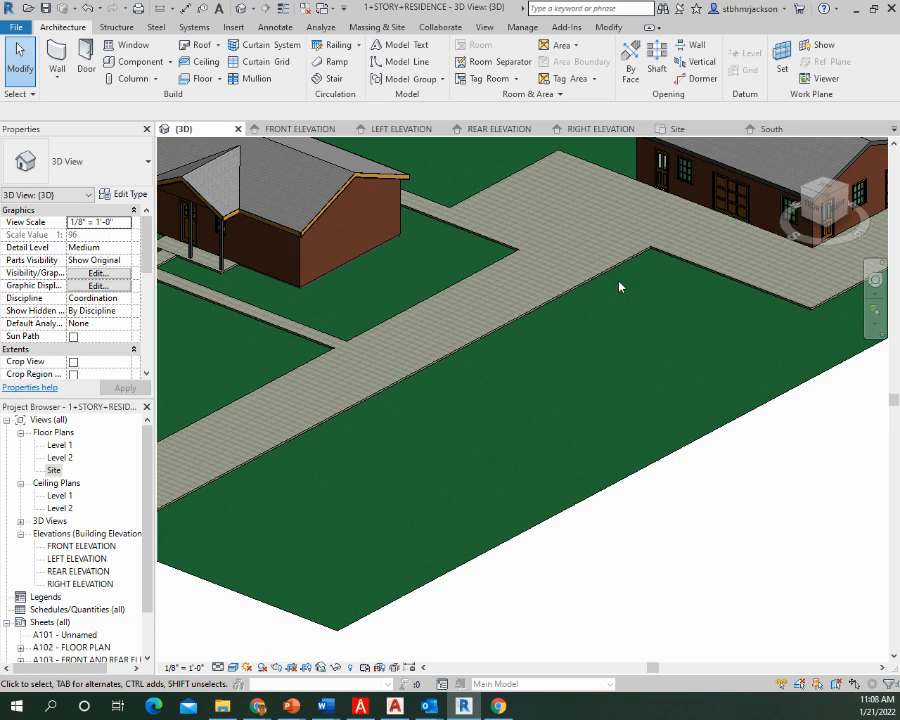
pyautogui.click(704, 268)
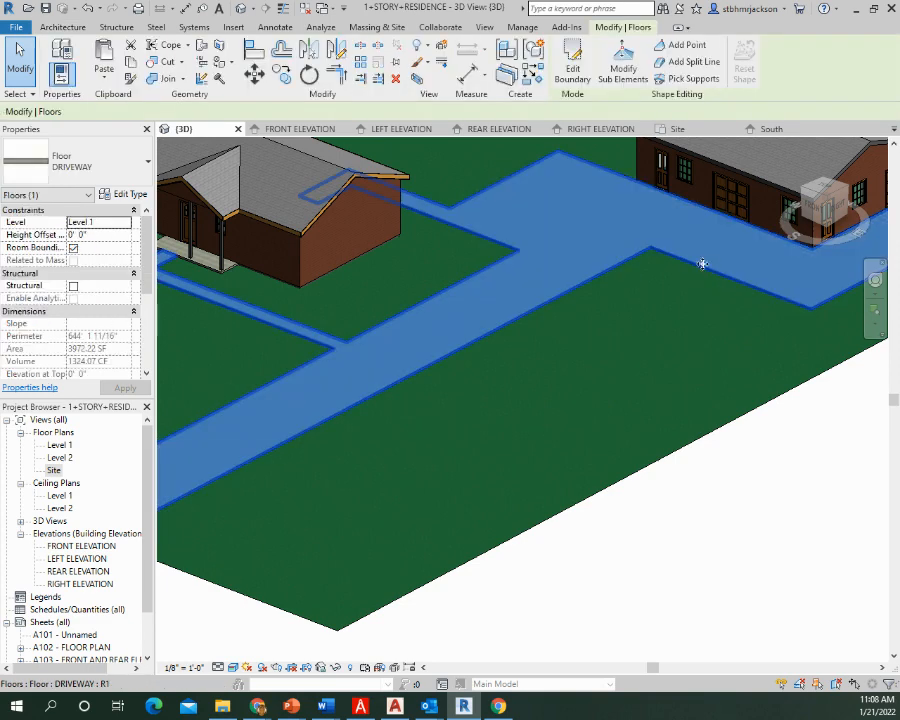
pyautogui.click(587, 82)
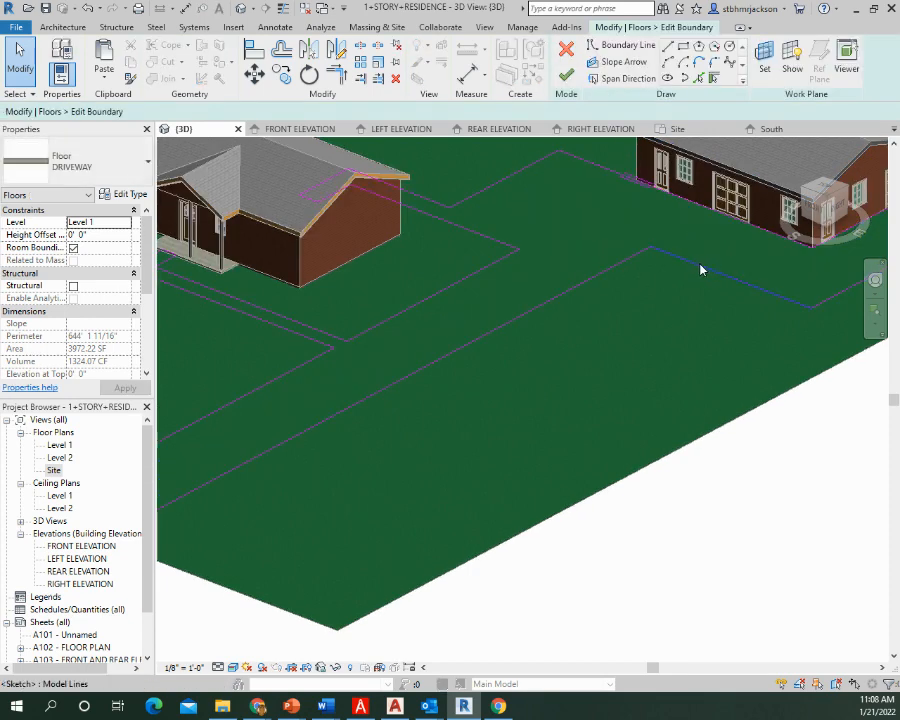
pyautogui.click(677, 280)
pyautogui.moveTo(677, 280)
pyautogui.mouseDown()
pyautogui.moveTo(643, 307)
pyautogui.moveTo(650, 300)
pyautogui.mouseUp()
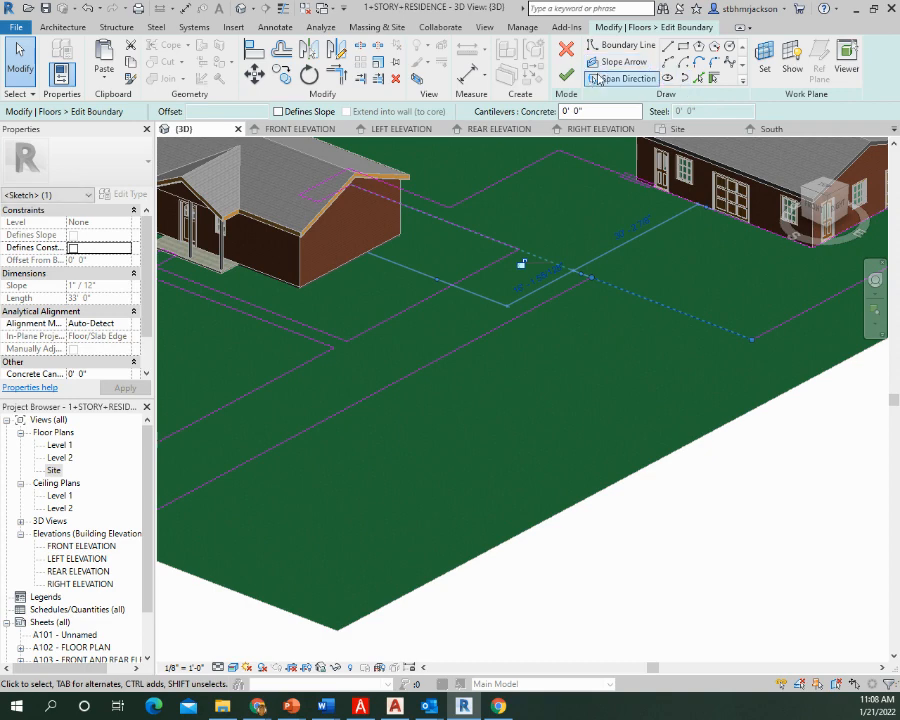
pyautogui.click(566, 77)
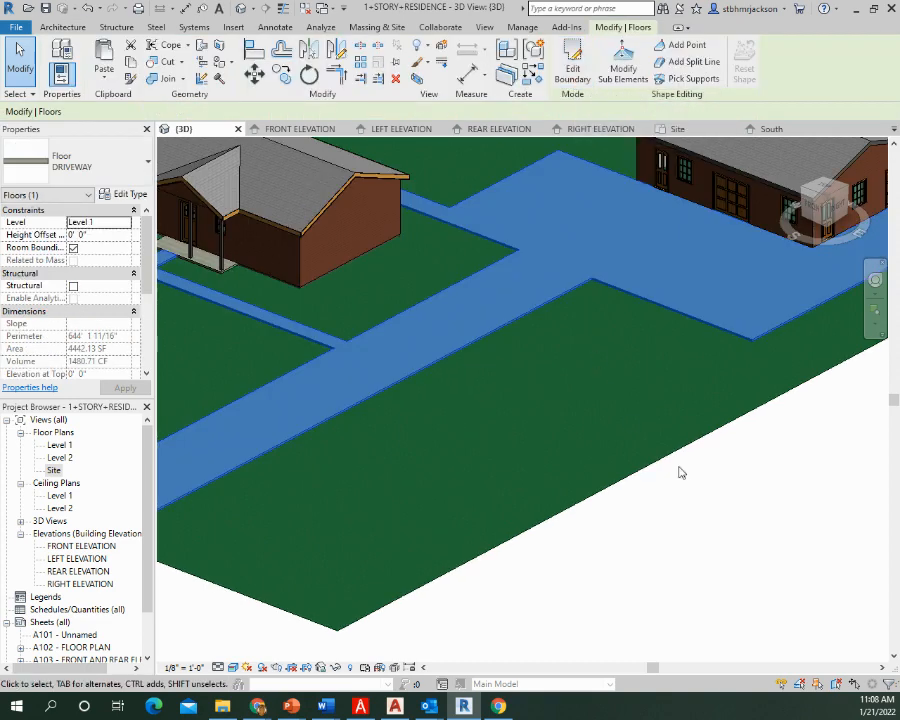
pyautogui.click(724, 516)
# Review the driveway and walkways in 3D, and open the Site floor plan at the area around the house
pyautogui.moveTo(623, 260); pyautogui.dragTo(626, 326, button='middle')
pyautogui.moveTo(336, 323); pyautogui.dragTo(707, 353, button='middle')
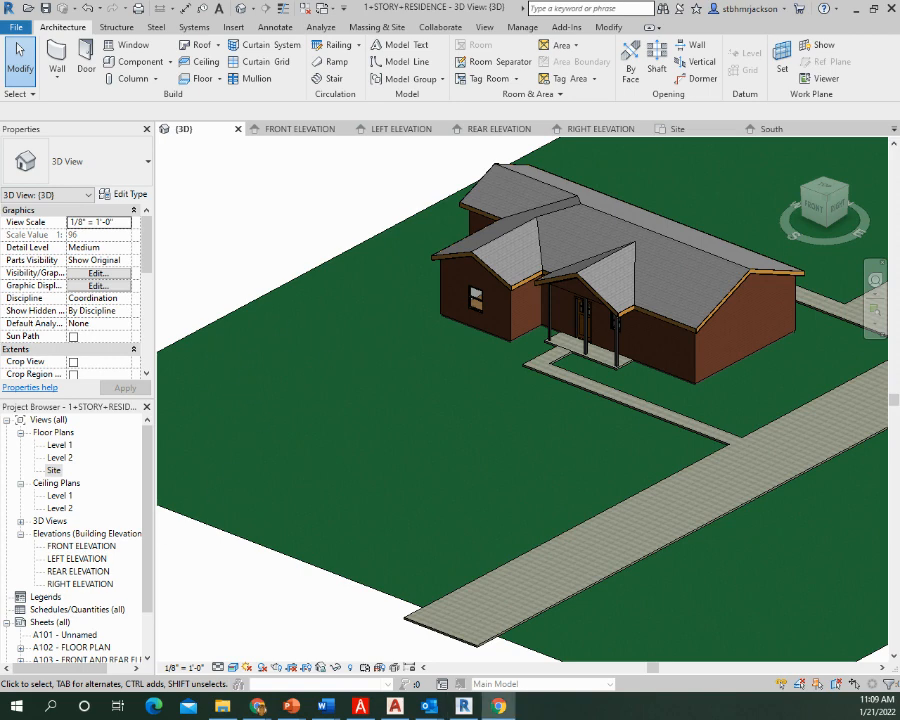
pyautogui.doubleClick(61, 447)
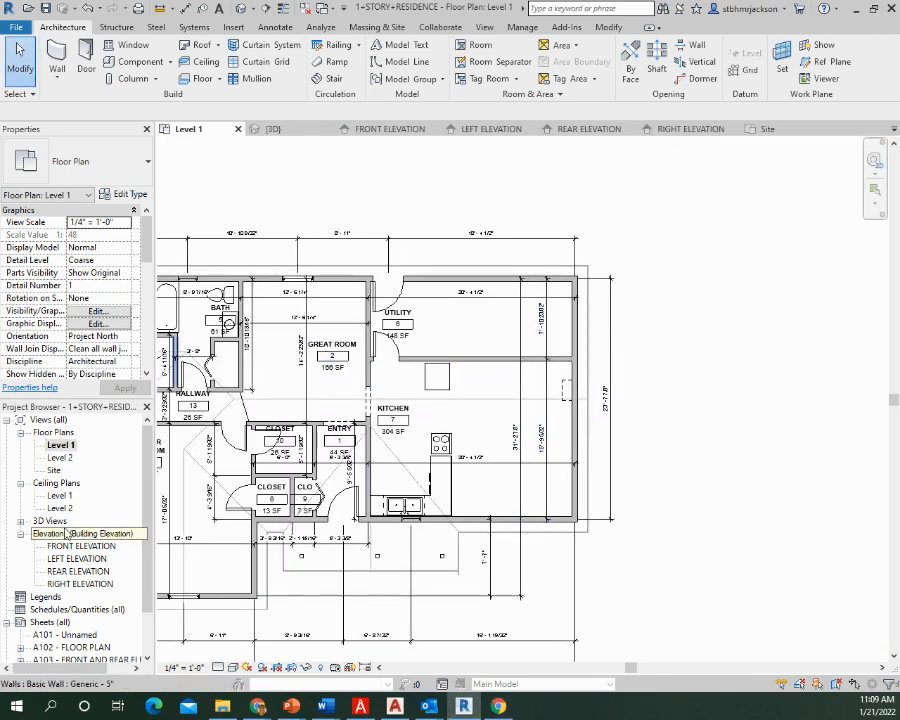
pyautogui.doubleClick(53, 470)
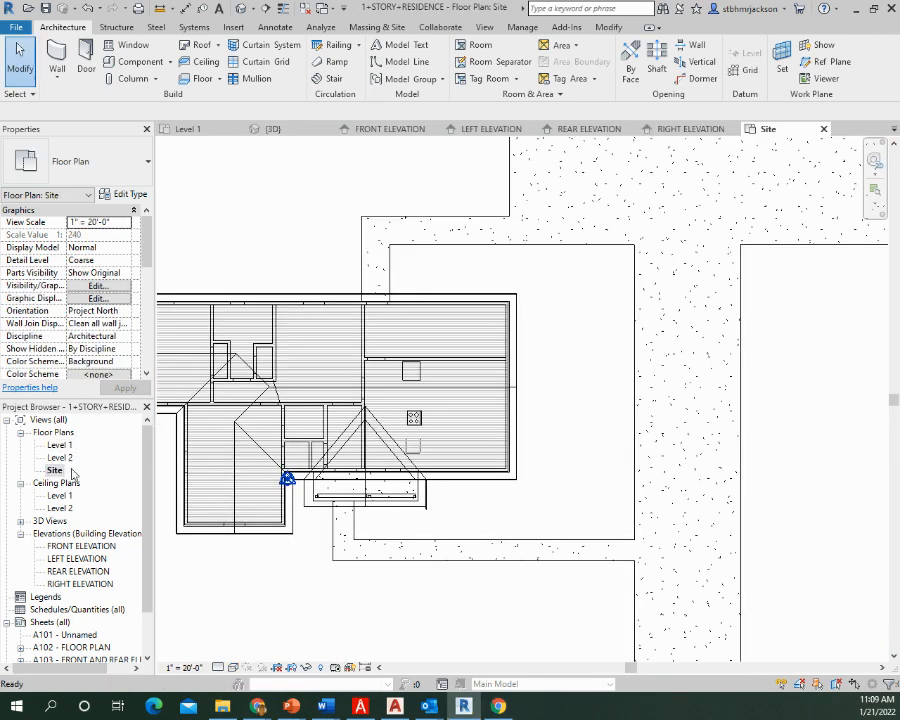
pyautogui.scroll(-4, 484, 428)
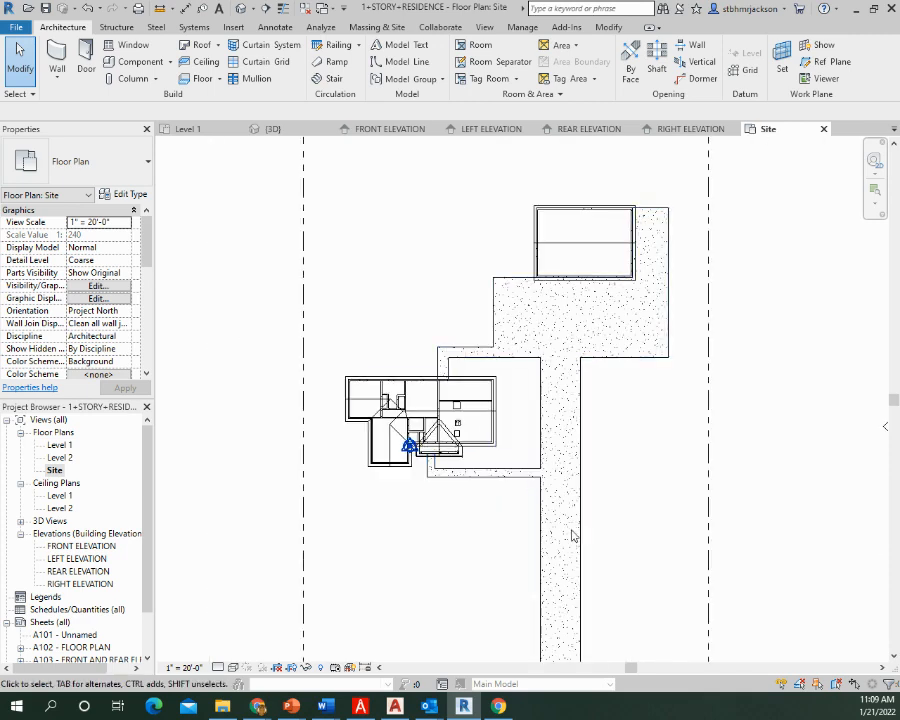
pyautogui.moveTo(560, 539); pyautogui.dragTo(488, 489, button='middle')
pyautogui.scroll(3, 411, 406)
pyautogui.scroll(3, 411, 408)
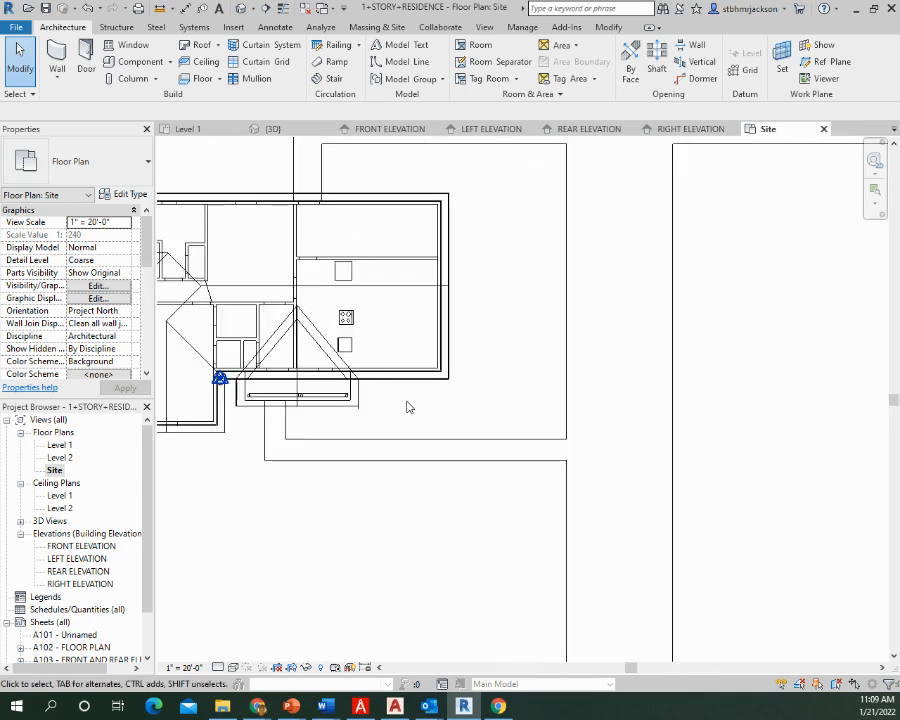
pyautogui.click(378, 331)
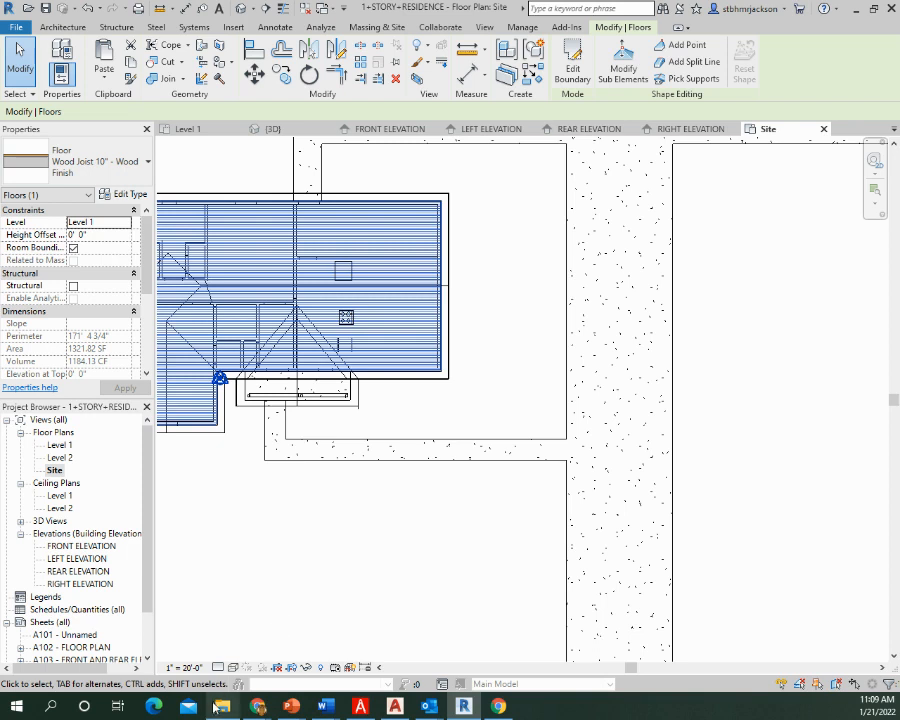
pyautogui.click(219, 668)
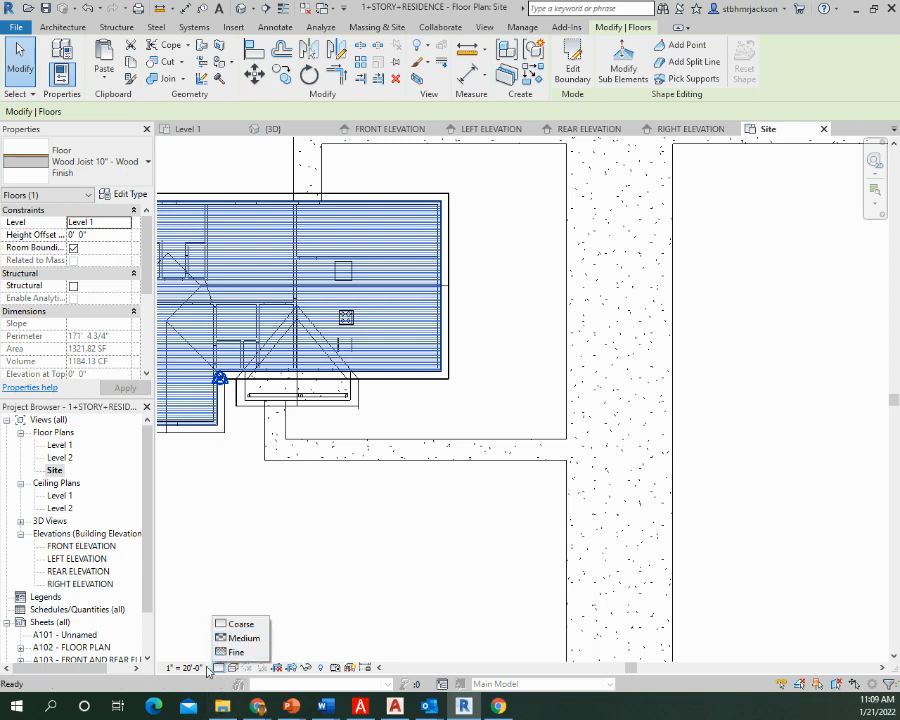
pyautogui.click(282, 612)
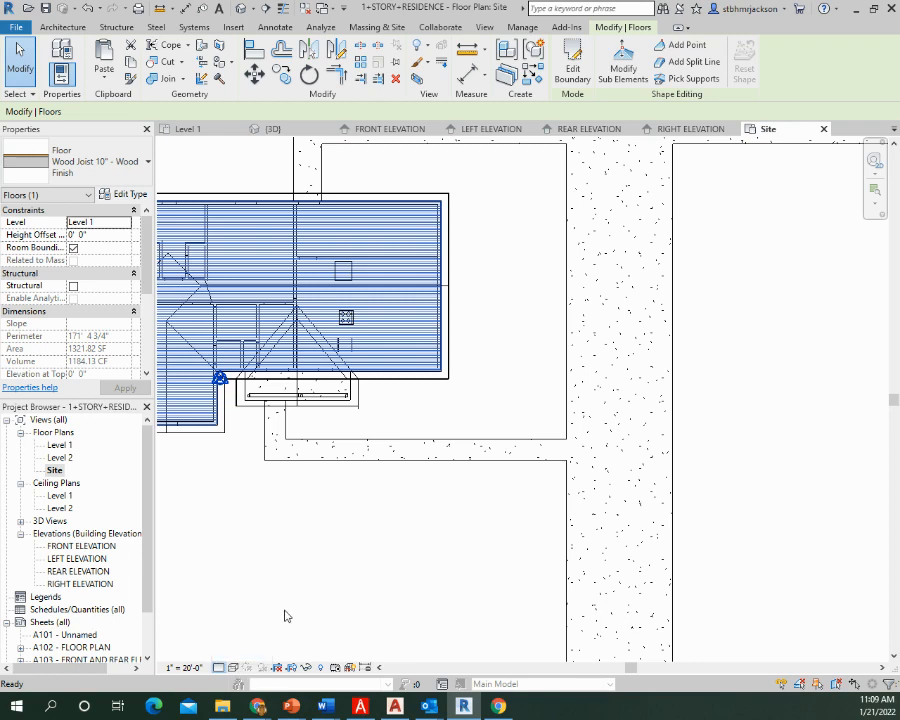
pyautogui.click(281, 619)
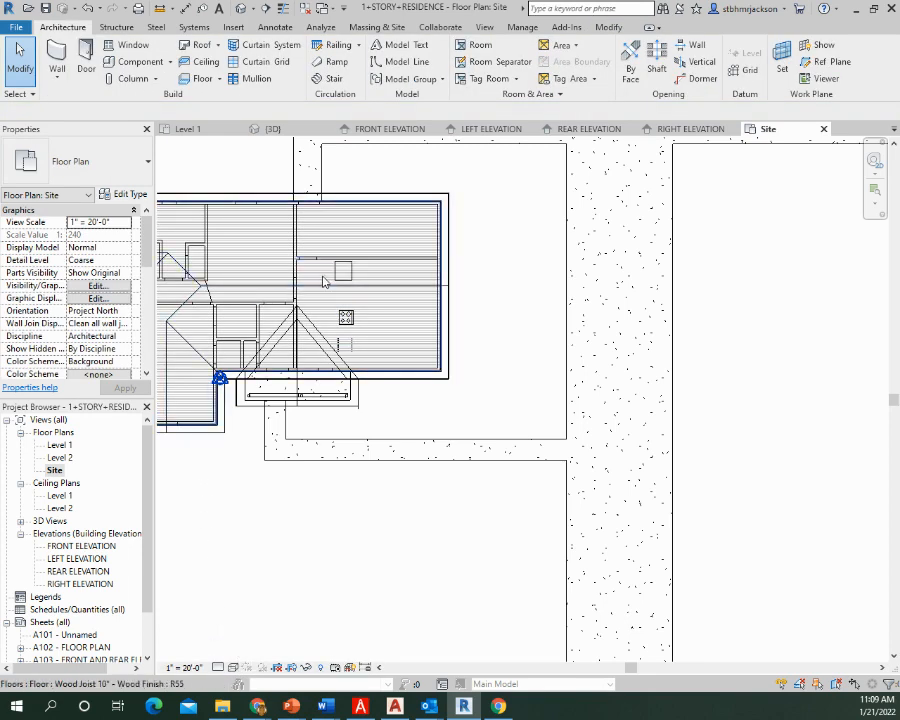
# Try the Hidden Line visual style on the Site plan, and restore Wireframe
pyautogui.click(232, 667)
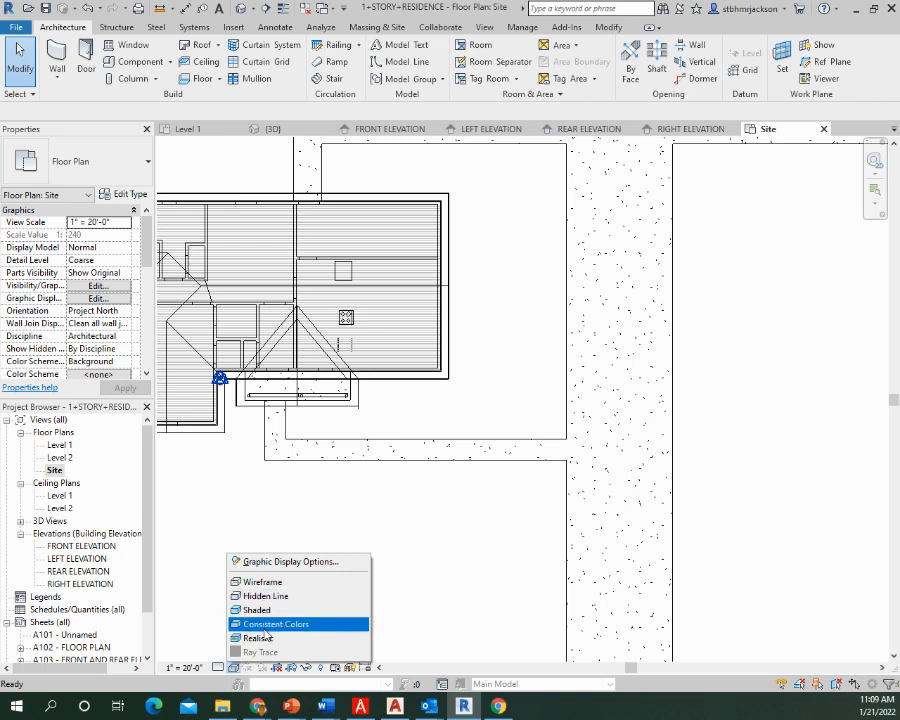
pyautogui.click(275, 597)
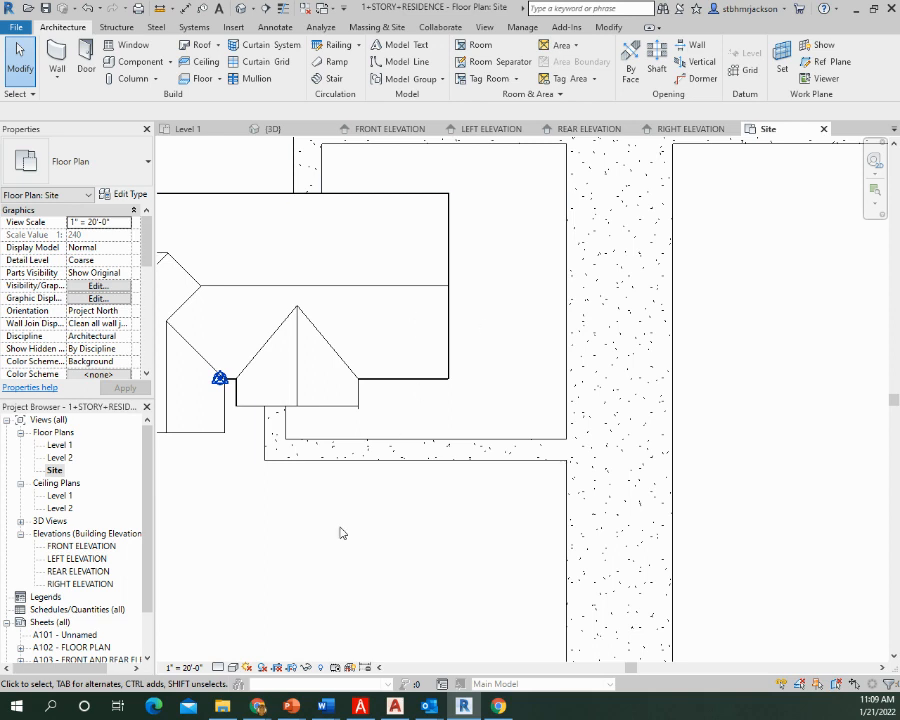
pyautogui.click(232, 668)
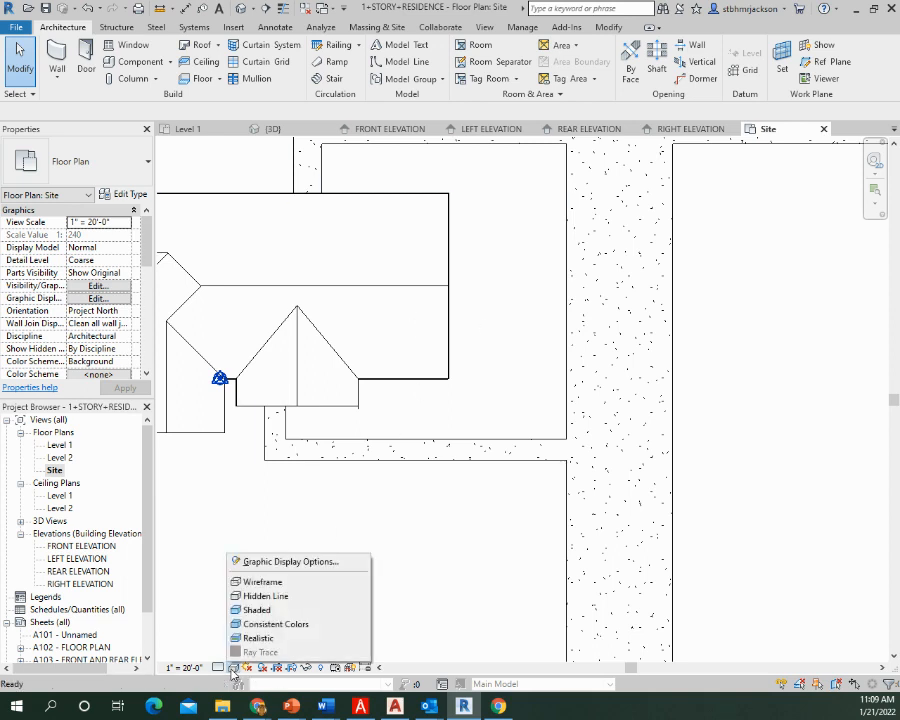
pyautogui.click(275, 597)
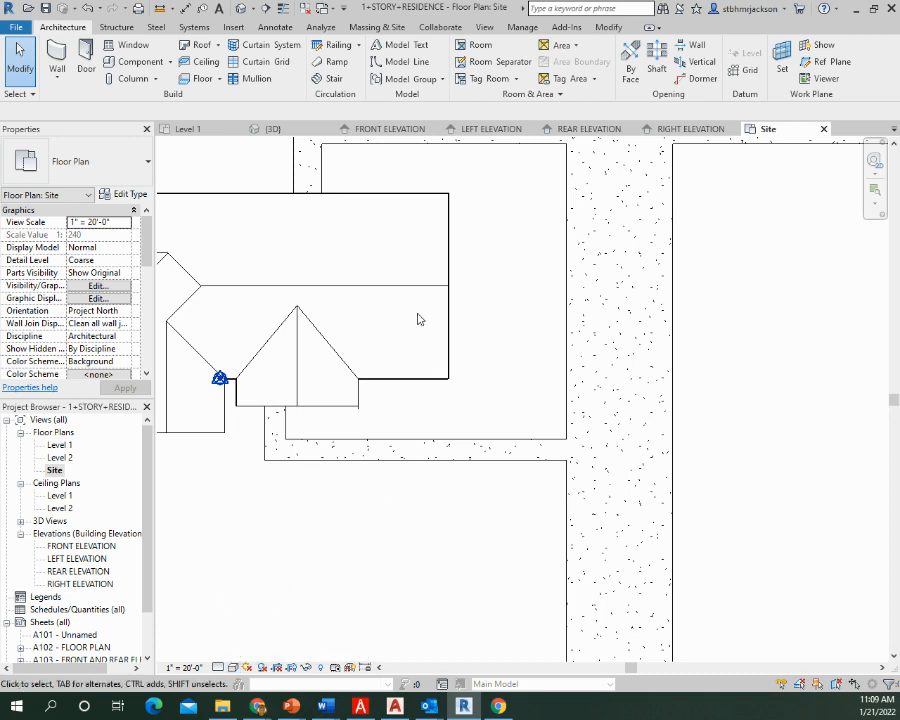
pyautogui.click(240, 669)
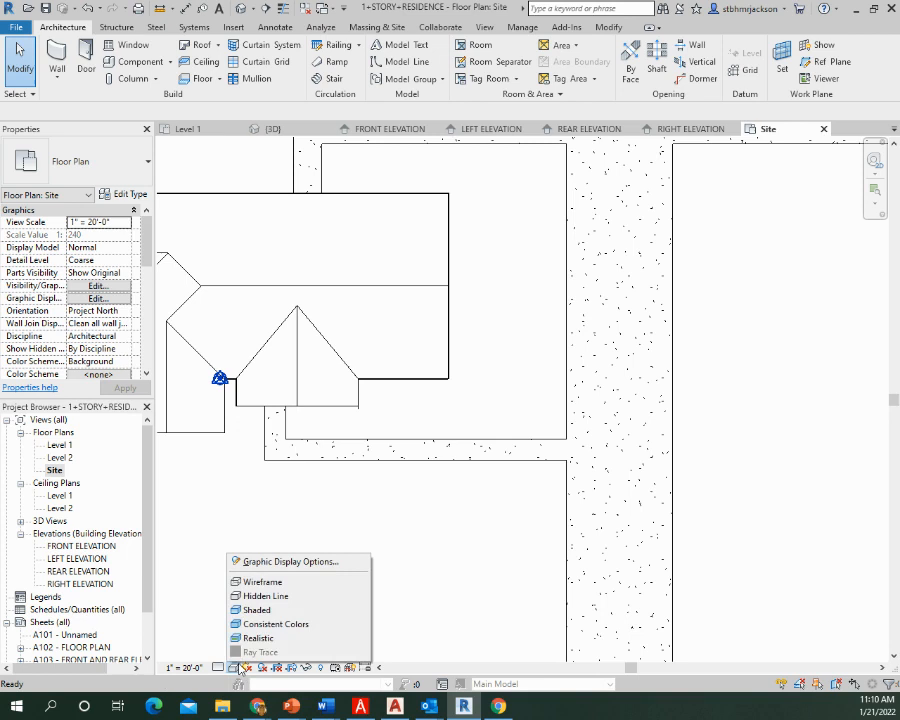
pyautogui.click(270, 598)
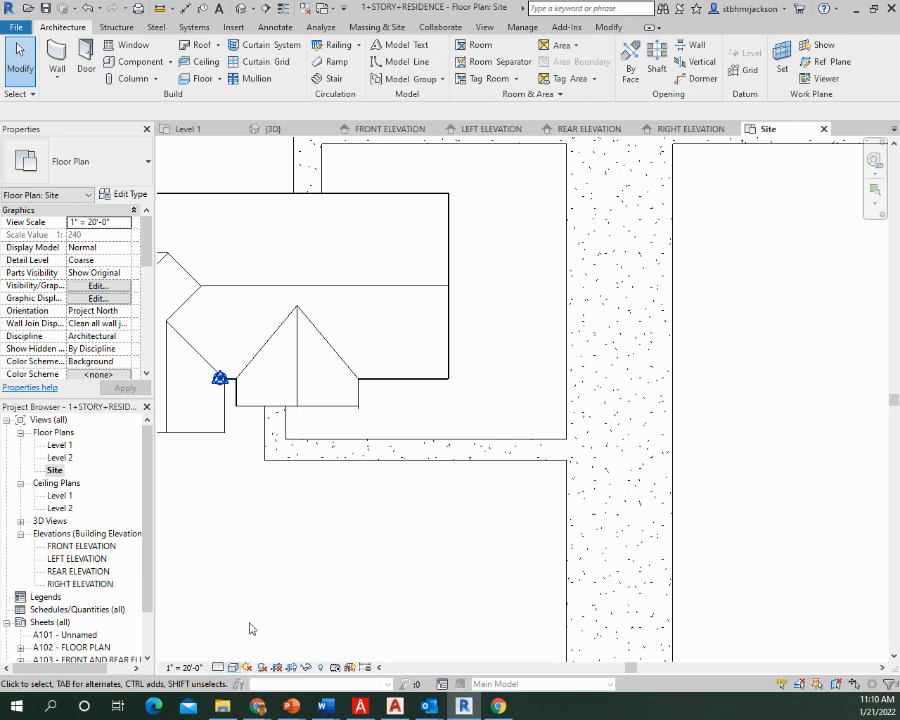
pyautogui.click(234, 667)
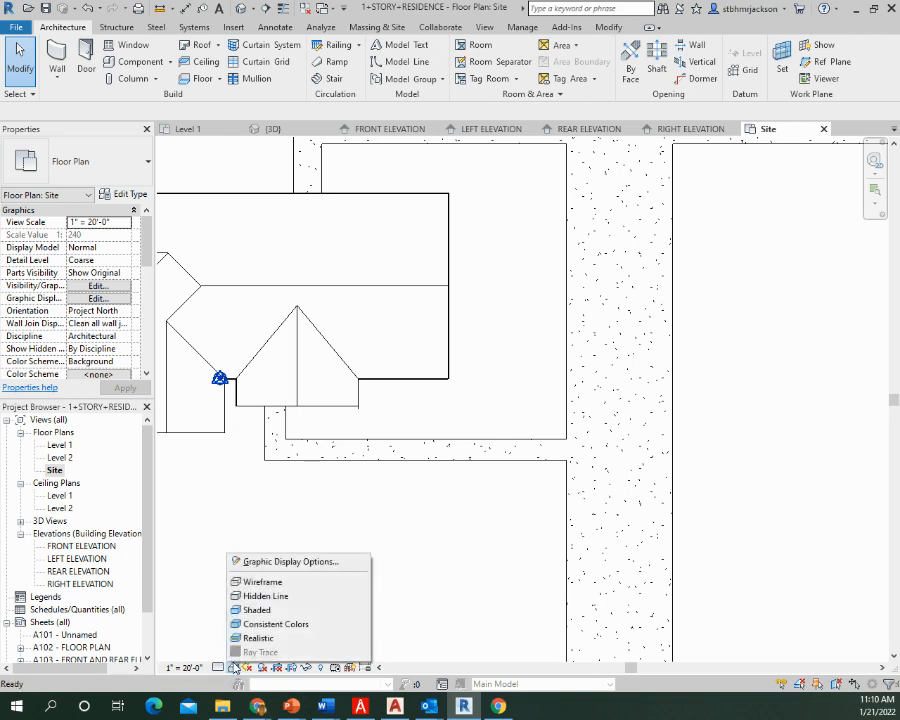
pyautogui.click(267, 584)
# Place an aligned dimension from the house's driveway-side roof fascia edge to the property line beyond the driveway
pyautogui.moveTo(454, 411); pyautogui.dragTo(458, 535, button='middle')
pyautogui.moveTo(620, 418); pyautogui.dragTo(492, 498, button='middle')
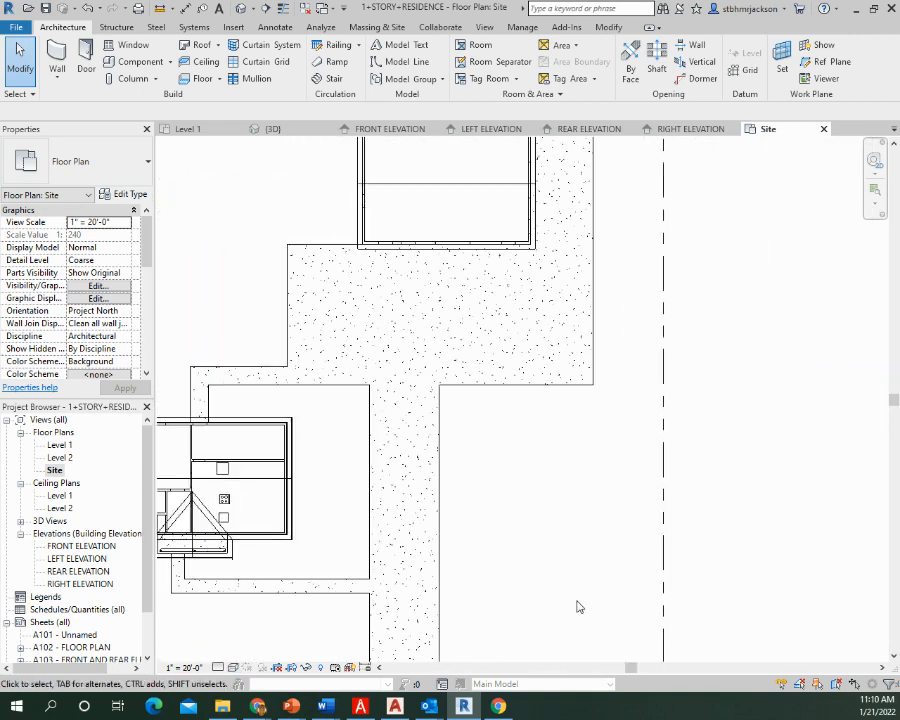
pyautogui.moveTo(538, 524); pyautogui.dragTo(538, 480, button='middle')
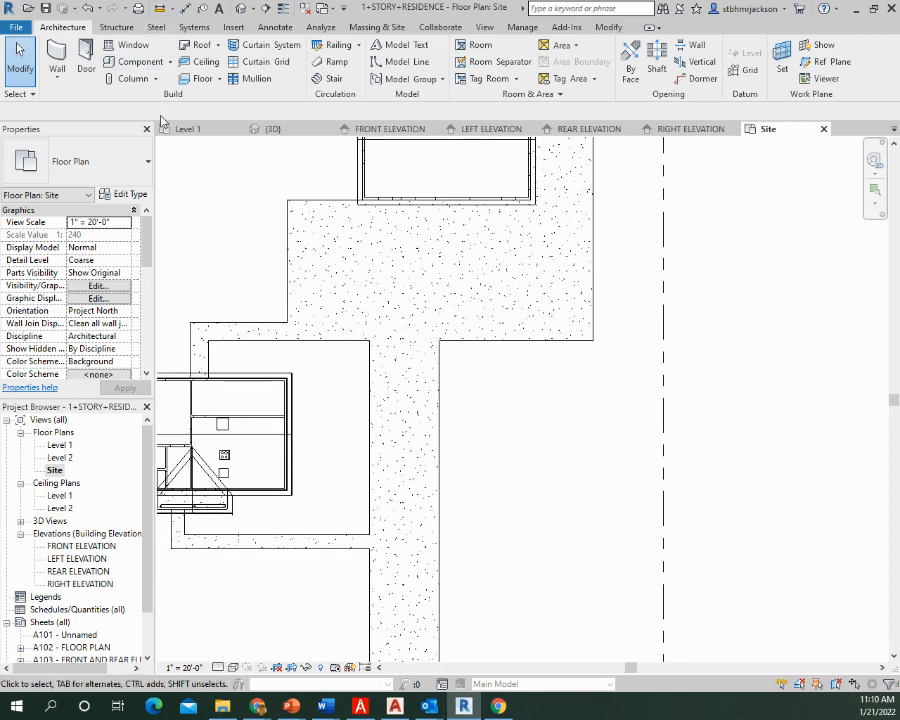
pyautogui.click(186, 11)
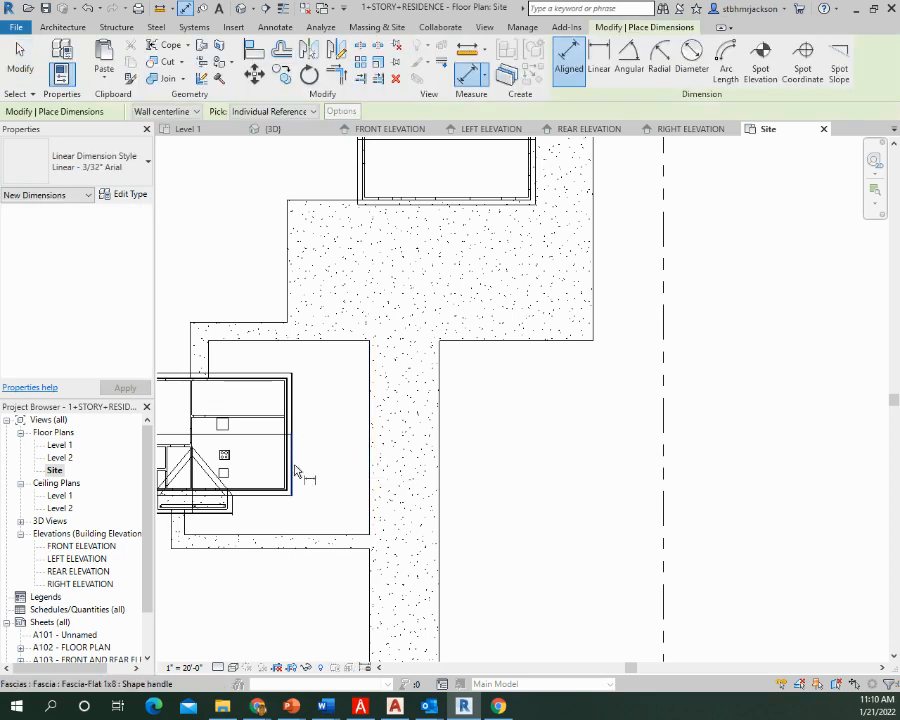
pyautogui.click(295, 470)
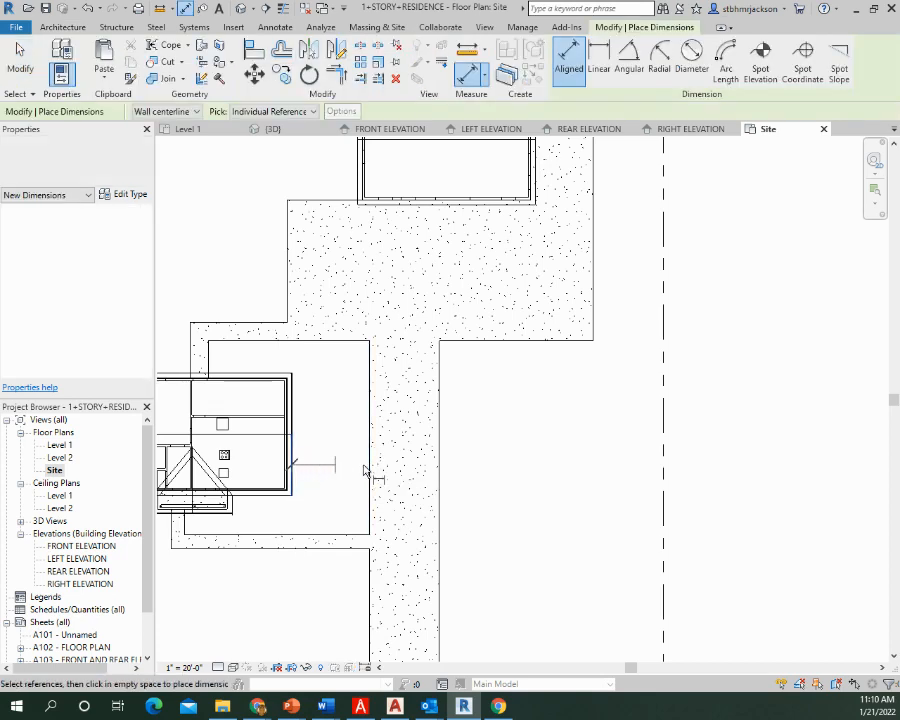
pyautogui.click(664, 468)
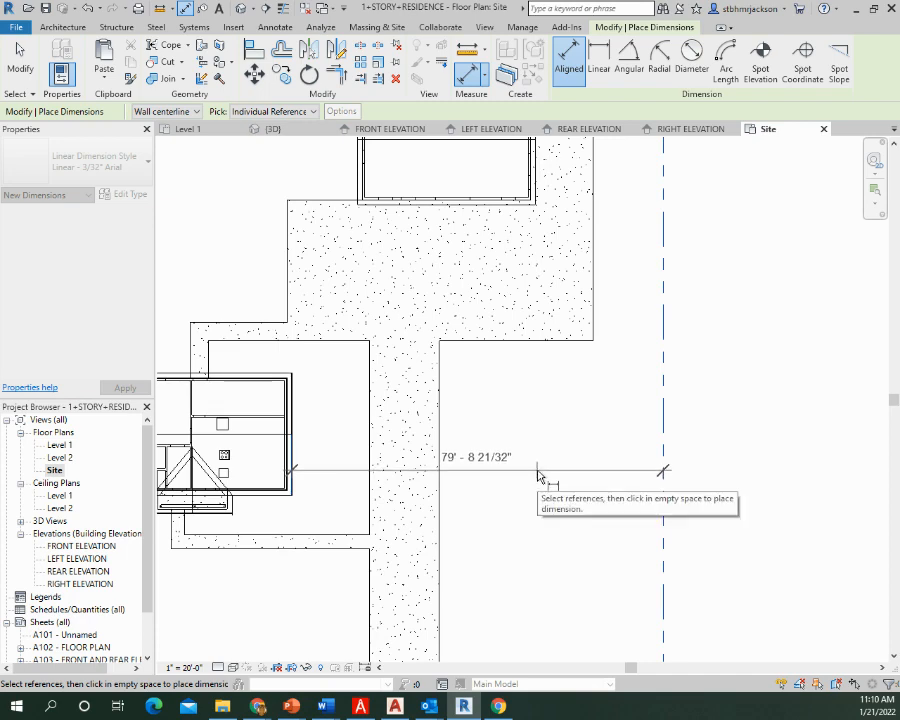
pyautogui.click(537, 475)
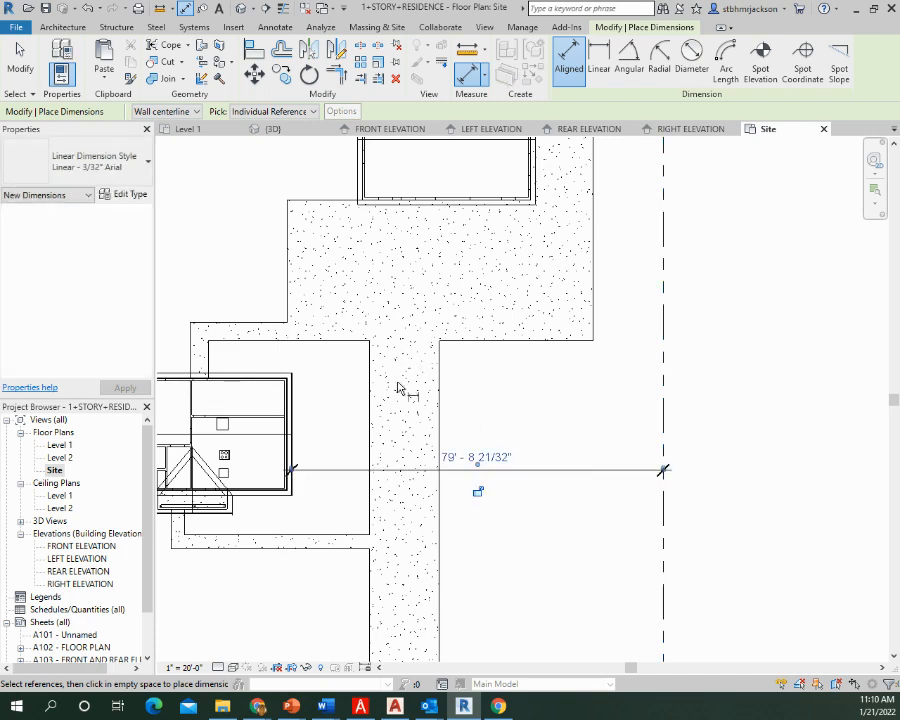
pyautogui.moveTo(504, 412); pyautogui.dragTo(573, 298, button='middle')
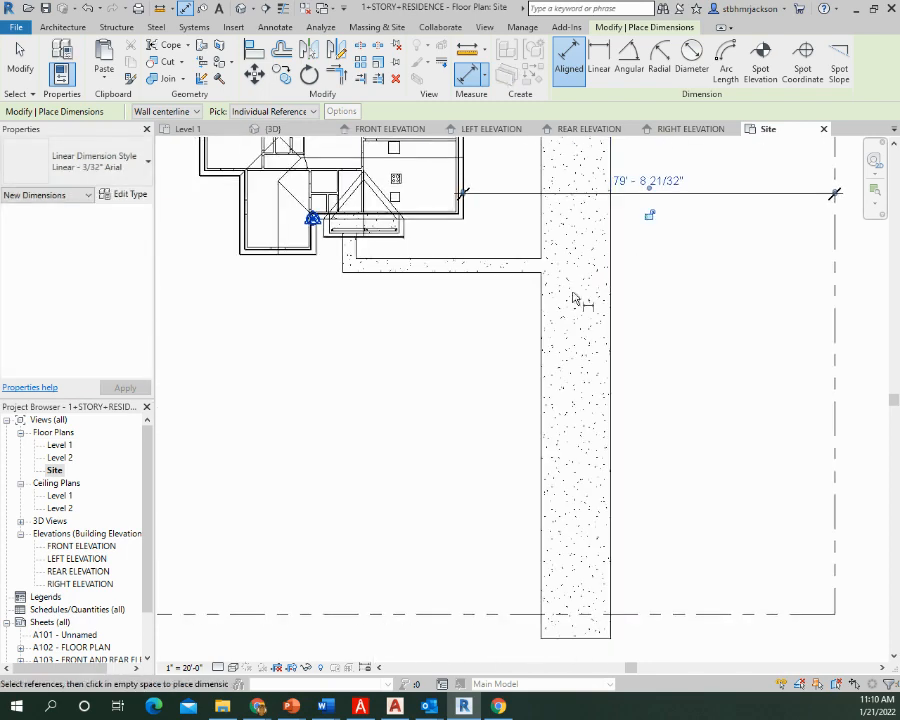
# Place aligned dimensions to the street-side property line from the house's front wall by the porch and from the front wing's roof edge
pyautogui.click(420, 219)
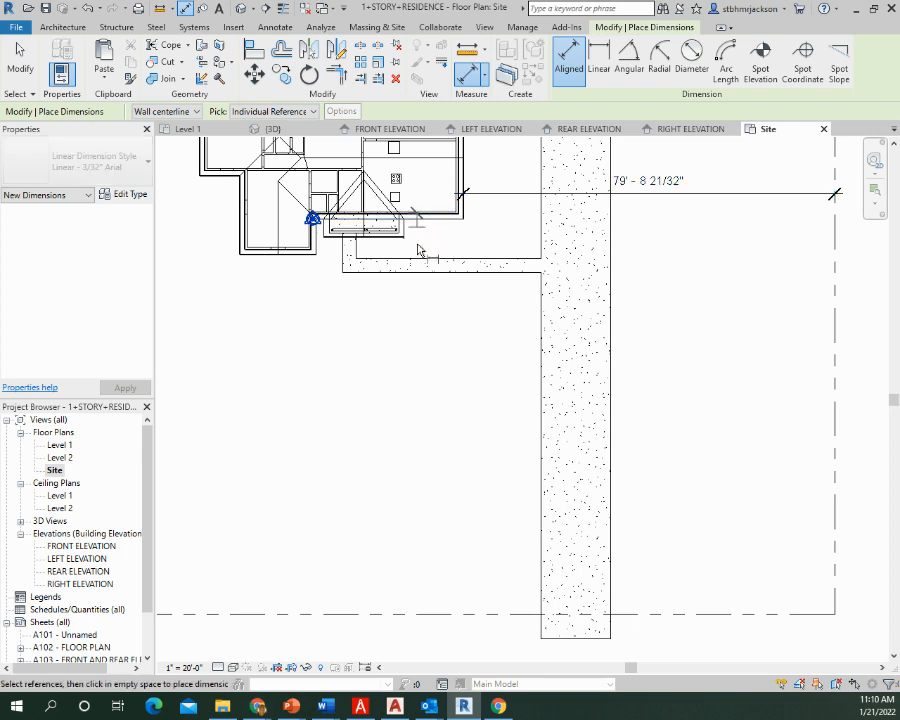
pyautogui.click(421, 615)
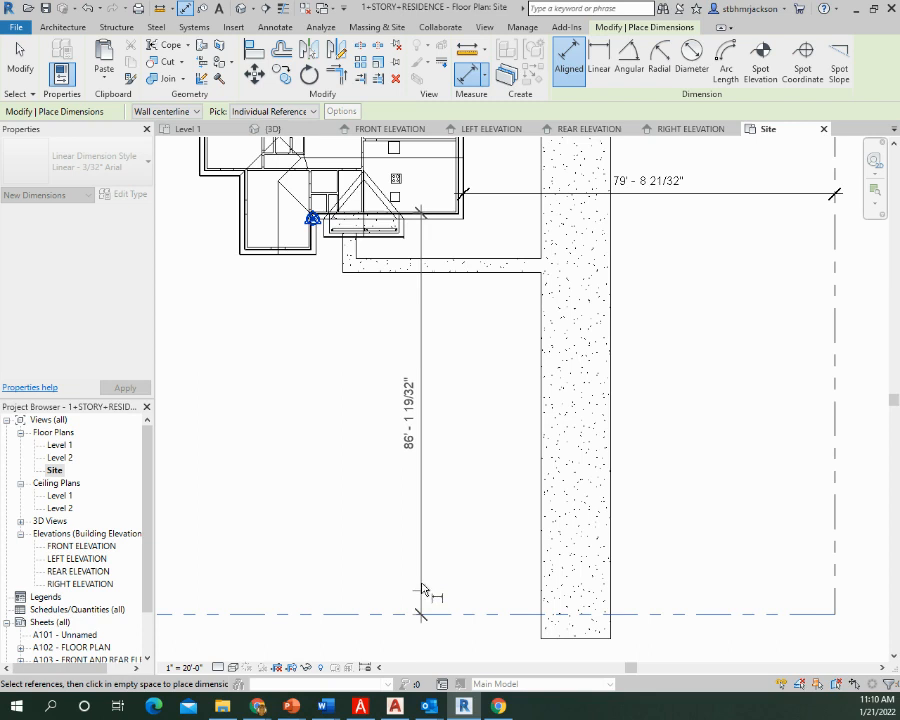
pyautogui.click(420, 528)
pyautogui.click(292, 256)
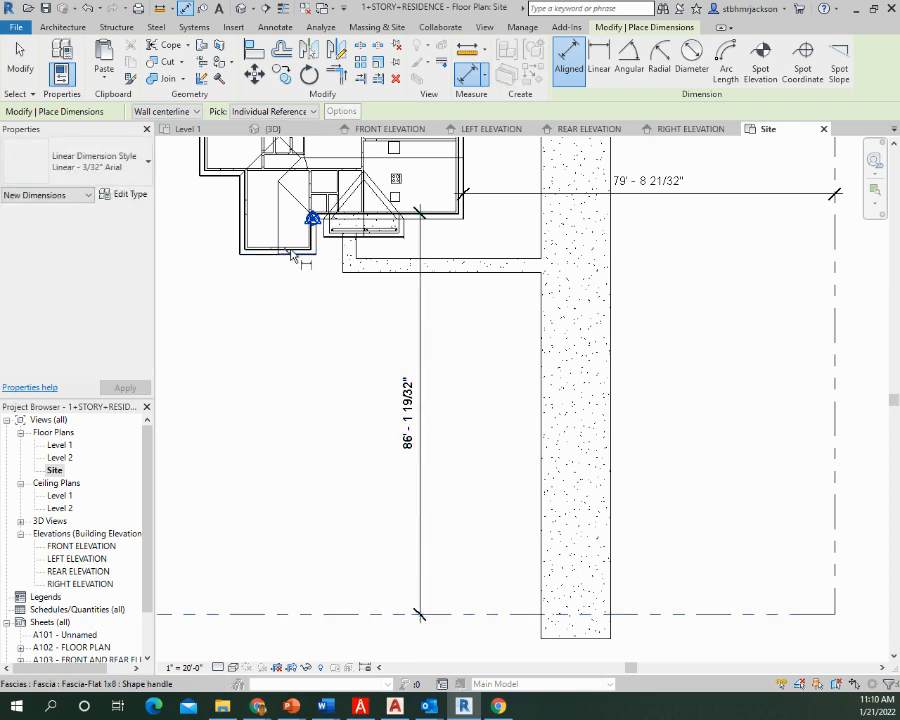
pyautogui.click(306, 615)
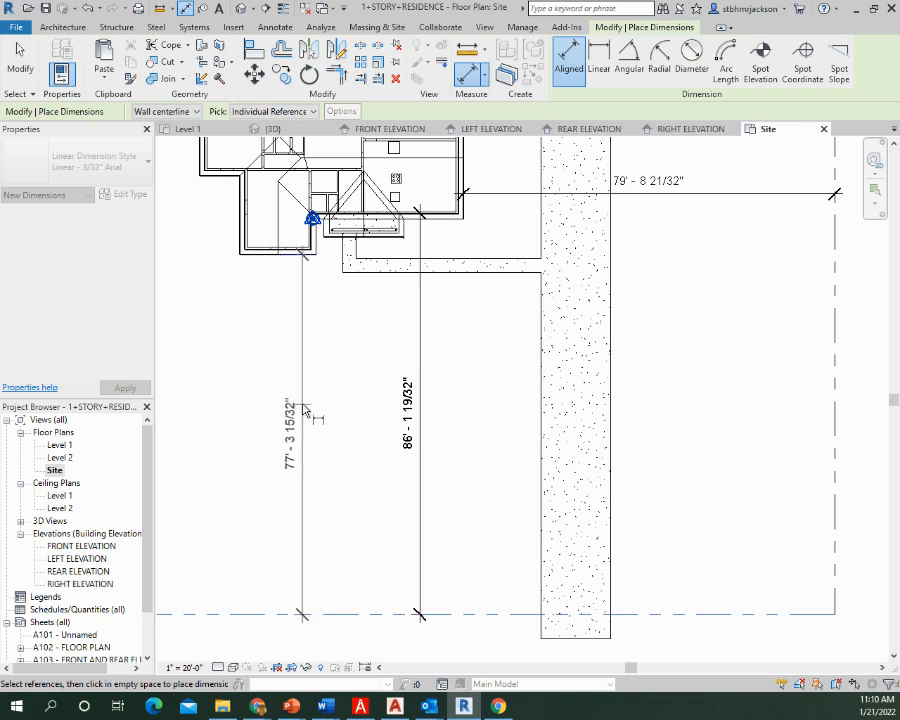
pyautogui.click(303, 245)
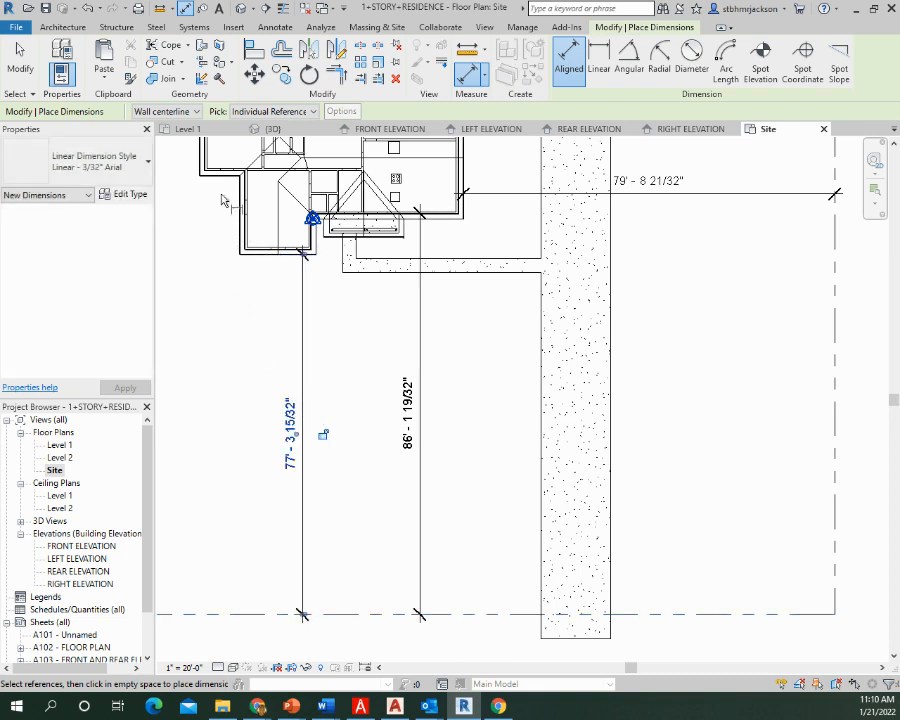
# Place an aligned dimension from the recessed front wall beside the front wing to the street-side property line
pyautogui.click(203, 285)
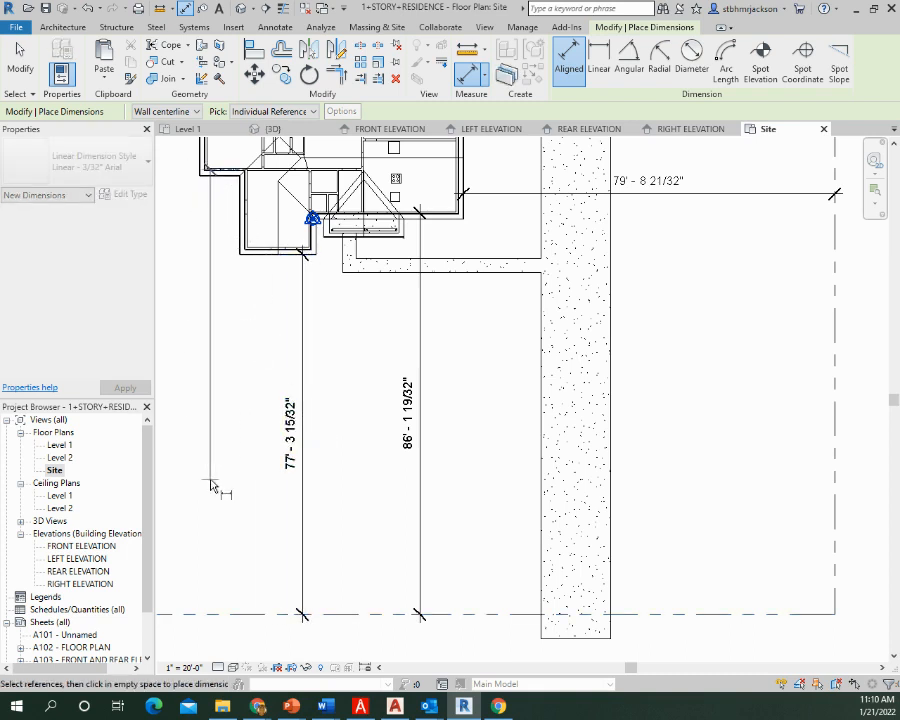
pyautogui.click(229, 613)
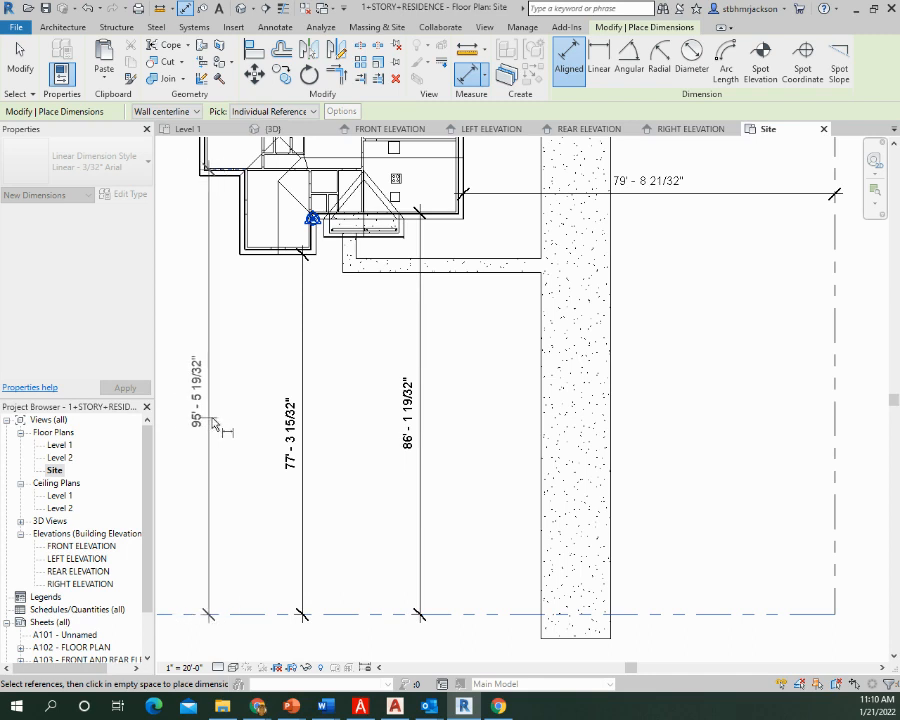
pyautogui.click(215, 410)
# Place an aligned dimension from the property line opposite the driveway side to the house's nearest exterior end wall
pyautogui.moveTo(283, 368); pyautogui.dragTo(375, 568, button='middle')
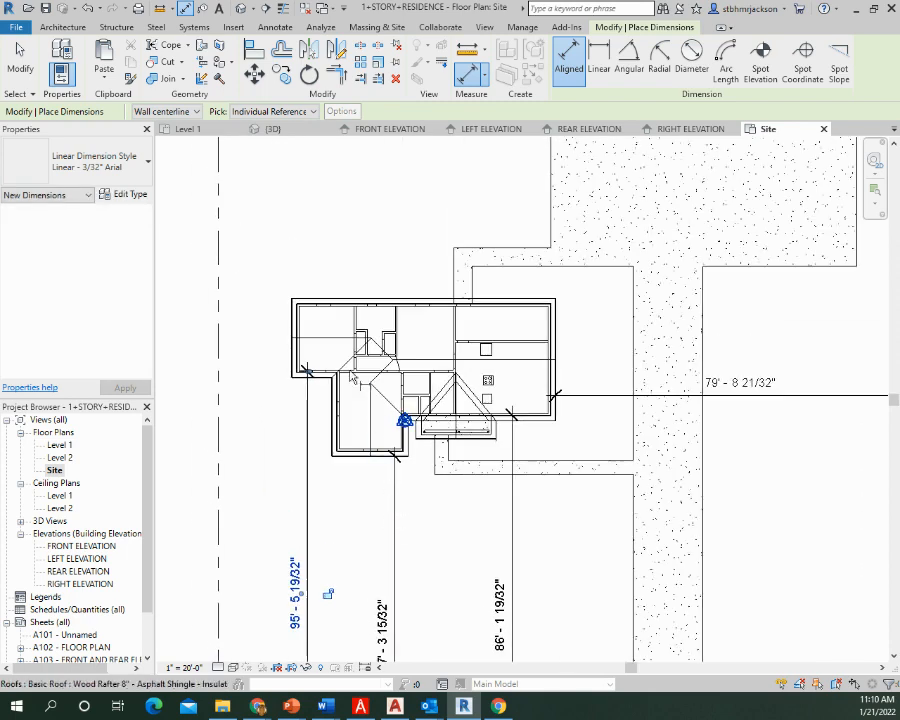
pyautogui.click(222, 337)
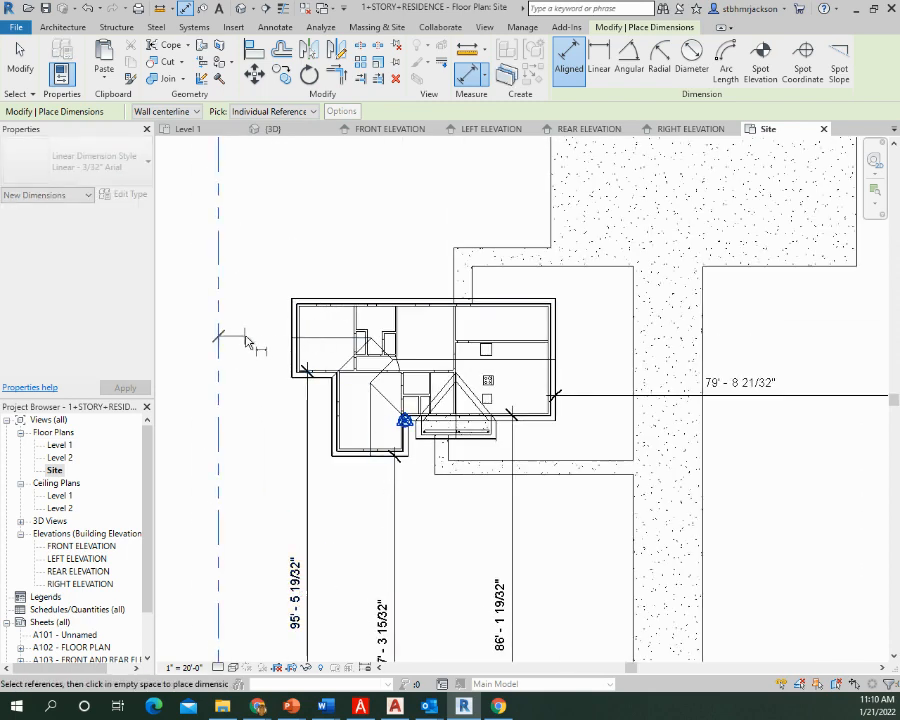
pyautogui.click(296, 335)
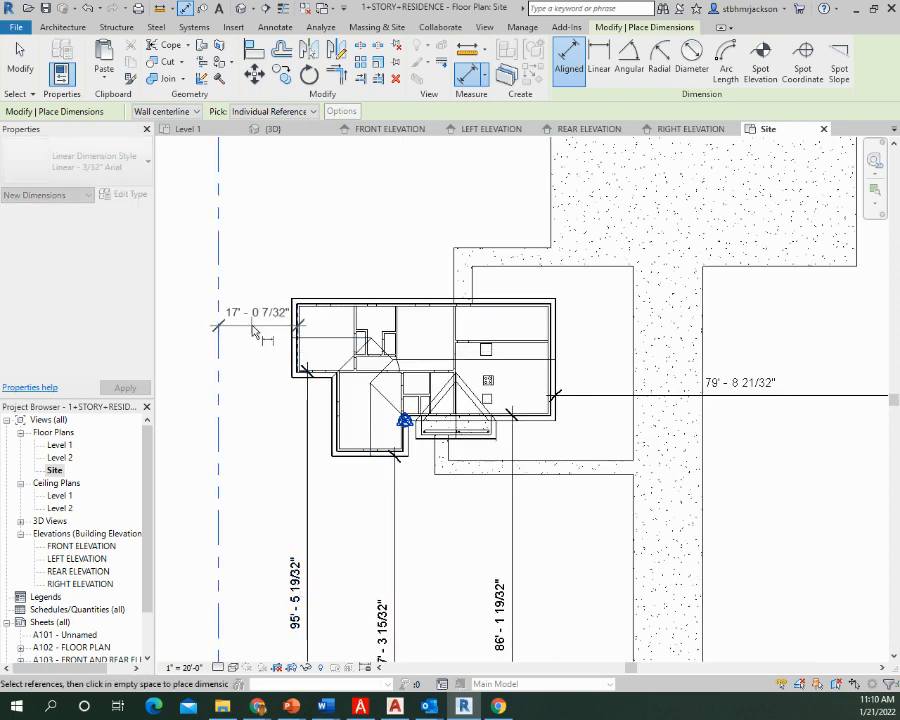
pyautogui.click(256, 340)
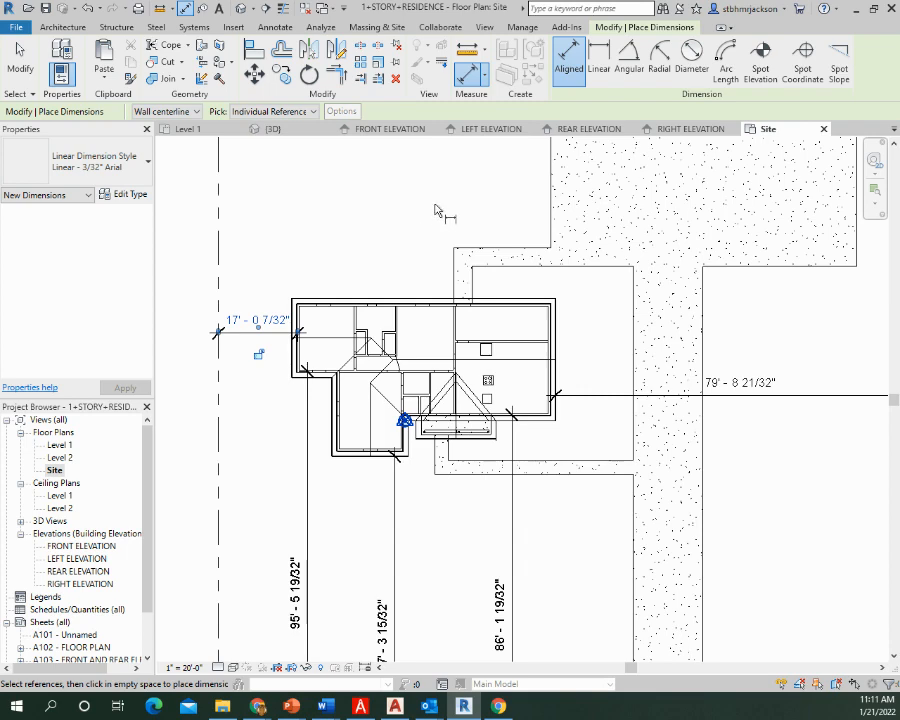
# Place an aligned dimension from the house's rear fascia edge to the garage's front roof edge, with the line over the rear walkway
pyautogui.moveTo(462, 204); pyautogui.dragTo(256, 420, button='middle')
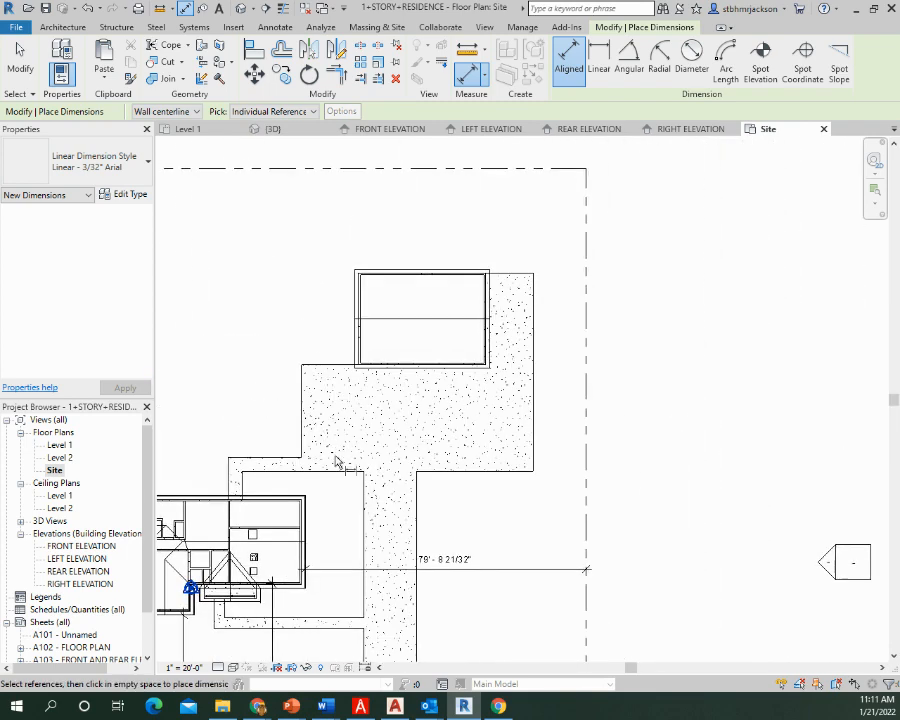
pyautogui.click(288, 497)
pyautogui.click(362, 371)
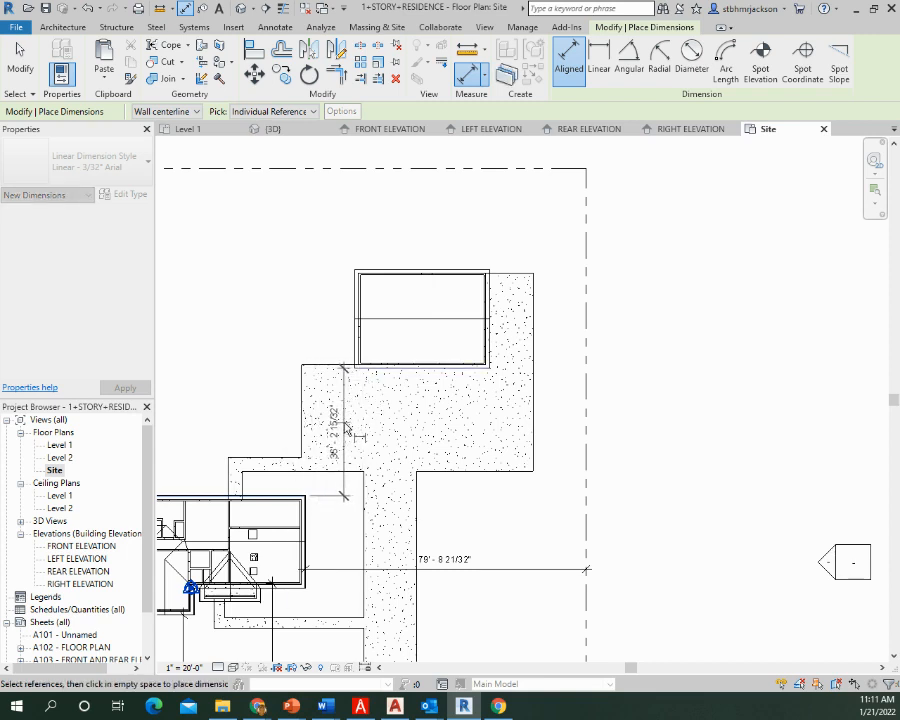
pyautogui.click(271, 425)
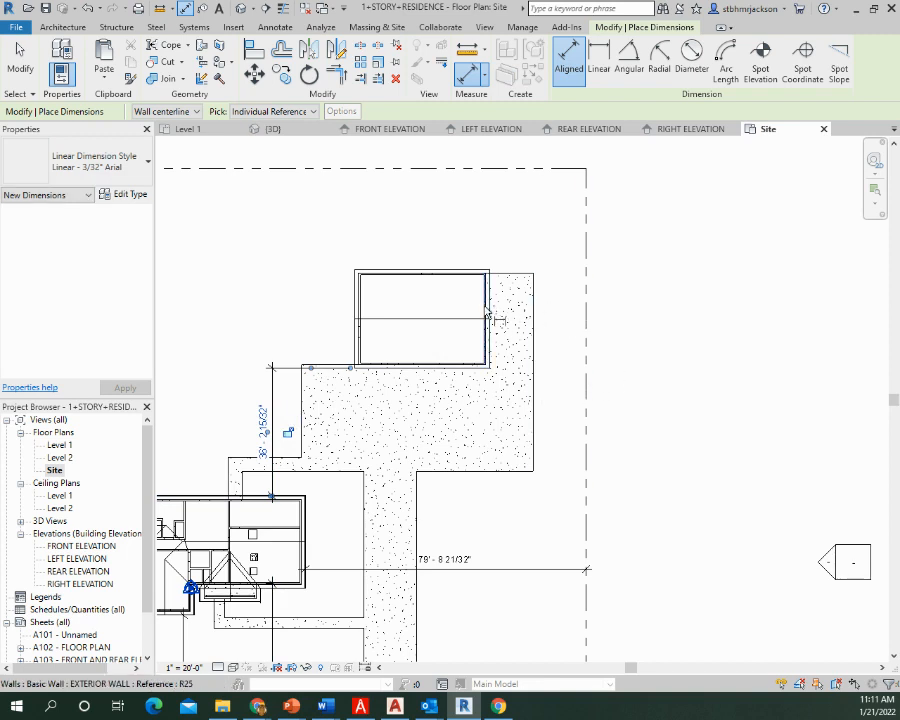
# Place an aligned dimension from the garage's outer side wall across the concrete strip to the side property line
pyautogui.scroll(2, 490, 318)
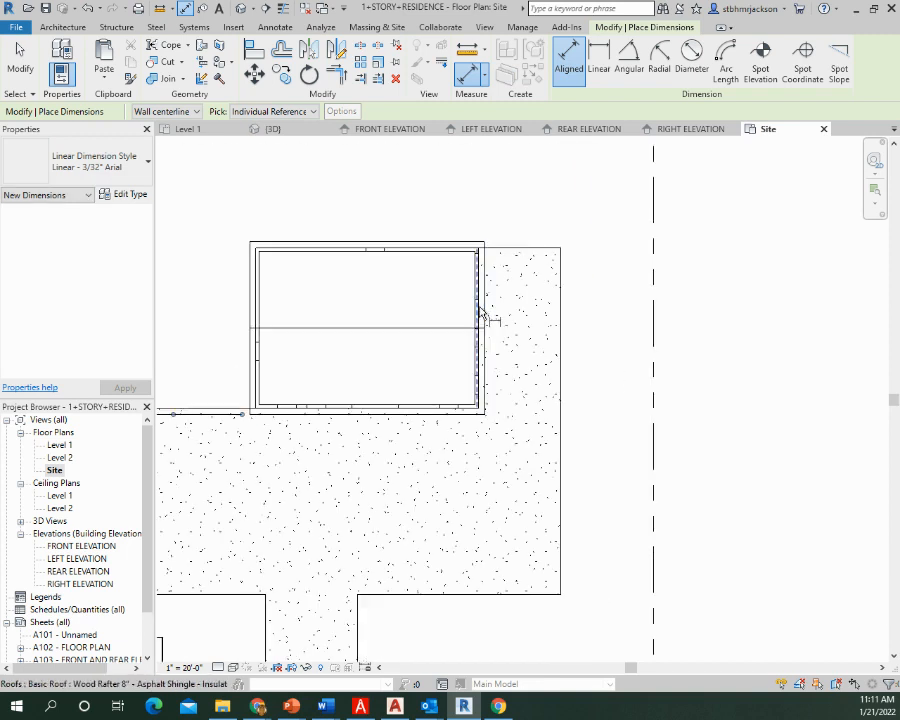
pyautogui.click(480, 318)
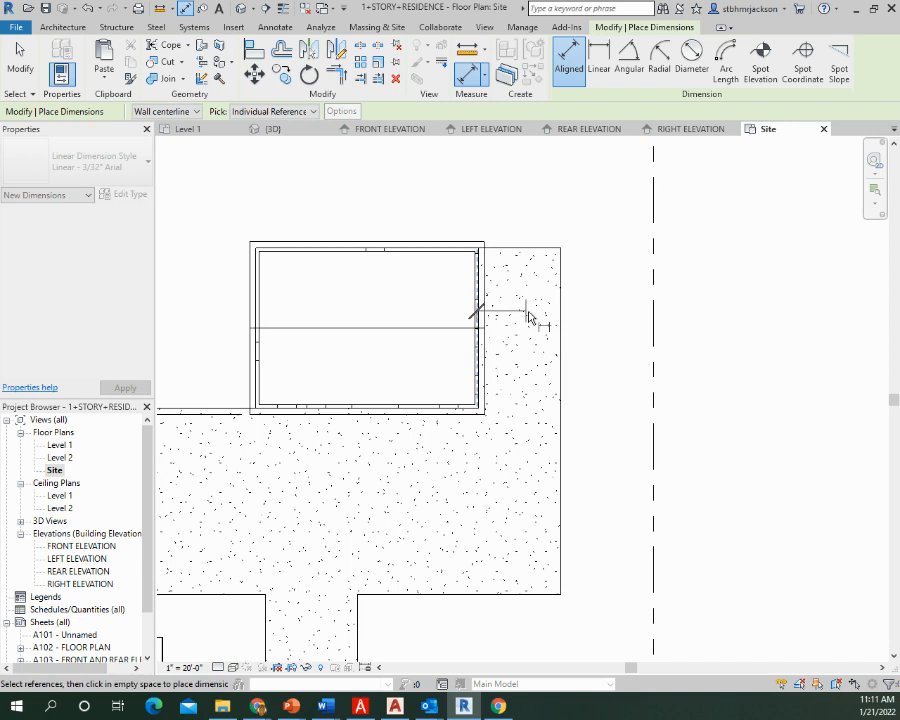
pyautogui.click(651, 320)
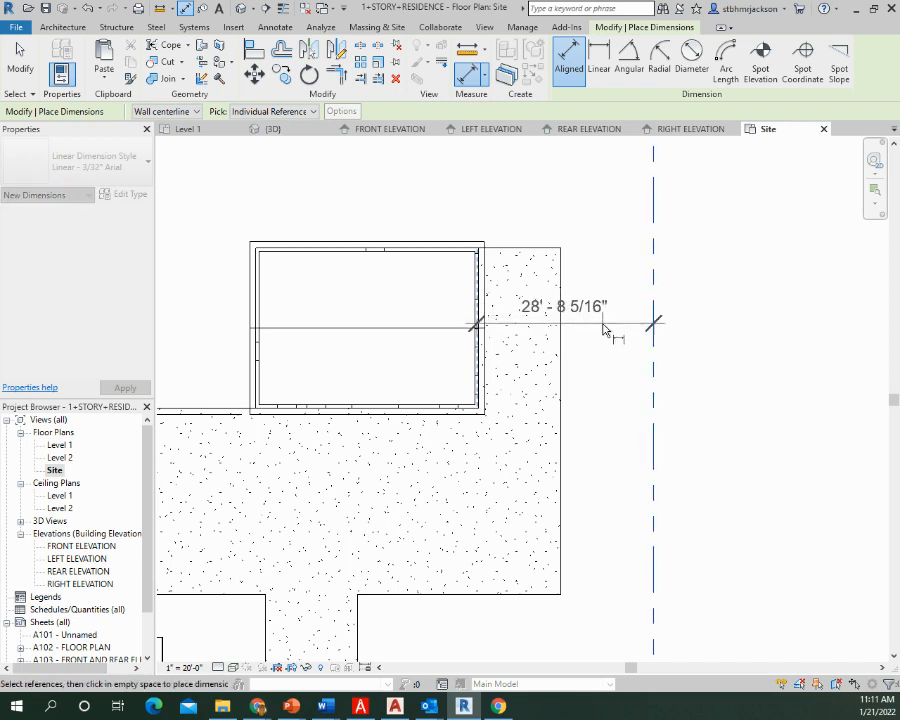
pyautogui.click(604, 332)
# Place an aligned dimension from the rear property line to the garage's rear exterior wall
pyautogui.moveTo(530, 237); pyautogui.dragTo(524, 389, button='middle')
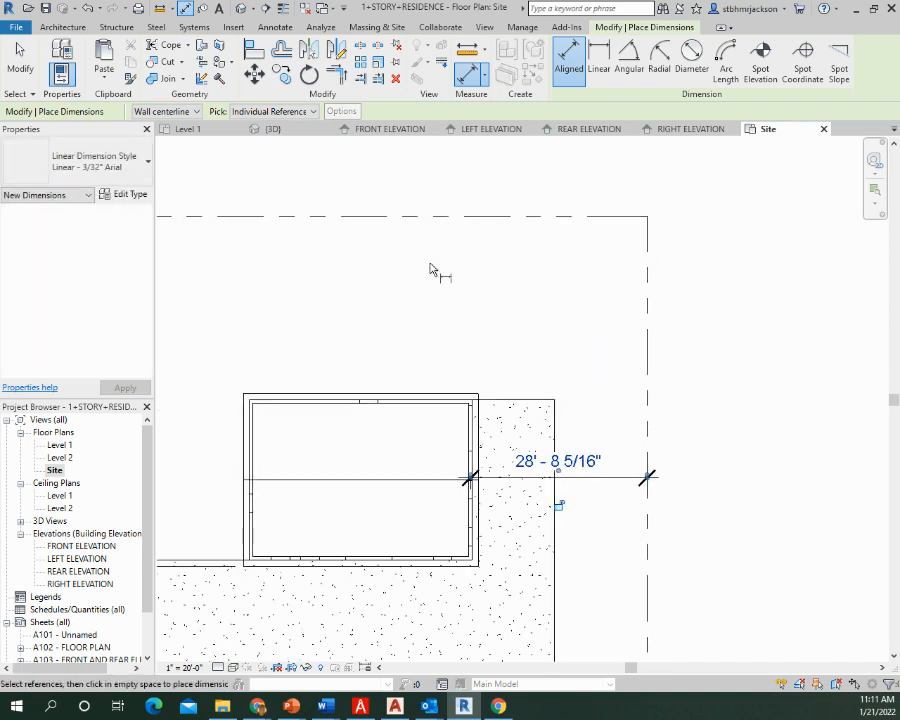
pyautogui.click(408, 217)
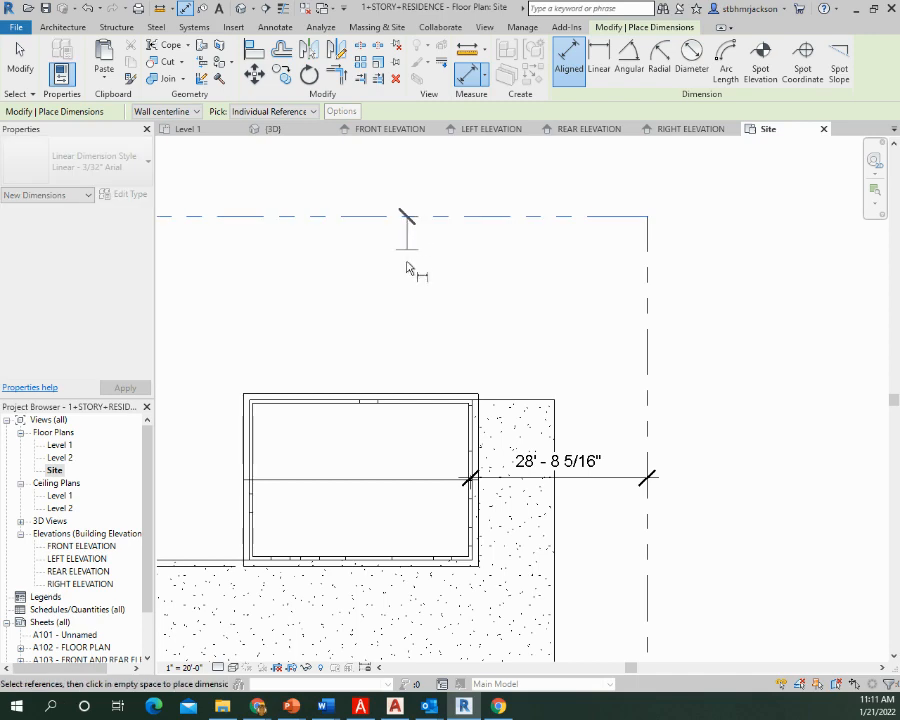
pyautogui.click(407, 401)
pyautogui.click(407, 331)
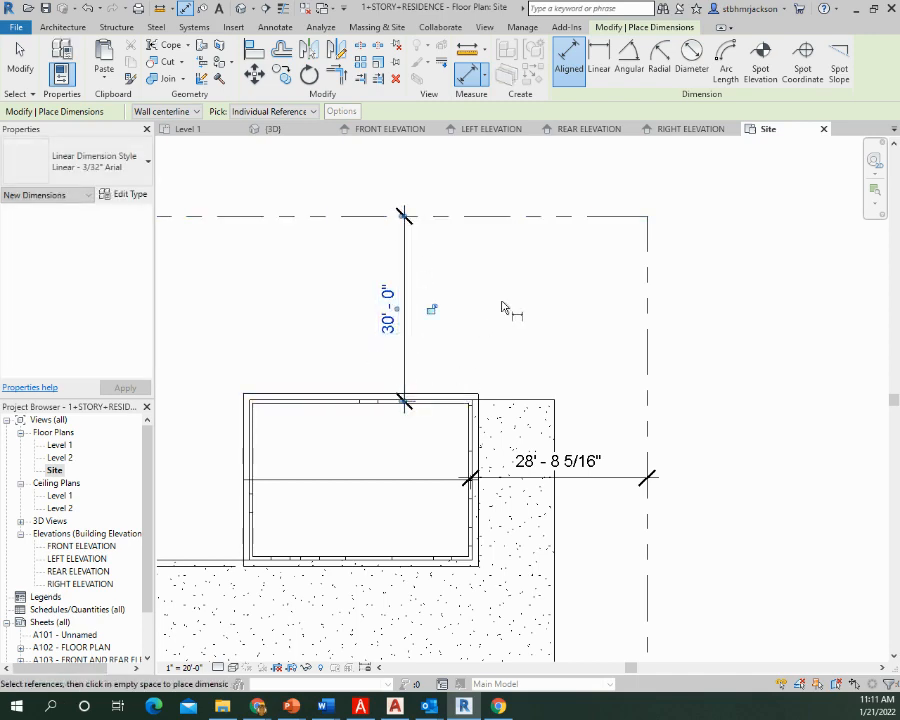
# Dimension the width of the driveway's long straight run between the front walkway and the street
pyautogui.scroll(-2, 500, 305)
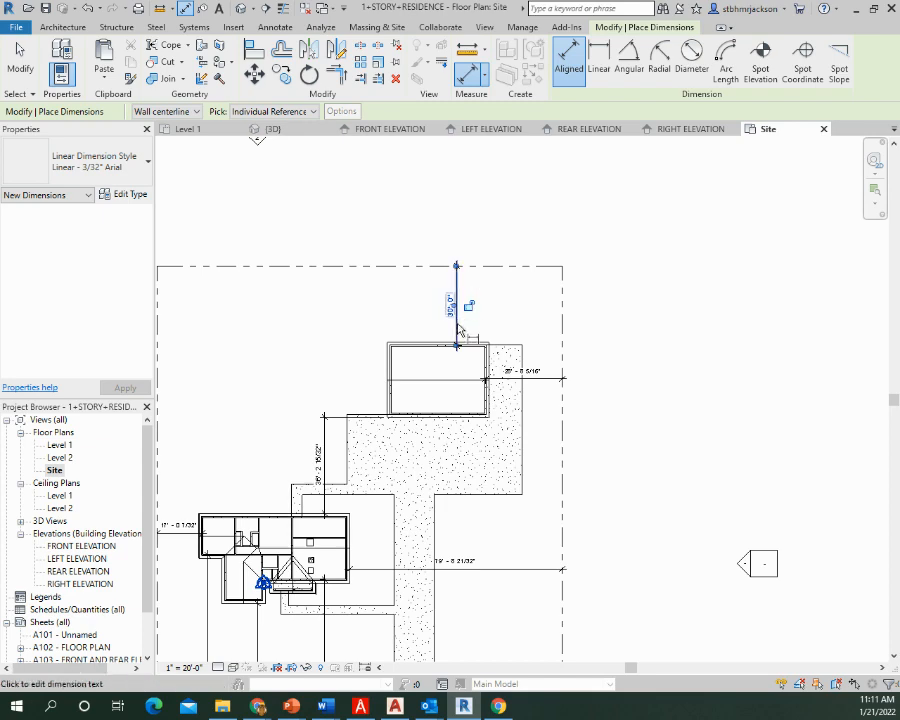
pyautogui.moveTo(497, 583); pyautogui.dragTo(596, 292, button='middle')
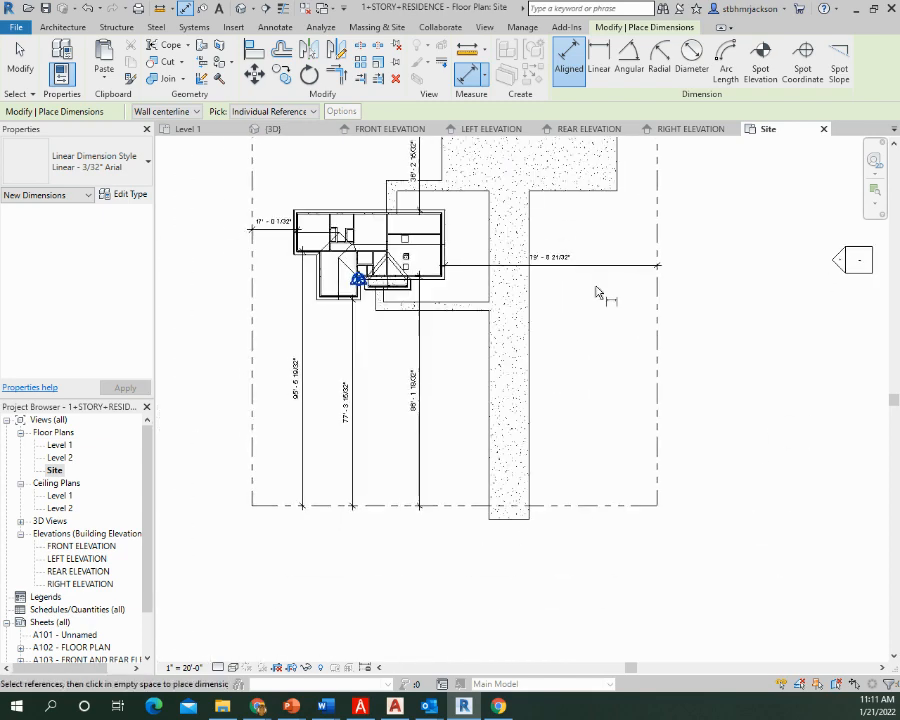
pyautogui.moveTo(527, 361); pyautogui.dragTo(521, 580, button='middle')
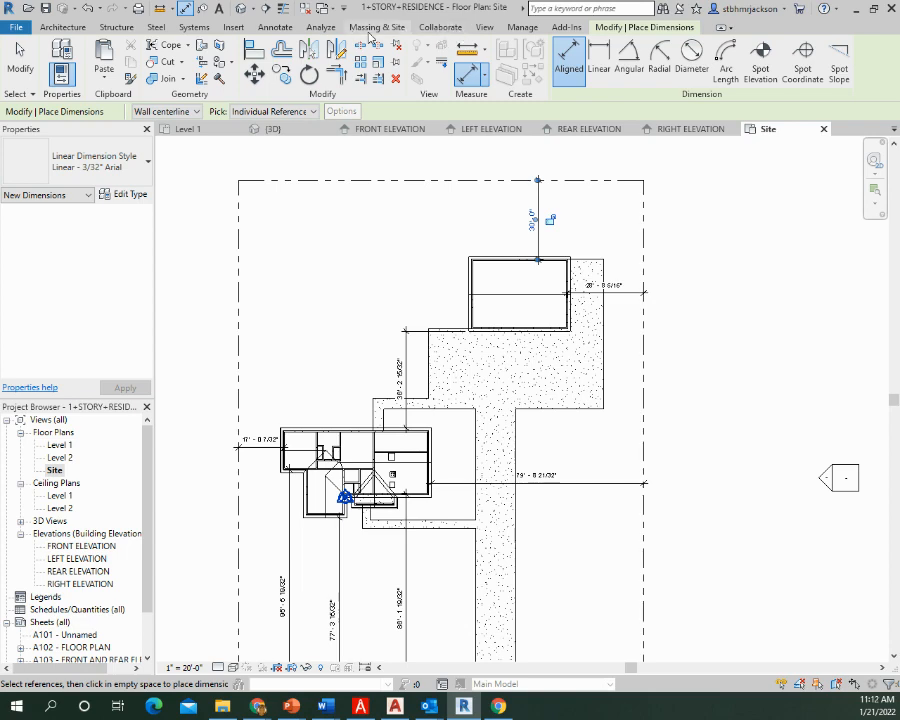
pyautogui.moveTo(510, 454)
pyautogui.mouseDown(button='middle')
pyautogui.moveTo(512, 226)
pyautogui.moveTo(478, 155)
pyautogui.moveTo(452, 398)
pyautogui.mouseUp(button='middle')
pyautogui.click(440, 352)
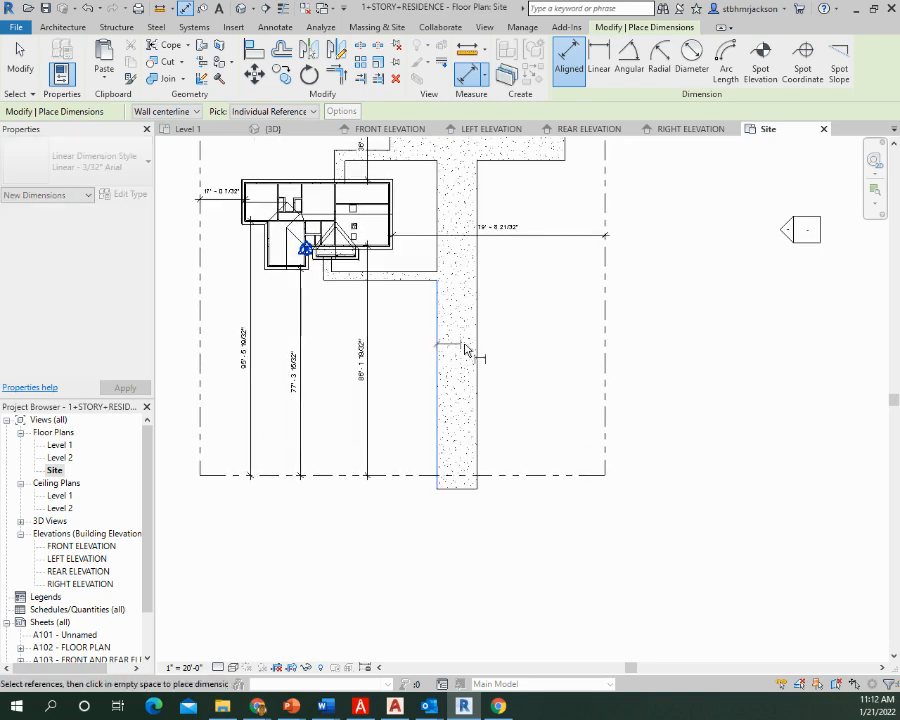
pyautogui.click(477, 349)
pyautogui.click(458, 352)
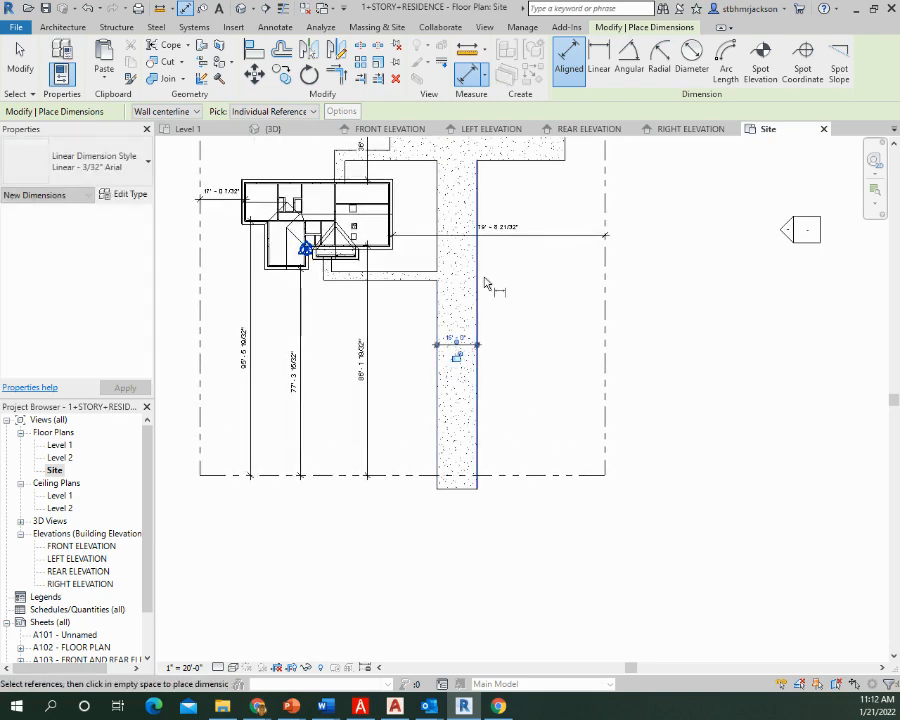
# Dimension the driveway apron's depth from its street-facing edge to the garage's front roof edge
pyautogui.moveTo(497, 252); pyautogui.dragTo(486, 347, button='middle')
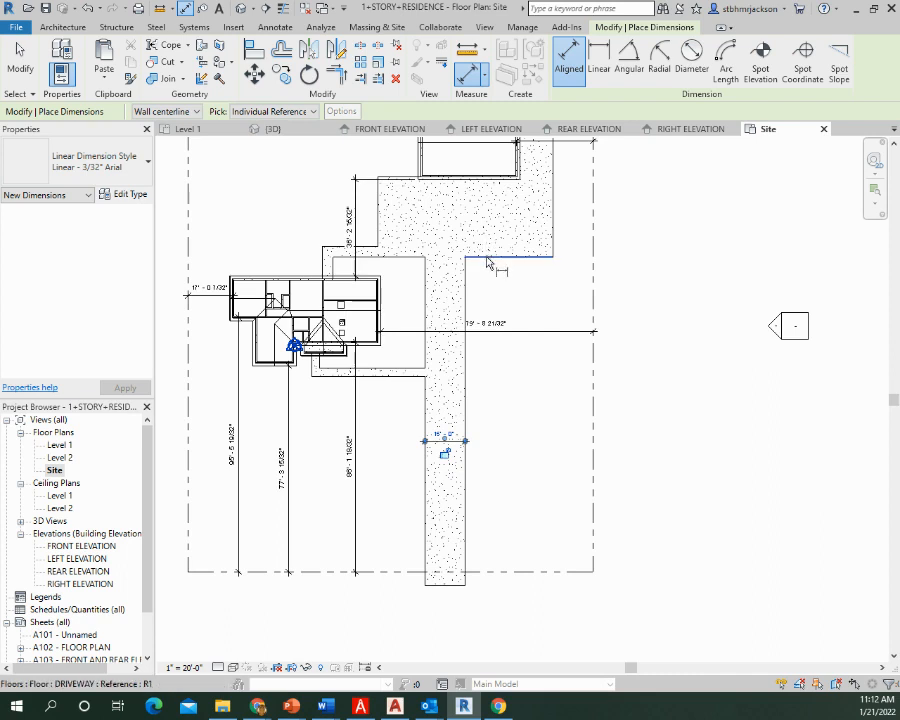
pyautogui.click(487, 261)
pyautogui.click(488, 179)
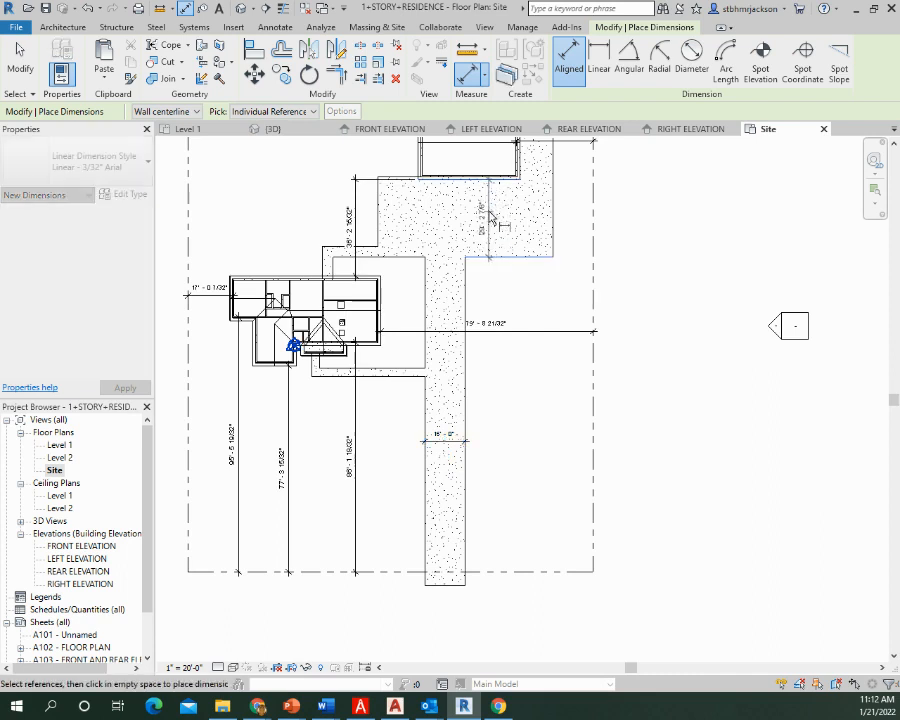
pyautogui.click(527, 221)
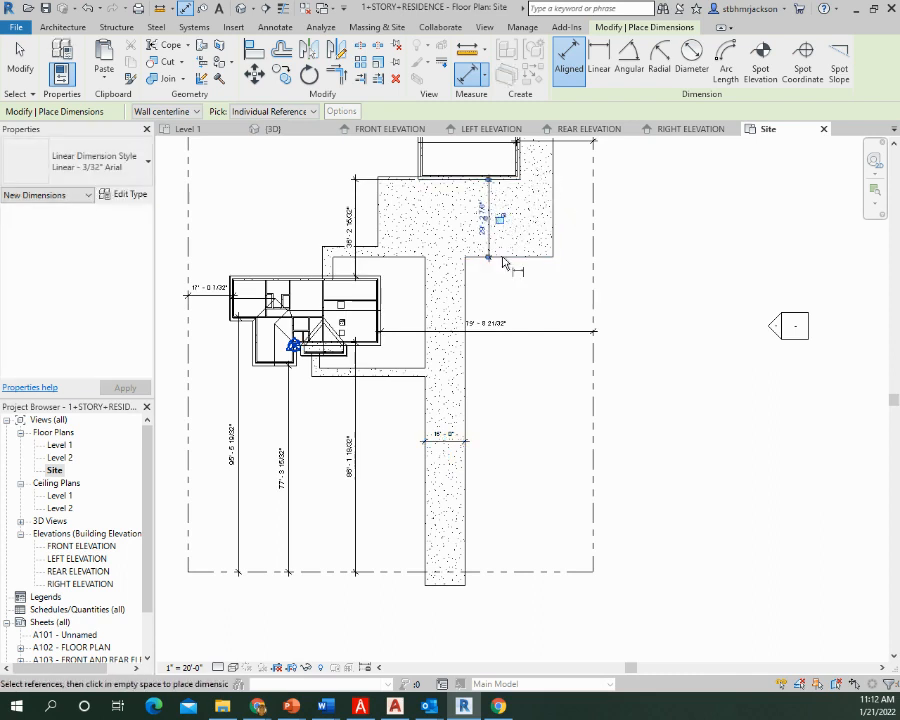
# Dimension the width of the front walkway between the porch and the driveway
pyautogui.scroll(5, 390, 378)
pyautogui.click(383, 375)
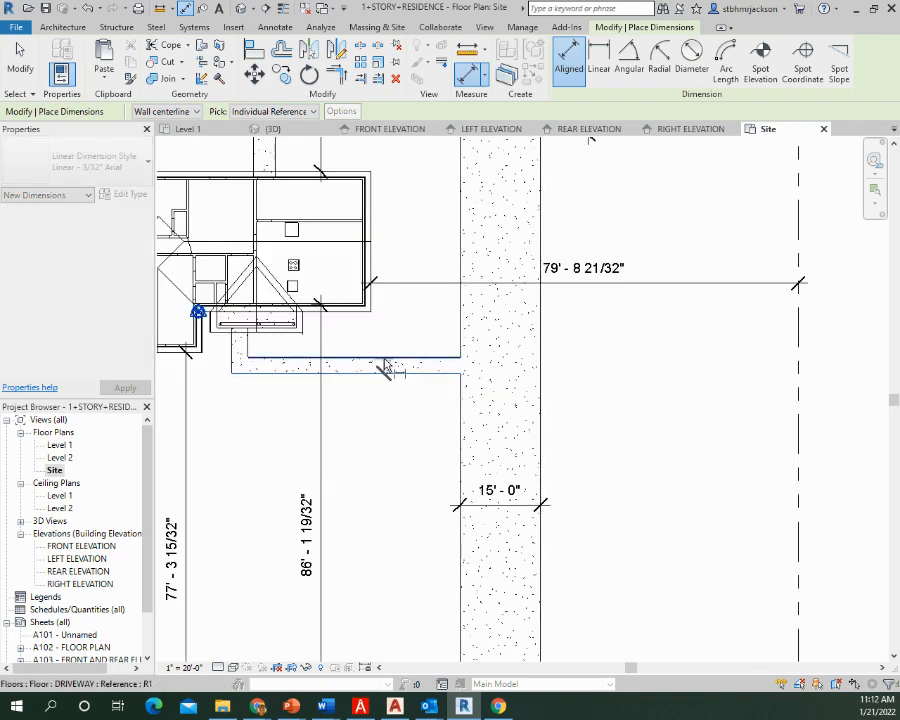
pyautogui.click(385, 362)
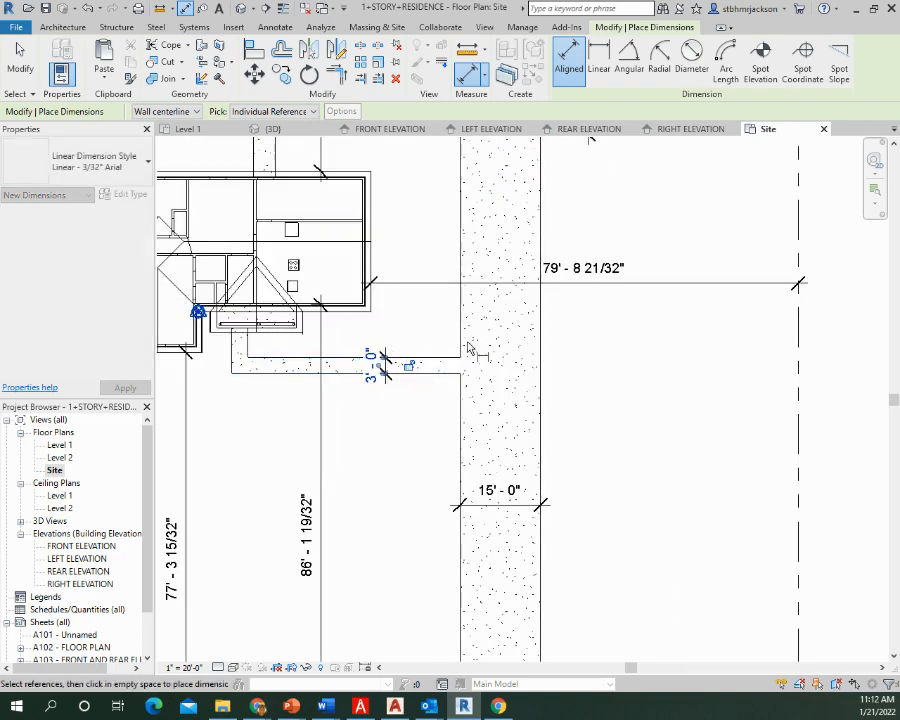
pyautogui.moveTo(320, 356); pyautogui.dragTo(513, 384, button='middle')
pyautogui.scroll(-2, 513, 384)
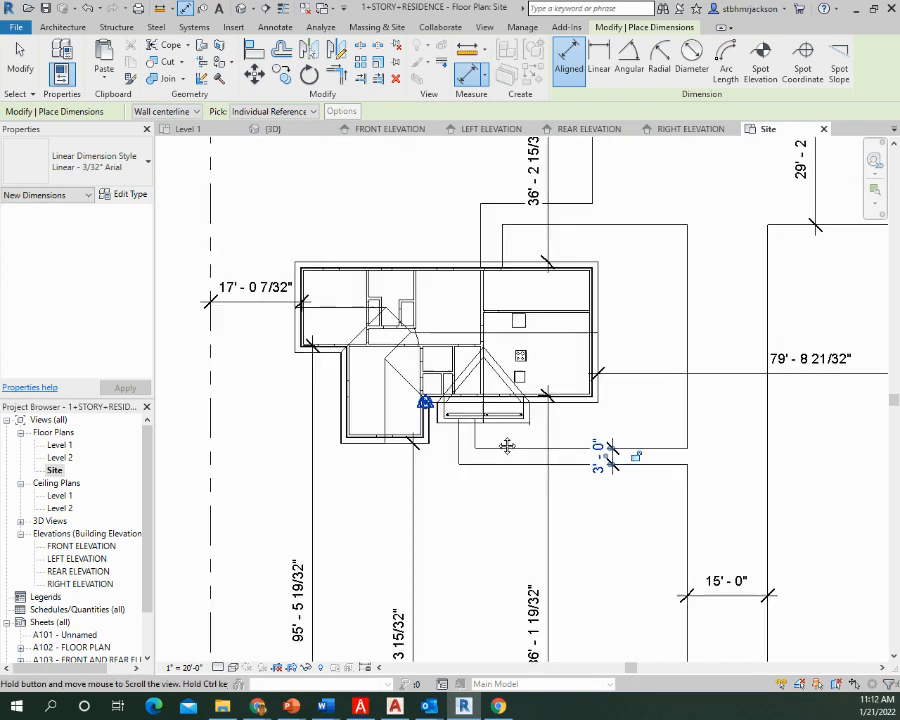
pyautogui.scroll(-1, 403, 205)
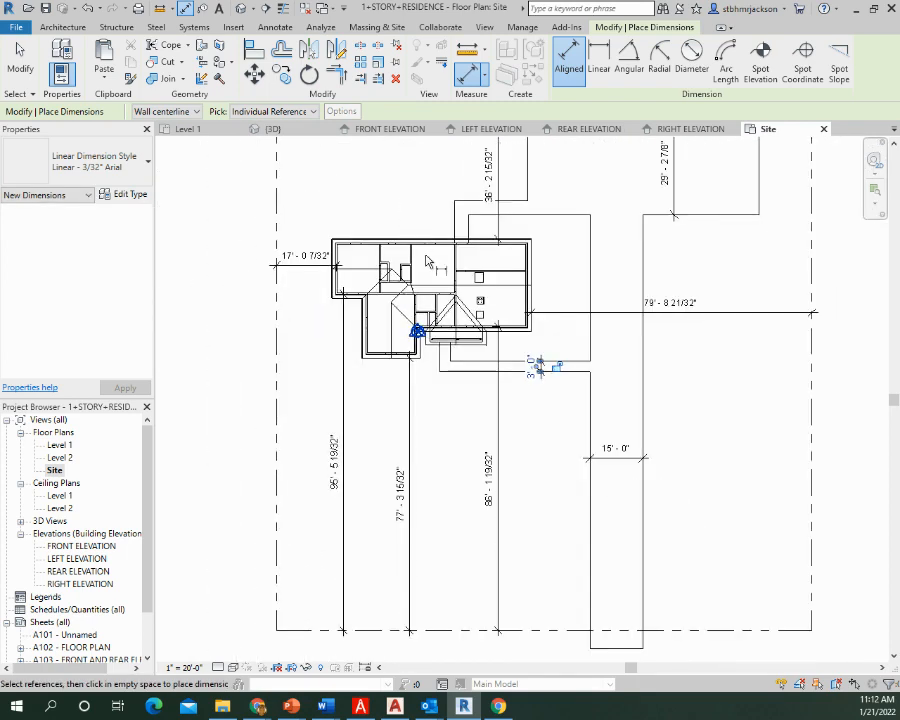
pyautogui.scroll(-2, 560, 359)
pyautogui.moveTo(577, 383); pyautogui.dragTo(441, 435, button='middle')
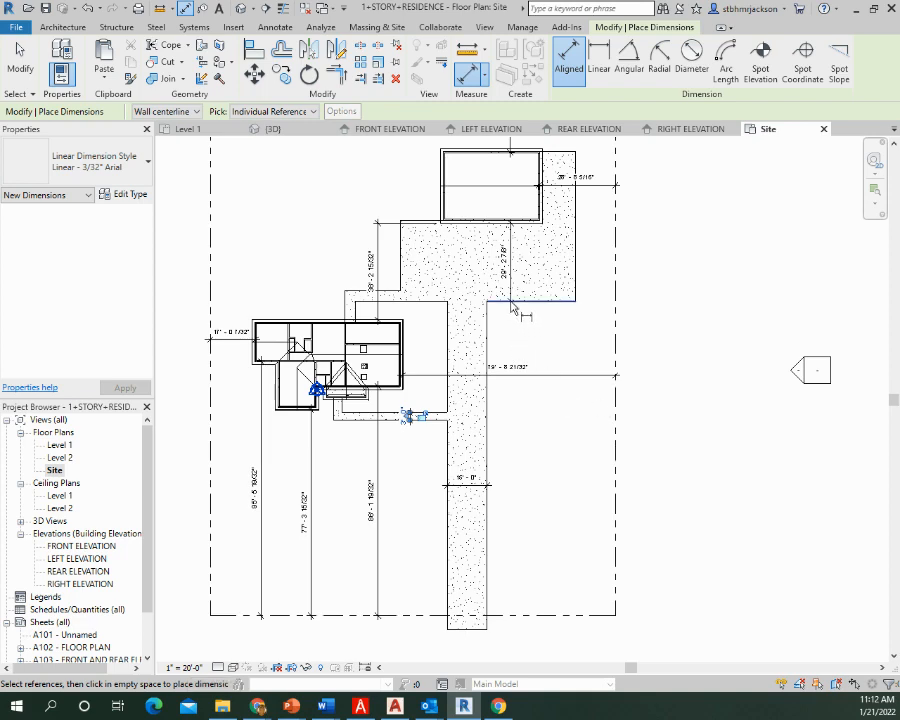
pyautogui.moveTo(514, 358); pyautogui.dragTo(505, 432, button='middle')
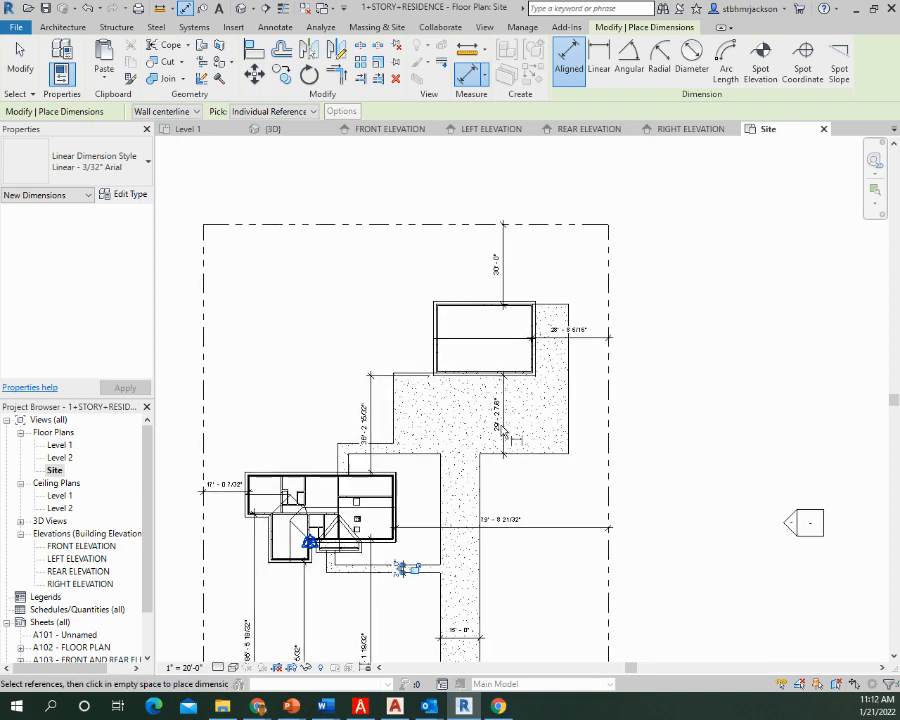
pyautogui.click(358, 225)
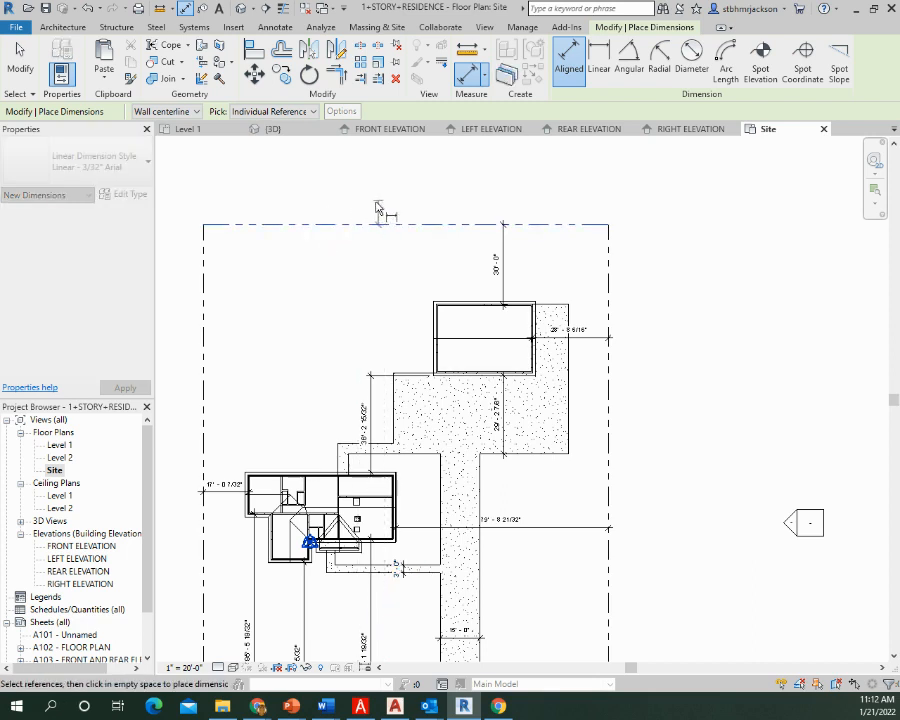
pyautogui.press('Escape')
pyautogui.press('Escape')
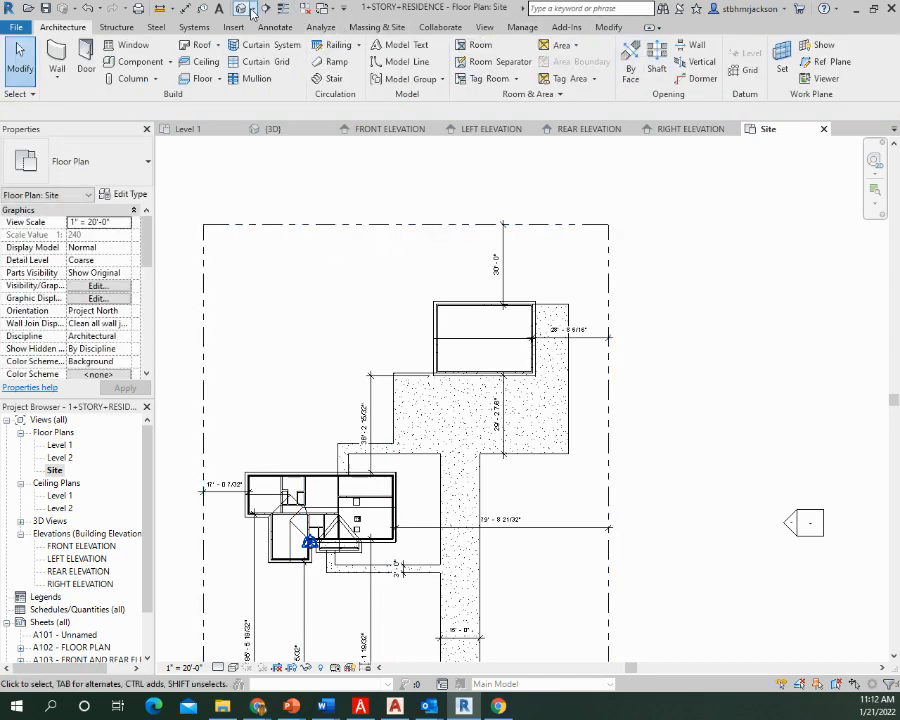
# Place an aligned dimension between the two side property lines, just beyond the rear property line
pyautogui.click(186, 9)
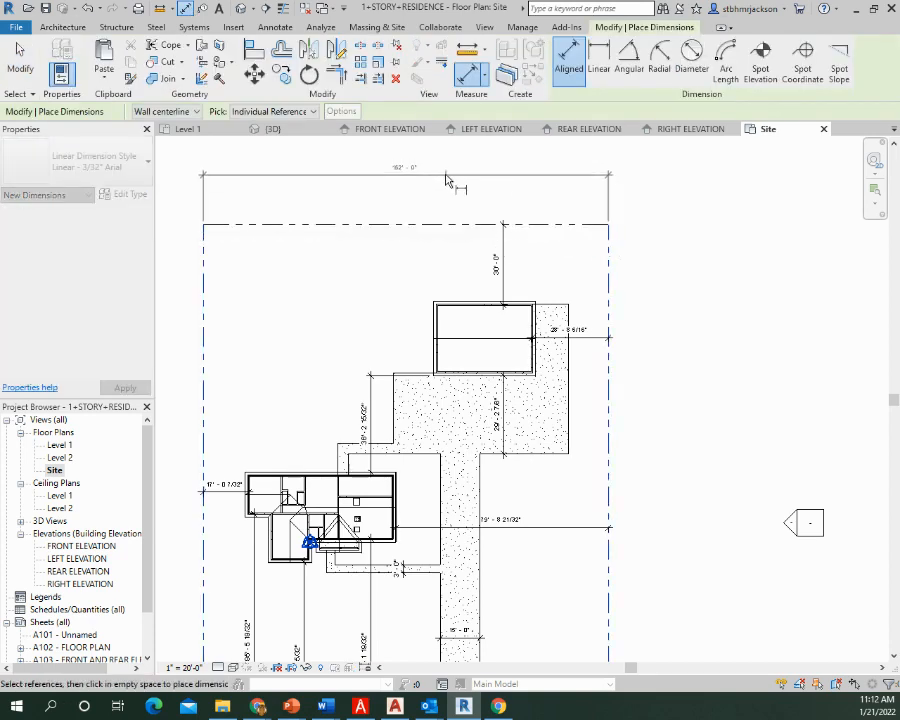
pyautogui.click(440, 176)
pyautogui.scroll(5, 430, 190)
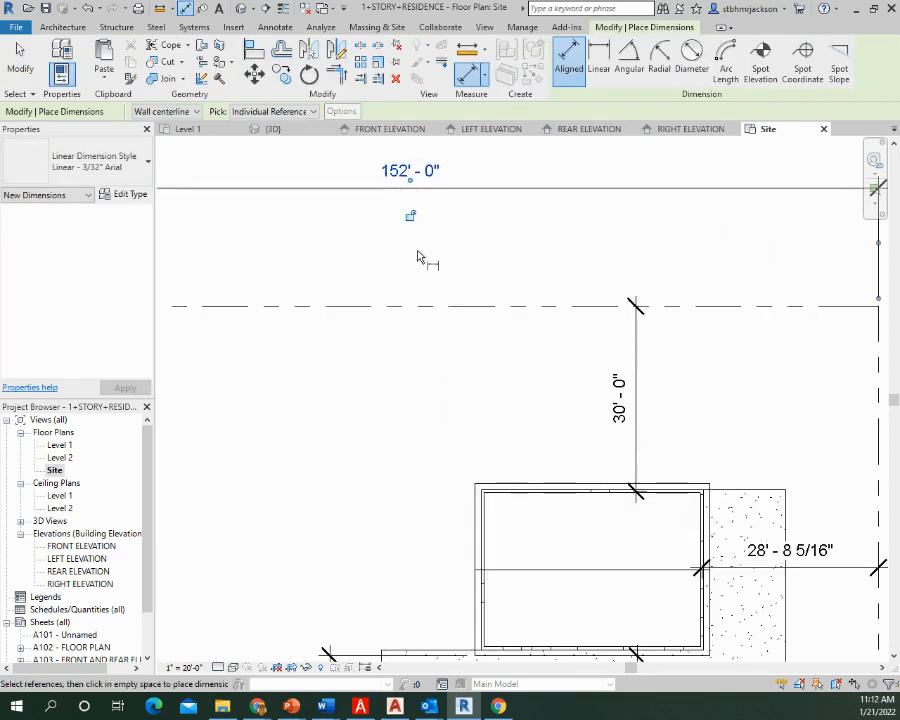
pyautogui.moveTo(418, 252); pyautogui.dragTo(511, 238, button='middle')
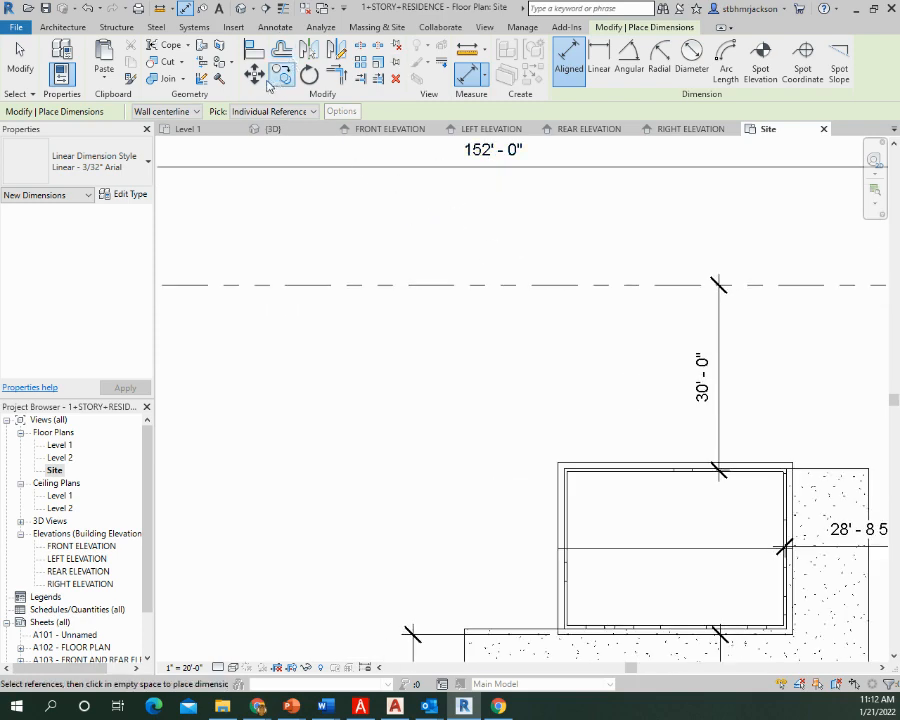
# Add the text note "152.00 DUE EAST" above the rear property line
pyautogui.press('Escape')
pyautogui.press('Escape')
pyautogui.press('t')
pyautogui.press('x')
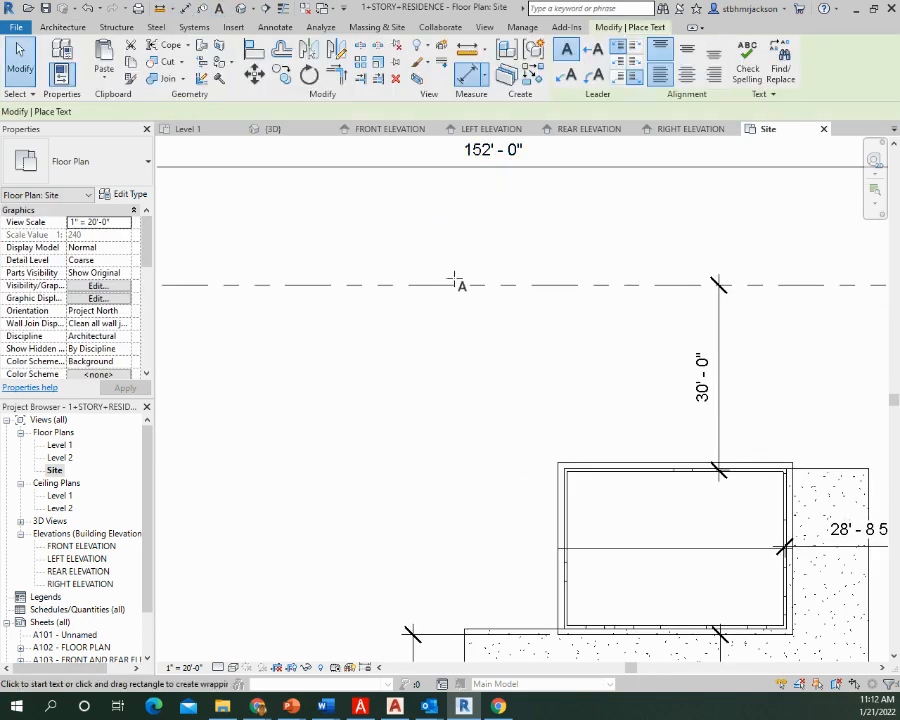
pyautogui.moveTo(462, 284); pyautogui.dragTo(645, 248)
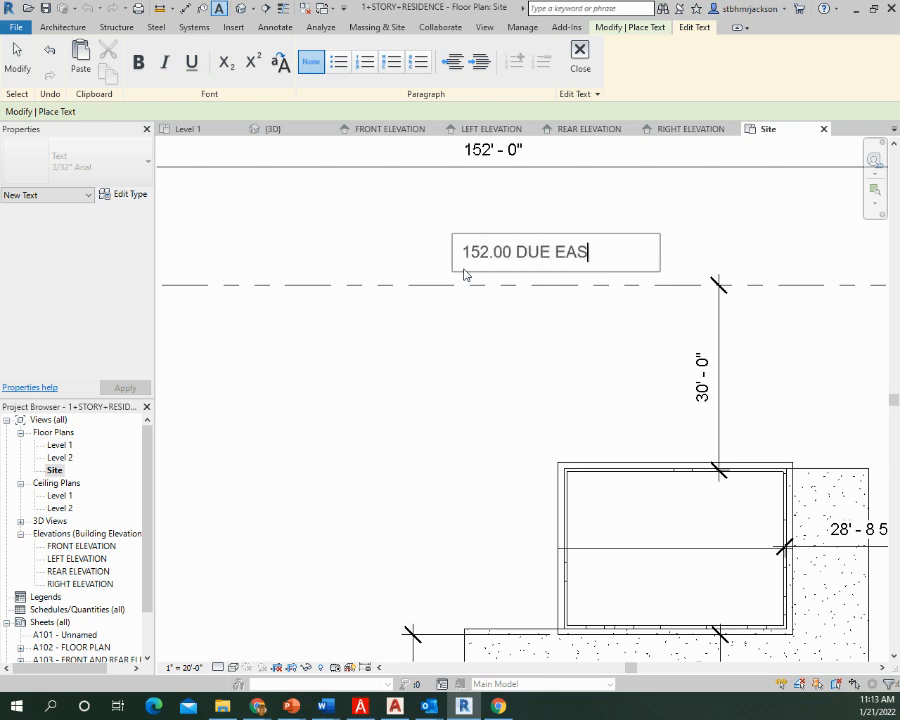
pyautogui.click(617, 220)
pyautogui.press('Escape')
pyautogui.press('Escape')
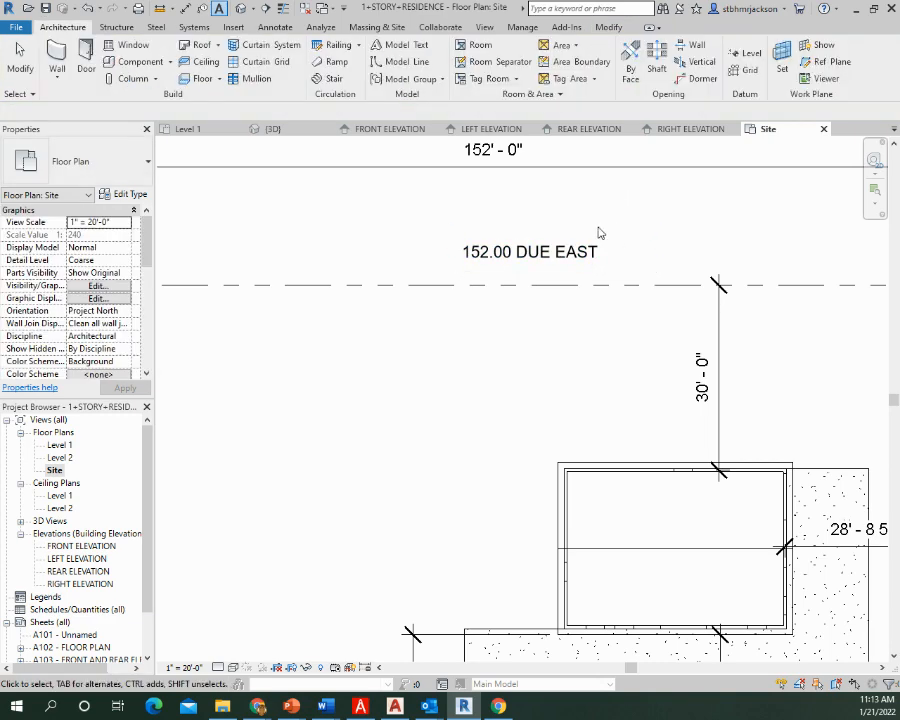
# Move the "152.00 DUE EAST" note down close to the rear property line and delete the overall lot-width dimension
pyautogui.moveTo(561, 258); pyautogui.dragTo(562, 277)
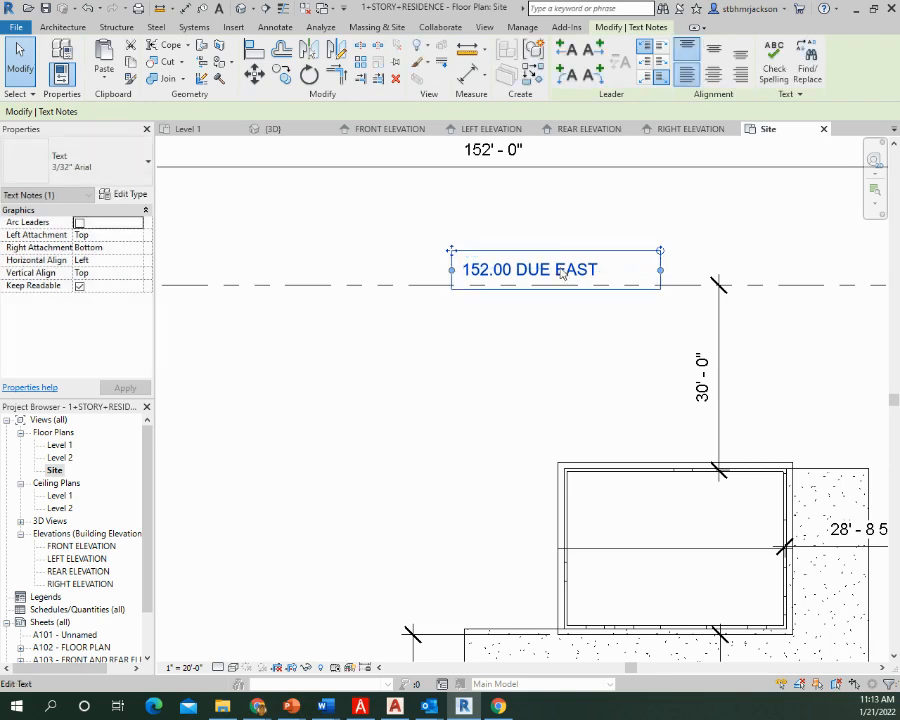
pyautogui.click(529, 167)
pyautogui.press('Delete')
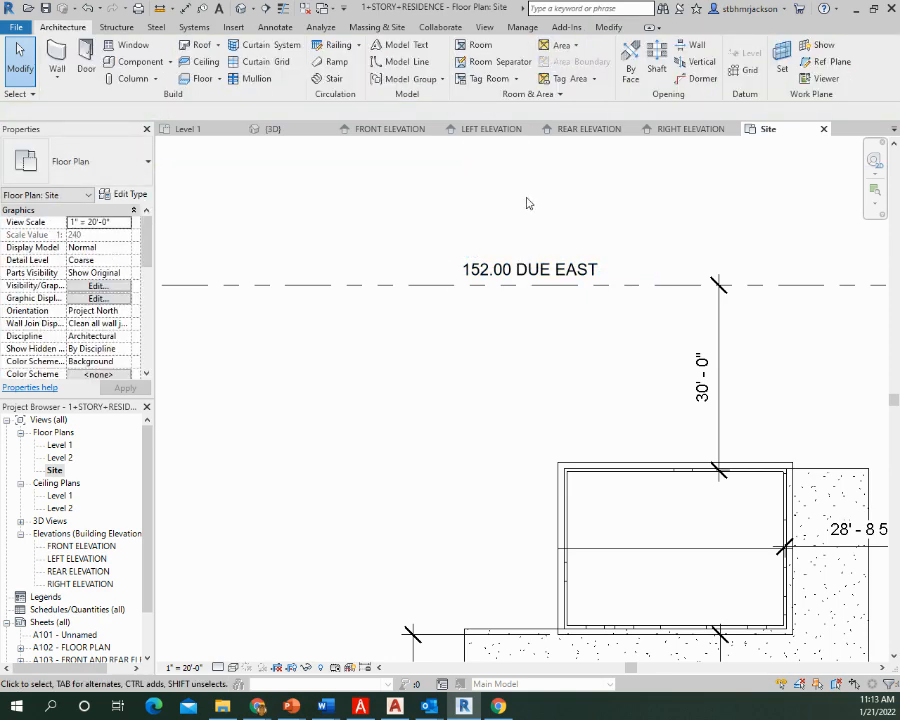
# Place an aligned dimension from the front to the rear property line, outside the side property line nearest the house
pyautogui.scroll(-4, 537, 290)
pyautogui.moveTo(585, 448); pyautogui.dragTo(755, 135, button='middle')
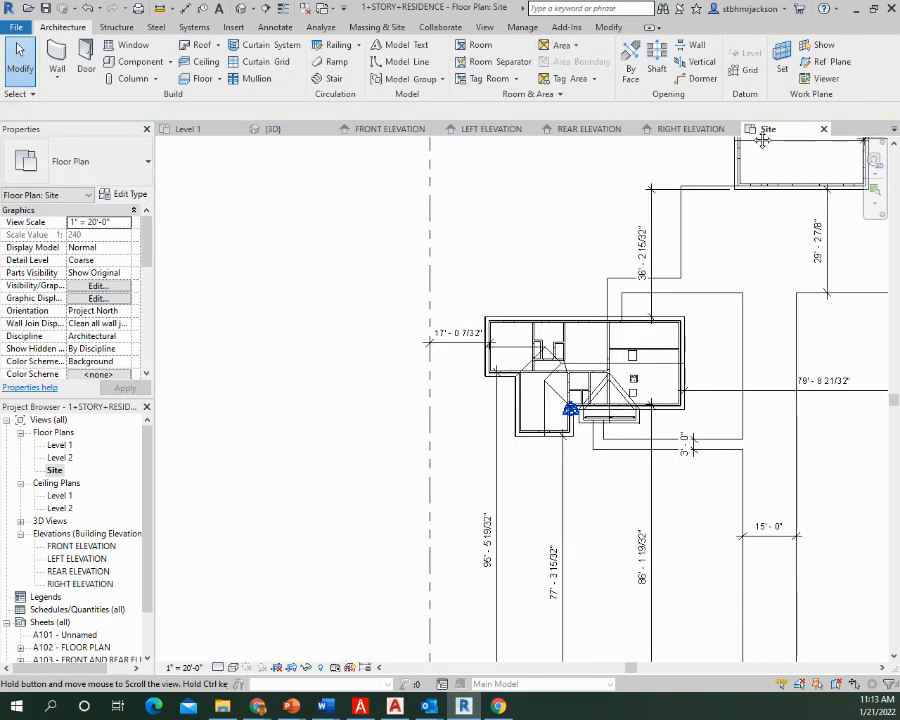
pyautogui.moveTo(503, 426)
pyautogui.mouseDown(button='middle')
pyautogui.moveTo(503, 268)
pyautogui.moveTo(455, 352)
pyautogui.mouseUp(button='middle')
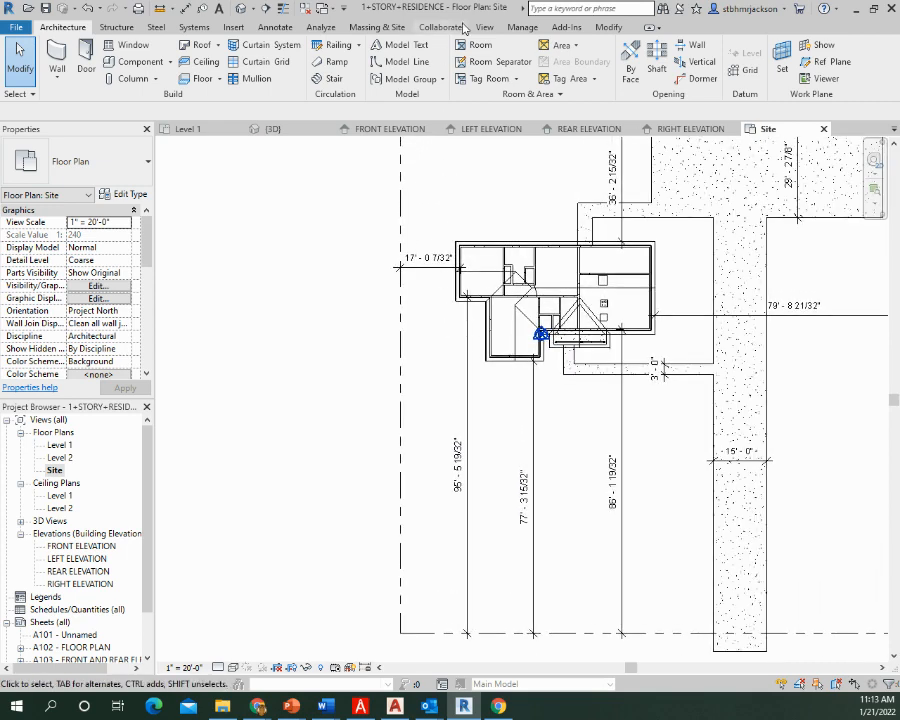
pyautogui.click(185, 8)
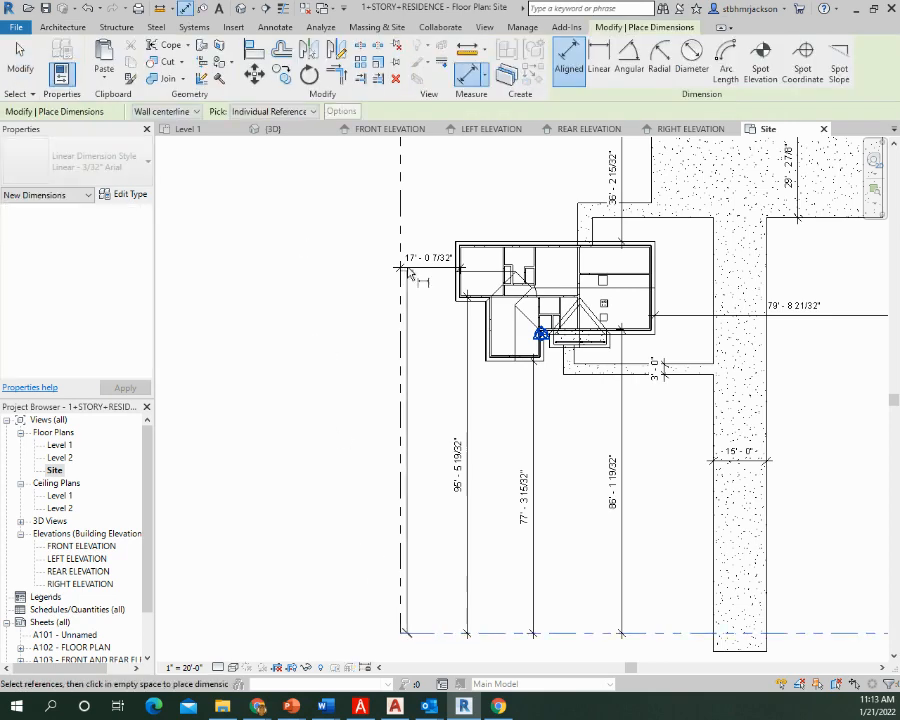
pyautogui.moveTo(412, 266); pyautogui.dragTo(396, 496, button='middle')
pyautogui.moveTo(406, 232); pyautogui.dragTo(396, 337, button='middle')
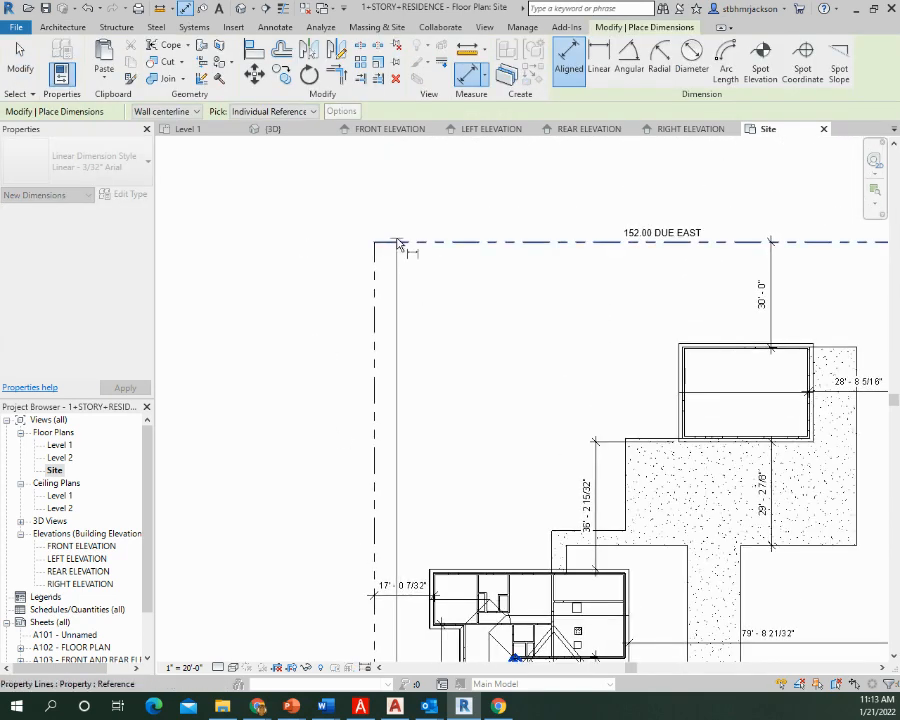
pyautogui.click(310, 406)
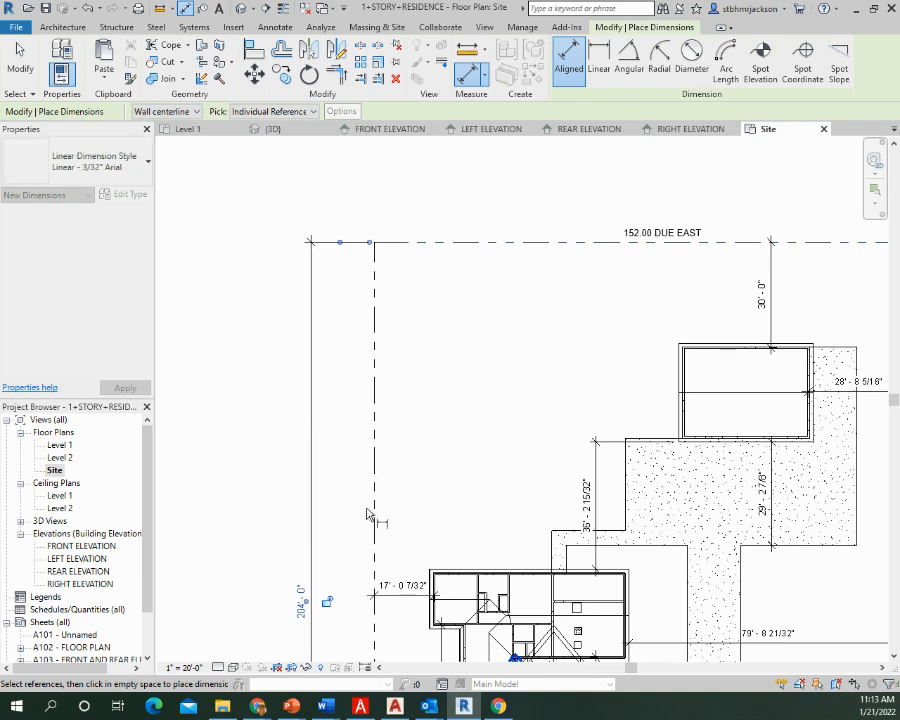
# Add the text note "204.00 DUE NORTH" across the side property line near the house
pyautogui.moveTo(377, 499); pyautogui.dragTo(410, 150, button='middle')
pyautogui.scroll(3, 358, 257)
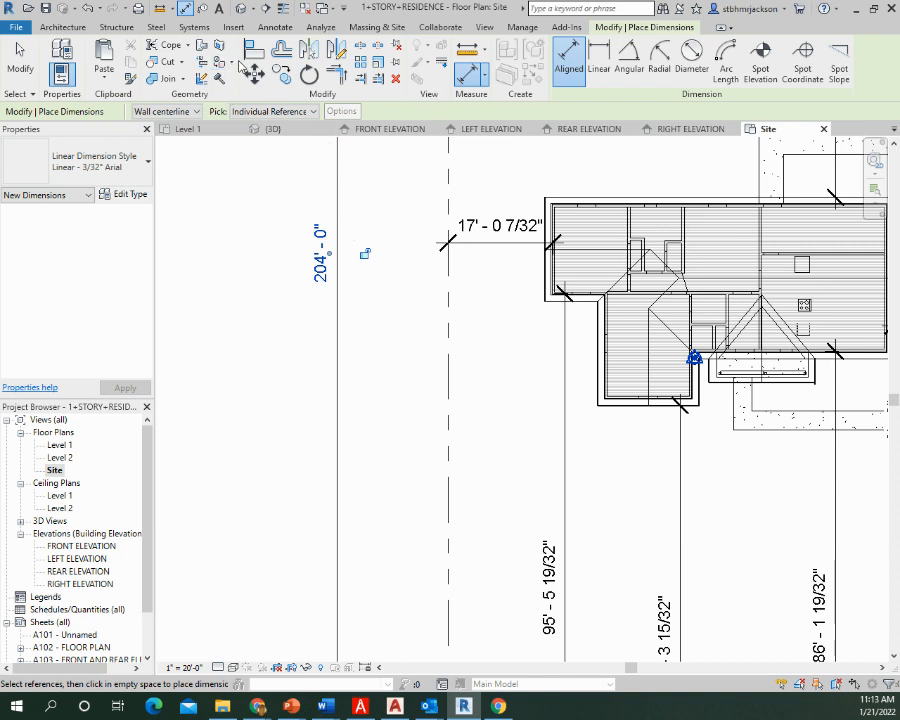
pyautogui.click(221, 10)
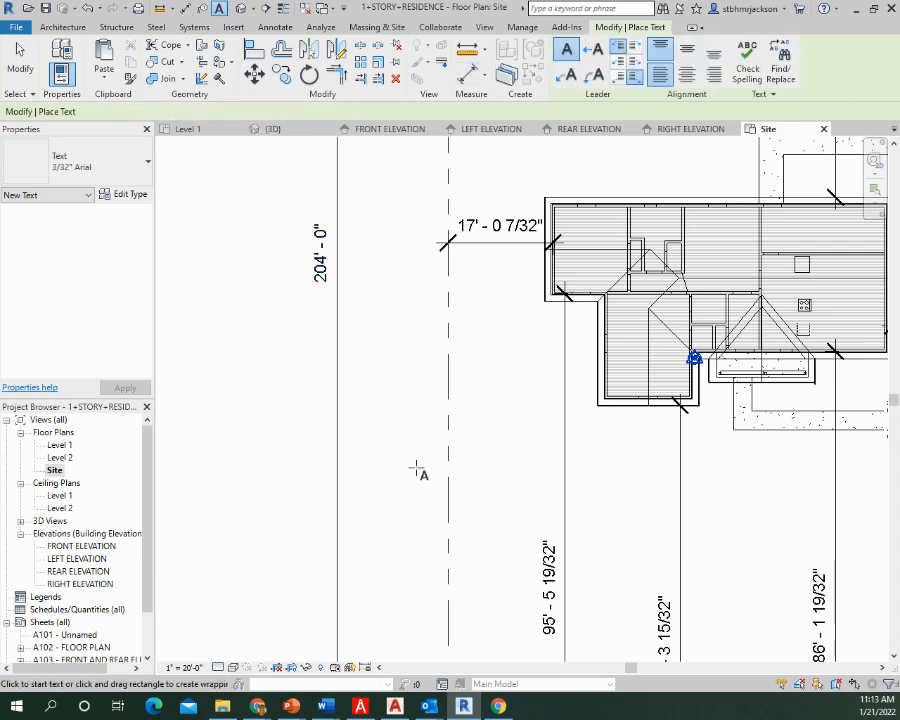
pyautogui.moveTo(397, 475); pyautogui.dragTo(560, 434)
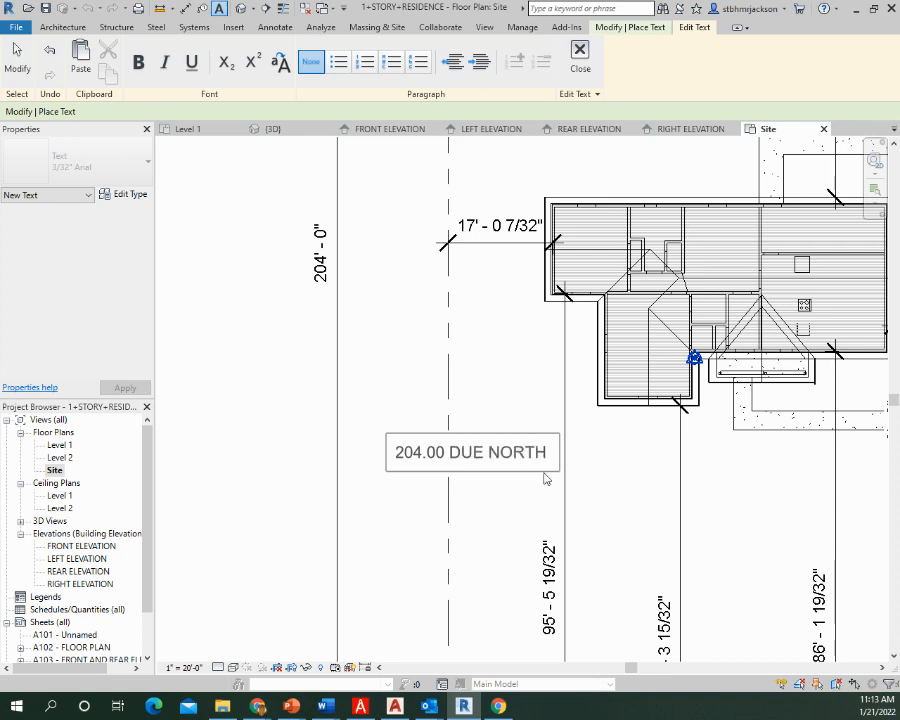
pyautogui.click(454, 431)
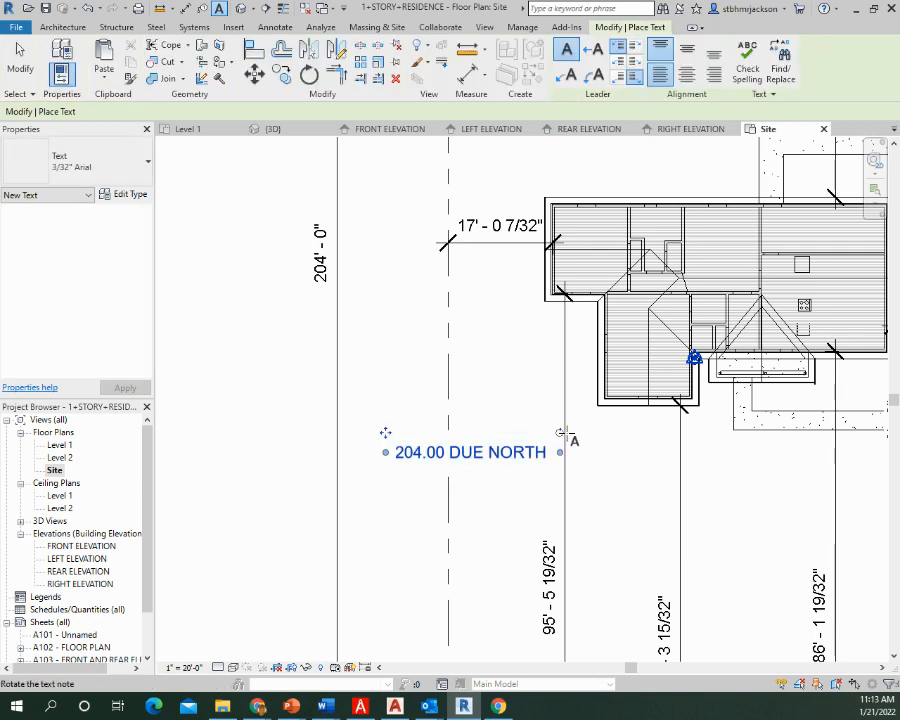
pyautogui.press('Escape')
# Rotate the "204.00 DUE NORTH" note to vertical and move it just outside the side property line
pyautogui.click(556, 446)
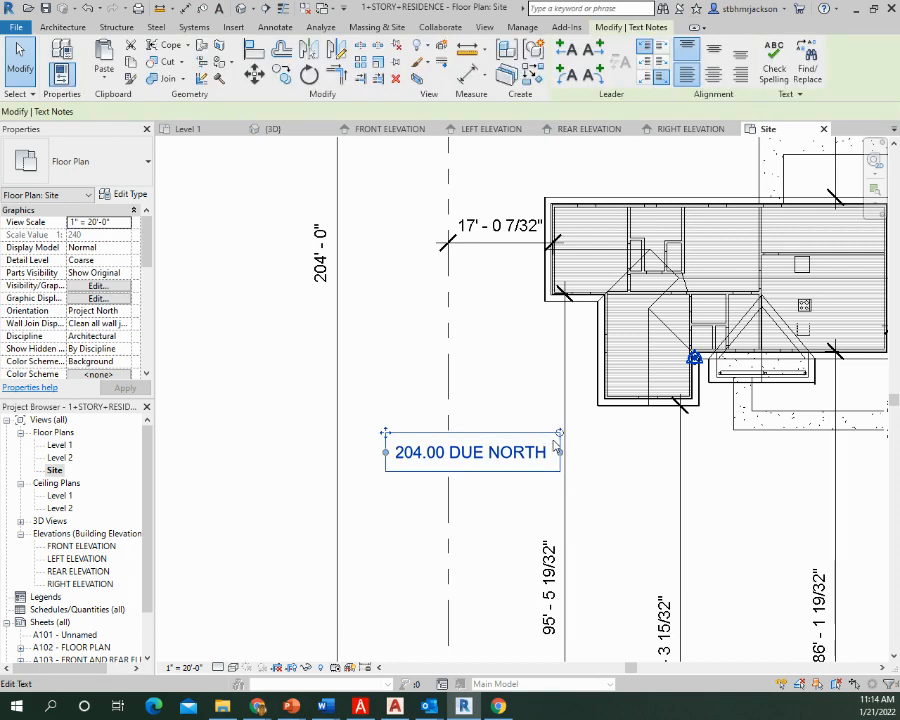
pyautogui.moveTo(554, 442); pyautogui.dragTo(451, 338)
pyautogui.moveTo(470, 449); pyautogui.dragTo(423, 416)
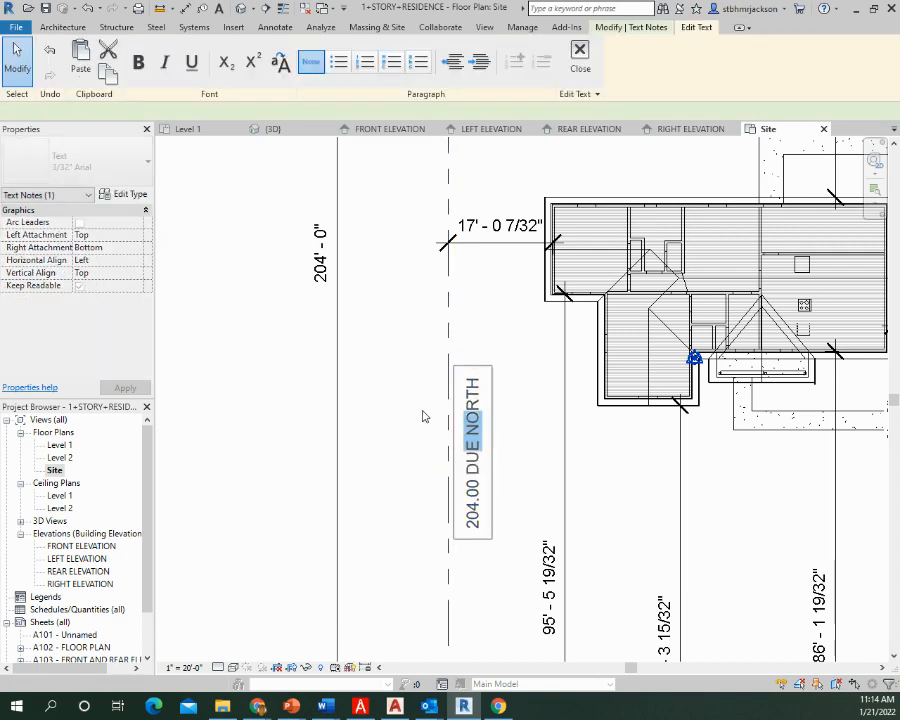
pyautogui.click(516, 454)
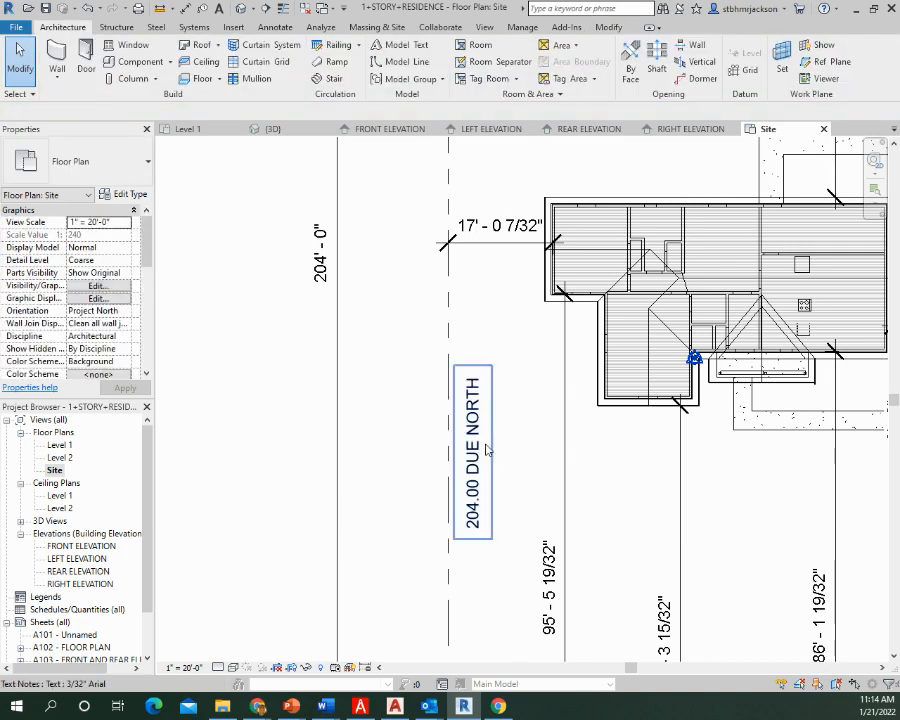
pyautogui.moveTo(486, 451); pyautogui.dragTo(446, 445)
pyautogui.scroll(-5, 522, 430)
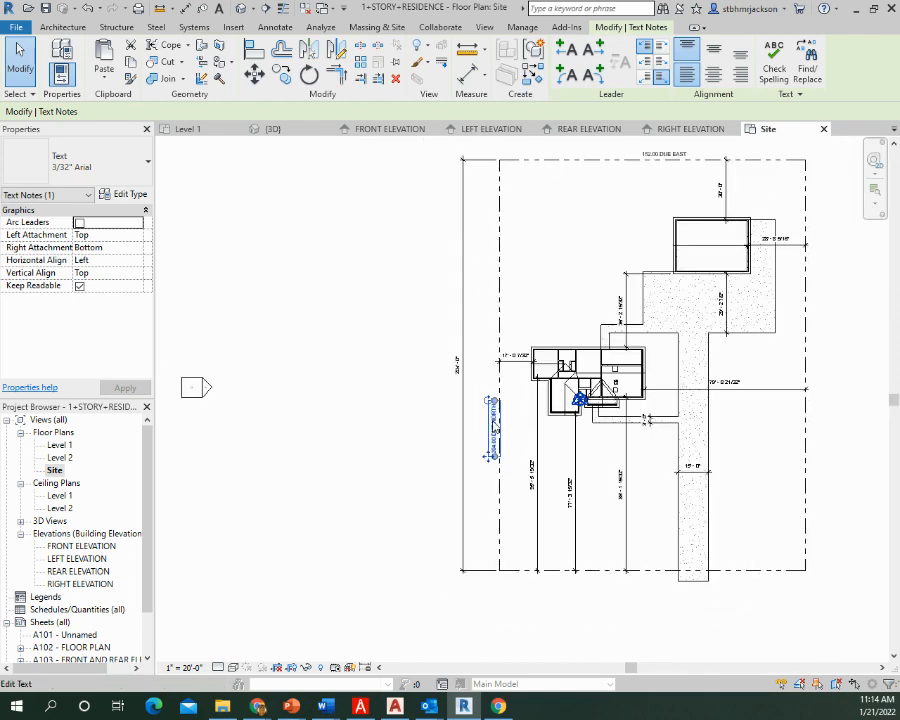
pyautogui.doubleClick(493, 425)
pyautogui.click(493, 452)
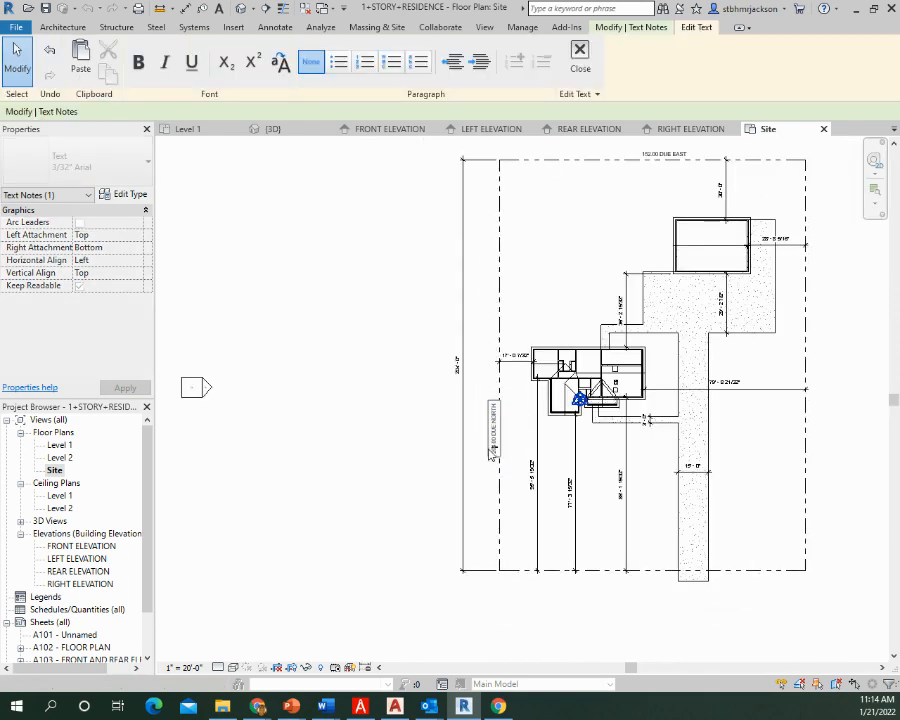
pyautogui.click(532, 468)
pyautogui.click(524, 459)
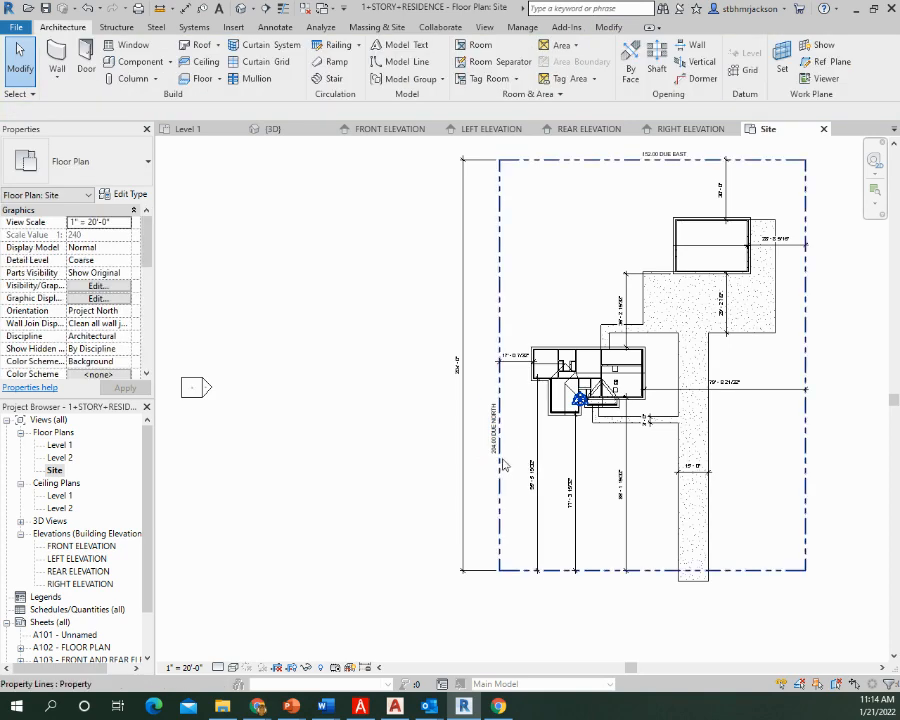
pyautogui.click(497, 450)
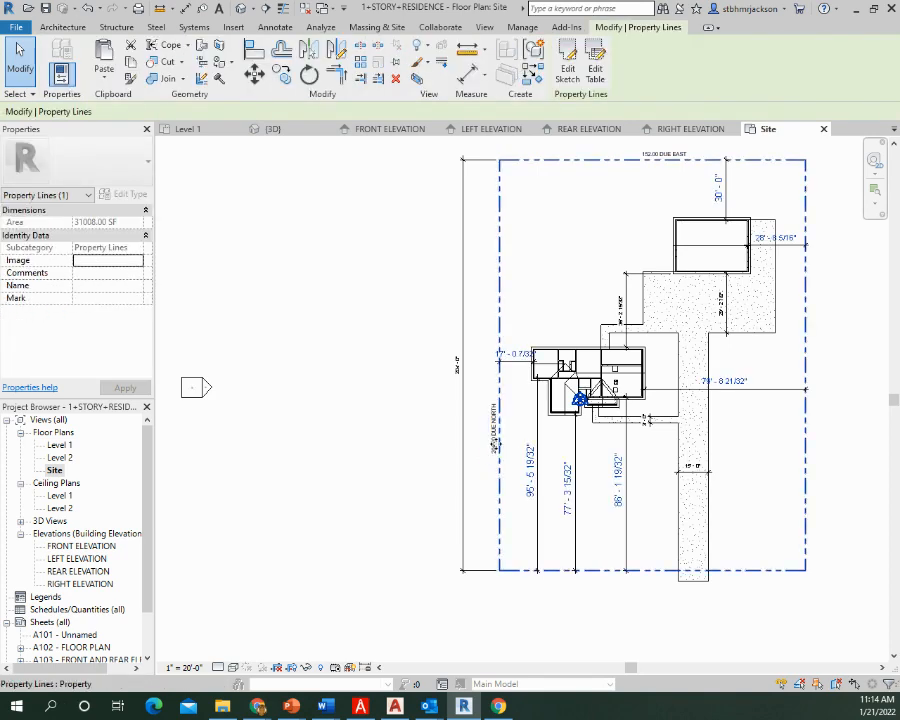
pyautogui.moveTo(495, 446); pyautogui.dragTo(498, 393)
pyautogui.click(531, 395)
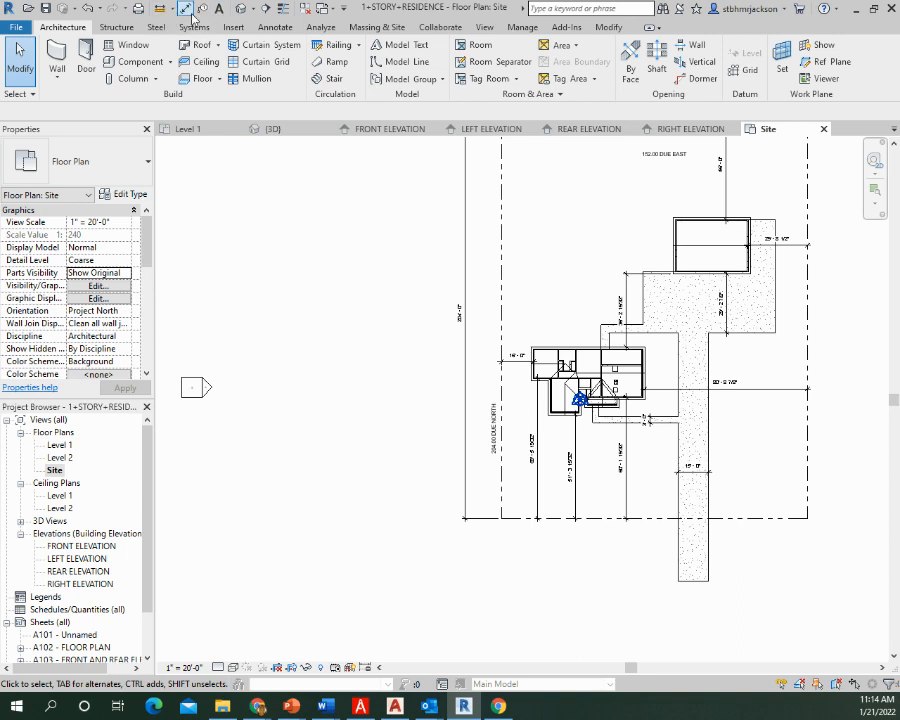
pyautogui.click(93, 12)
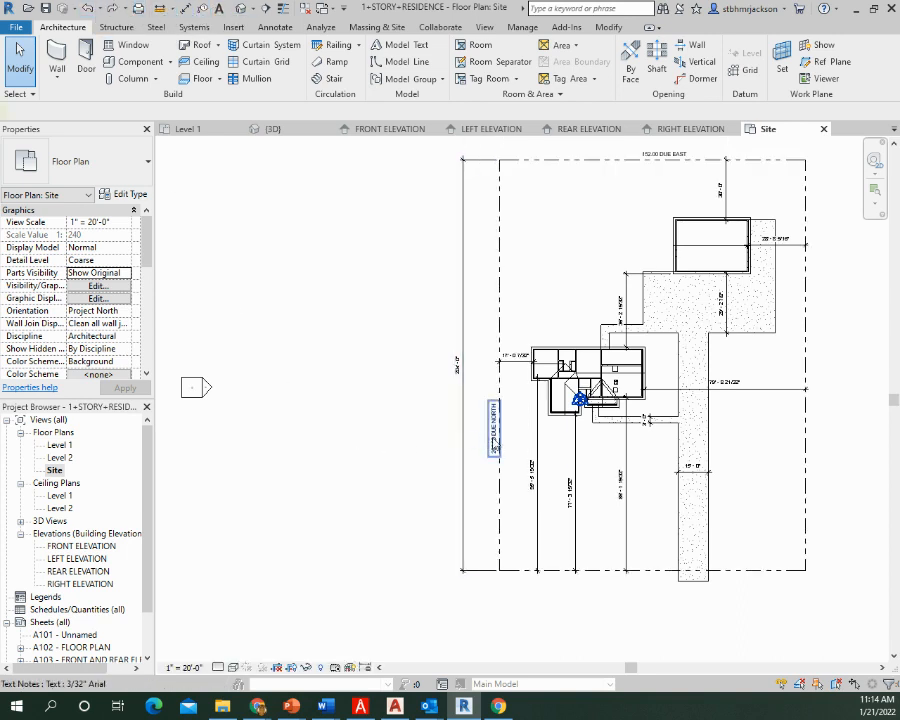
# Move the "204.00 DUE NORTH" note up along the side property line to just above the house's side setback dimension
pyautogui.click(494, 444)
pyautogui.moveTo(490, 458); pyautogui.dragTo(488, 361)
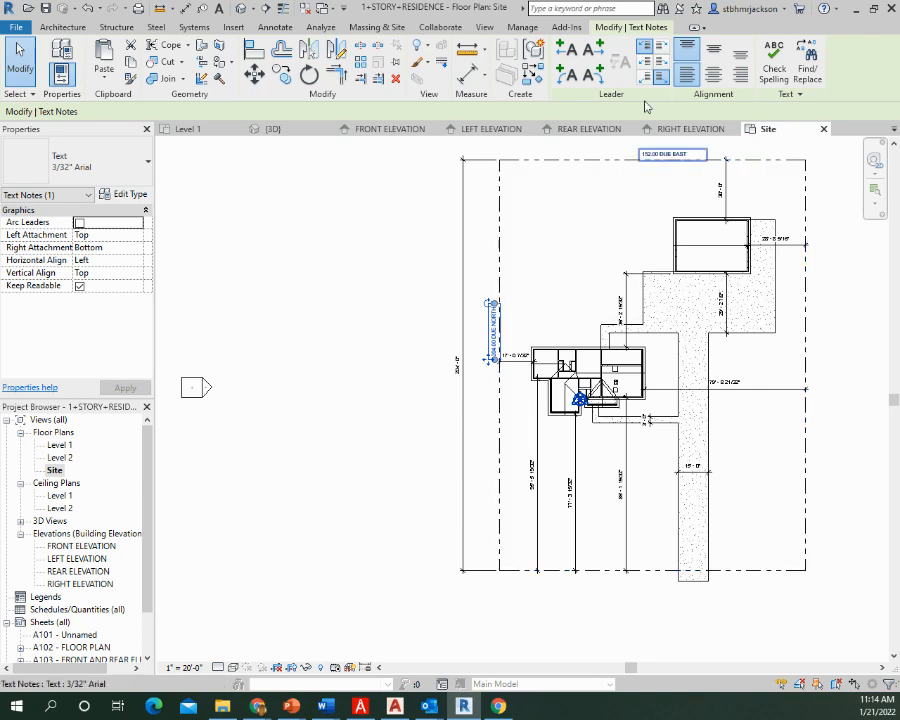
# Select the concrete driveway floor at its street end
pyautogui.click(695, 586)
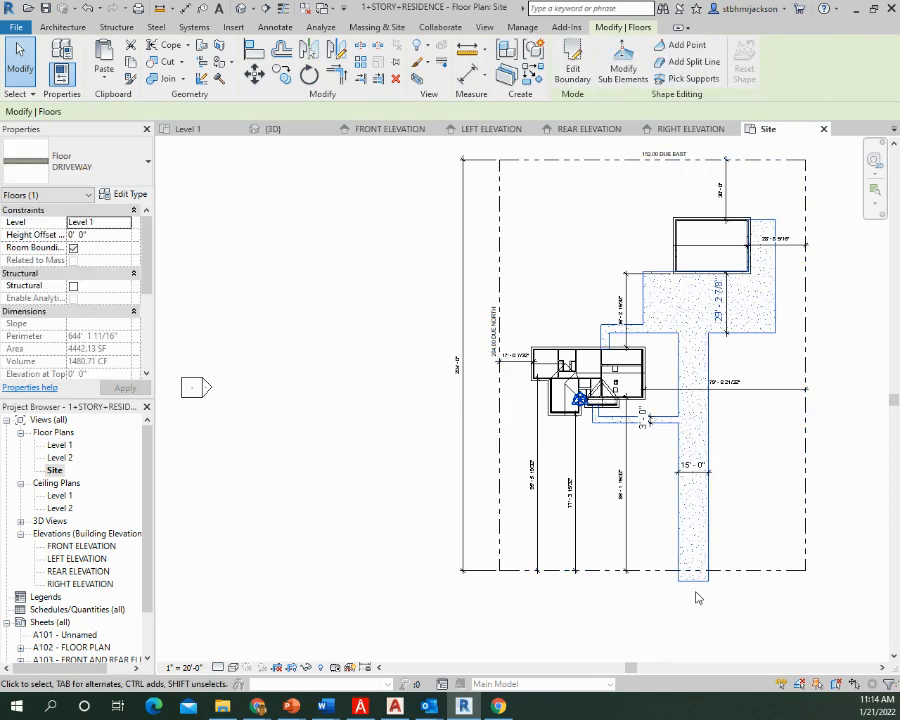
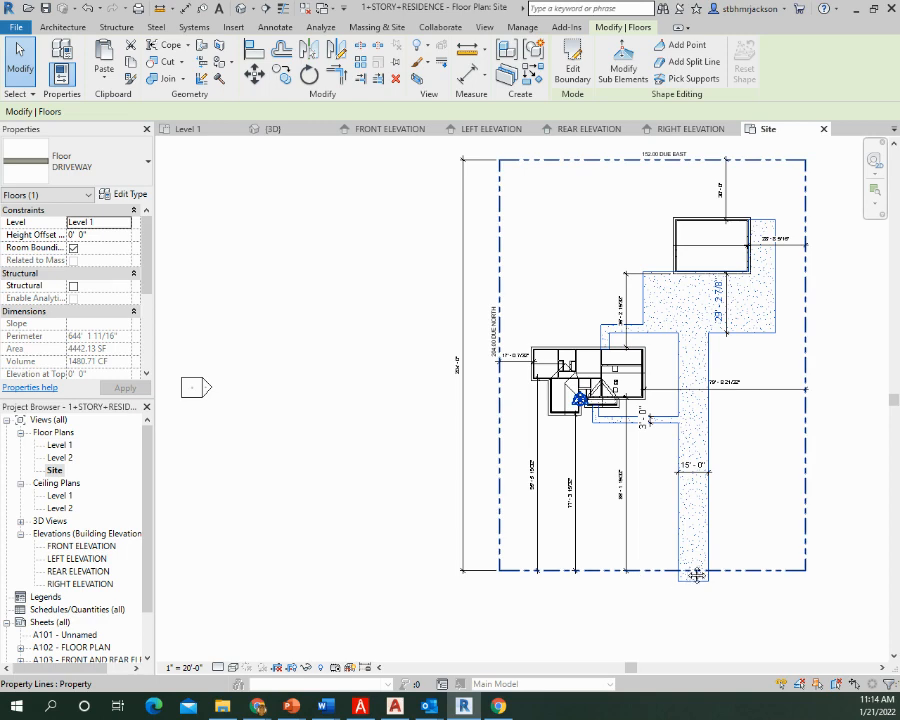
# Start a new DRIVEWAY floor and sketch a rectangle about 122' by 8' spanning to the driveway's far edge, just inside the front property line
pyautogui.scroll(5, 695, 575)
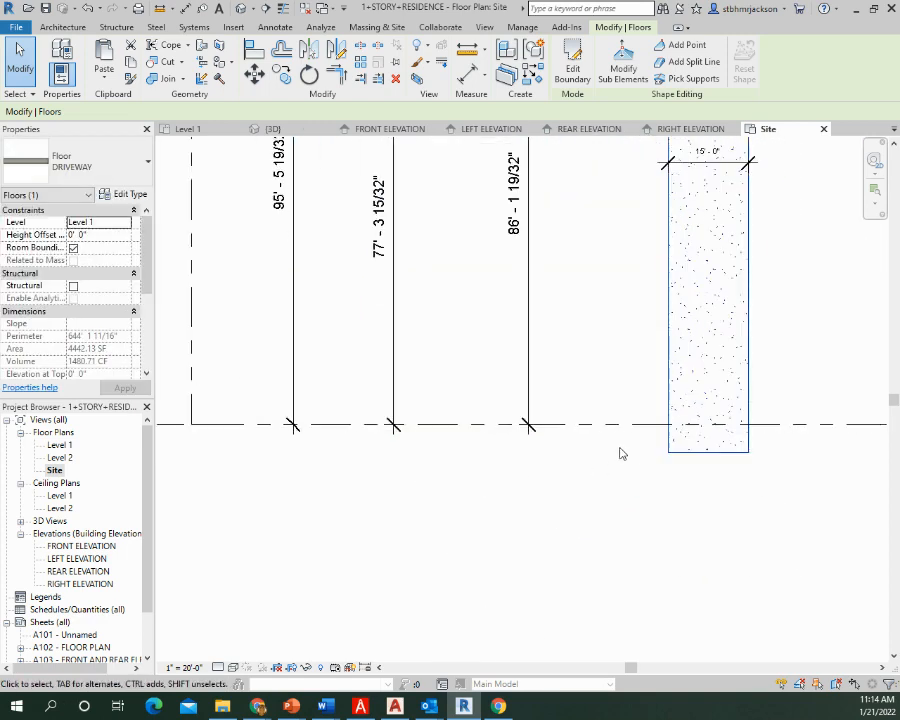
pyautogui.scroll(-2, 620, 453)
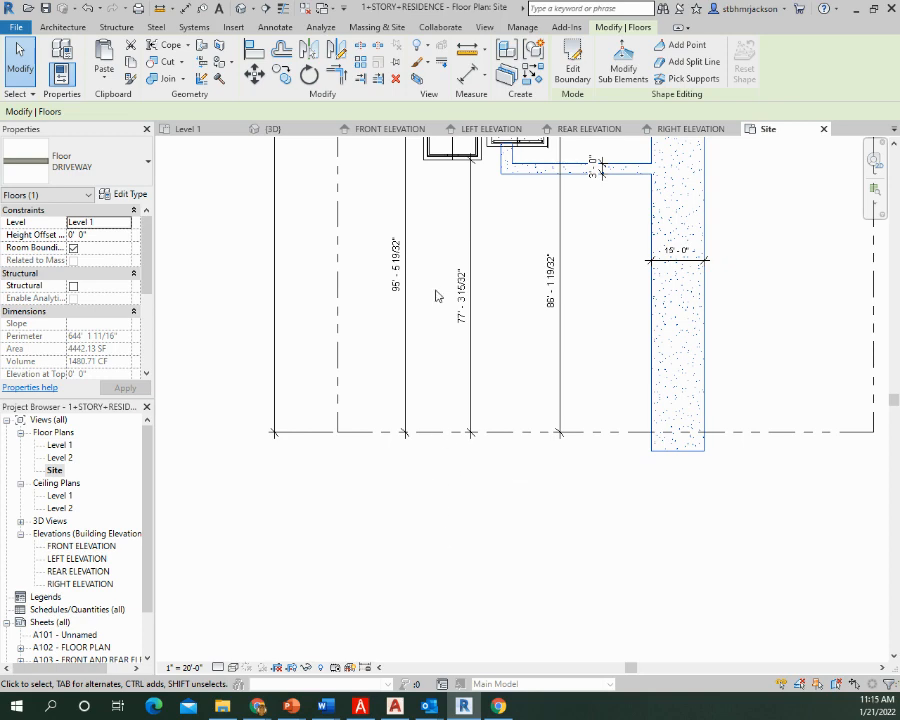
pyautogui.moveTo(600, 429); pyautogui.dragTo(609, 510, button='middle')
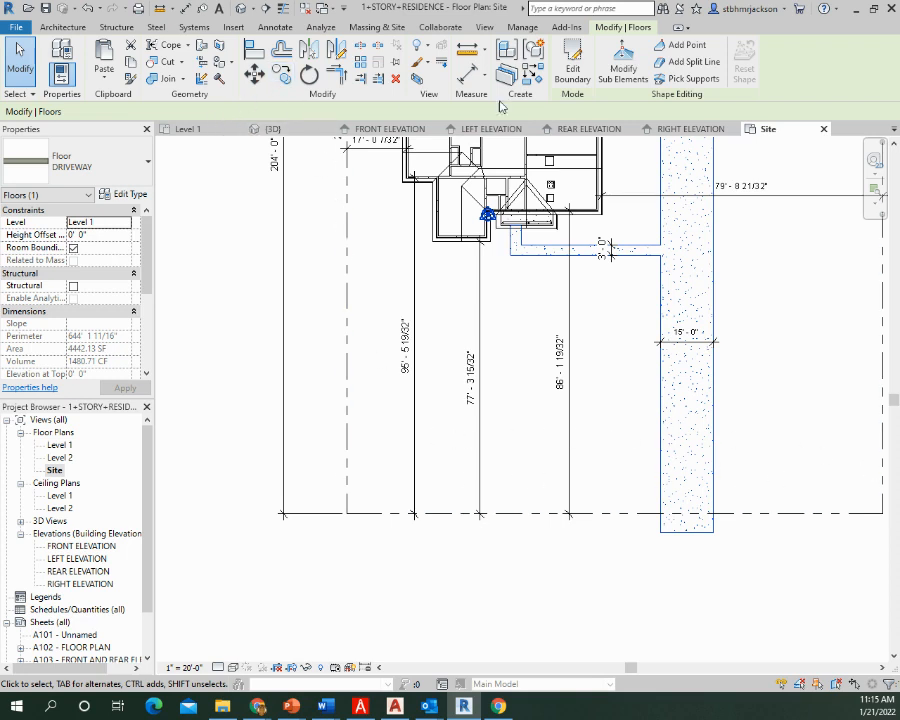
pyautogui.click(68, 28)
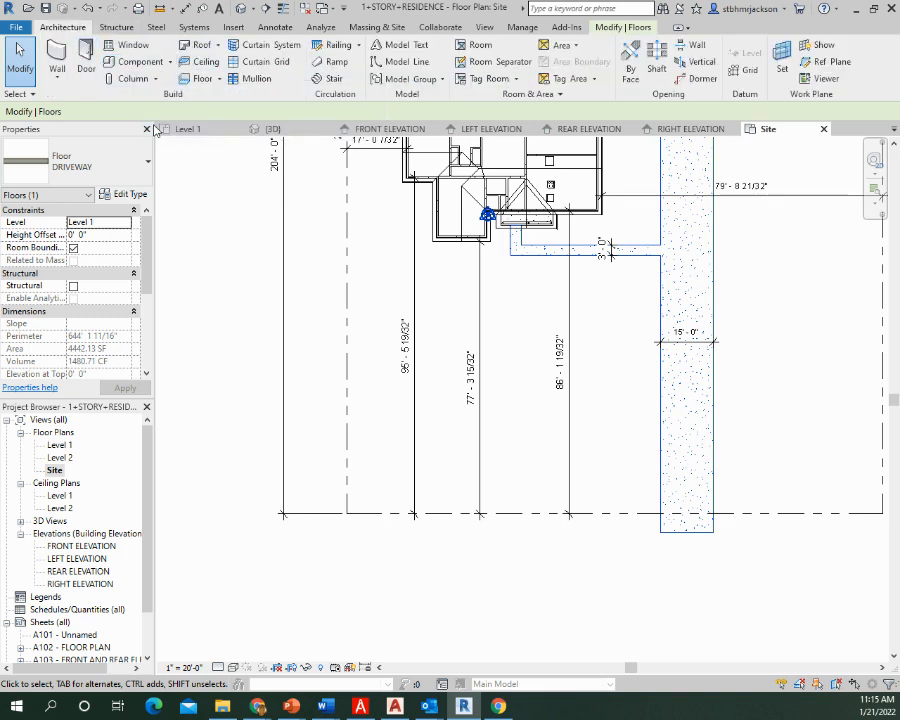
pyautogui.click(200, 80)
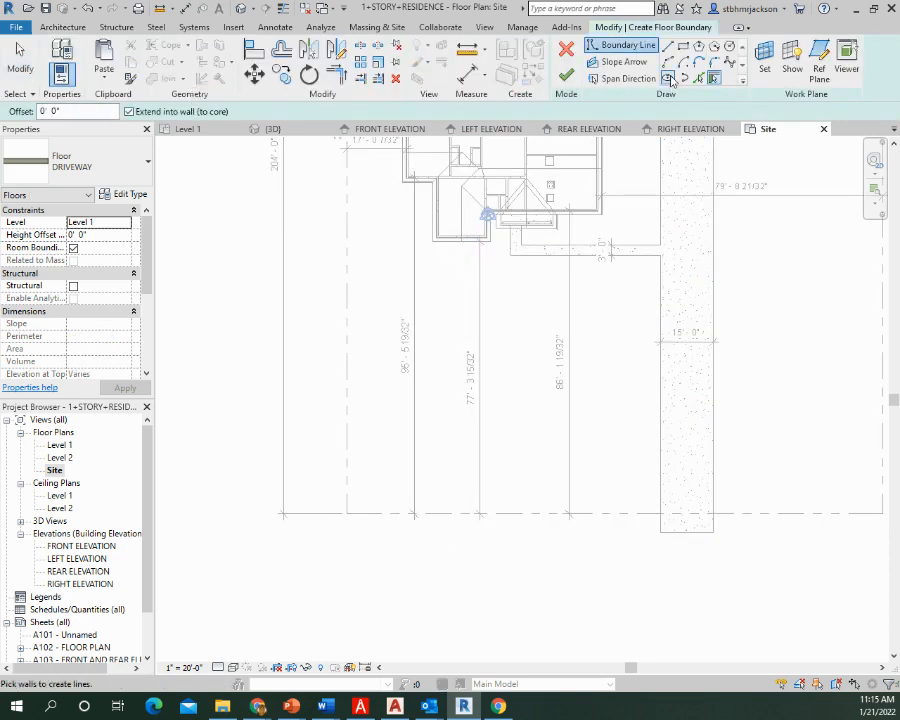
pyautogui.click(683, 47)
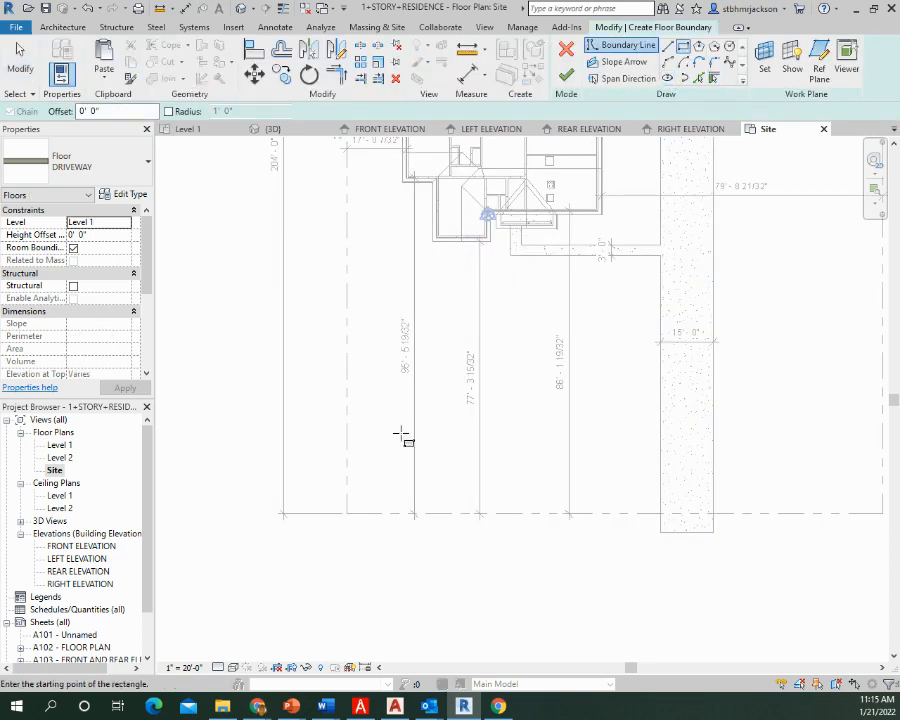
pyautogui.click(283, 470)
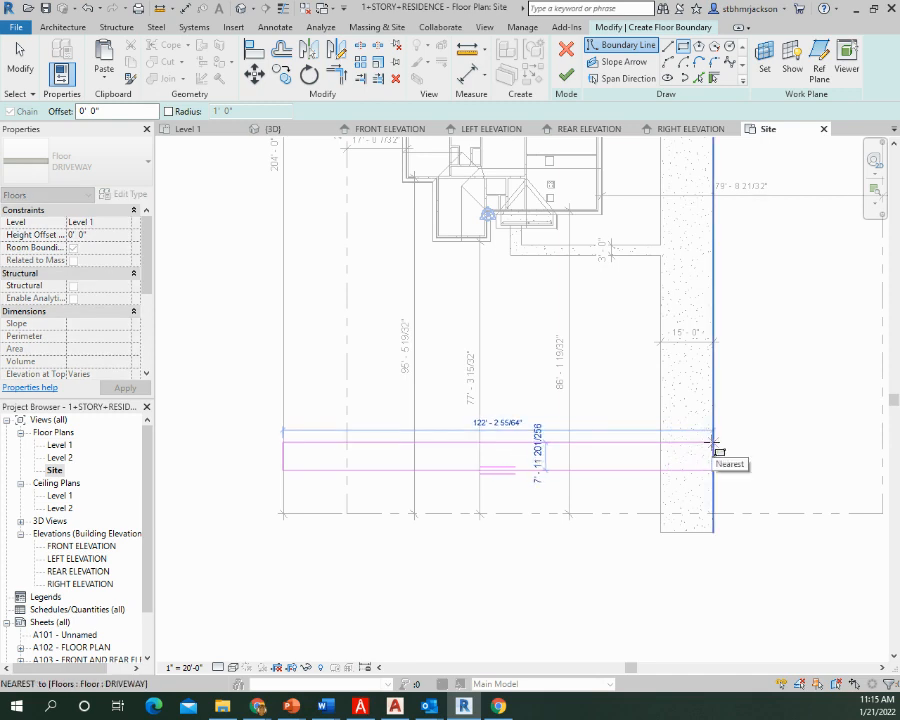
pyautogui.click(712, 441)
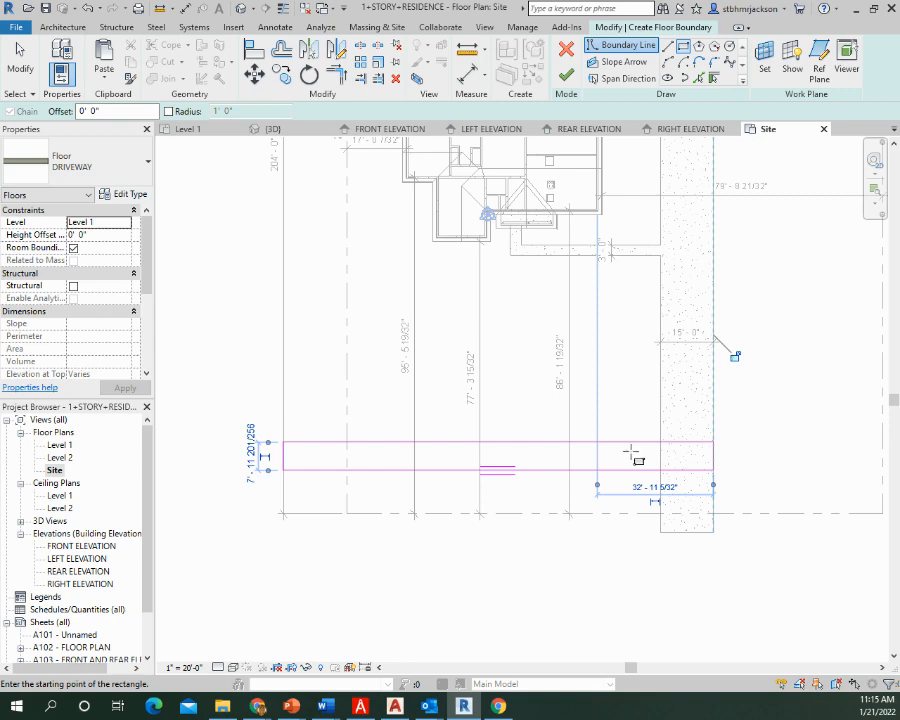
# Draw two boundary lines across the rectangle, one at the 86' - 1 19/32" dimension line and one along the driveway's near edge
pyautogui.scroll(4, 640, 490)
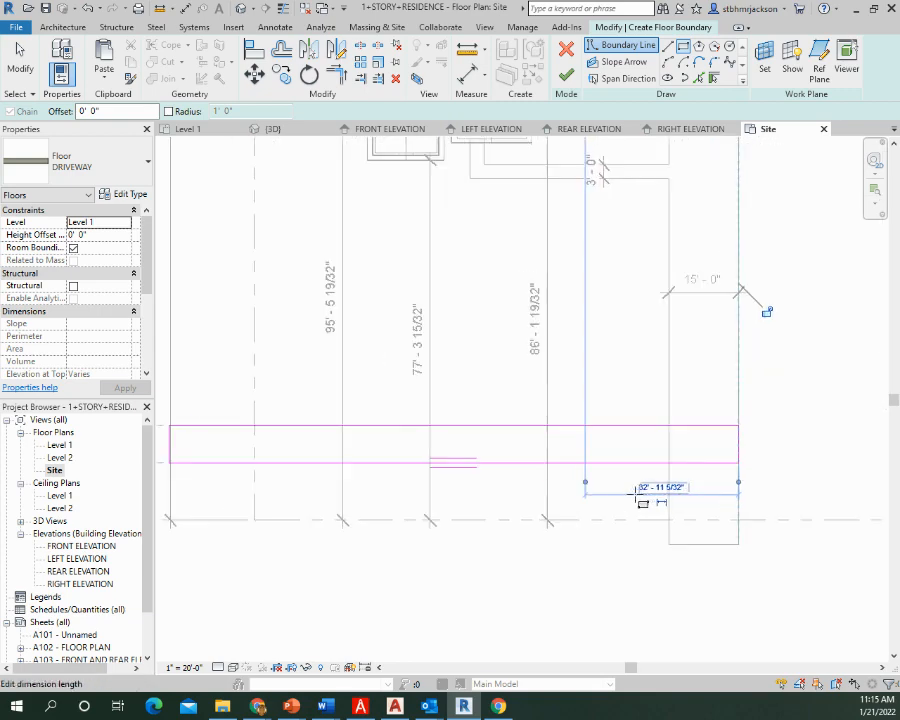
pyautogui.scroll(1, 638, 490)
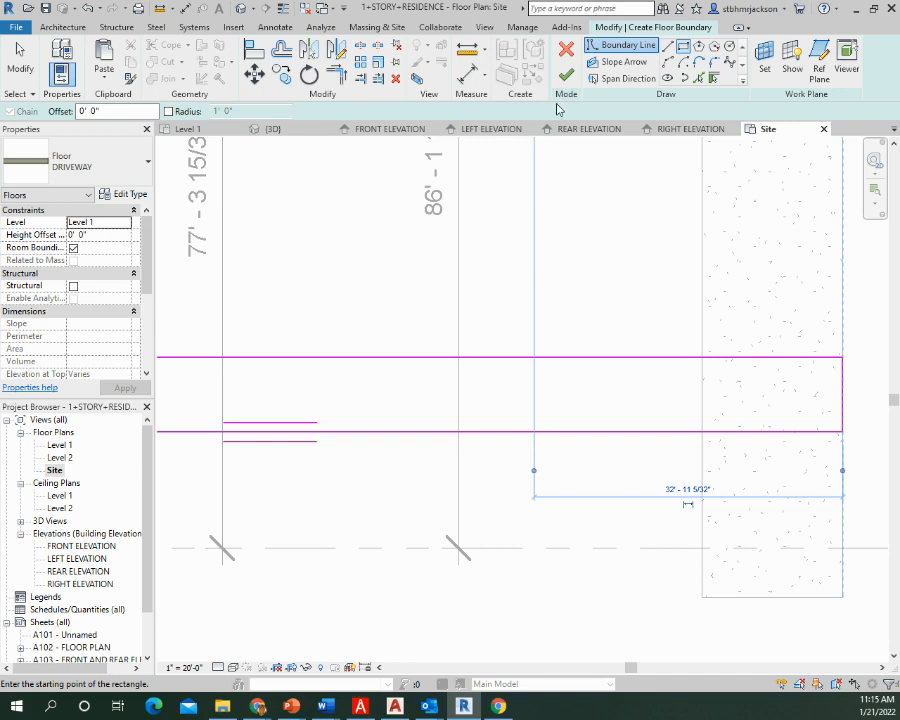
pyautogui.click(668, 46)
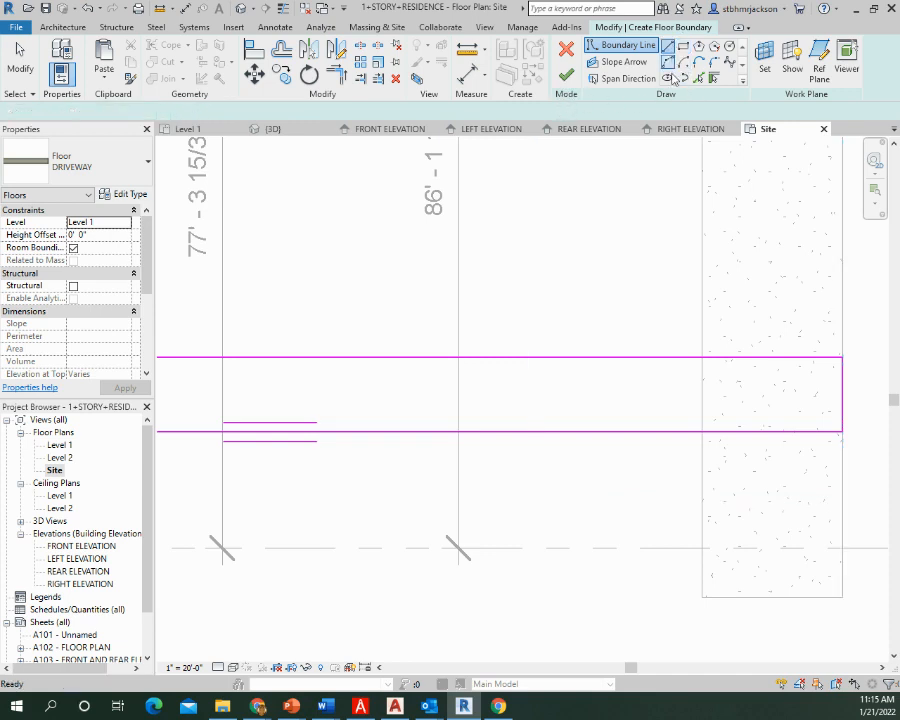
pyautogui.click(458, 356)
pyautogui.click(459, 431)
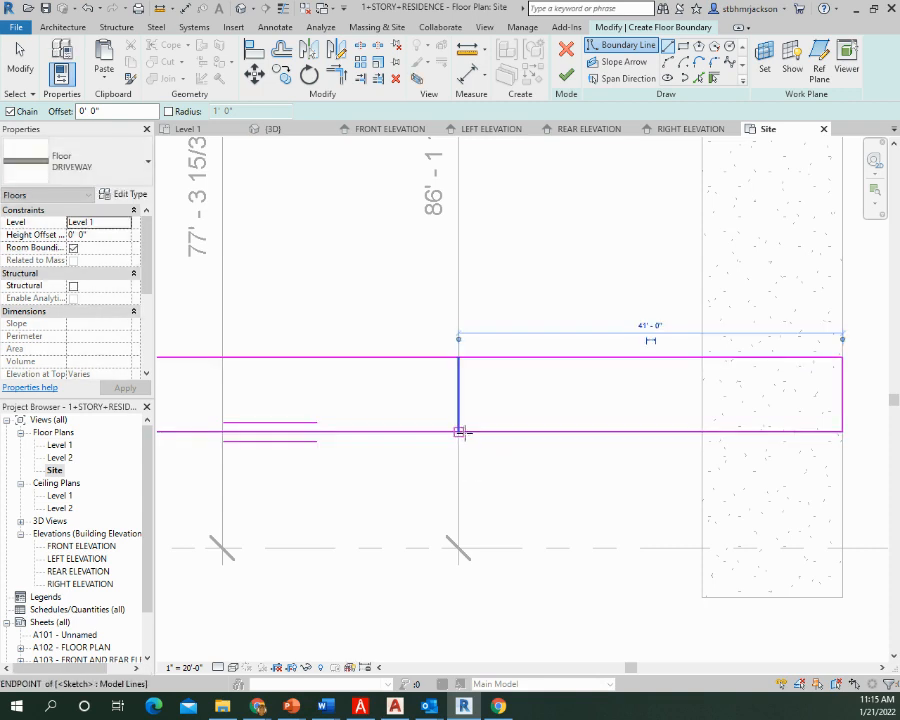
pyautogui.click(703, 356)
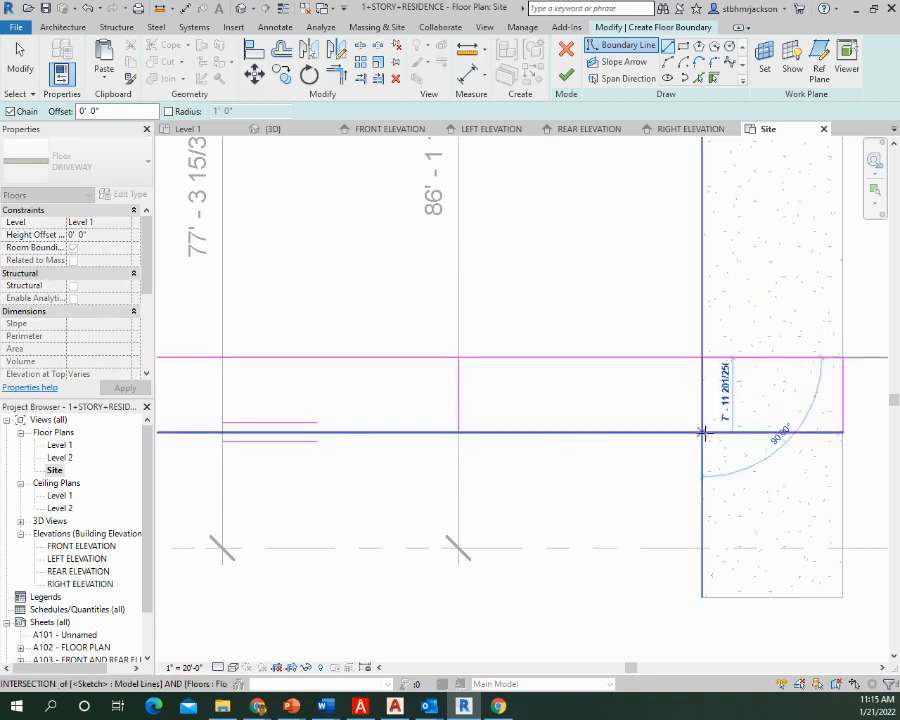
pyautogui.click(703, 432)
pyautogui.press('Escape')
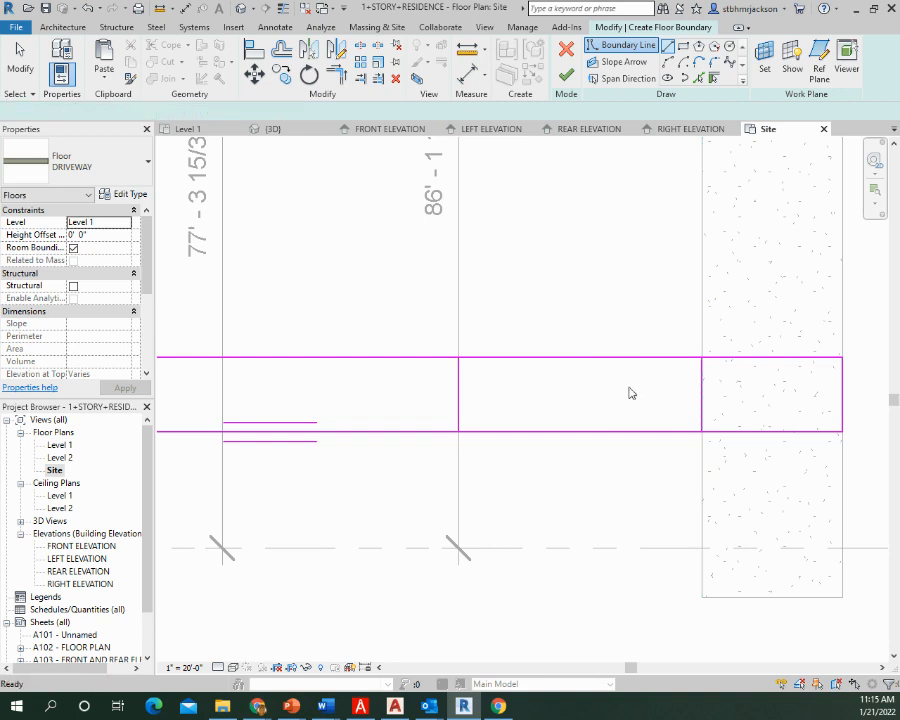
pyautogui.press('Escape')
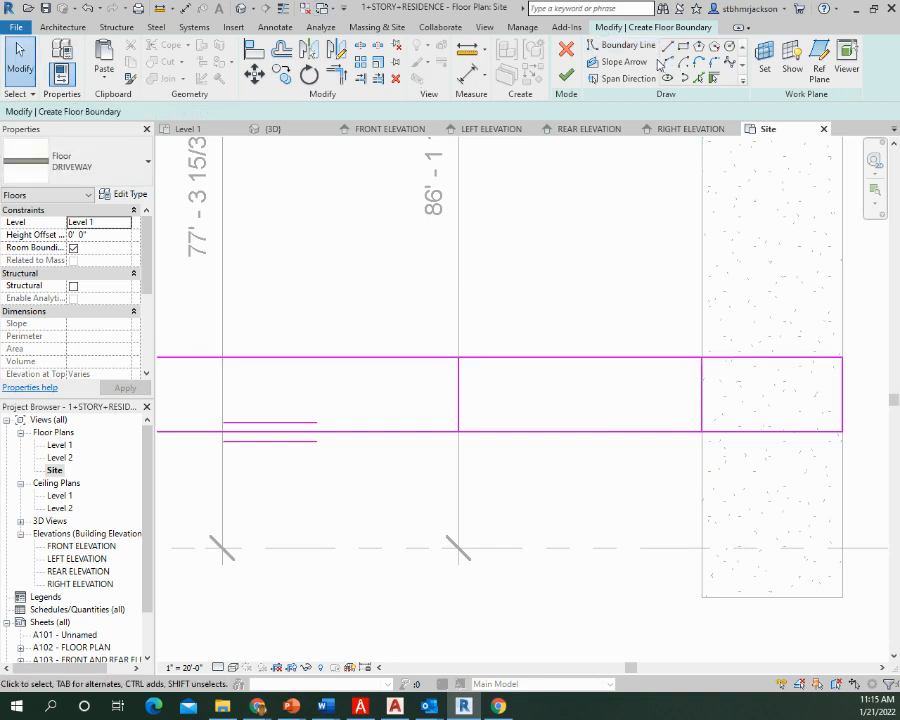
# Split the rectangle's two long edges between the cross lines and trim the part over the driveway into its own closed rectangle
pyautogui.click(362, 48)
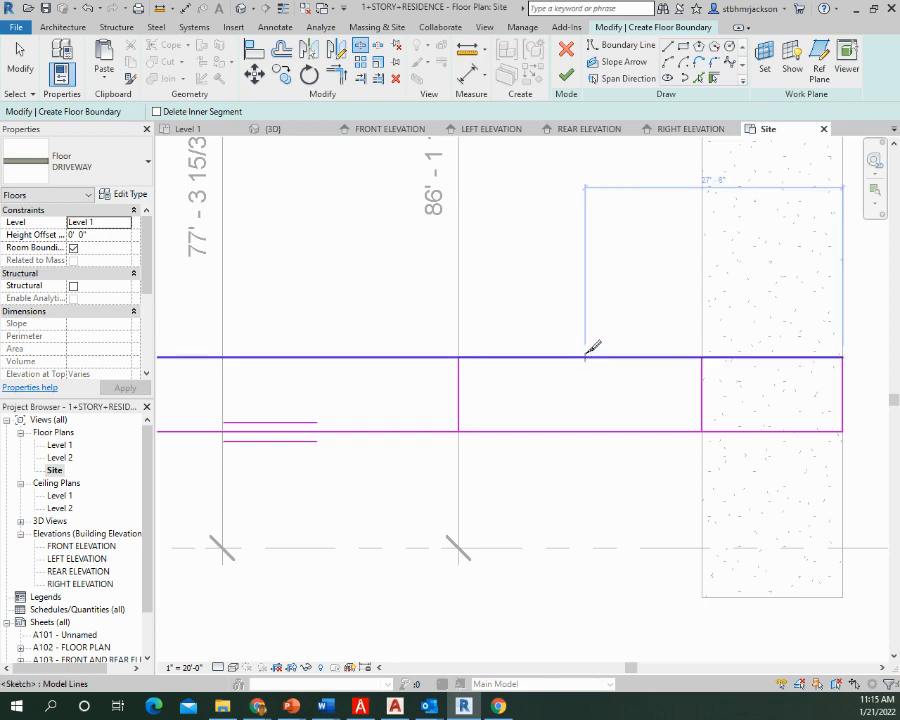
pyautogui.click(586, 357)
pyautogui.click(589, 431)
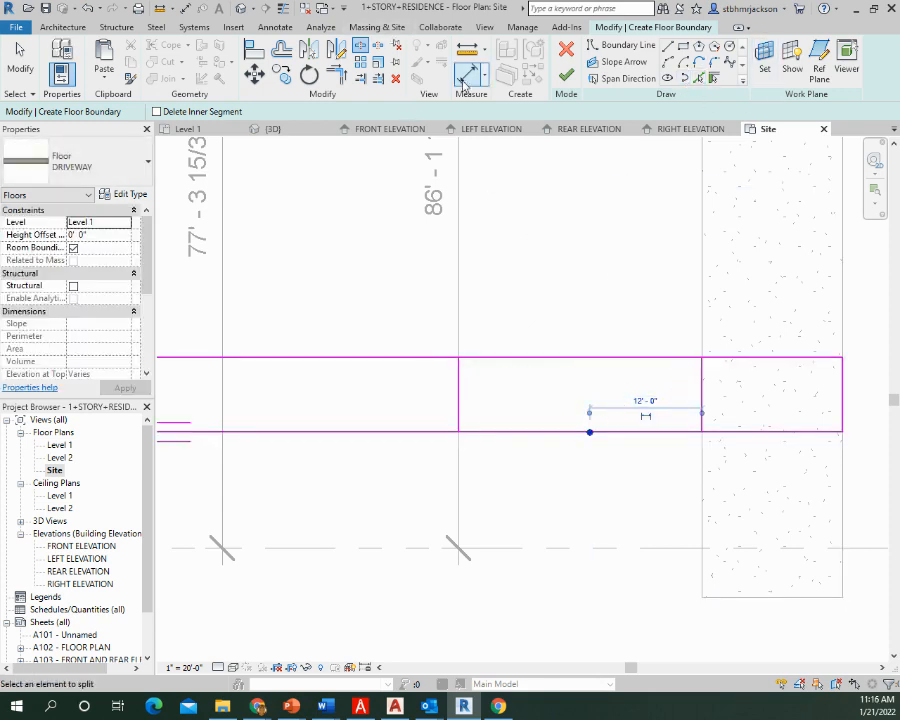
pyautogui.click(338, 77)
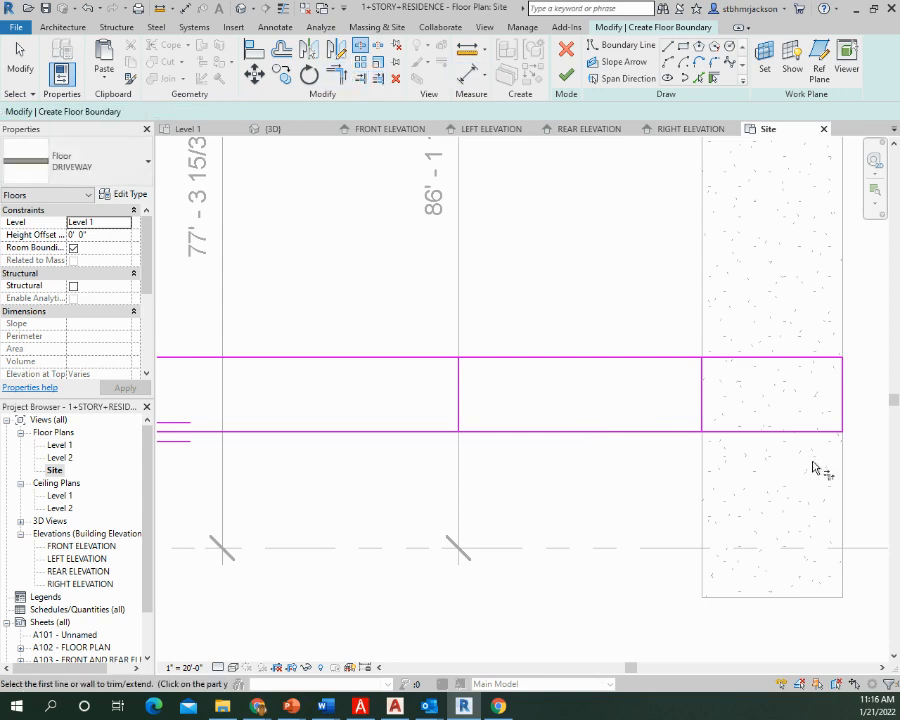
pyautogui.click(704, 416)
pyautogui.click(727, 434)
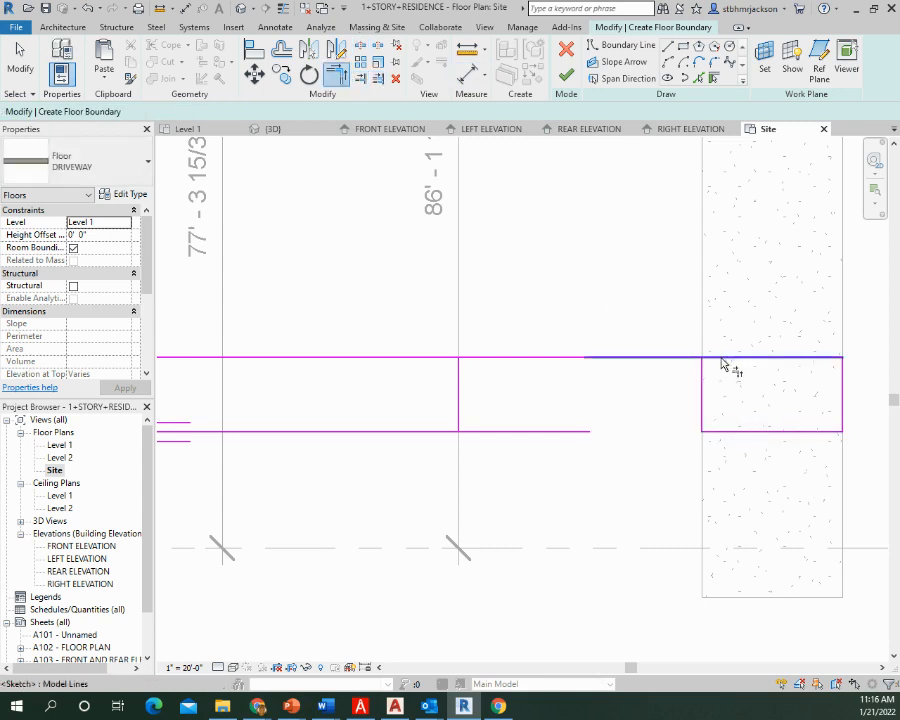
pyautogui.click(722, 358)
pyautogui.click(704, 382)
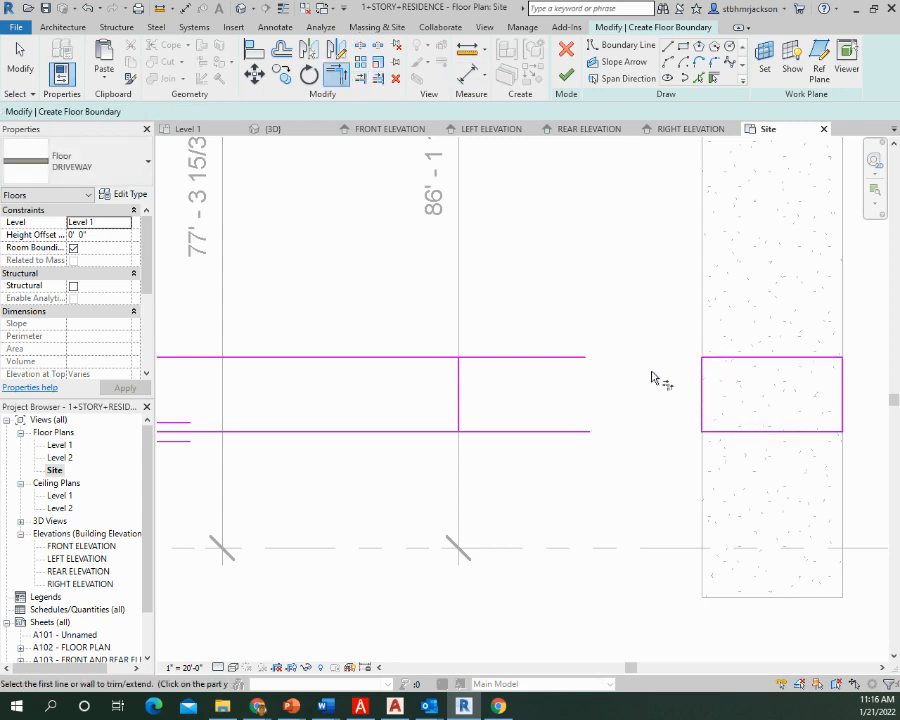
# Trim the remaining long edges to the cross line at the 86' - 1 19/32" dimension, closing the longer strip
pyautogui.click(445, 358)
pyautogui.click(457, 424)
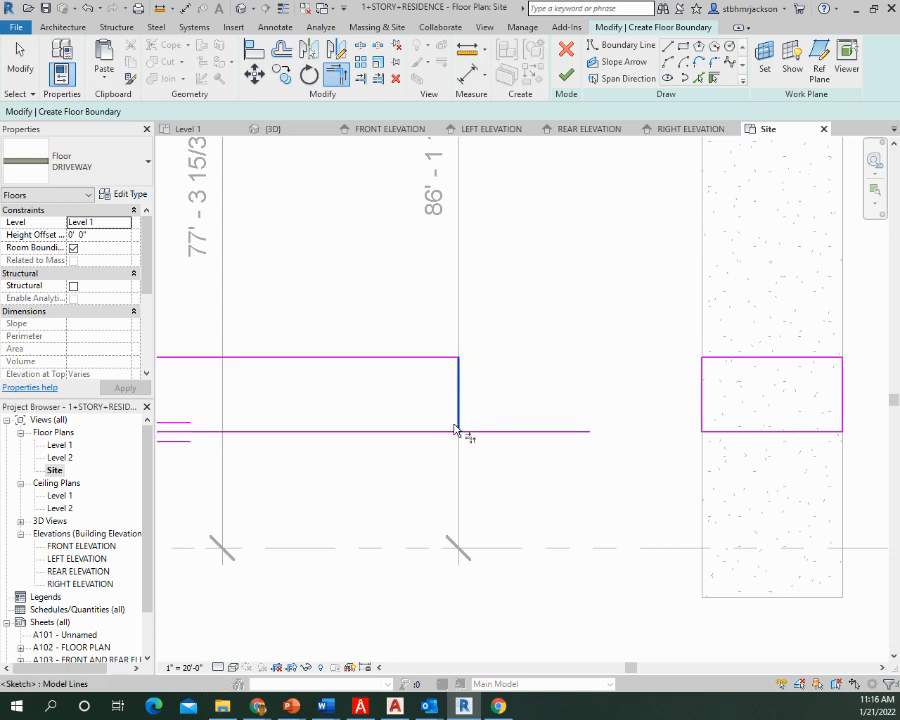
pyautogui.click(457, 422)
pyautogui.click(426, 432)
pyautogui.scroll(-2, 520, 360)
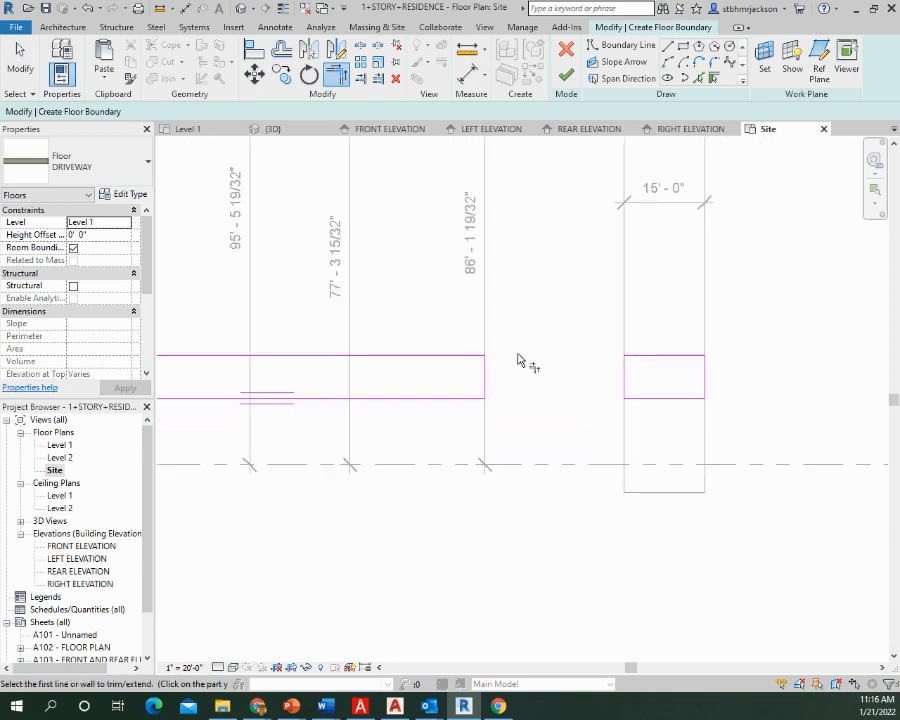
pyautogui.moveTo(428, 371); pyautogui.dragTo(604, 417, button='middle')
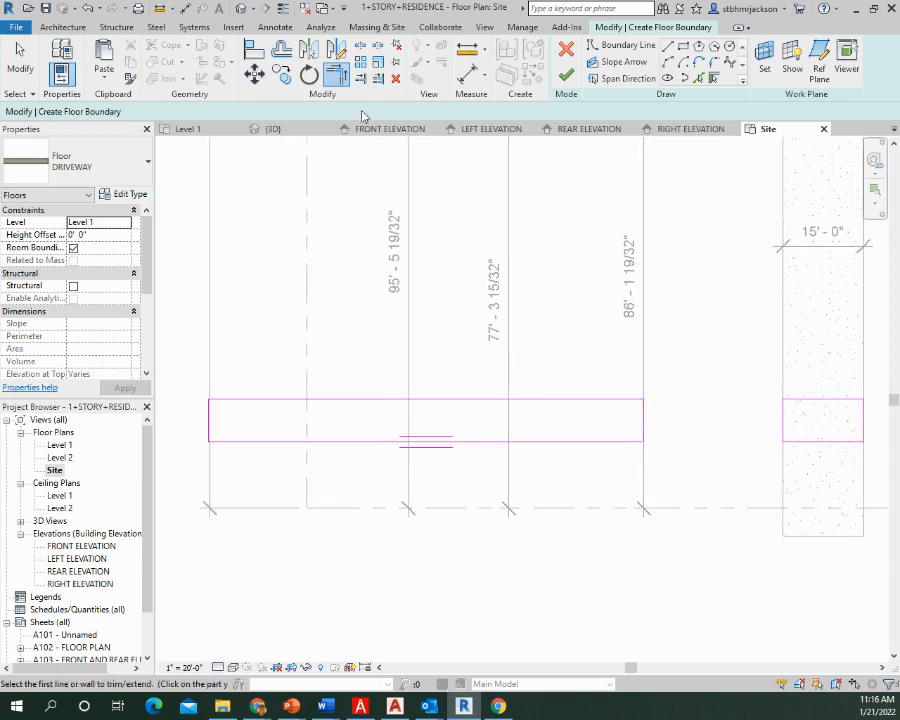
pyautogui.press('Escape')
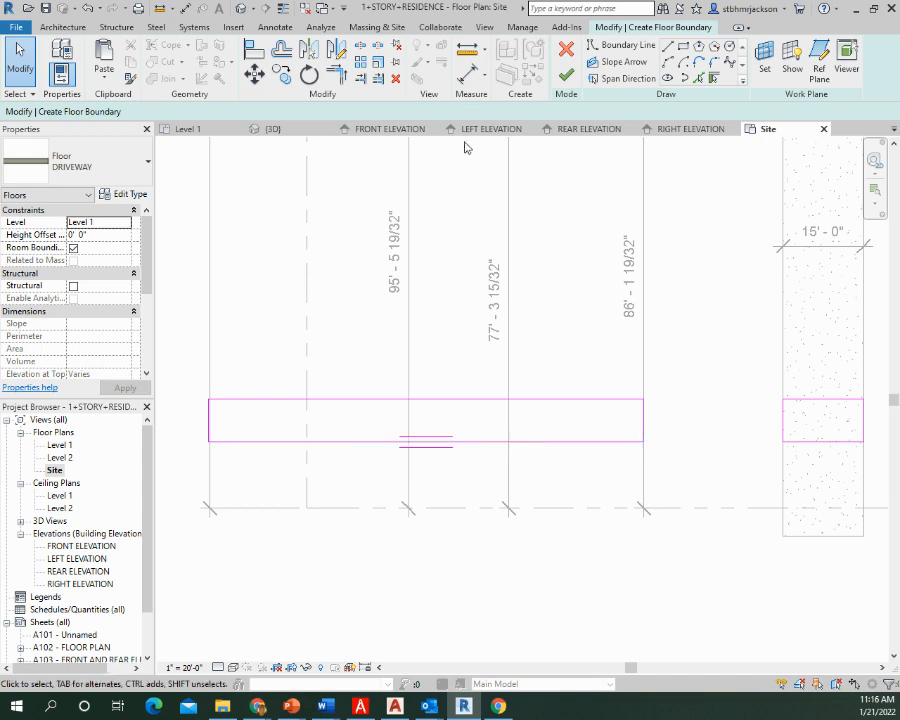
pyautogui.click(188, 10)
pyautogui.click(360, 509)
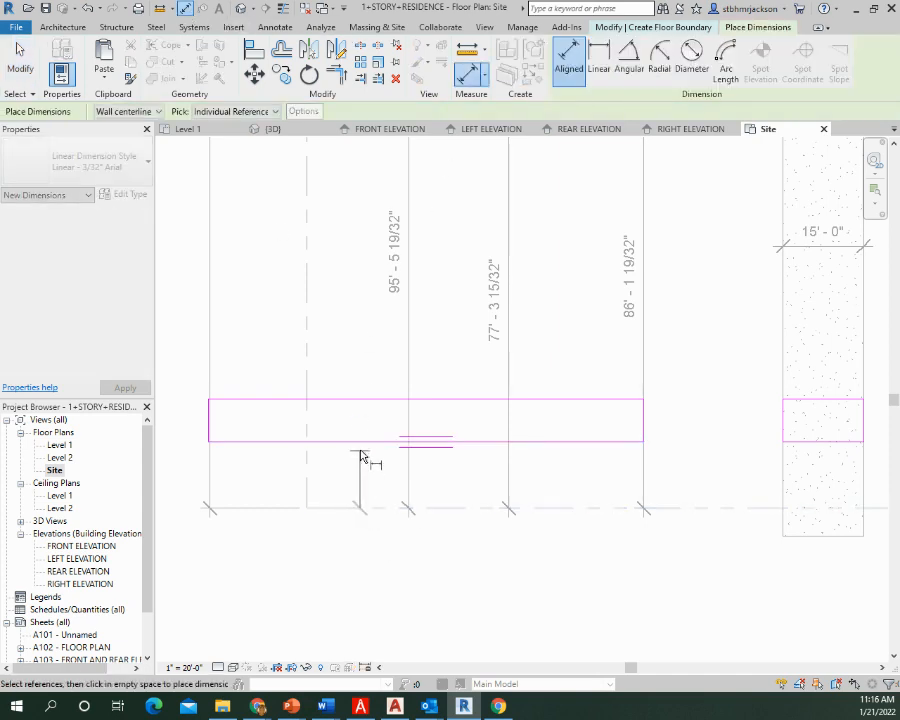
pyautogui.click(362, 443)
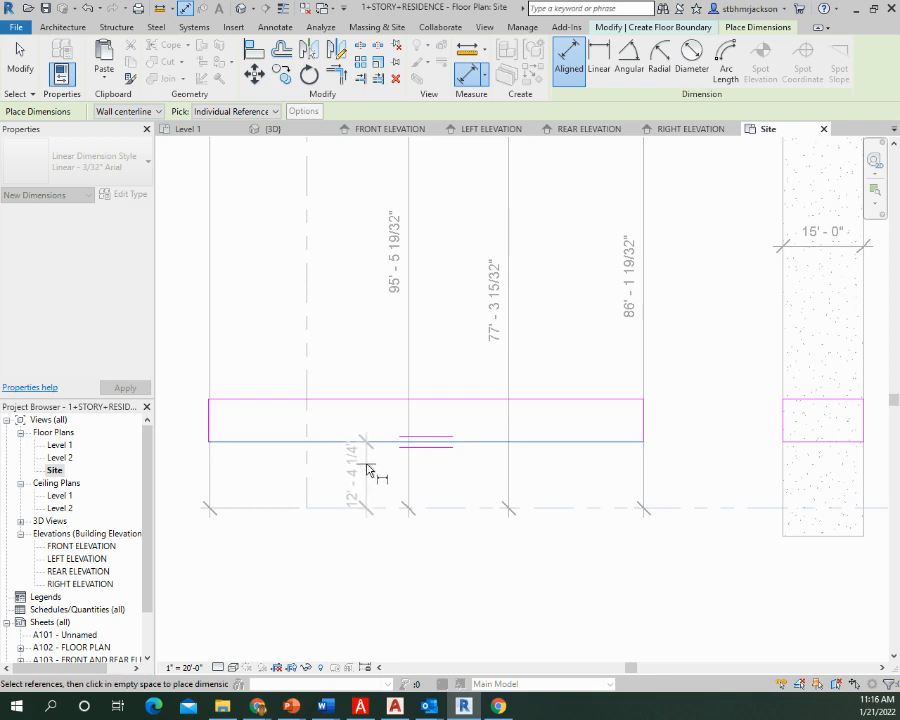
pyautogui.press('Escape')
pyautogui.press('Escape')
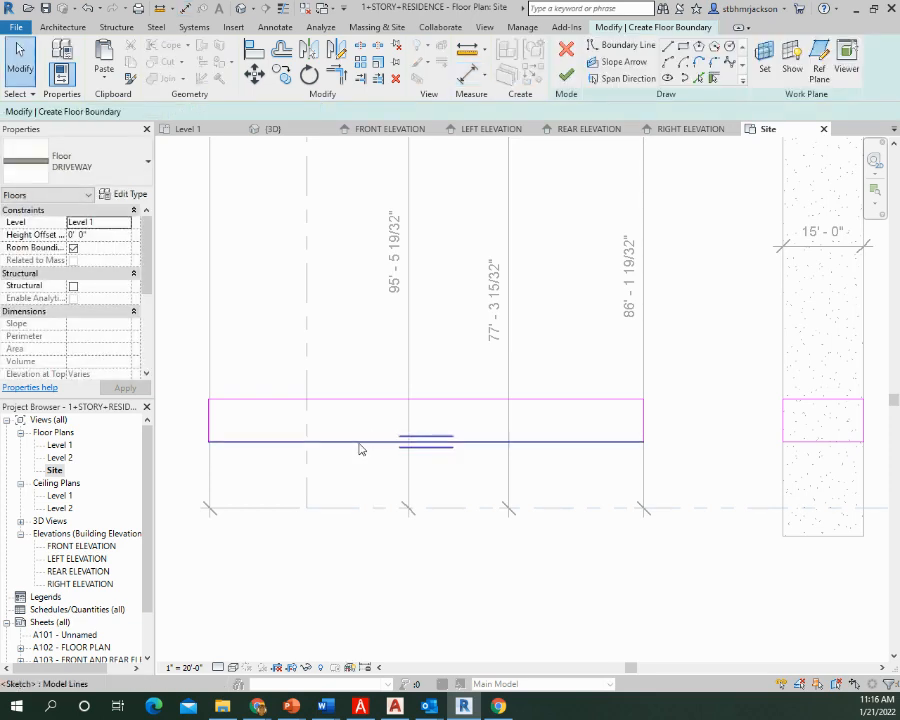
# Shift both long edges of the longer strip toward the front property line and set the strip's width to 4'
pyautogui.moveTo(361, 449); pyautogui.dragTo(358, 478)
pyautogui.moveTo(360, 400); pyautogui.dragTo(360, 442)
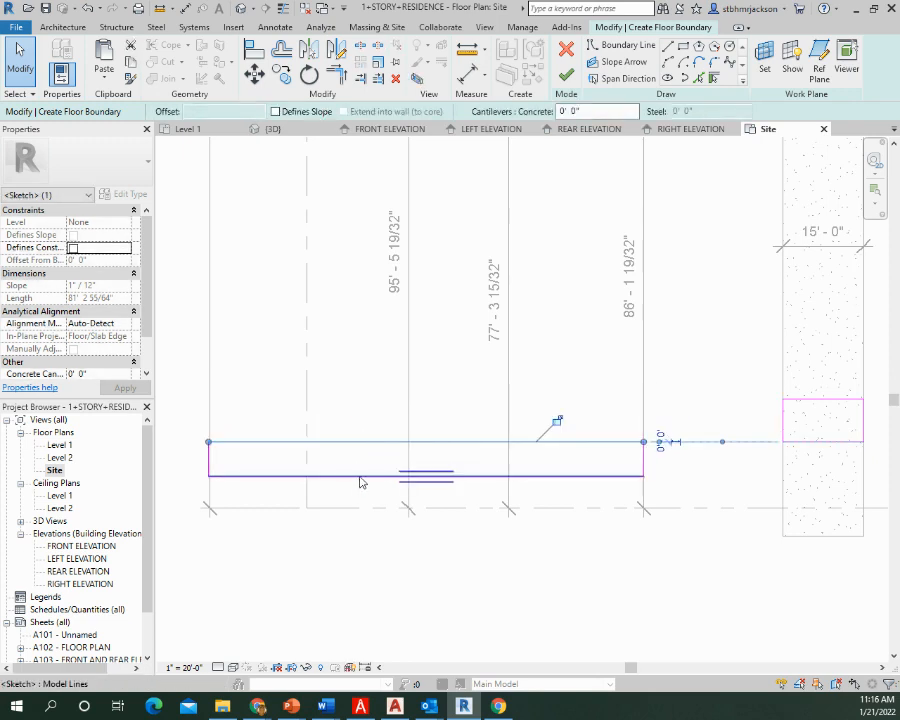
pyautogui.click(356, 477)
pyautogui.click(180, 460)
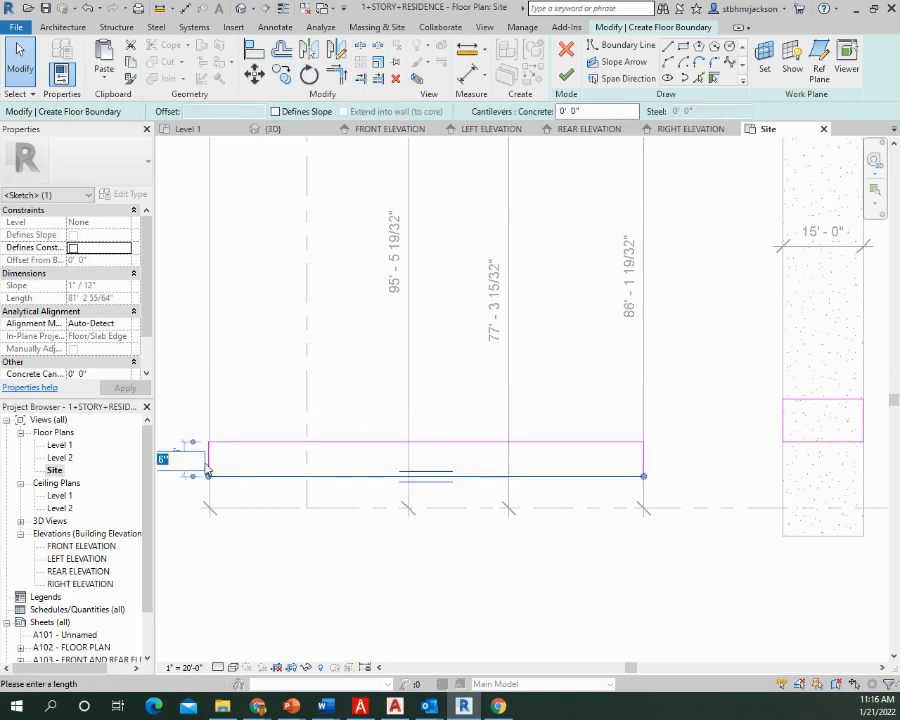
pyautogui.write('4')
pyautogui.press('Return')
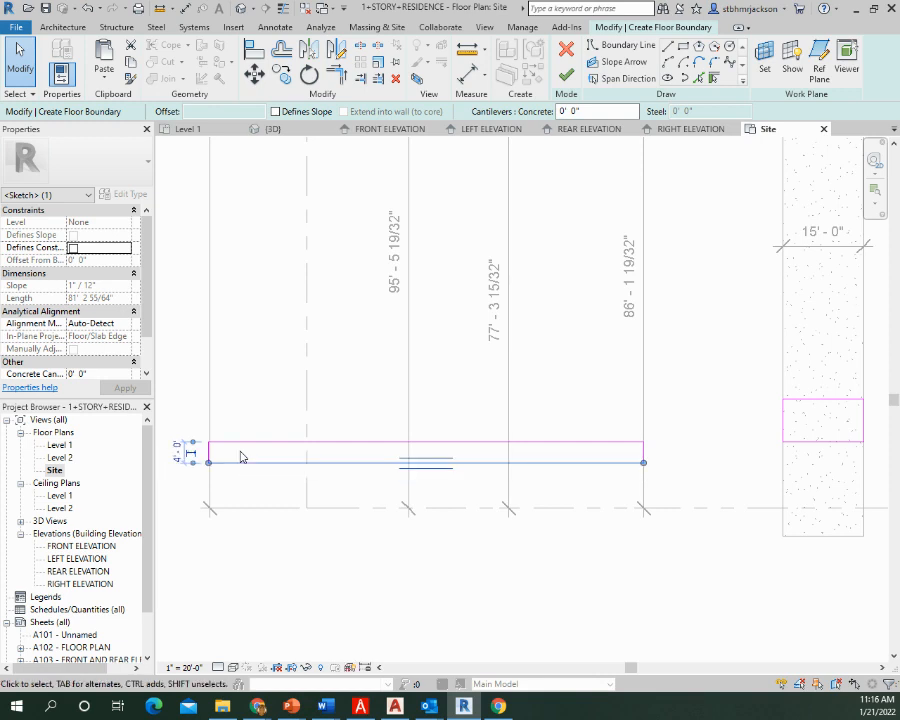
pyautogui.click(385, 495)
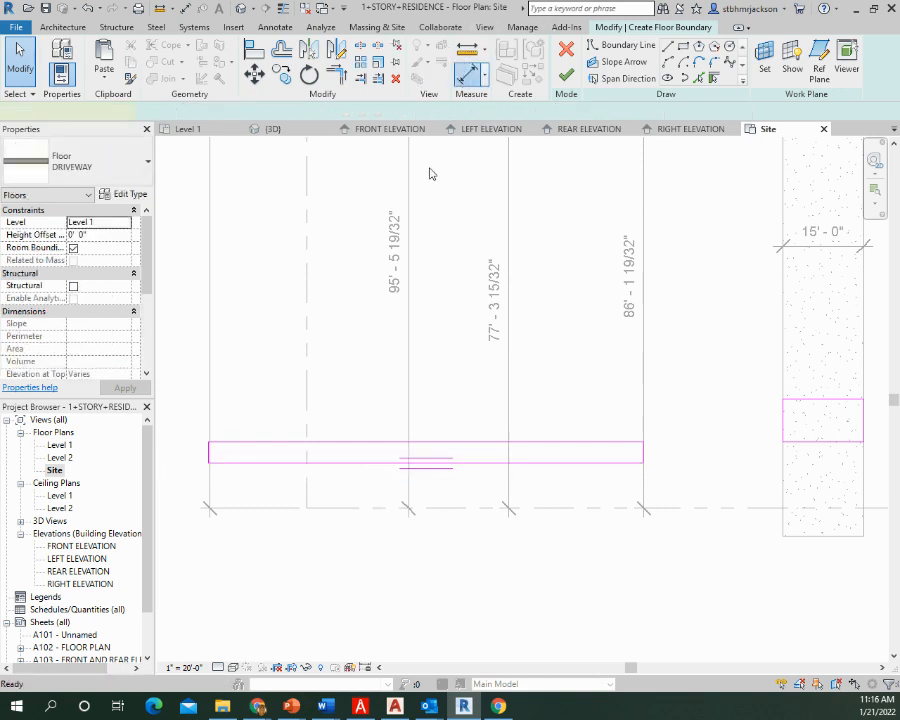
# Add an aligned dimension between the longer strip's street-side edge and the front property line
pyautogui.press('d')
pyautogui.press('i')
pyautogui.click(350, 463)
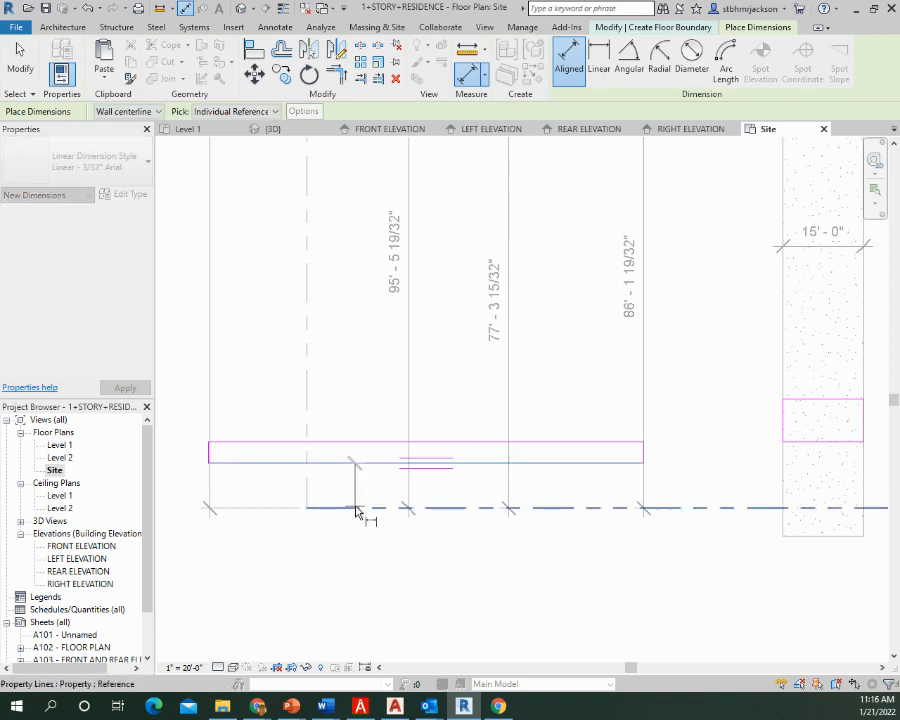
pyautogui.click(357, 509)
pyautogui.click(357, 490)
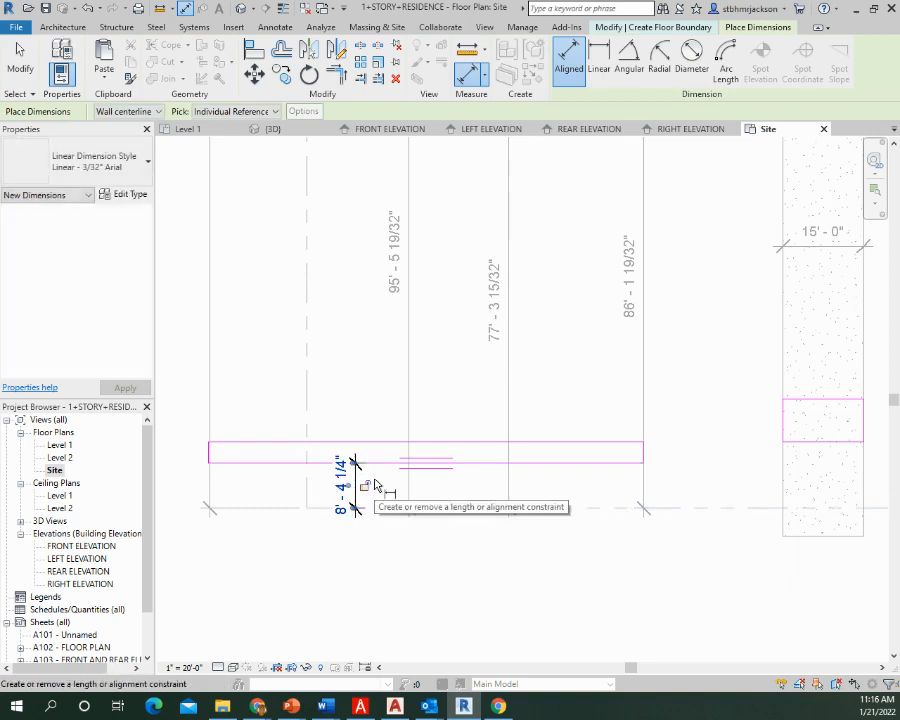
pyautogui.press('Escape')
pyautogui.press('Escape')
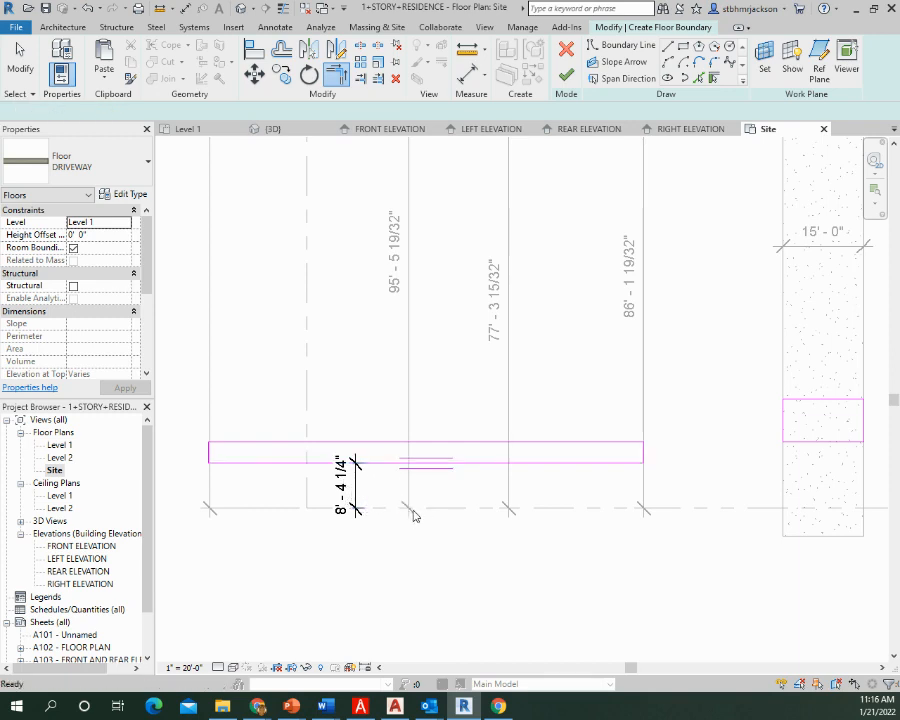
pyautogui.press('Escape')
# Try to set the longer strip's street-side edge 4' from the front property line together with a 4' strip width
pyautogui.click(374, 462)
pyautogui.click(346, 484)
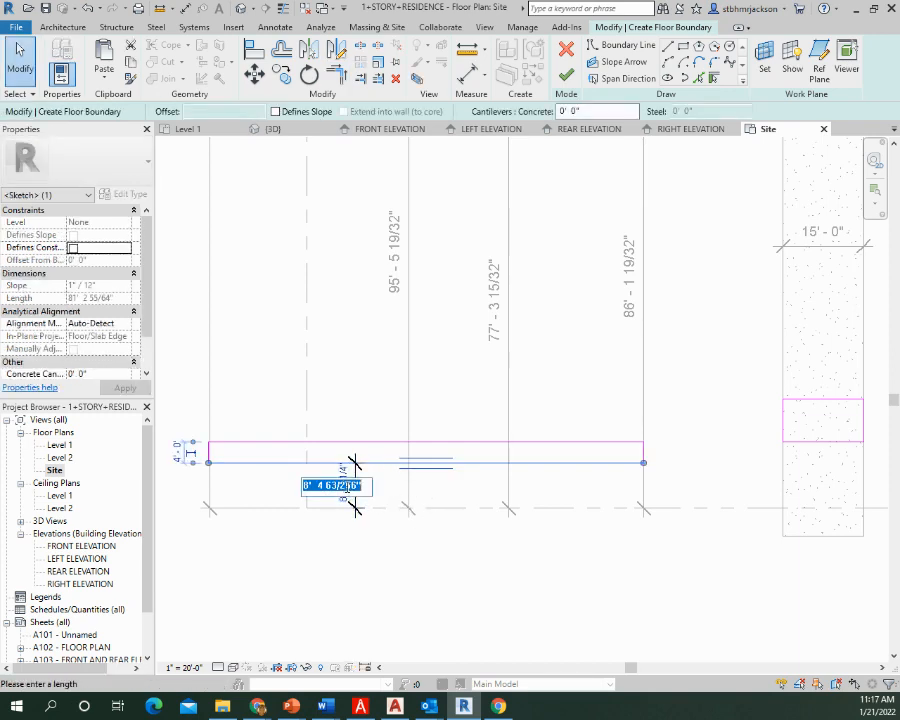
pyautogui.write('4')
pyautogui.press('Return')
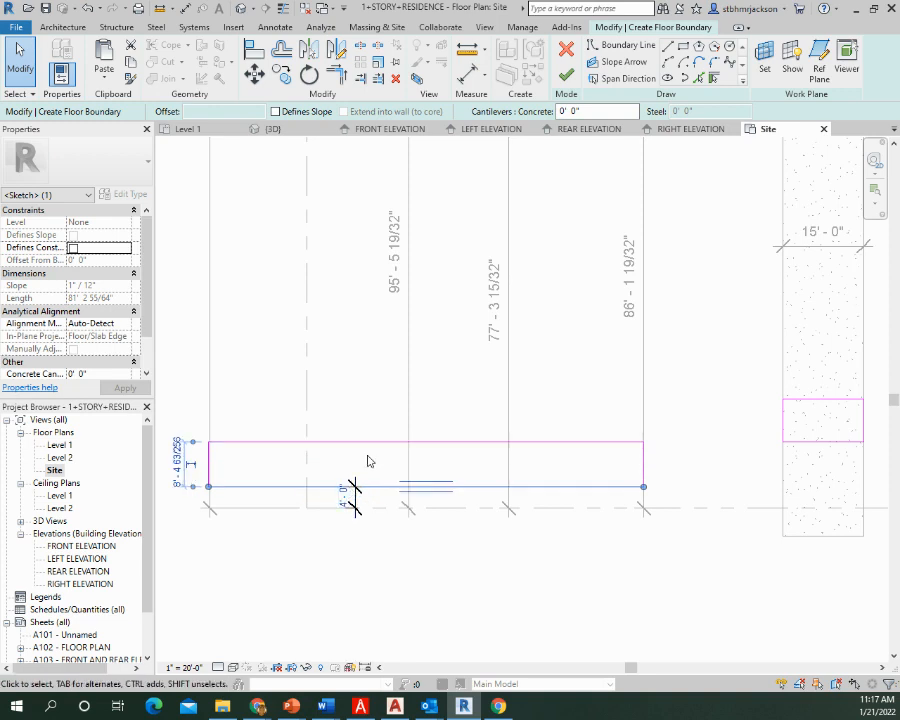
pyautogui.click(177, 463)
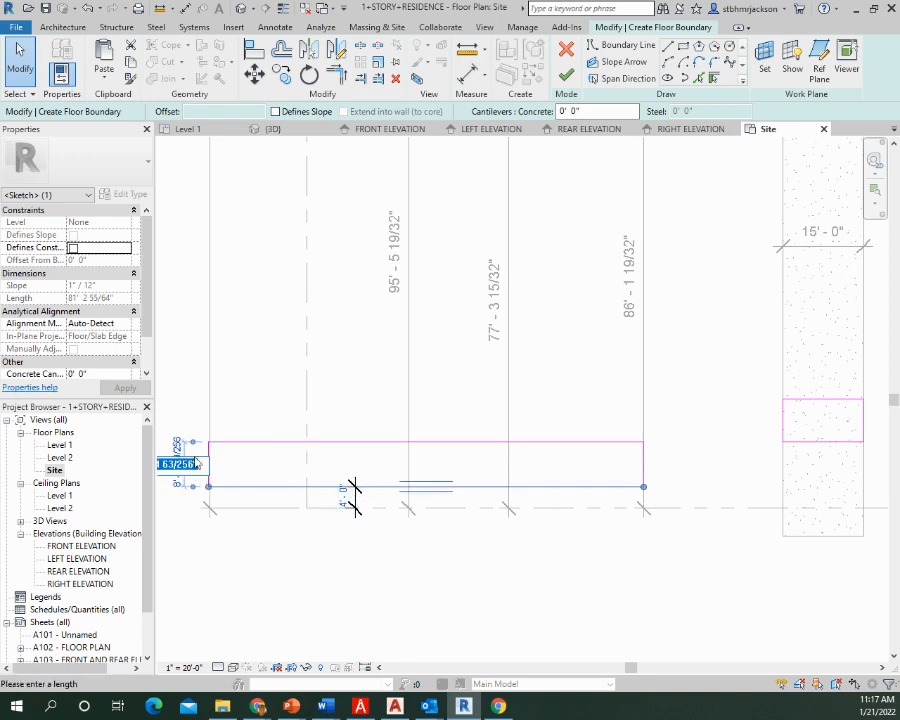
pyautogui.write('4')
pyautogui.press('Return')
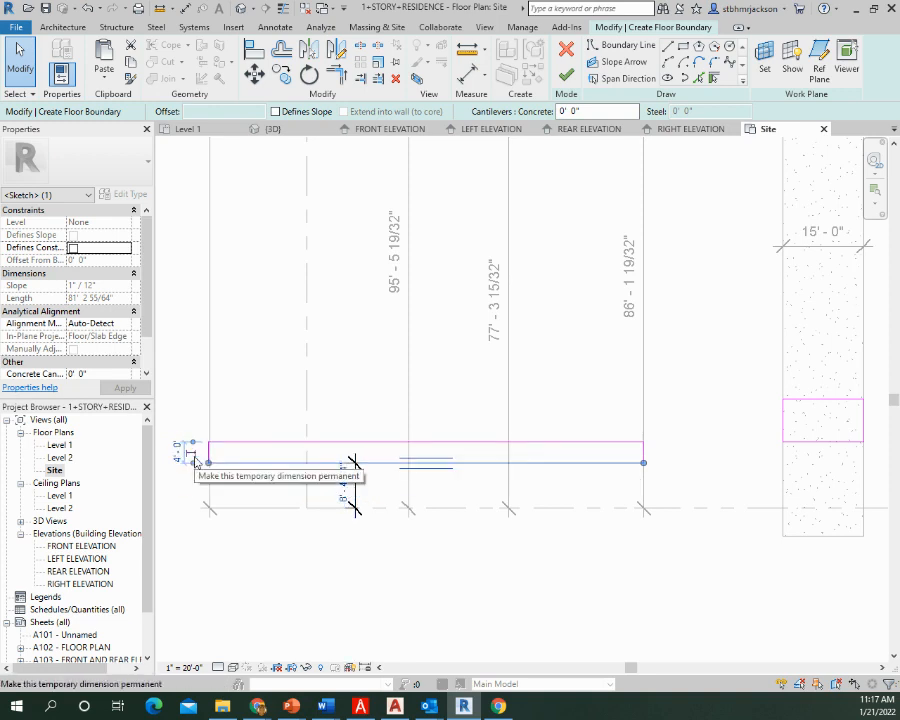
# Set the distance from the longer strip's street-side edge to the front property line to 4'
pyautogui.click(339, 500)
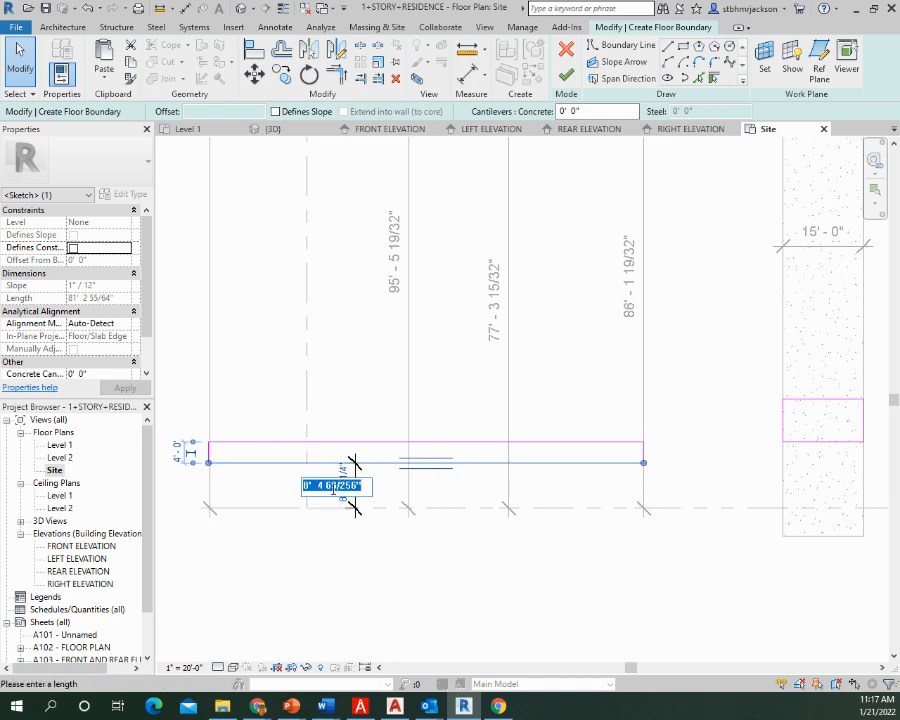
pyautogui.write('4')
pyautogui.press('Return')
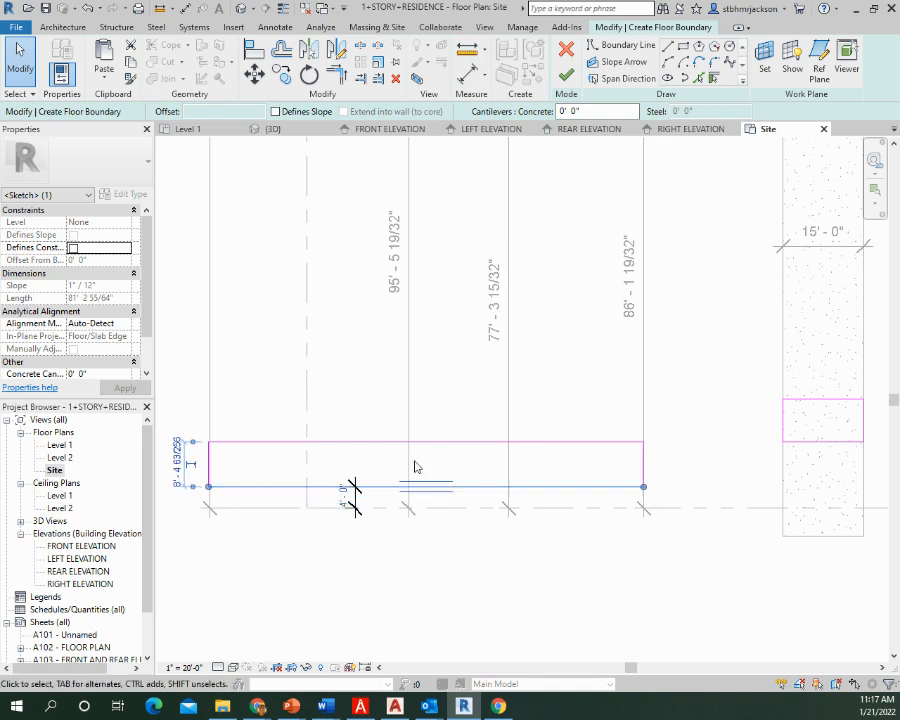
pyautogui.click(366, 377)
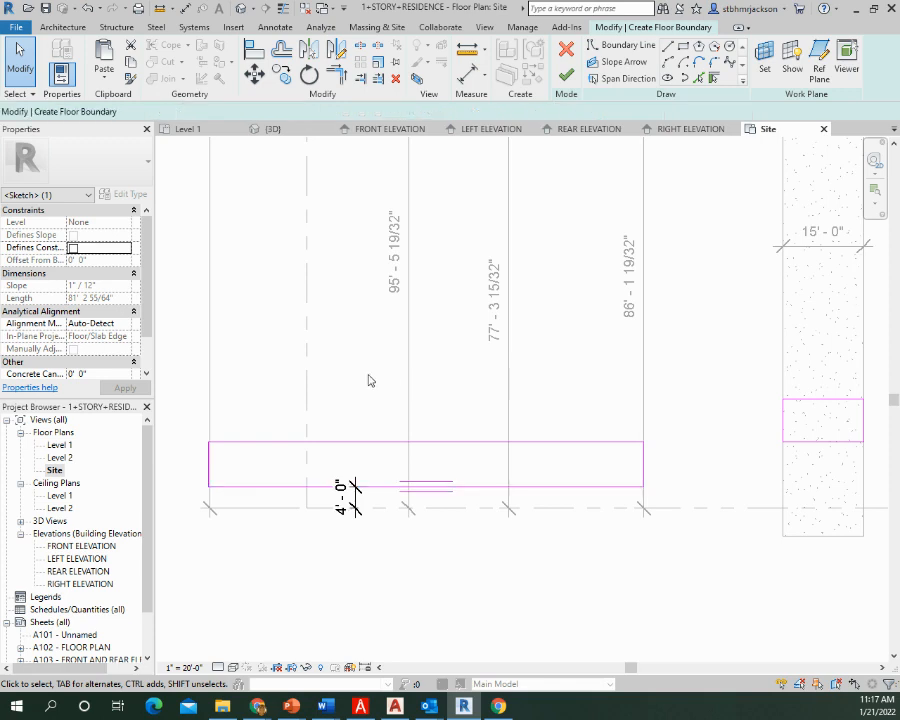
# Move the strip's house-side edge toward the street until the strip is about 4' 4" wide
pyautogui.click(362, 441)
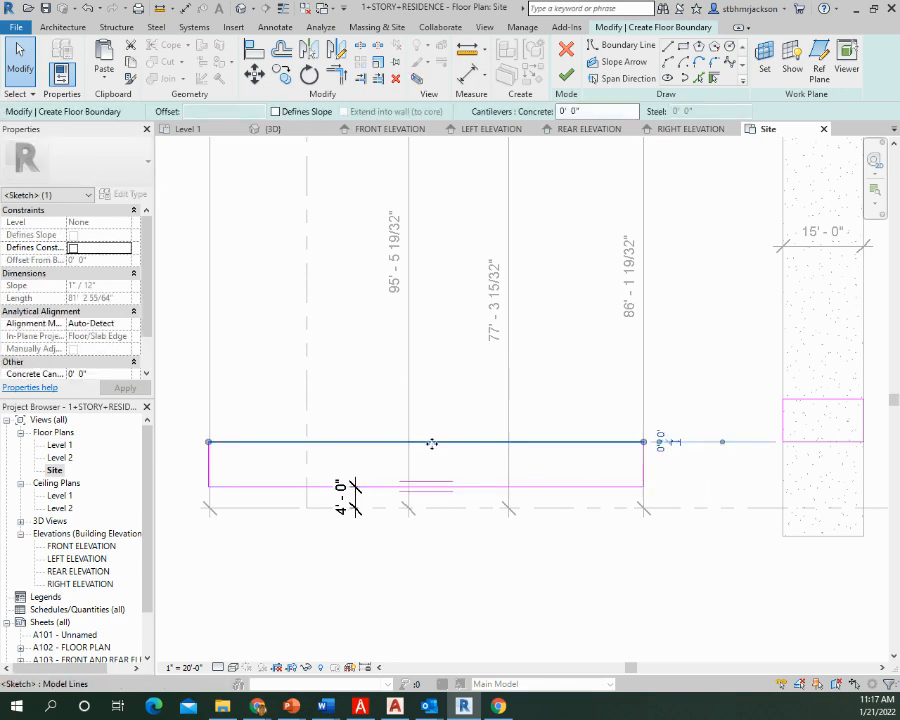
pyautogui.moveTo(431, 448); pyautogui.dragTo(432, 466)
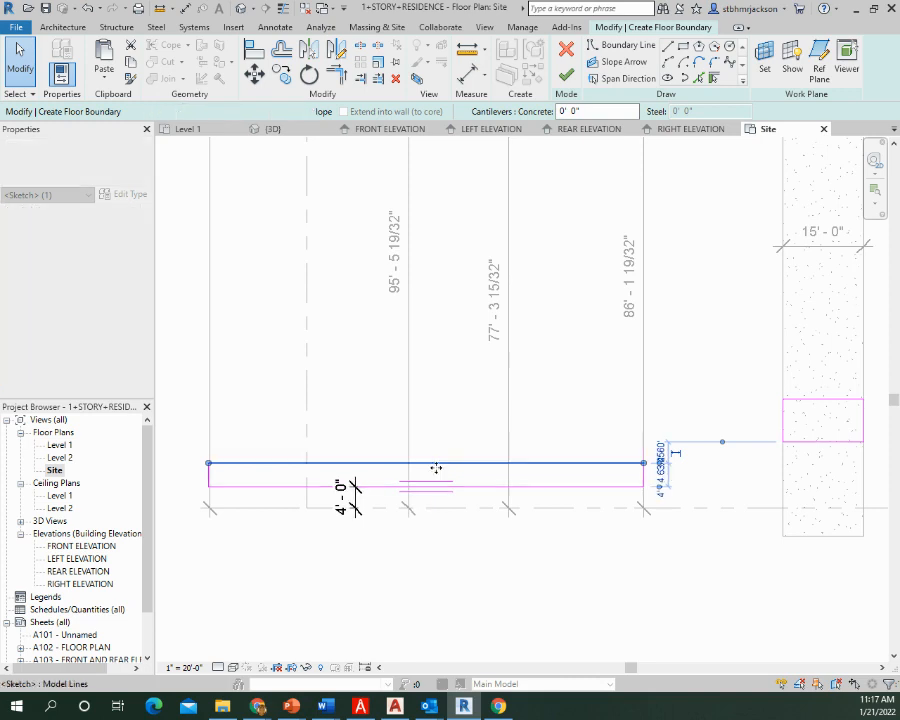
pyautogui.click(604, 475)
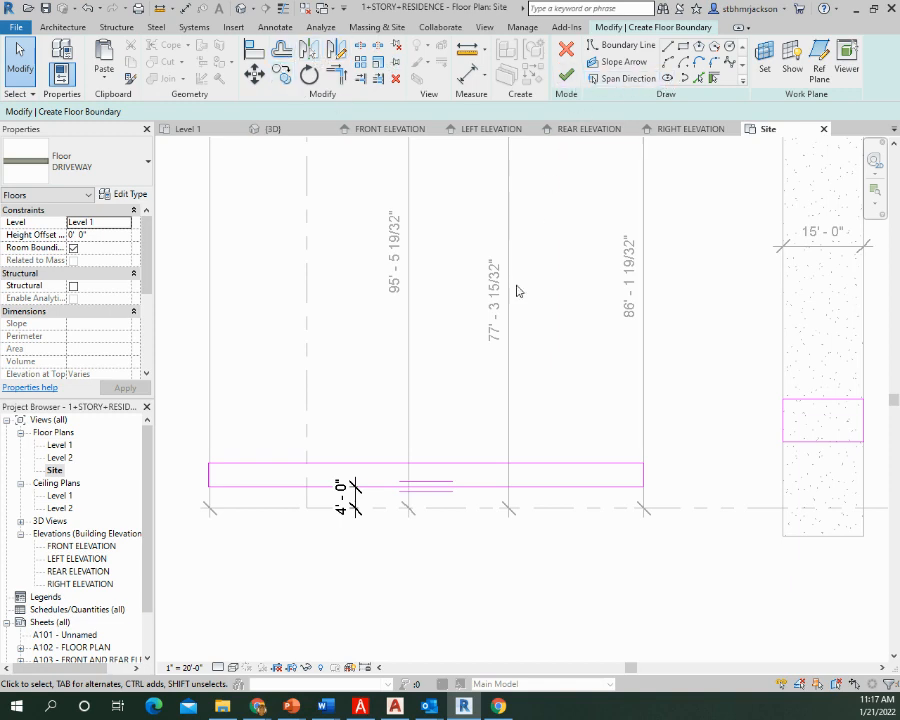
# Add an aligned dimension across the strip's two long edges and set the strip's width to 4'
pyautogui.click(467, 75)
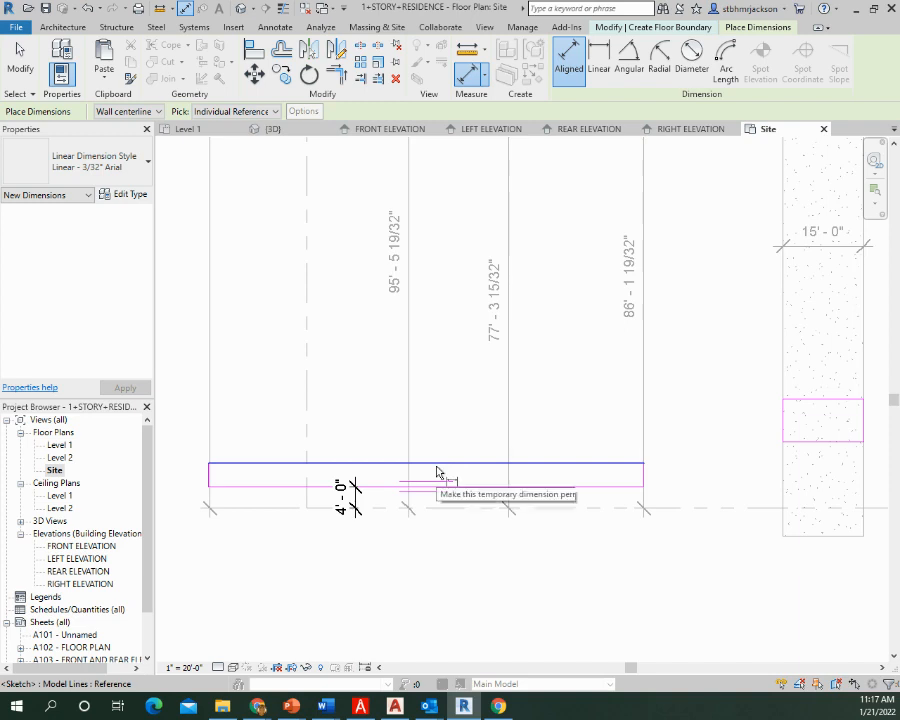
pyautogui.click(478, 472)
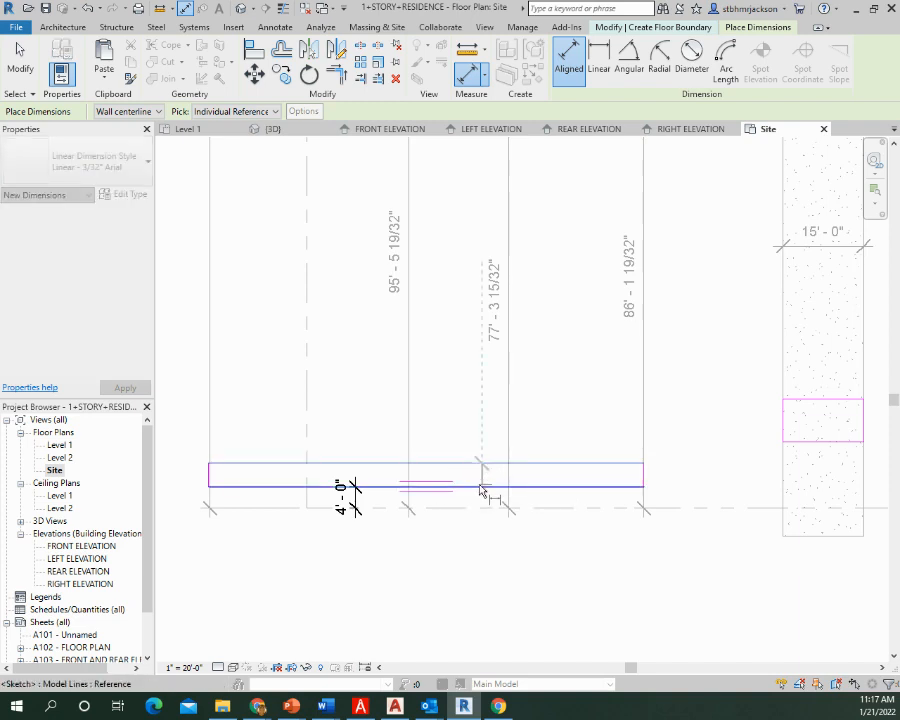
pyautogui.click(480, 481)
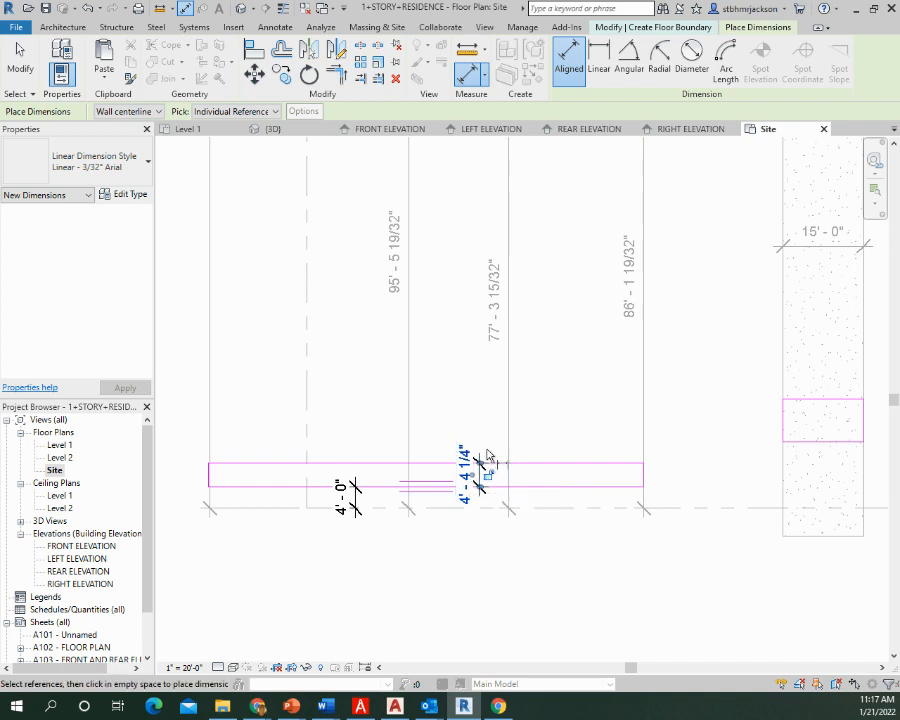
pyautogui.press('Escape')
pyautogui.click(440, 474)
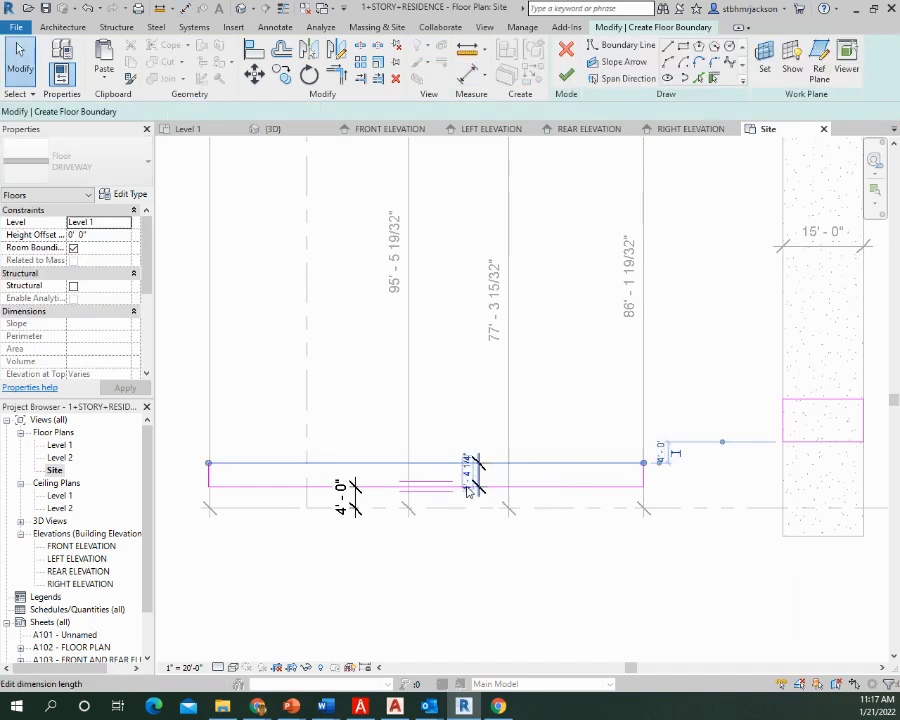
pyautogui.click(467, 484)
pyautogui.press('Escape')
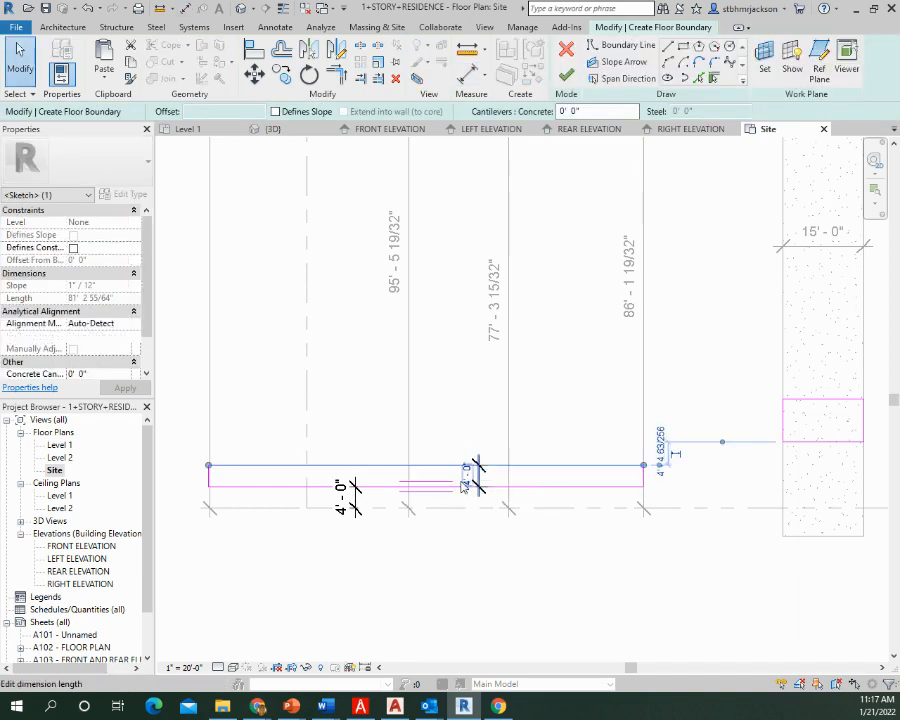
pyautogui.press('Escape')
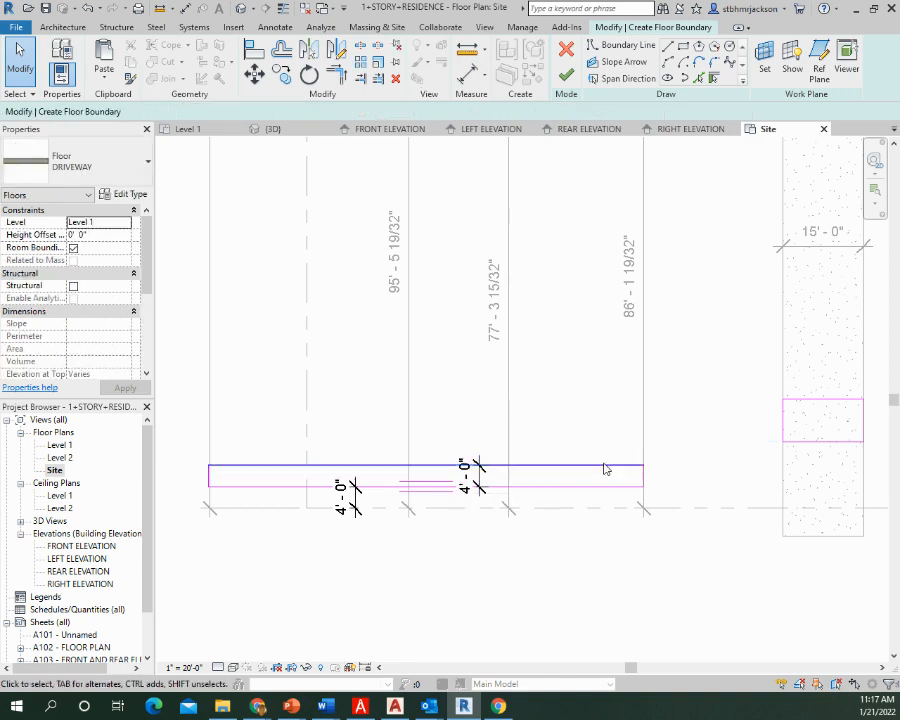
# Delete all four boundary lines of the small rectangle over the driveway
pyautogui.moveTo(715, 486); pyautogui.dragTo(538, 460, button='middle')
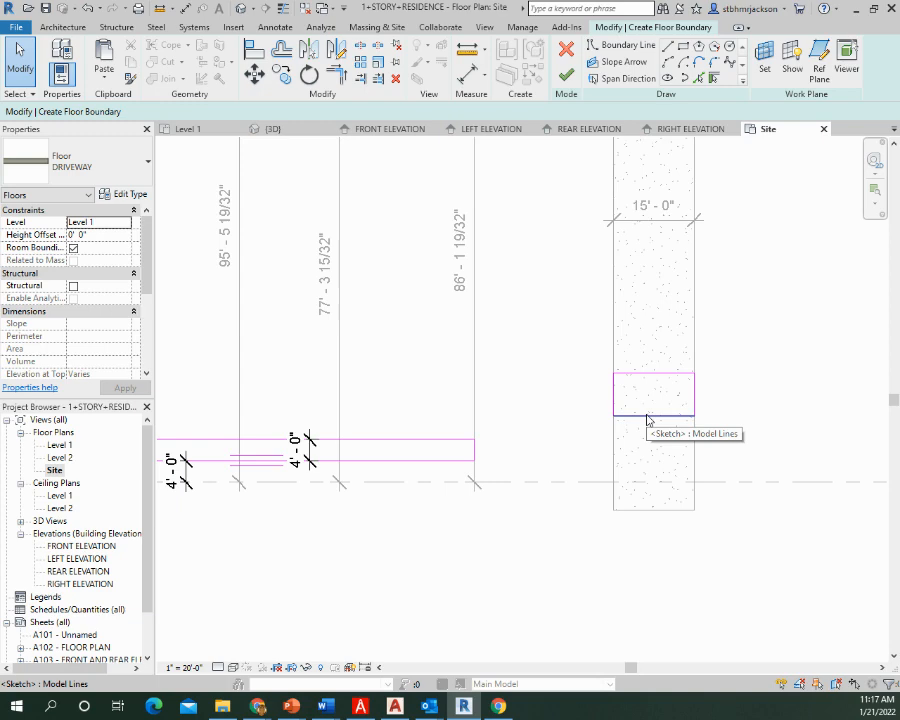
pyautogui.scroll(-2, 640, 426)
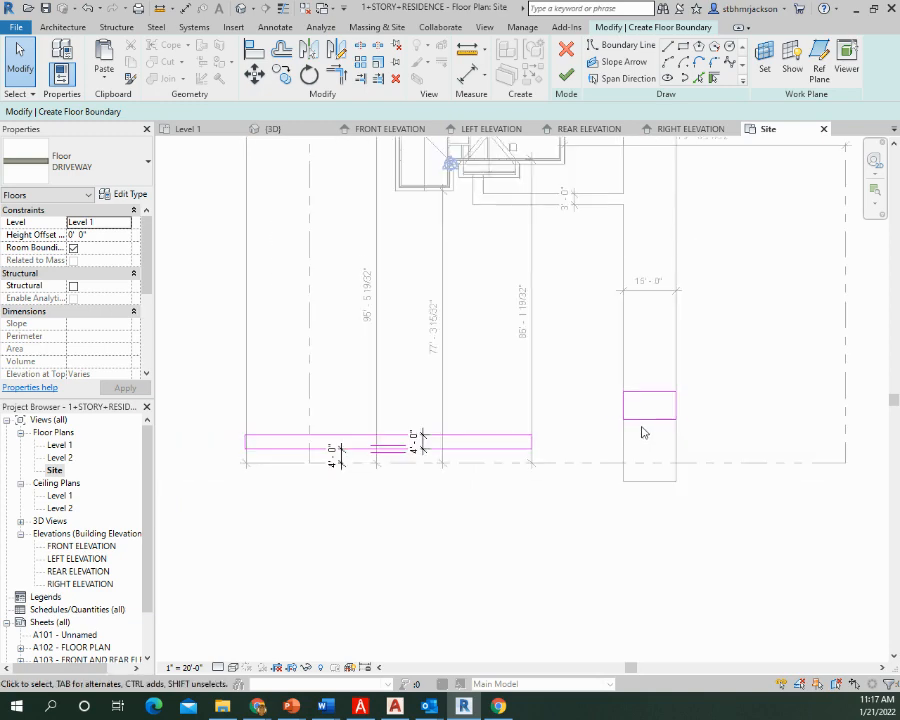
pyautogui.moveTo(640, 426); pyautogui.dragTo(542, 496, button='middle')
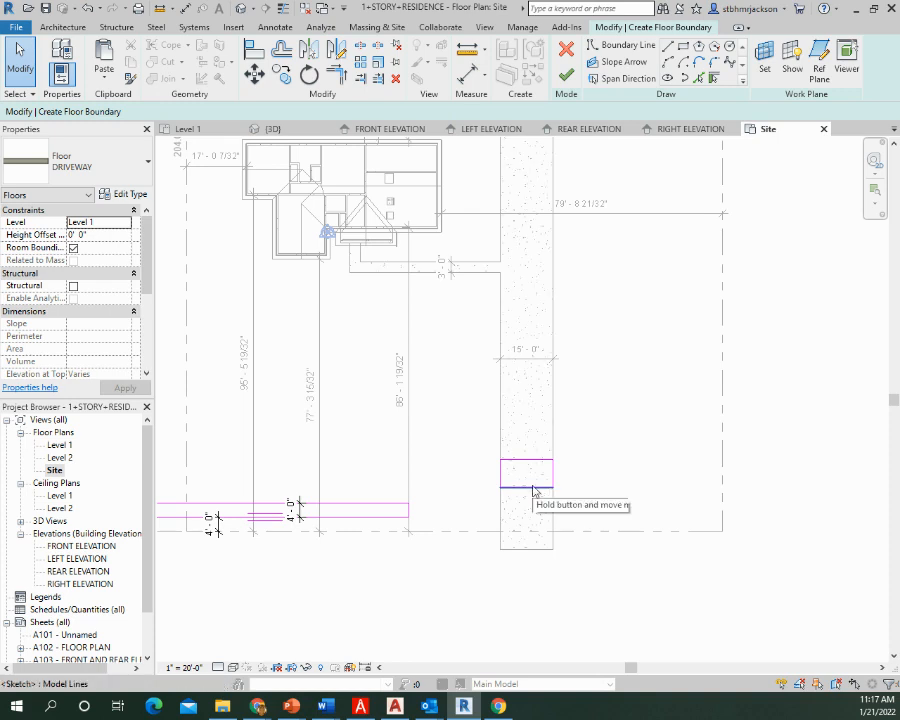
pyautogui.click(533, 488)
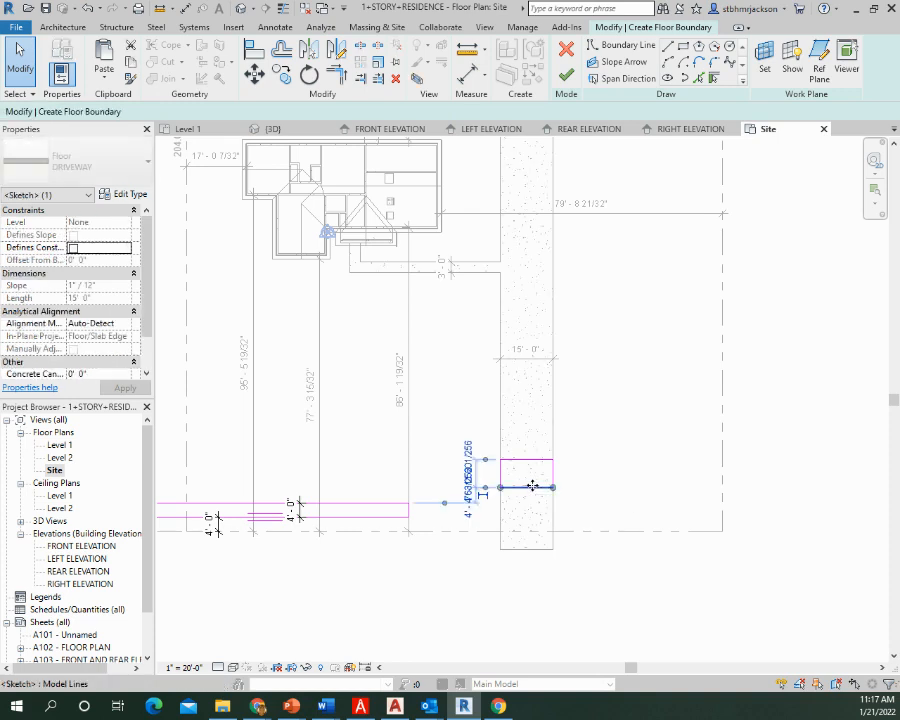
pyautogui.press('Delete')
pyautogui.click(528, 460)
pyautogui.press('Delete')
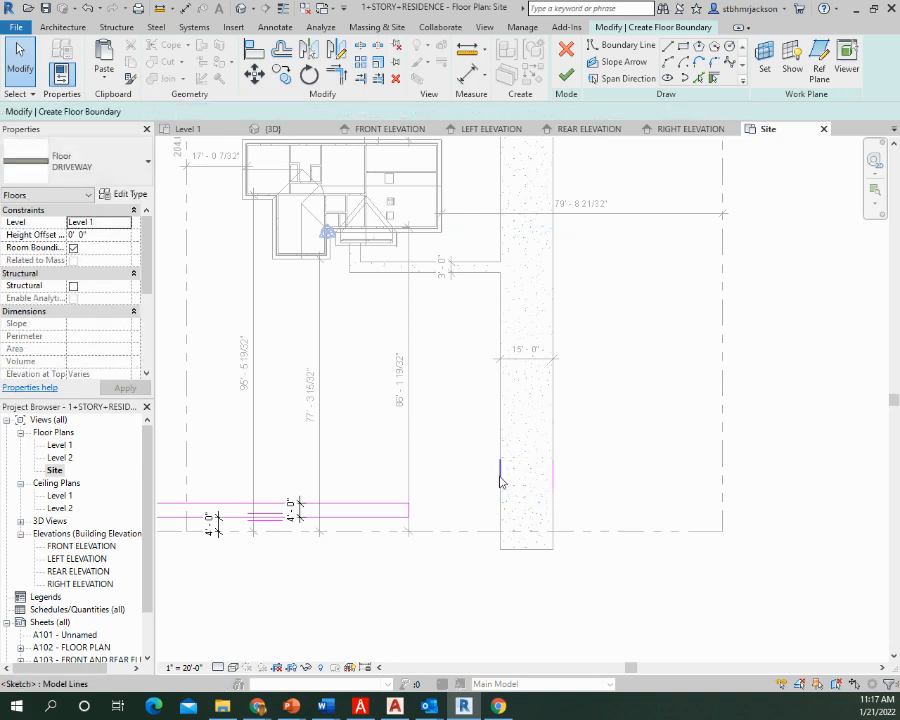
pyautogui.click(501, 476)
pyautogui.press('Delete')
pyautogui.click(554, 475)
pyautogui.press('Delete')
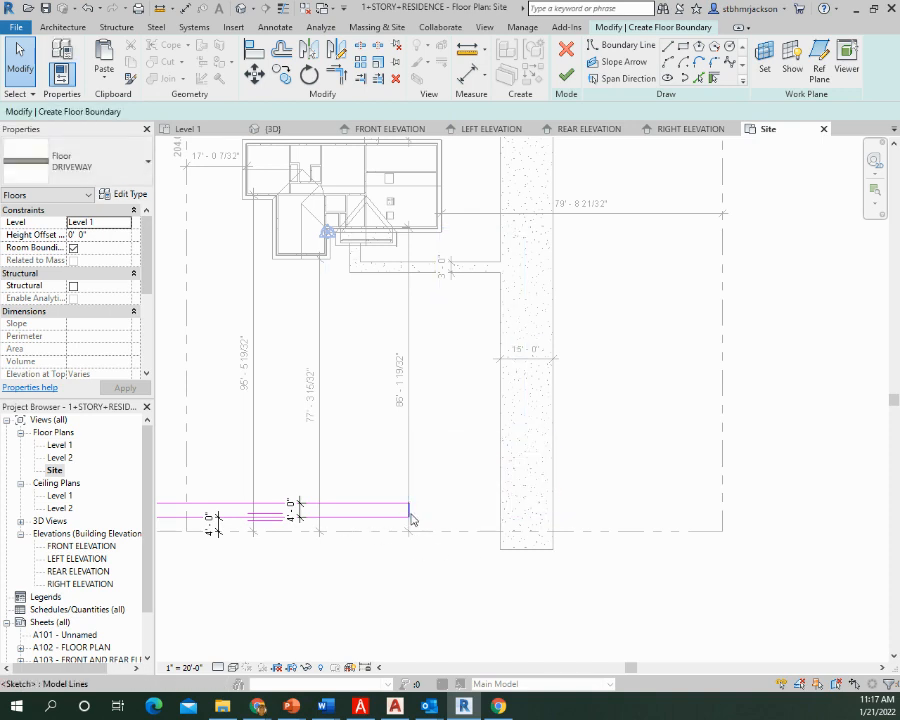
# Stretch the strip's end line from the 86' - 1 19/32" dimension line to the driveway's near edge
pyautogui.moveTo(410, 518); pyautogui.dragTo(500, 518)
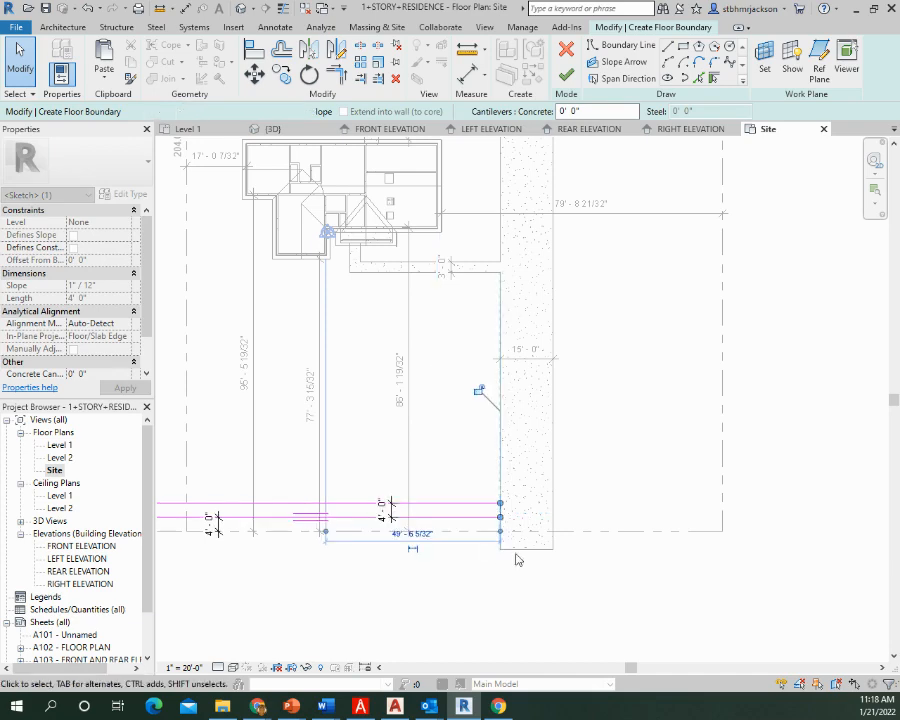
pyautogui.click(582, 484)
pyautogui.moveTo(575, 524); pyautogui.dragTo(506, 434, button='middle')
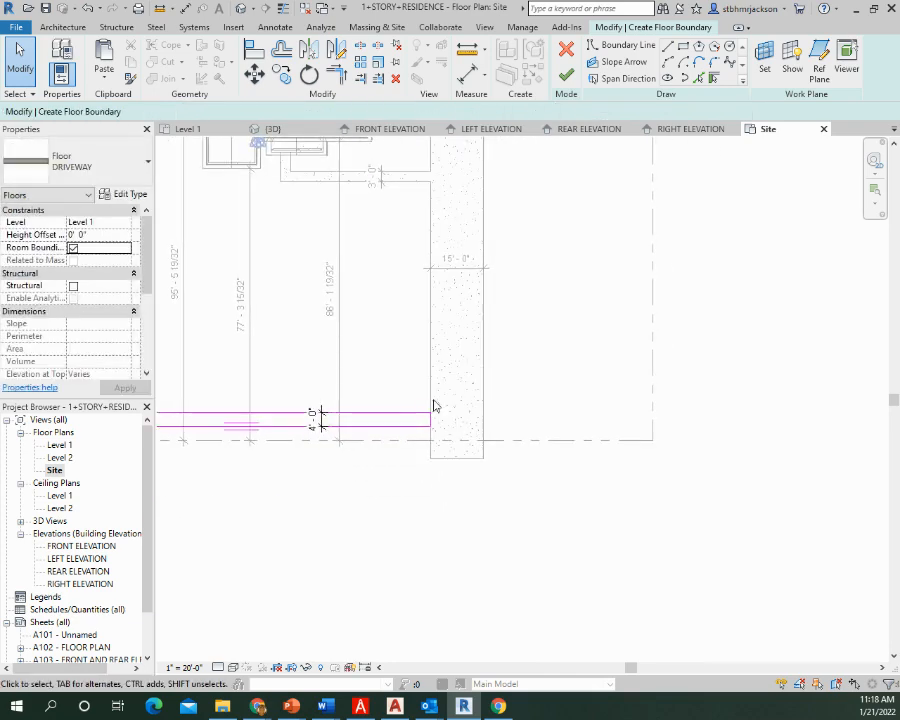
pyautogui.scroll(4, 466, 430)
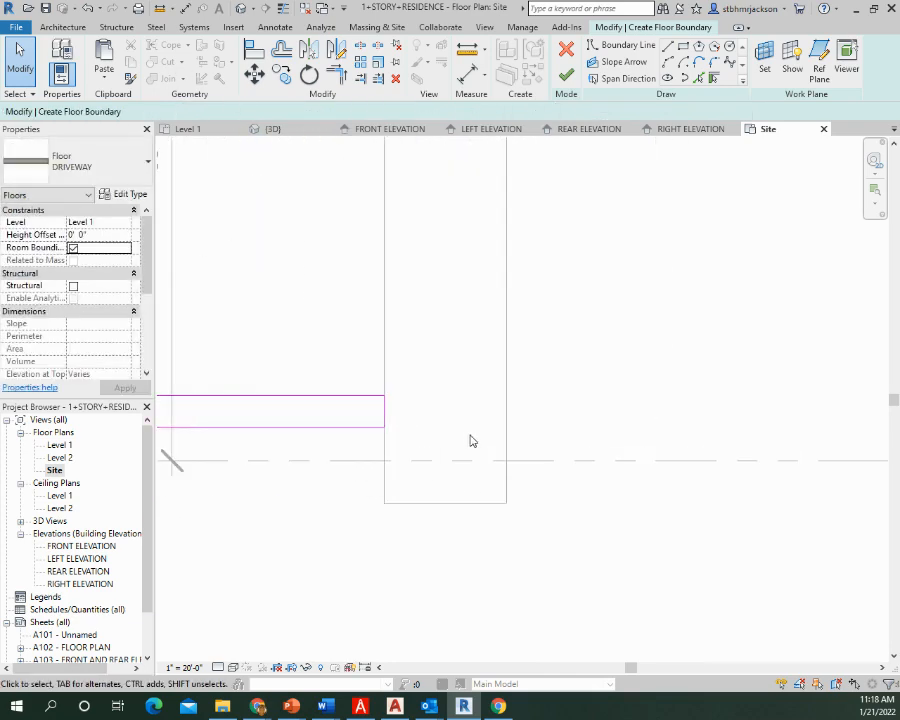
# Draw a matching 4' wide closed strip about 48' long from the driveway's far edge to the side property line, and finish the floor
pyautogui.scroll(-2, 532, 442)
pyautogui.moveTo(637, 470); pyautogui.dragTo(467, 448, button='middle')
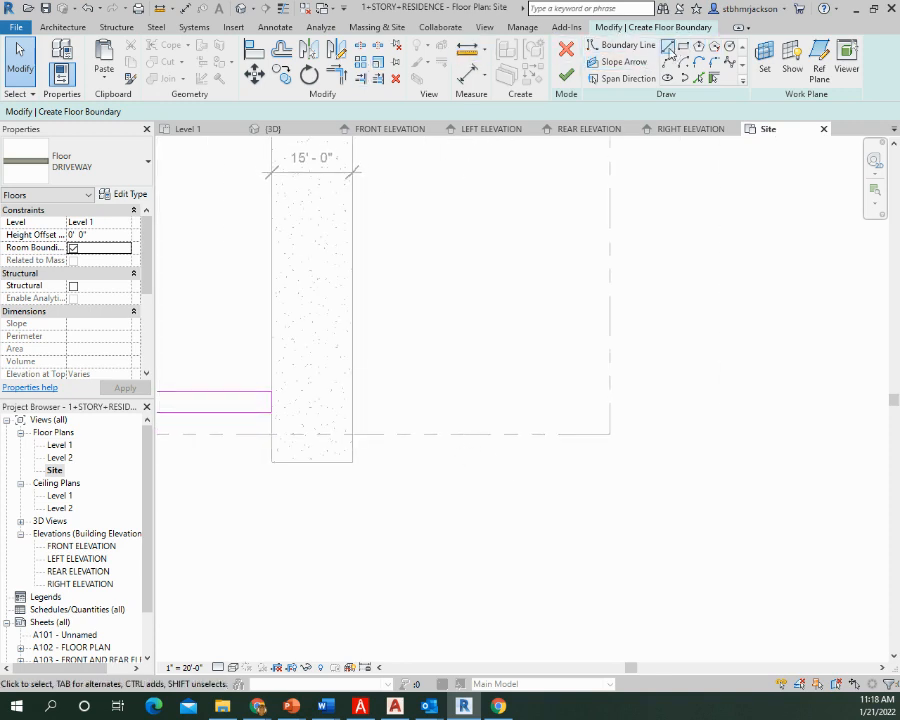
pyautogui.click(668, 48)
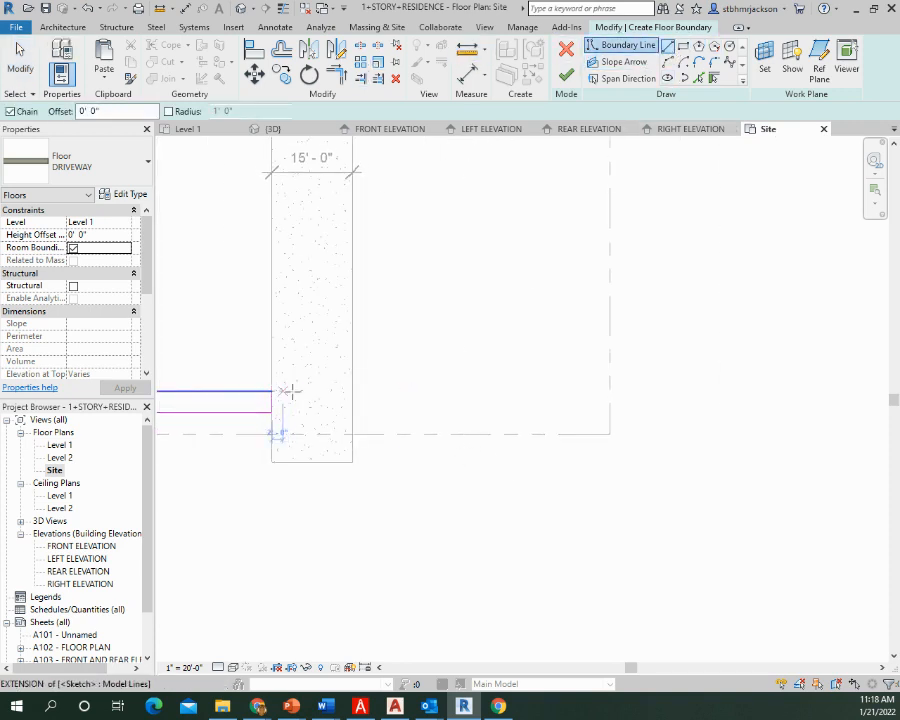
pyautogui.click(352, 391)
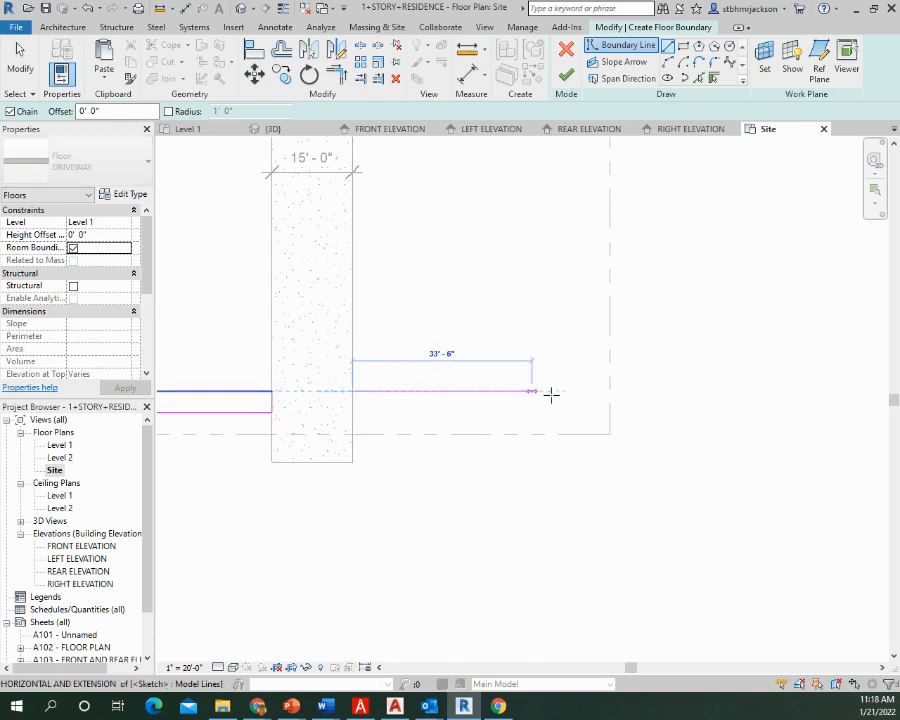
pyautogui.click(610, 391)
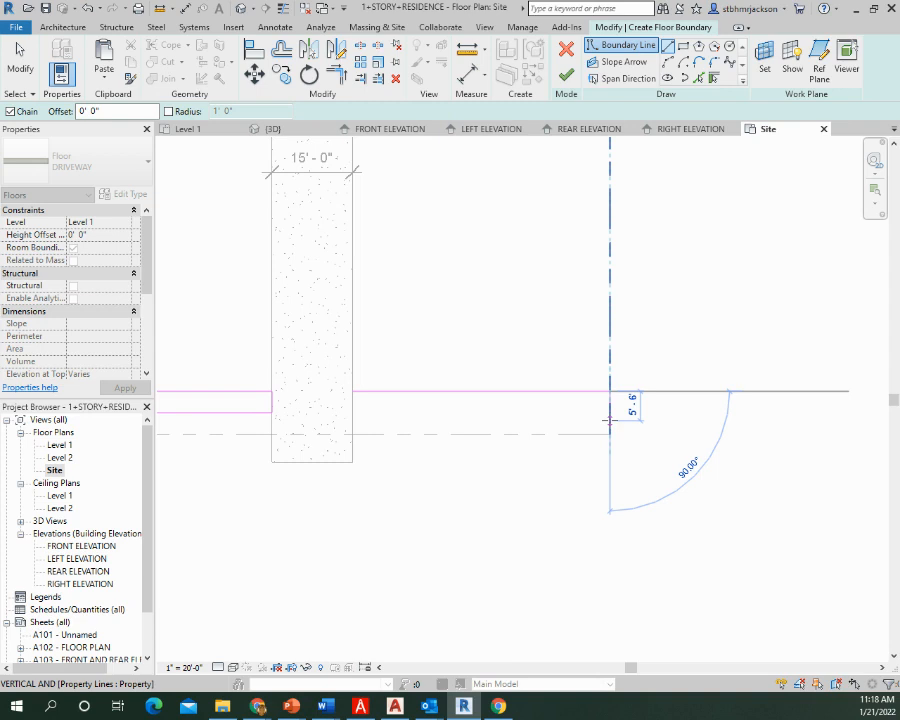
pyautogui.click(610, 411)
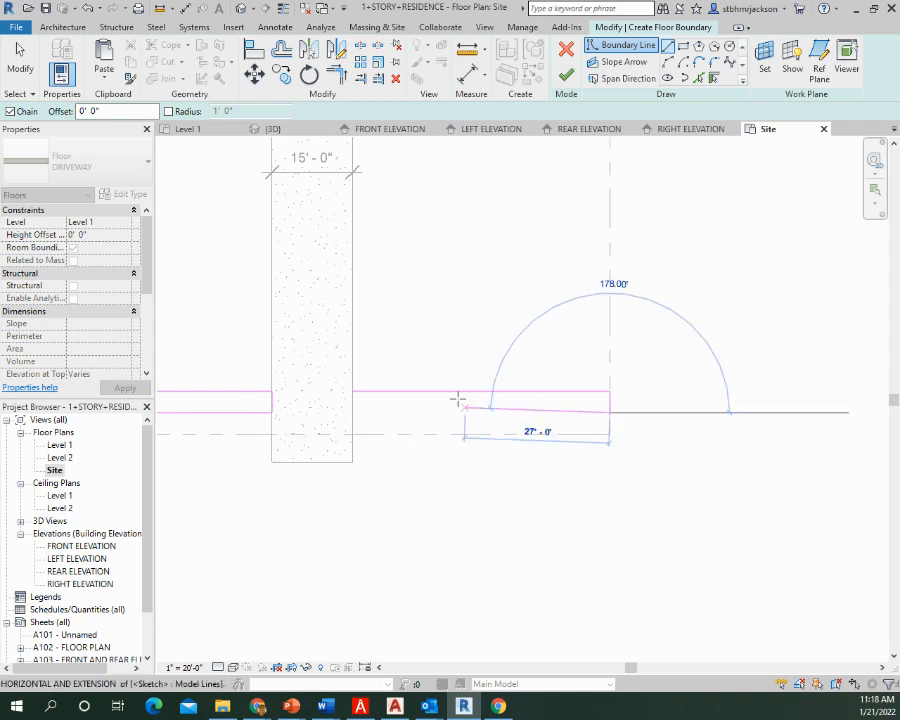
pyautogui.click(352, 411)
pyautogui.press('Escape')
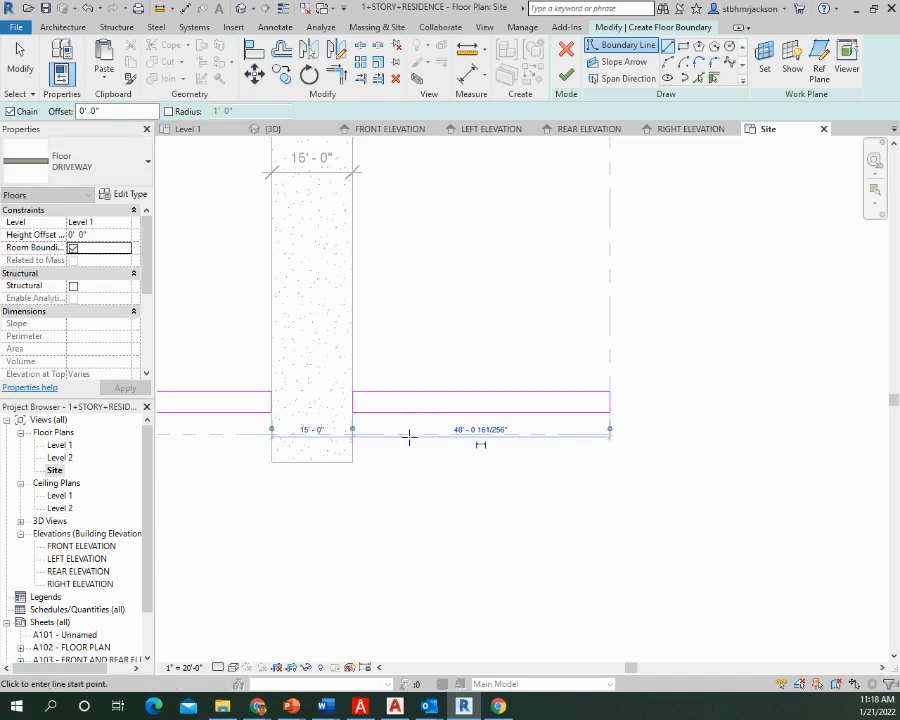
pyautogui.press('Escape')
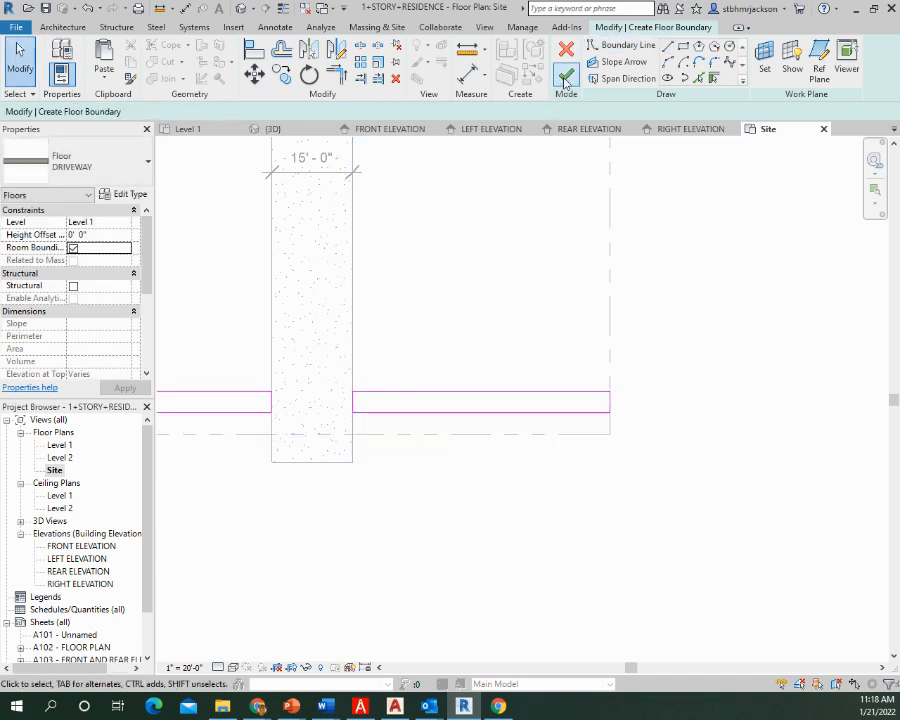
pyautogui.click(566, 75)
# Edit the driveway floor's boundary so its street end is pulled back onto the front property line, and finish the sketch
pyautogui.moveTo(441, 397); pyautogui.dragTo(857, 304, button='middle')
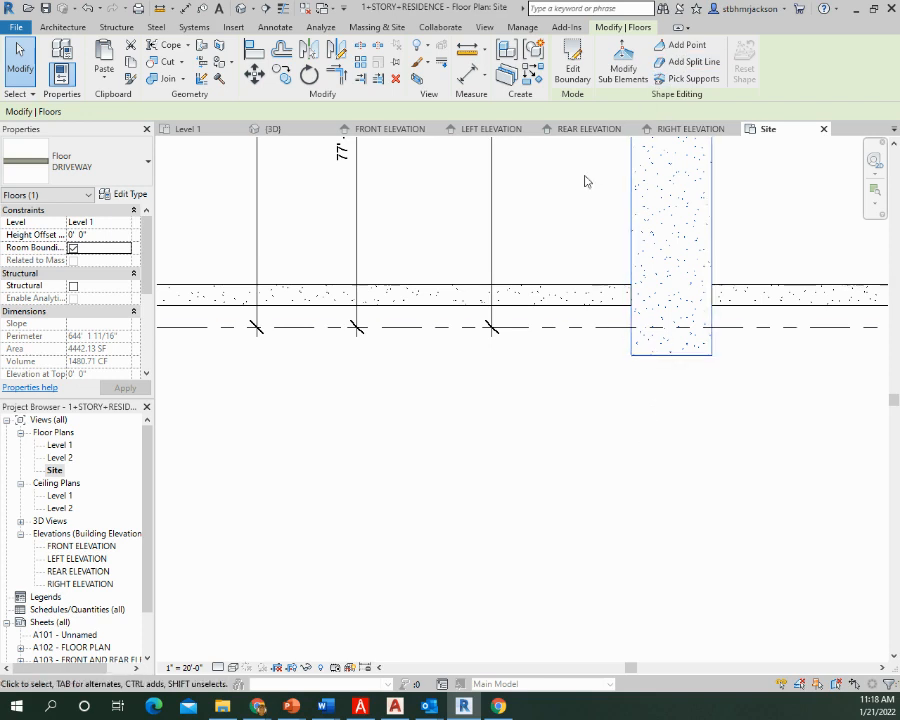
pyautogui.click(572, 66)
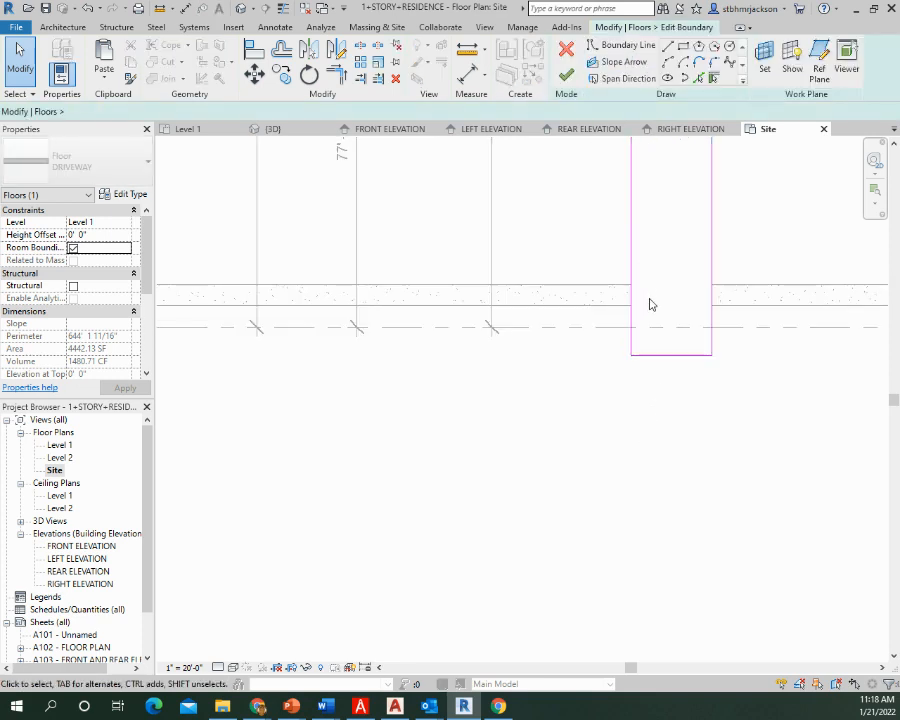
pyautogui.moveTo(669, 355); pyautogui.dragTo(663, 327)
pyautogui.click(637, 388)
pyautogui.scroll(-2, 618, 362)
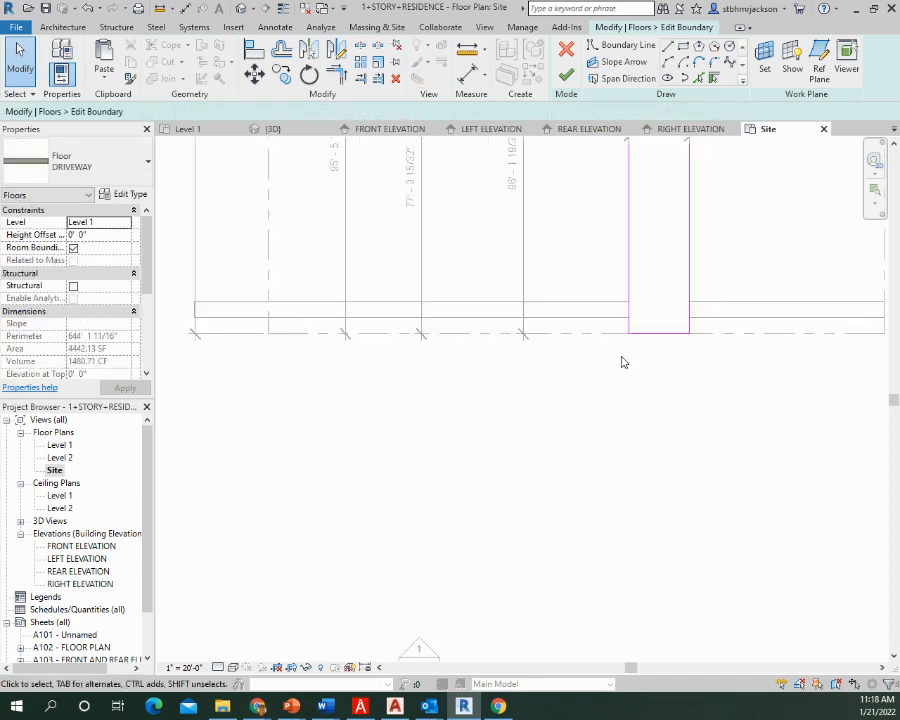
pyautogui.moveTo(612, 372); pyautogui.dragTo(655, 481, button='middle')
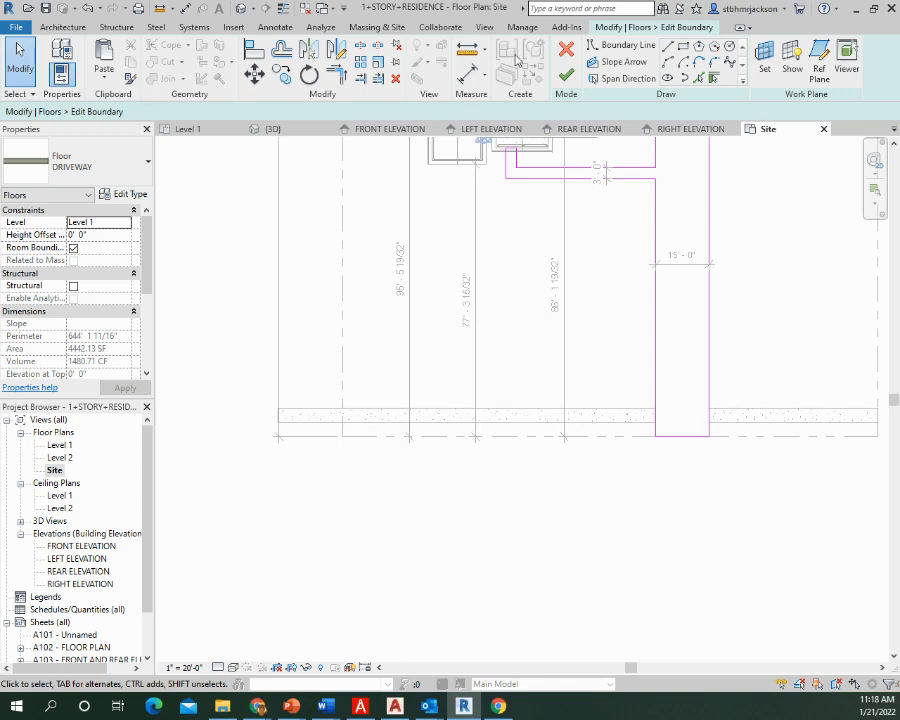
pyautogui.click(566, 75)
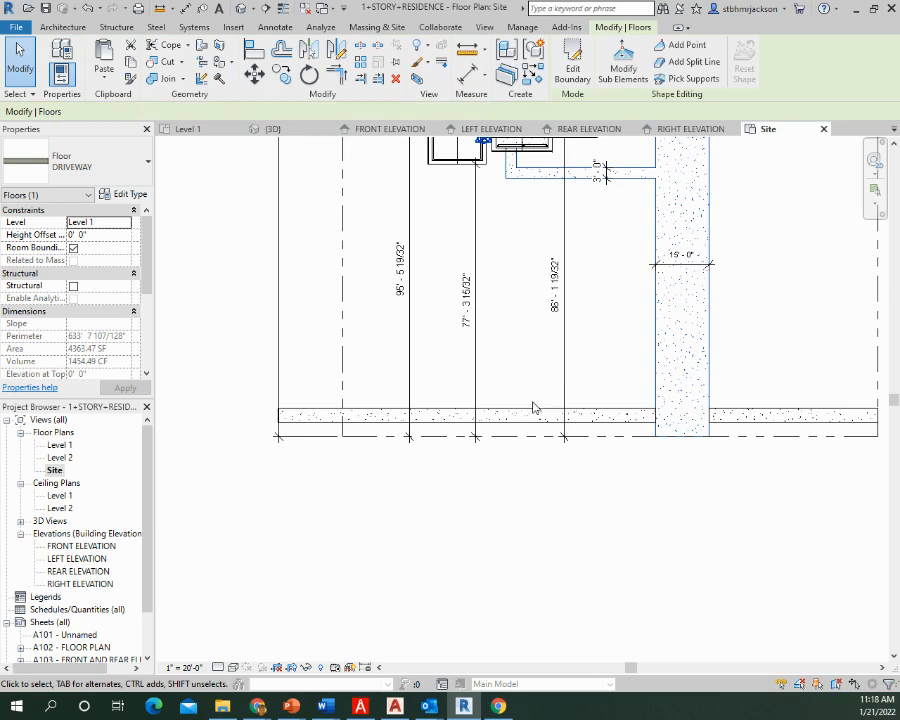
# Place a Largetooth Aspen - 25' site component in the yard behind the house, near the 204.00 DUE NORTH property line
pyautogui.moveTo(686, 215); pyautogui.dragTo(557, 445, button='middle')
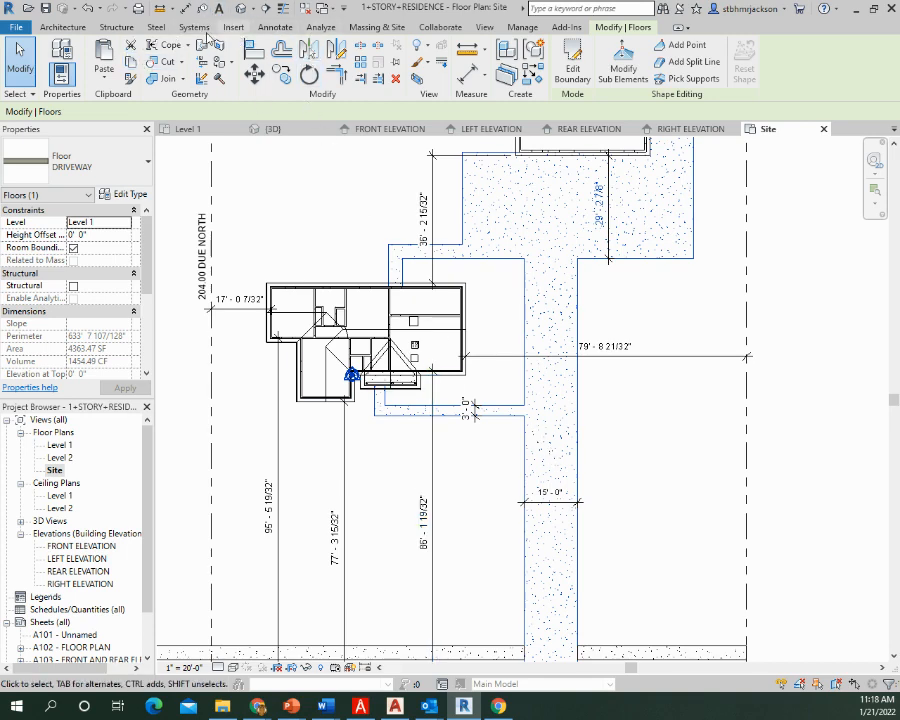
pyautogui.click(362, 28)
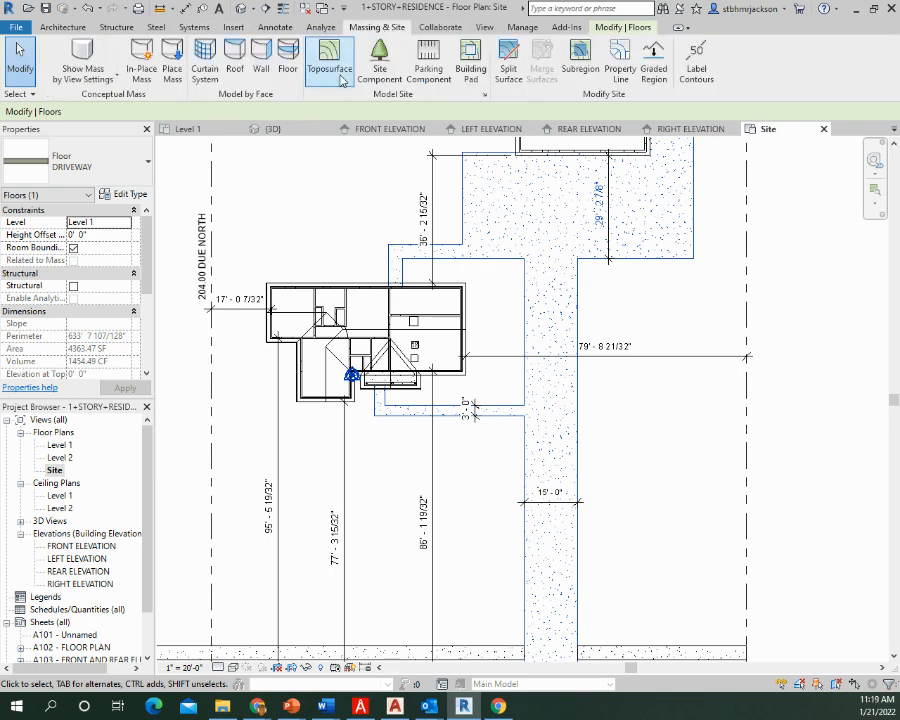
pyautogui.click(377, 57)
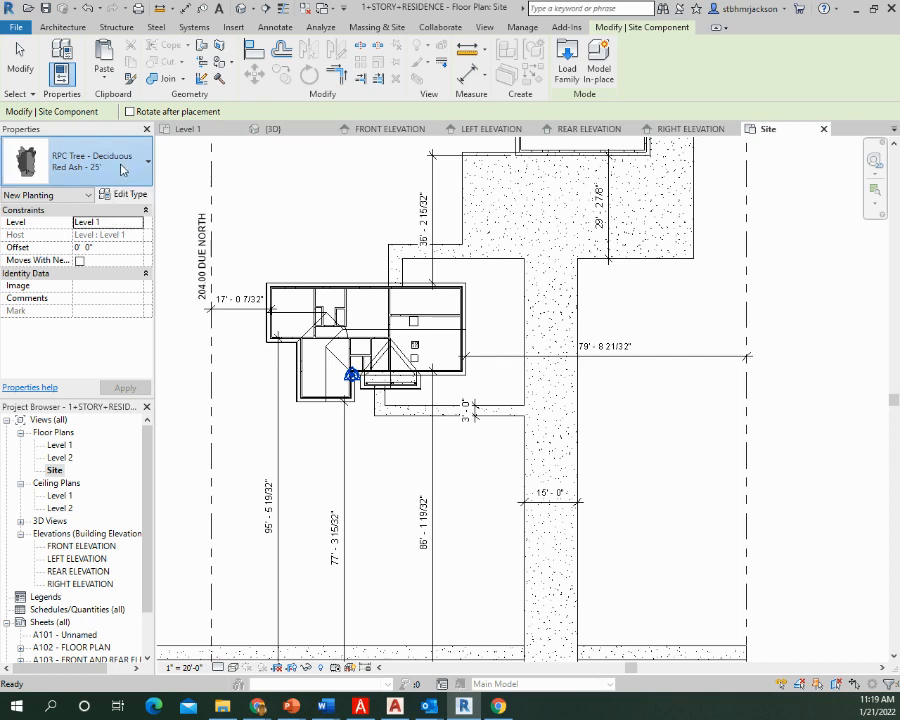
pyautogui.click(119, 172)
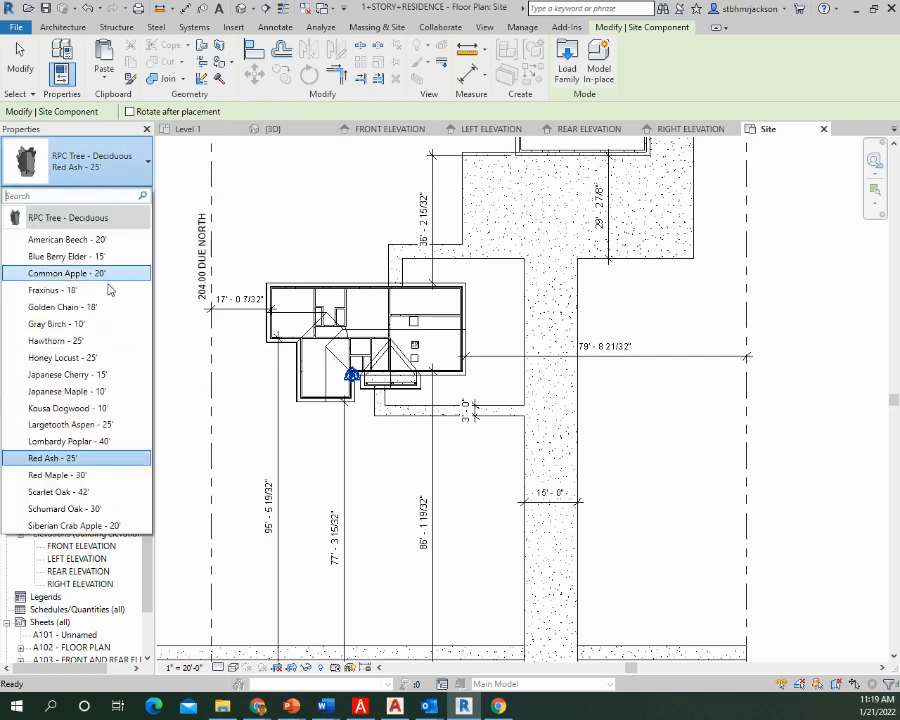
pyautogui.click(85, 425)
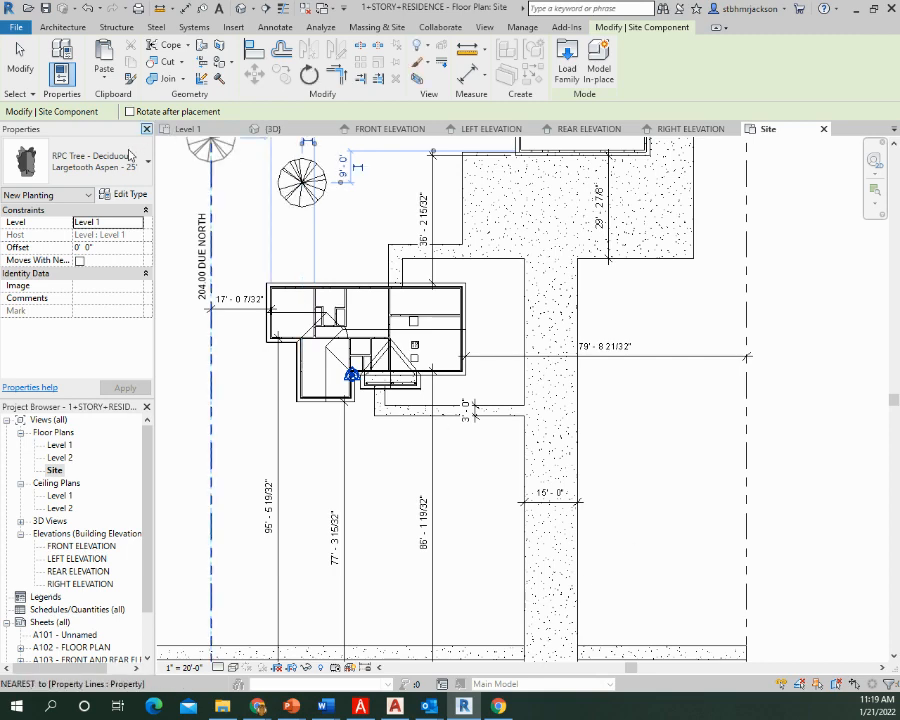
# Place a Scarlet Oak - 42' tree in the front yard between the driveway and the far side property line
pyautogui.click(100, 165)
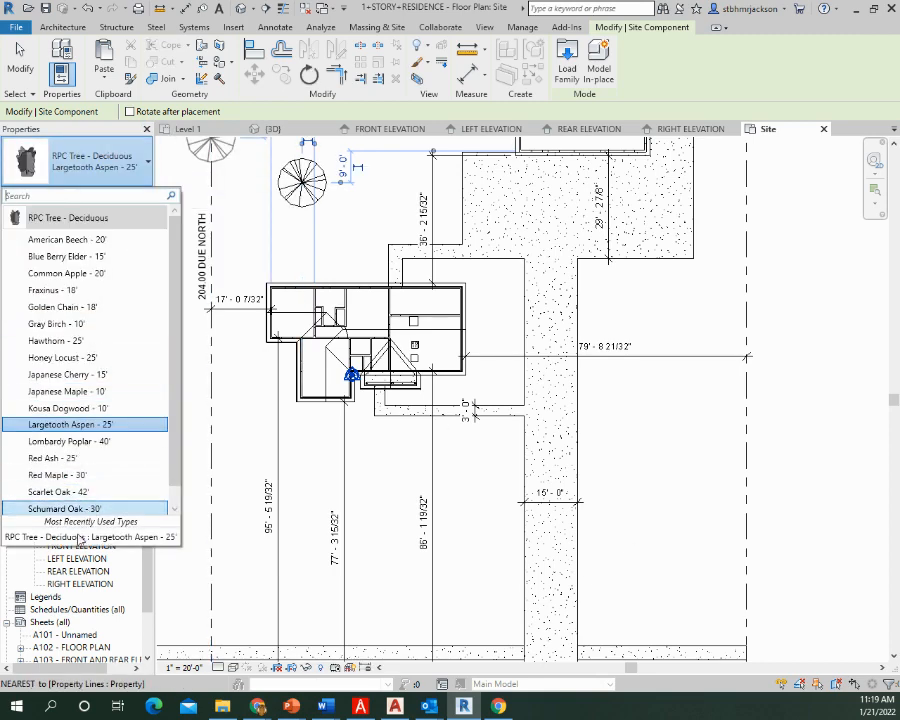
pyautogui.click(80, 490)
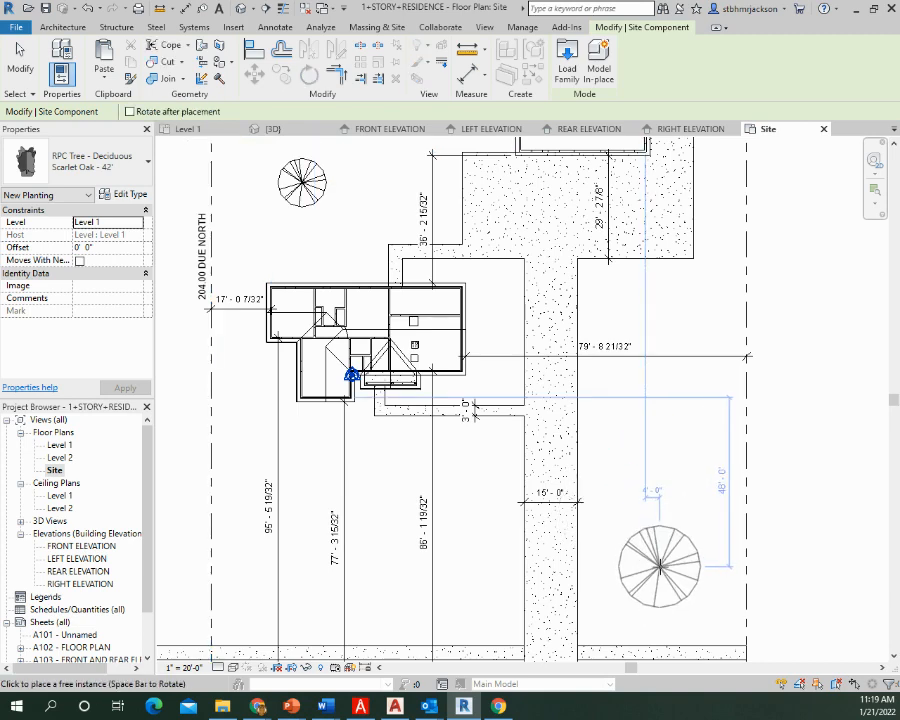
pyautogui.click(657, 567)
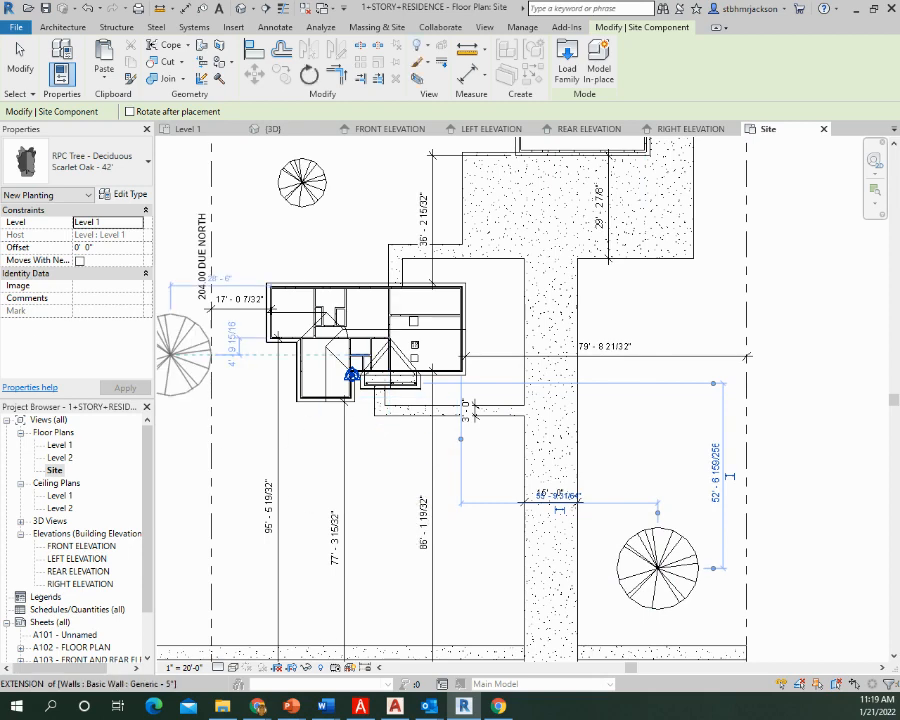
# Place a Lombardy Poplar - 40' tree in the front yard near the 204.00 DUE NORTH property line, and end placement
pyautogui.click(90, 162)
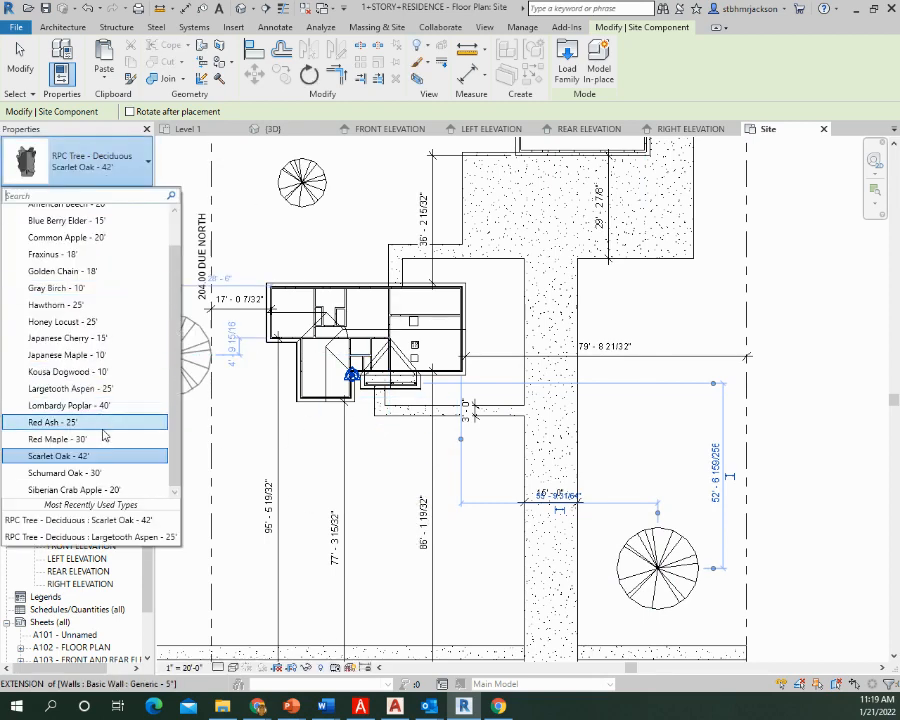
pyautogui.click(69, 405)
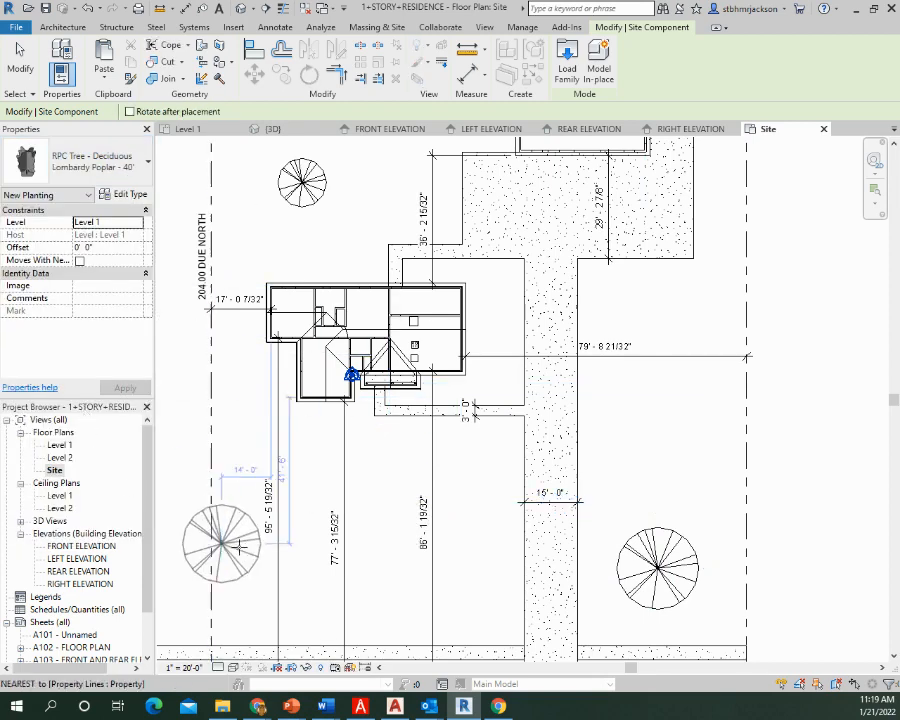
pyautogui.click(251, 598)
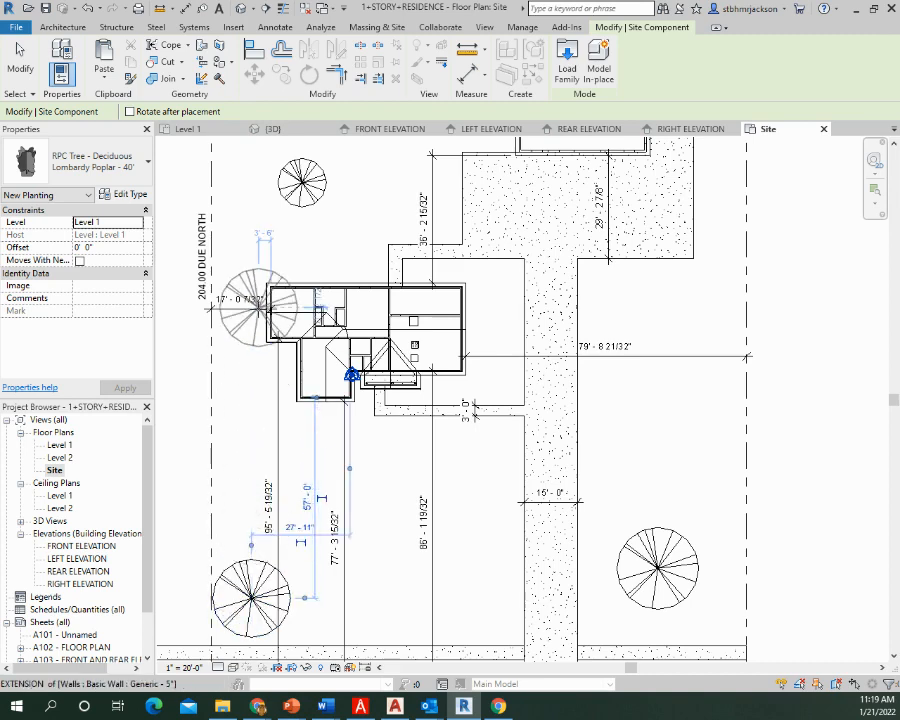
pyautogui.press('Escape')
pyautogui.press('Escape')
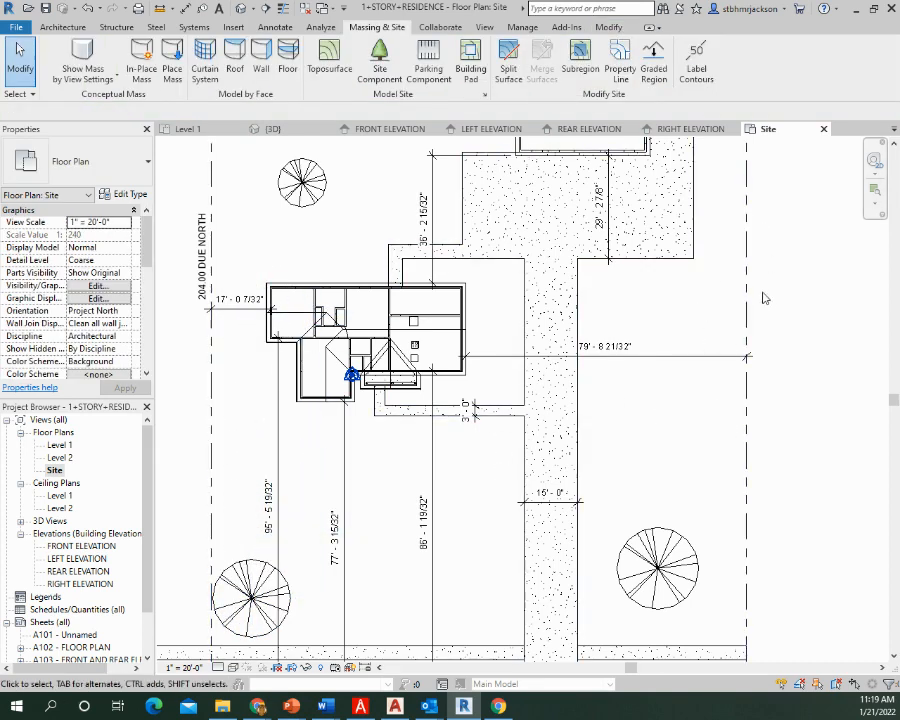
# Review the whole site plan, checking the property lines, dimensions, driveway, sidewalk, garage and trees
pyautogui.moveTo(568, 598); pyautogui.dragTo(588, 713, button='middle')
pyautogui.moveTo(482, 284); pyautogui.dragTo(466, 492, button='middle')
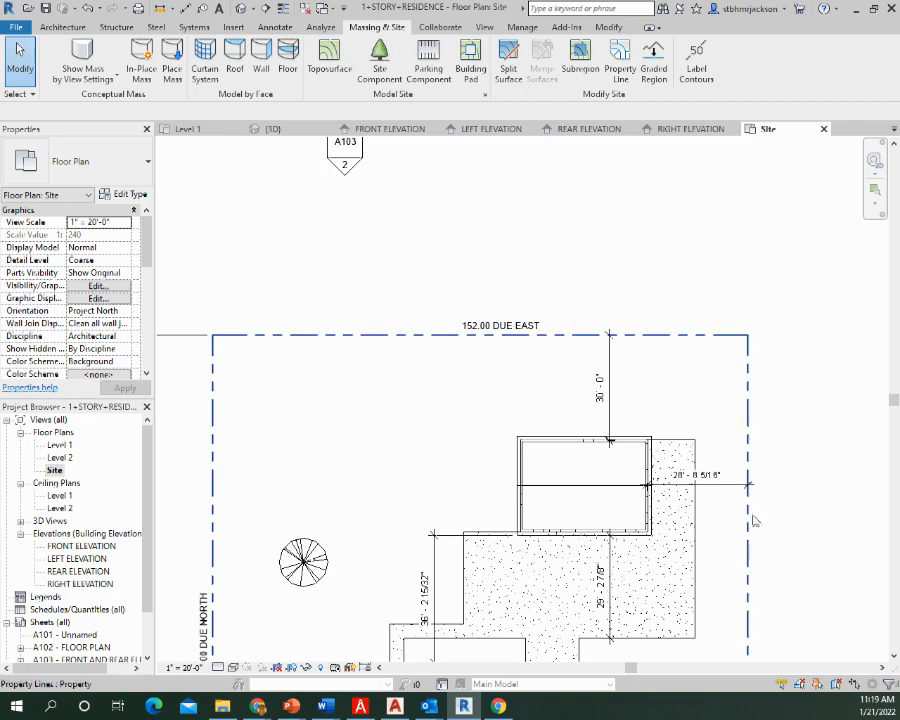
pyautogui.moveTo(297, 500); pyautogui.dragTo(318, 414, button='middle')
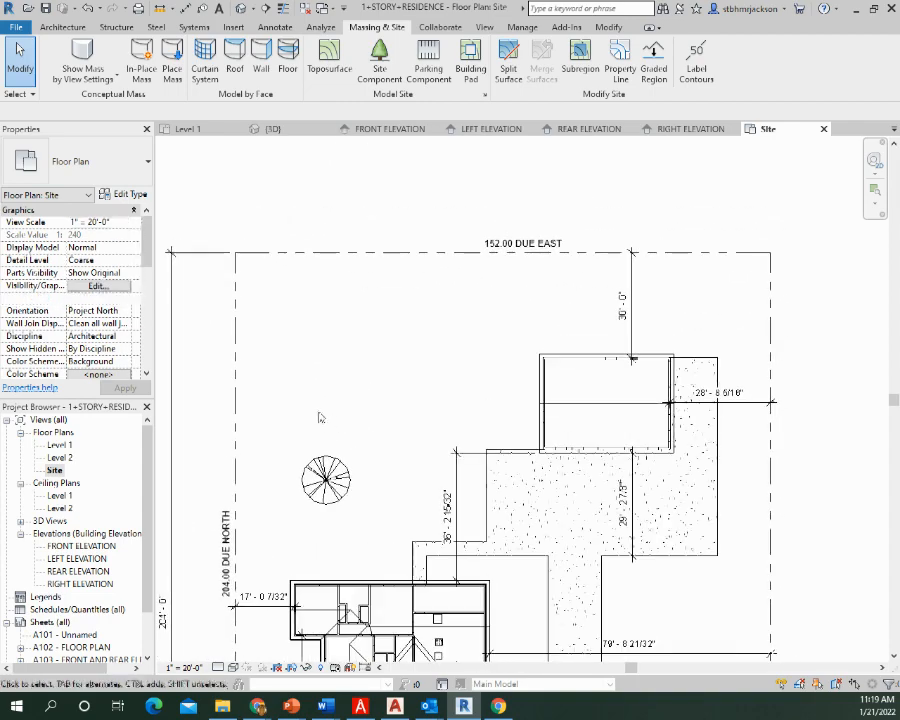
pyautogui.moveTo(770, 672); pyautogui.dragTo(655, 366, button='middle')
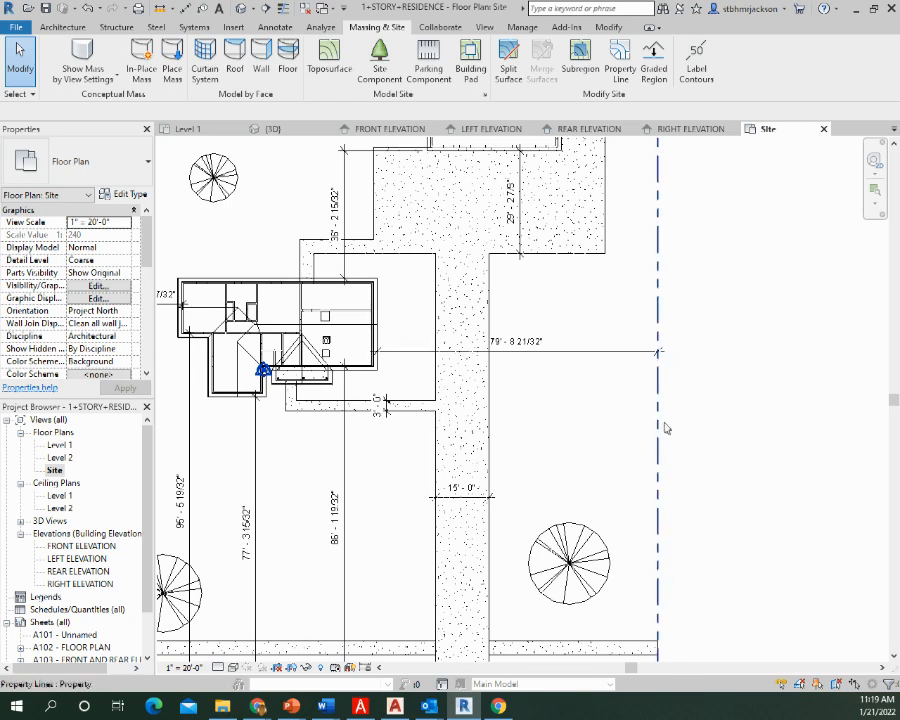
pyautogui.moveTo(534, 529); pyautogui.dragTo(585, 339, button='middle')
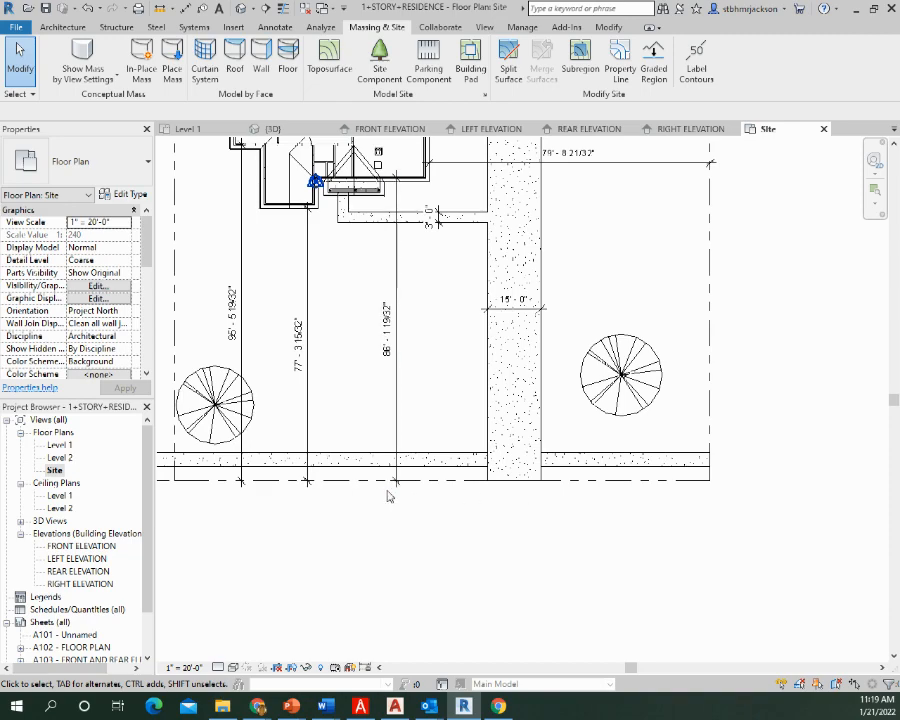
pyautogui.moveTo(371, 366); pyautogui.dragTo(439, 532, button='middle')
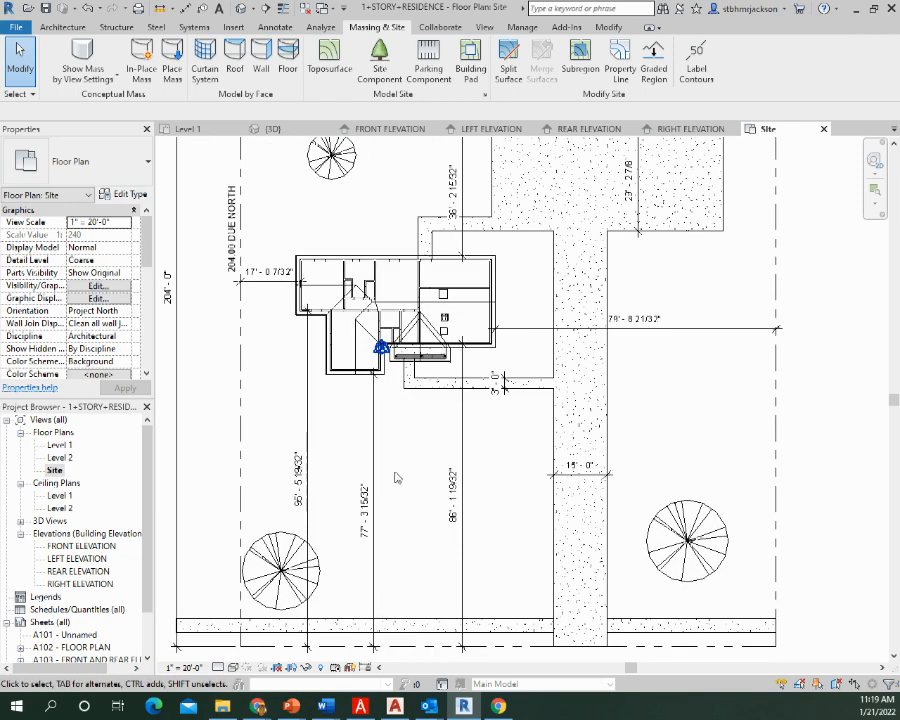
pyautogui.moveTo(629, 310); pyautogui.dragTo(629, 493, button='middle')
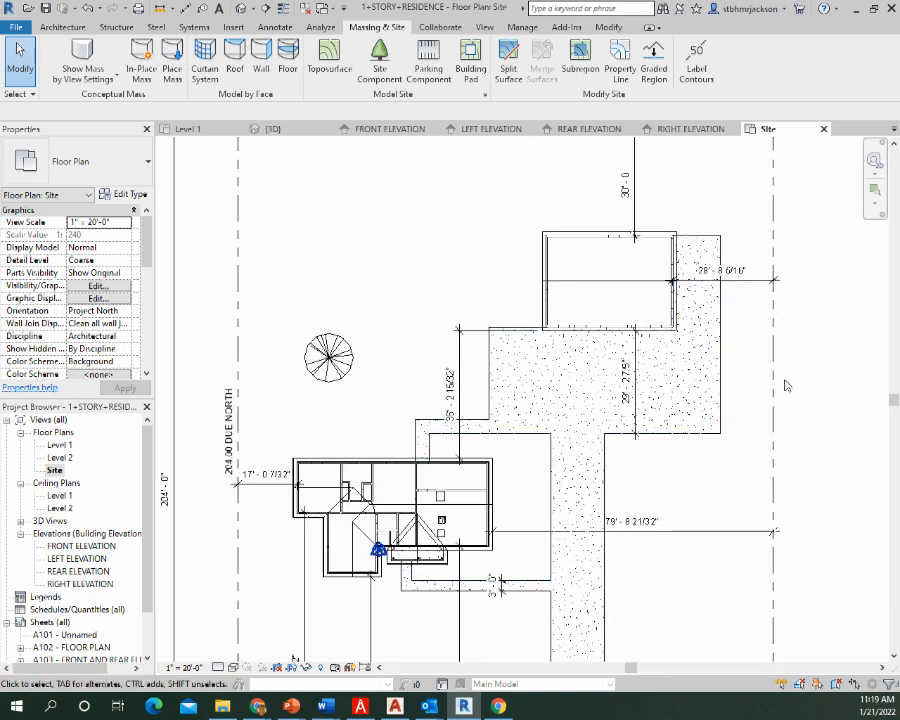
pyautogui.moveTo(390, 598); pyautogui.dragTo(390, 389, button='middle')
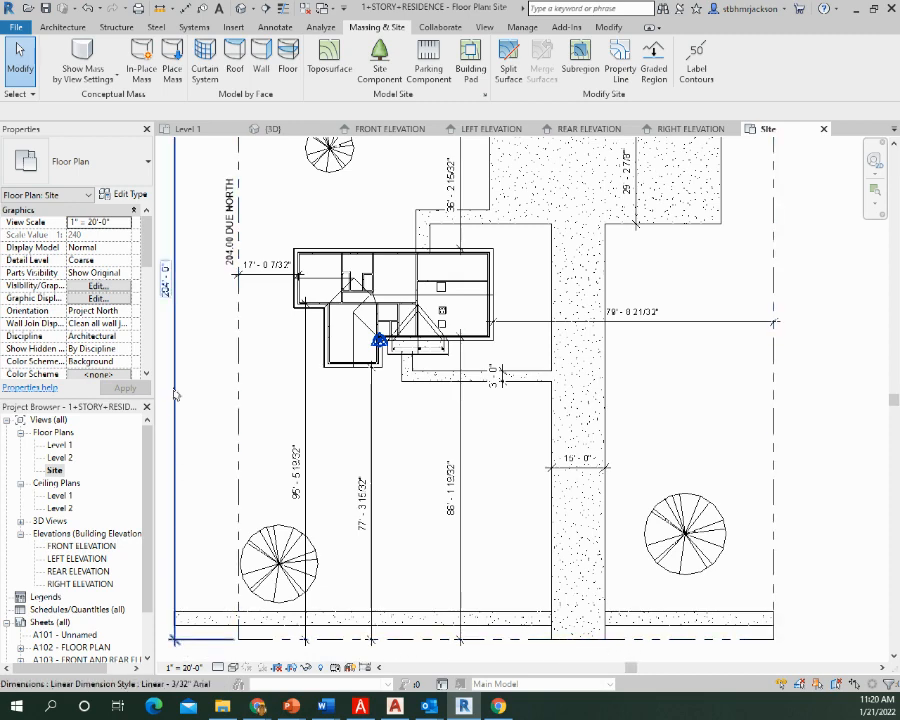
pyautogui.moveTo(176, 226); pyautogui.dragTo(187, 660, button='middle')
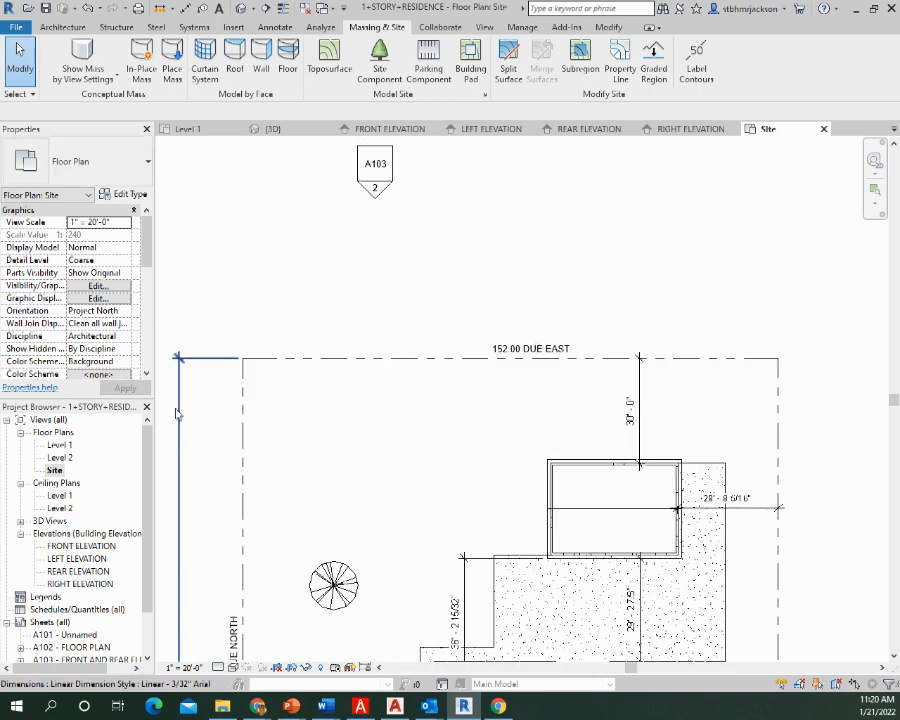
pyautogui.moveTo(790, 524); pyautogui.dragTo(631, 362, button='middle')
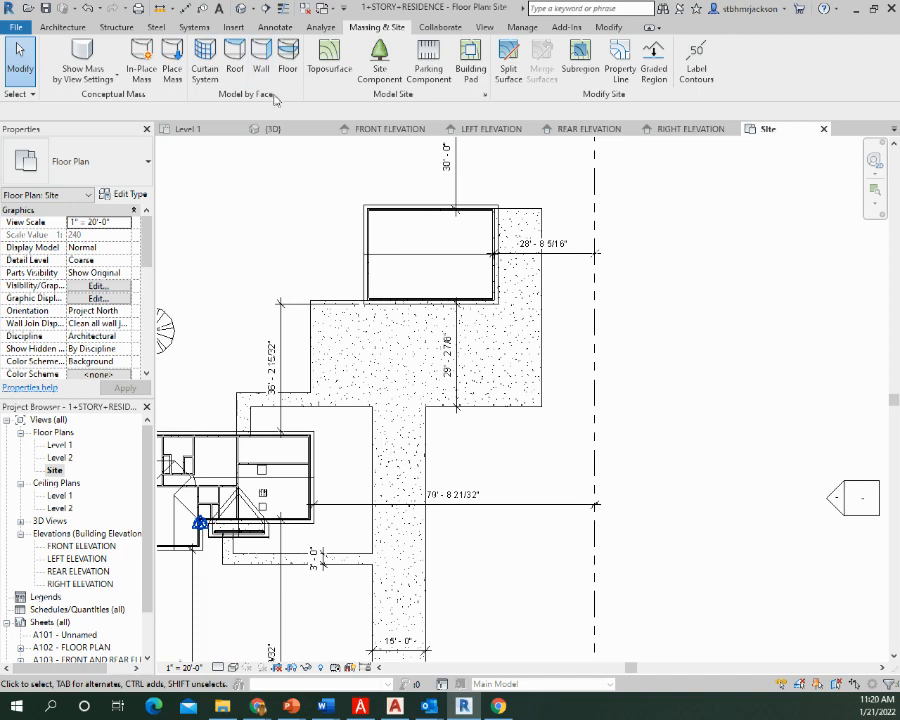
pyautogui.moveTo(354, 340); pyautogui.dragTo(577, 207, button='middle')
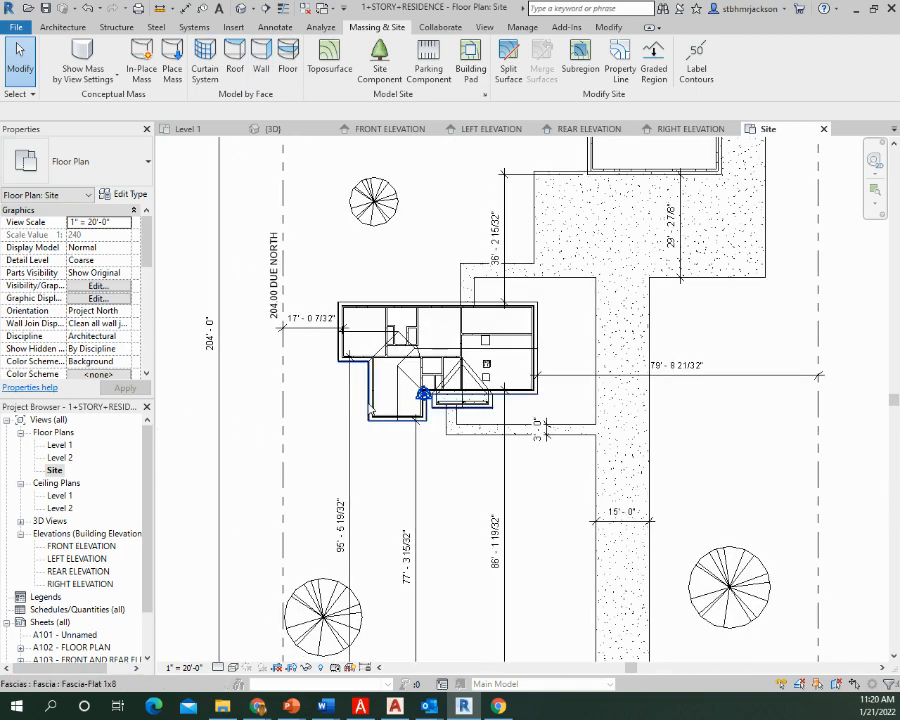